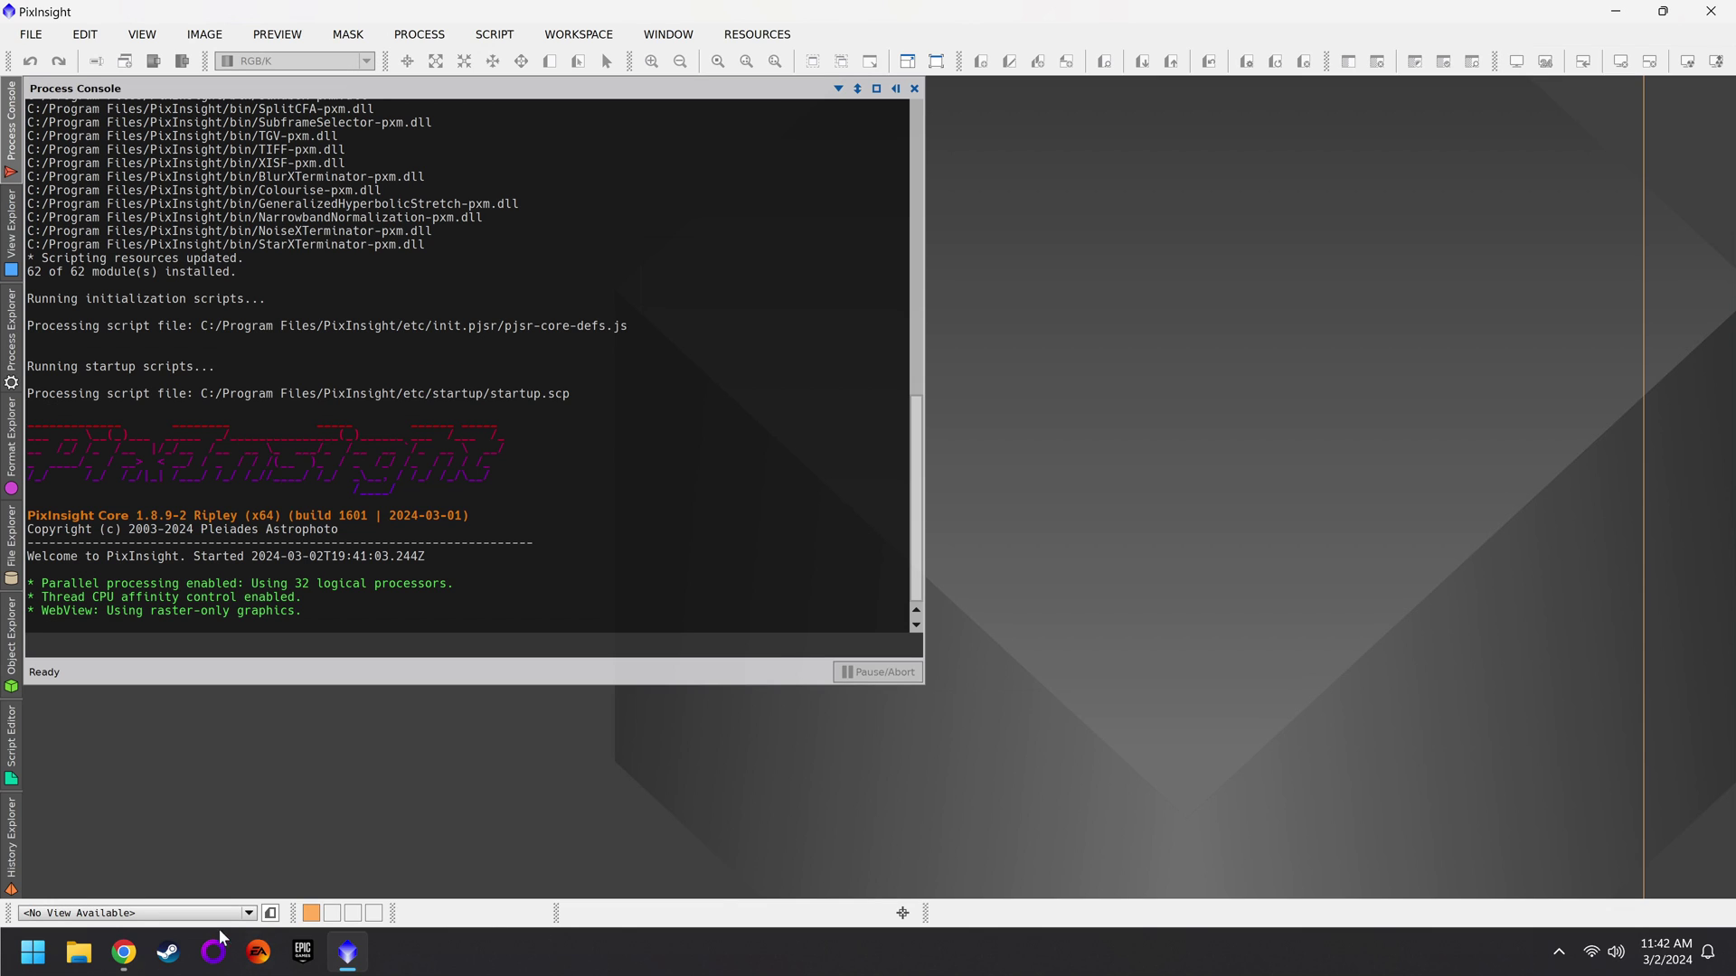
Step: In Chrome, open PixInsight's Commercial License page and review its purchase steps and 300.00 euro price
click(124, 952)
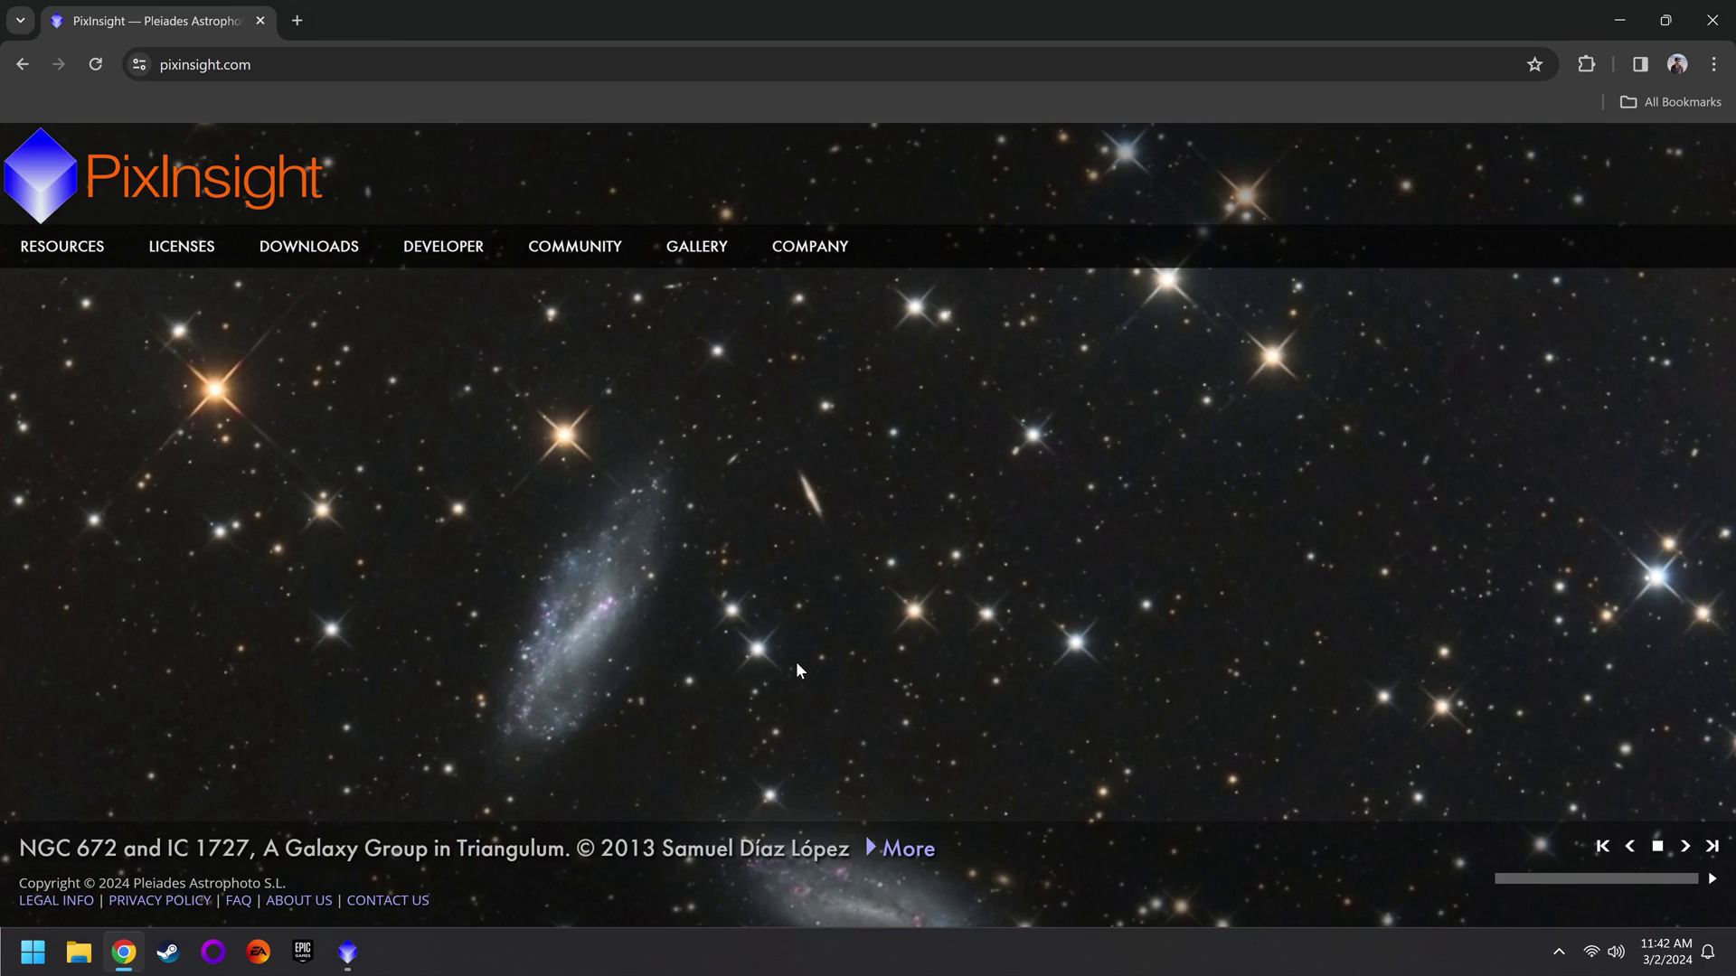
mouse_move(182, 252)
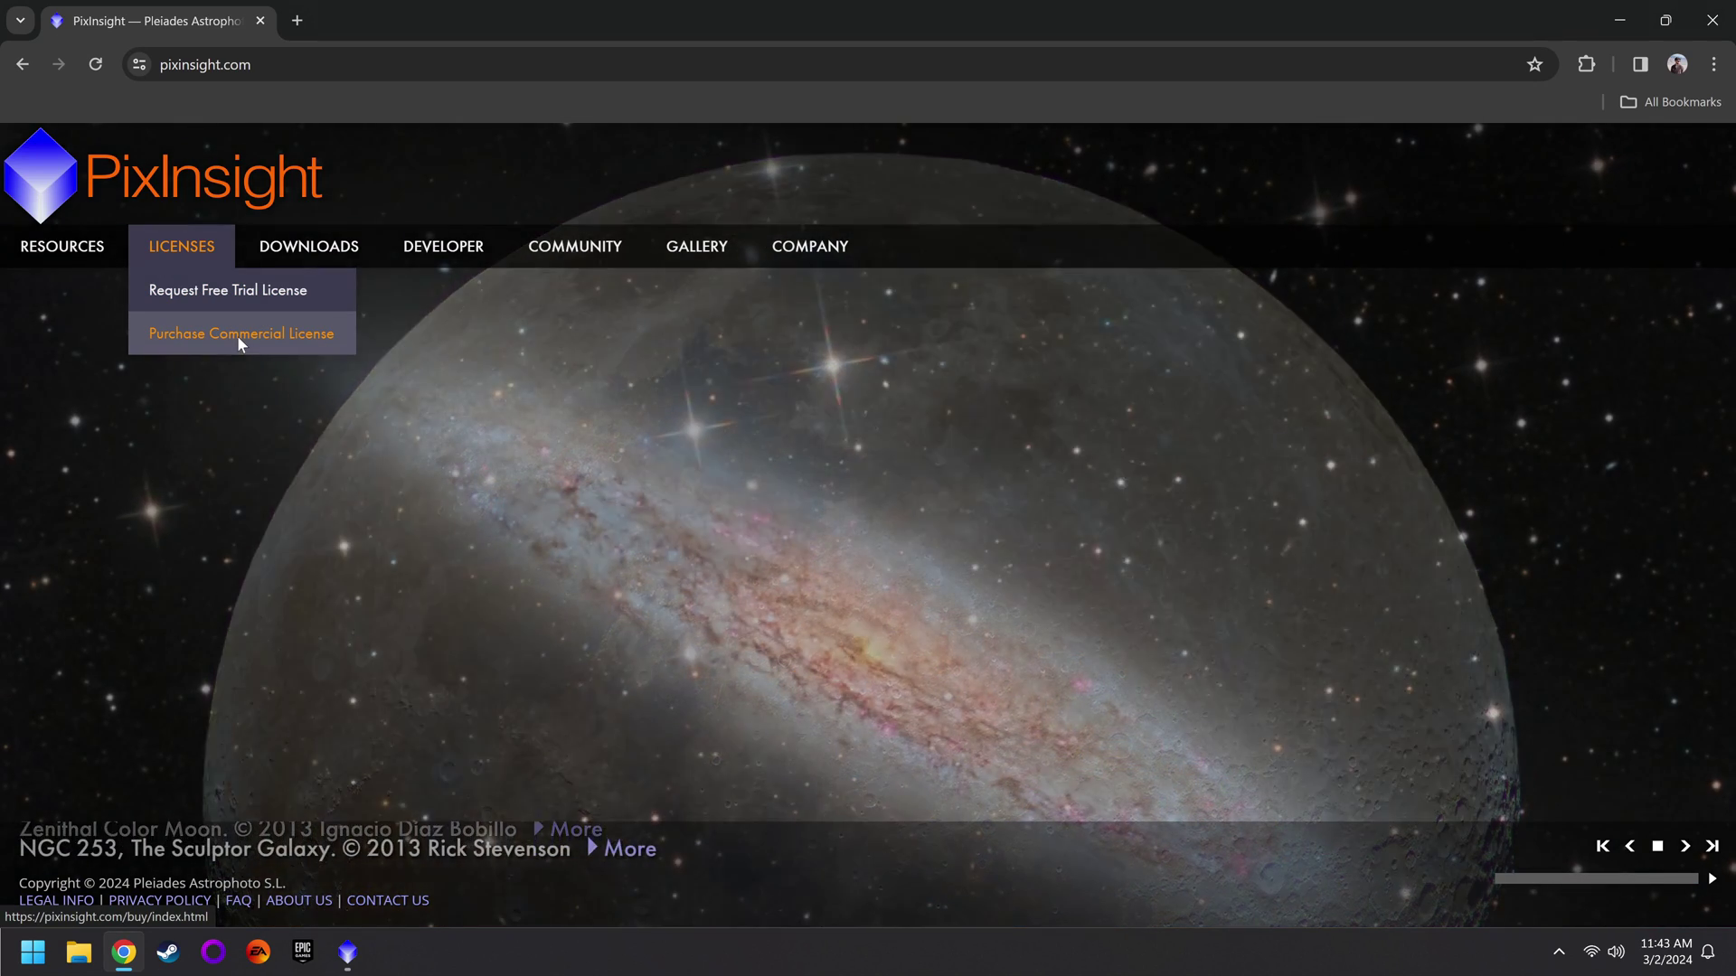
click(237, 334)
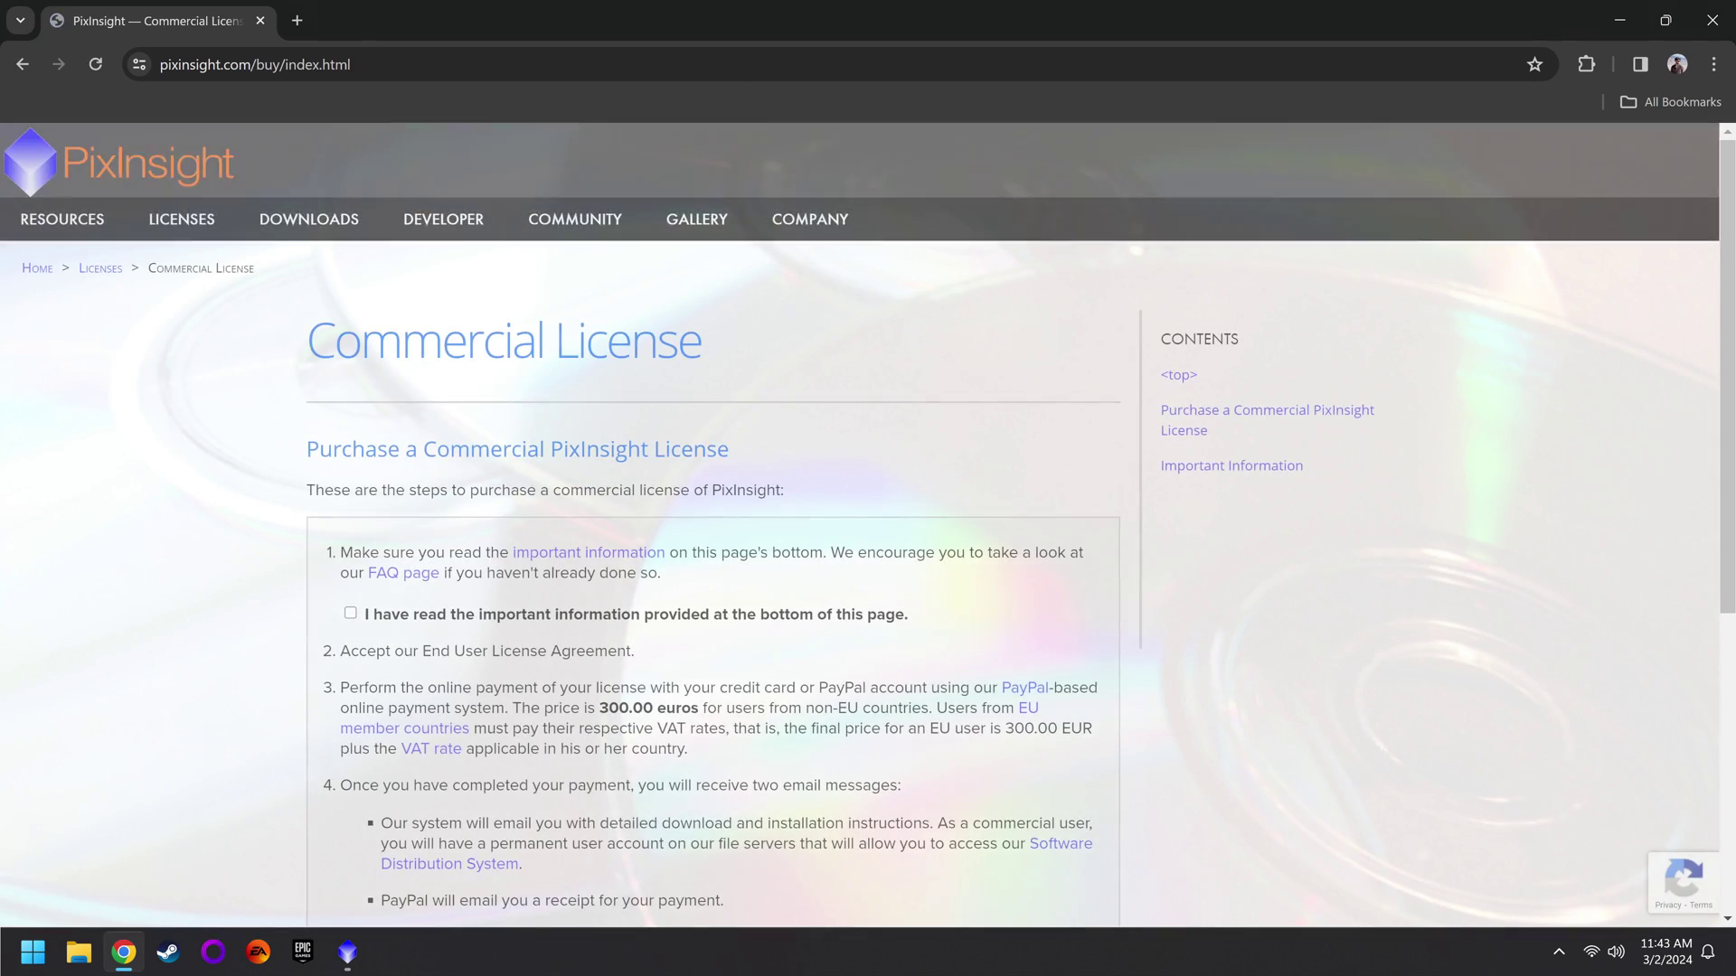
drag(401, 340, 554, 340)
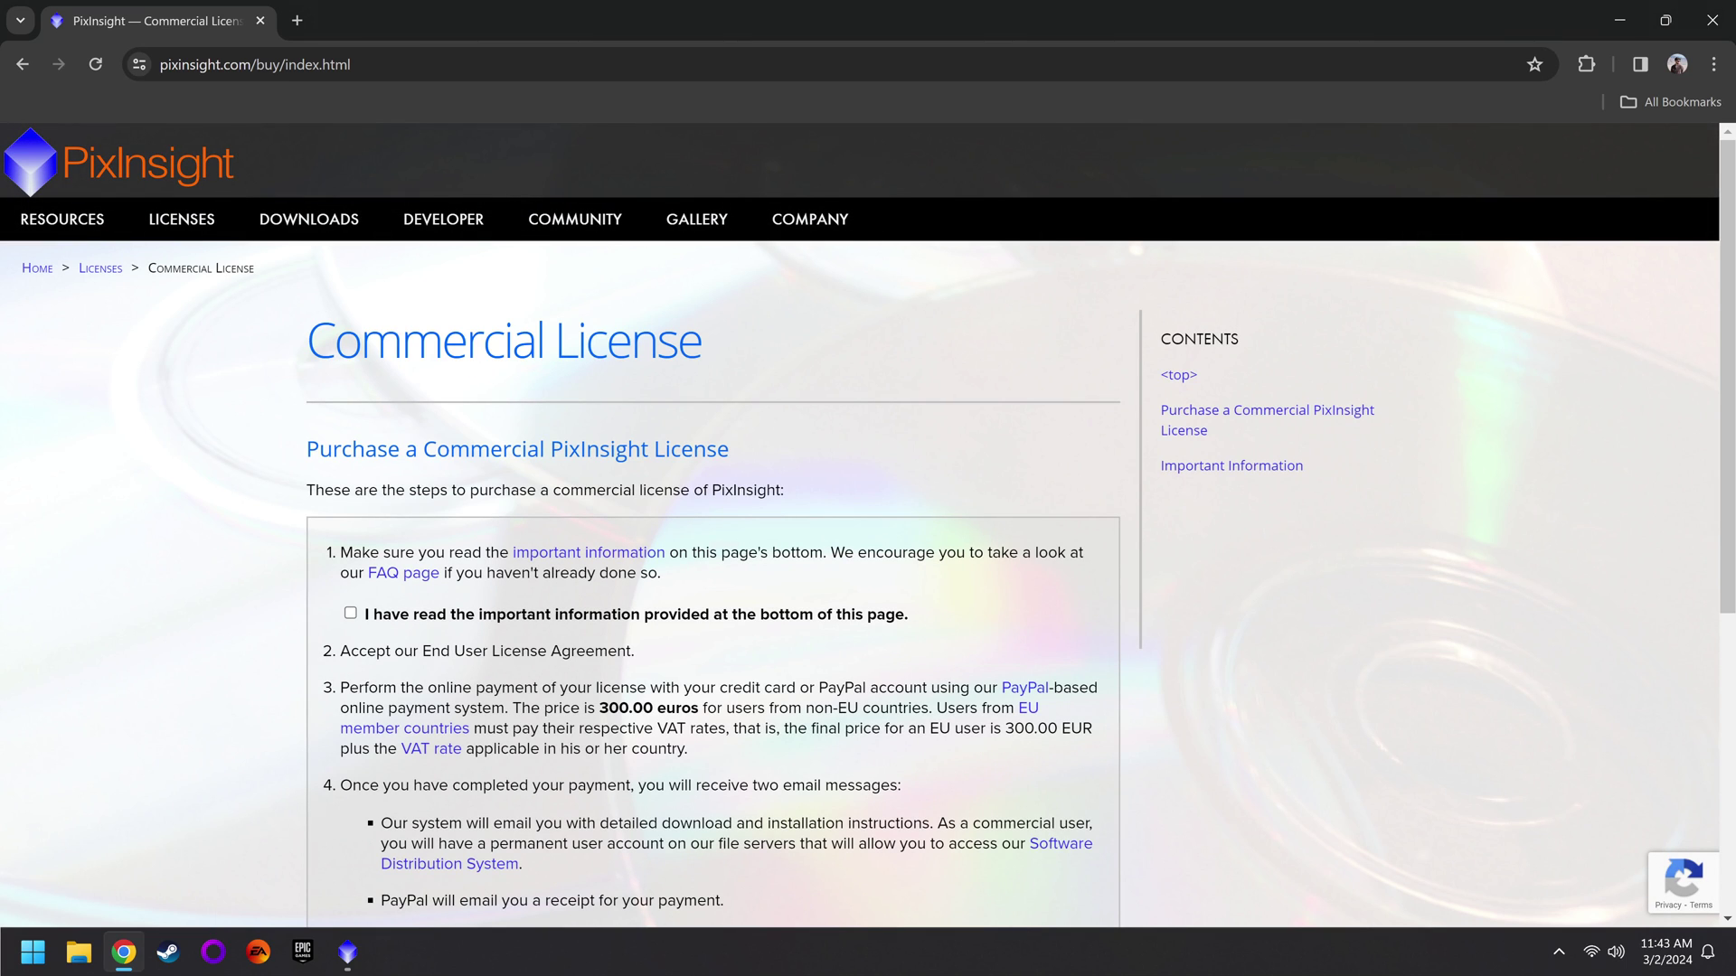
scroll(719, 468, down, 1)
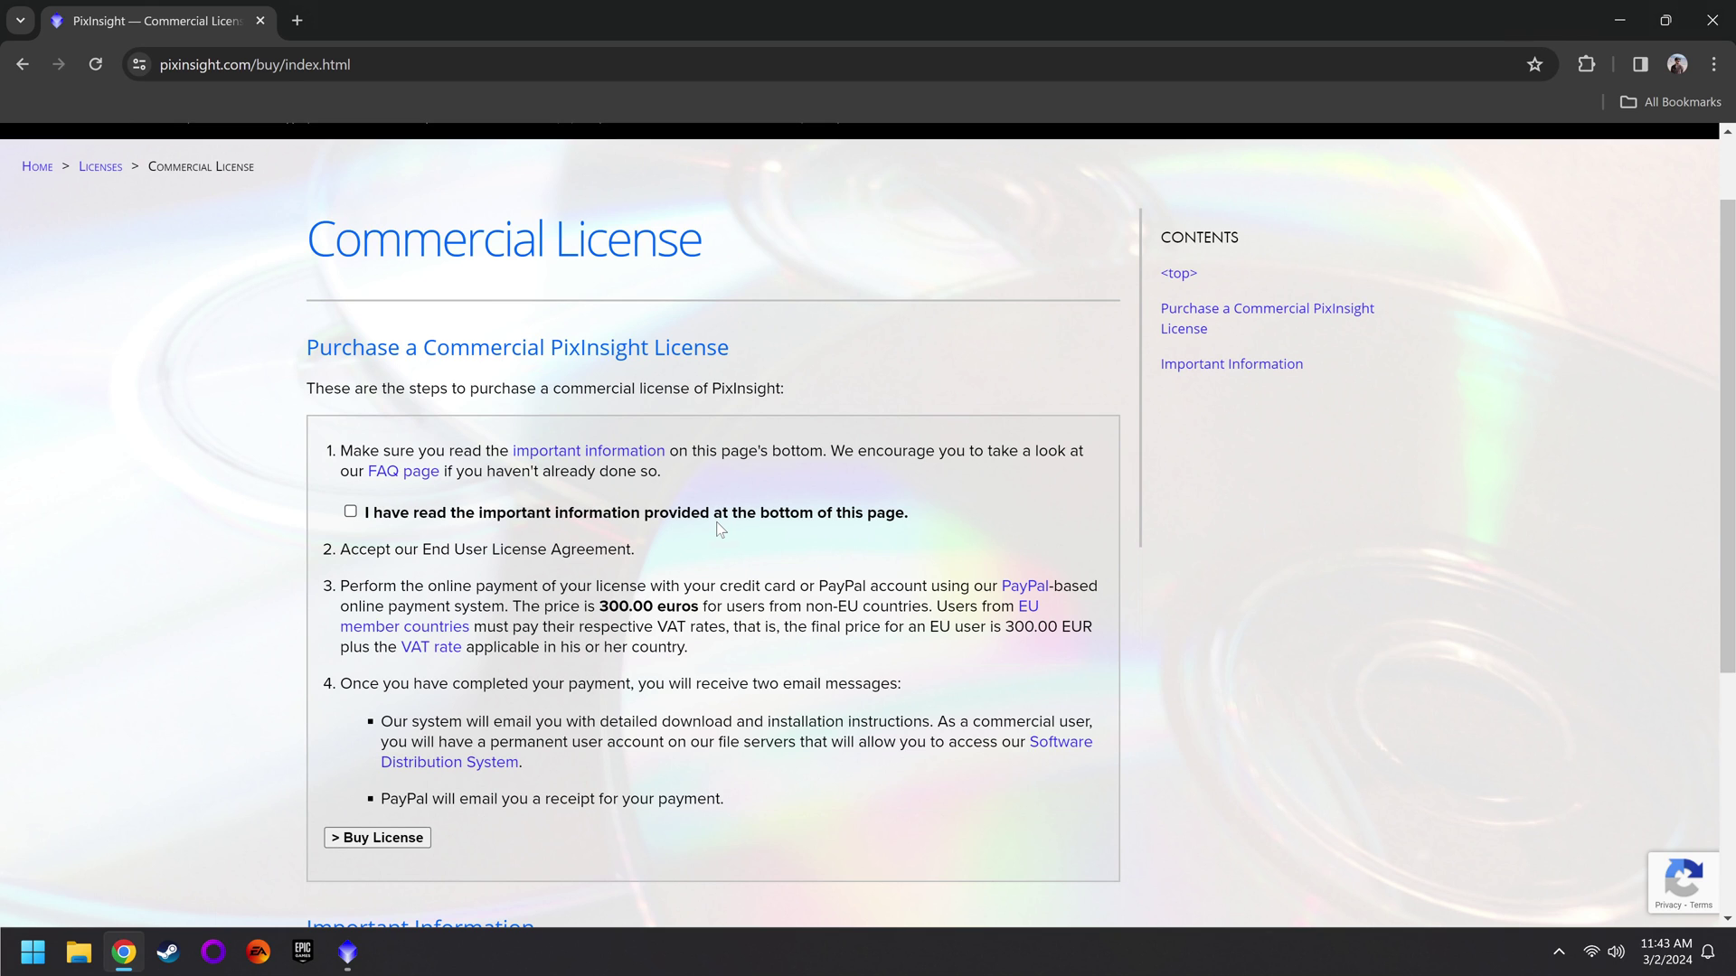
scroll(720, 529, up, 1)
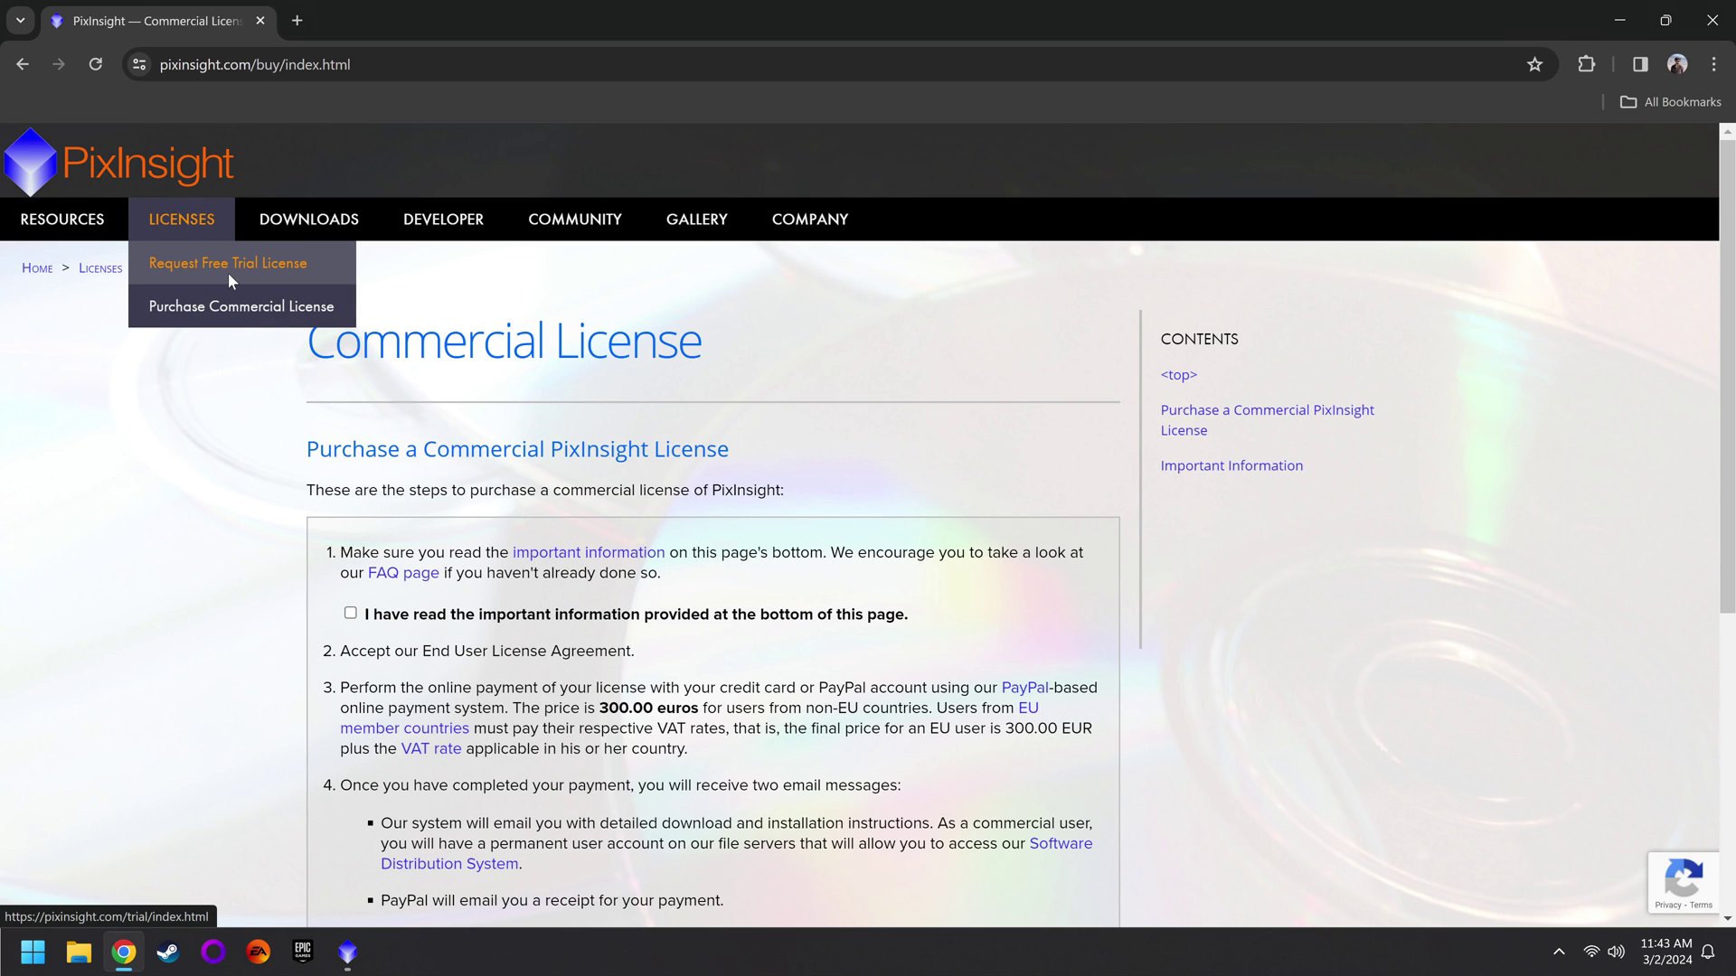
scroll(228, 273, down, 2)
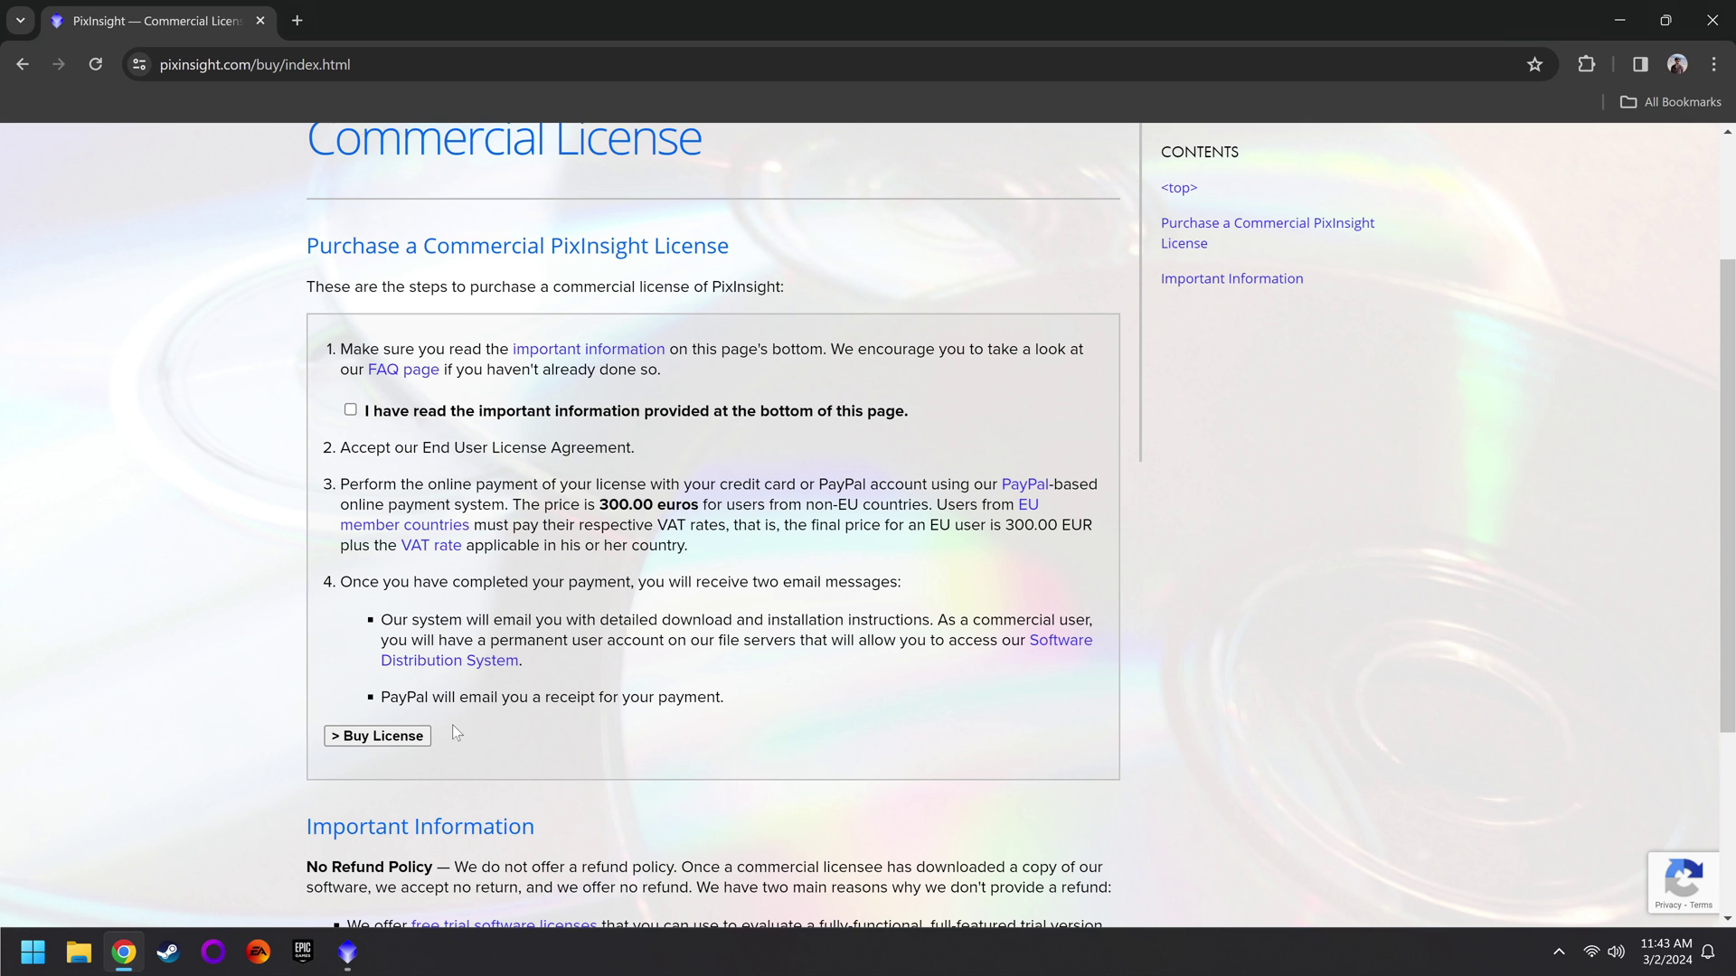
scroll(241, 410, up, 2)
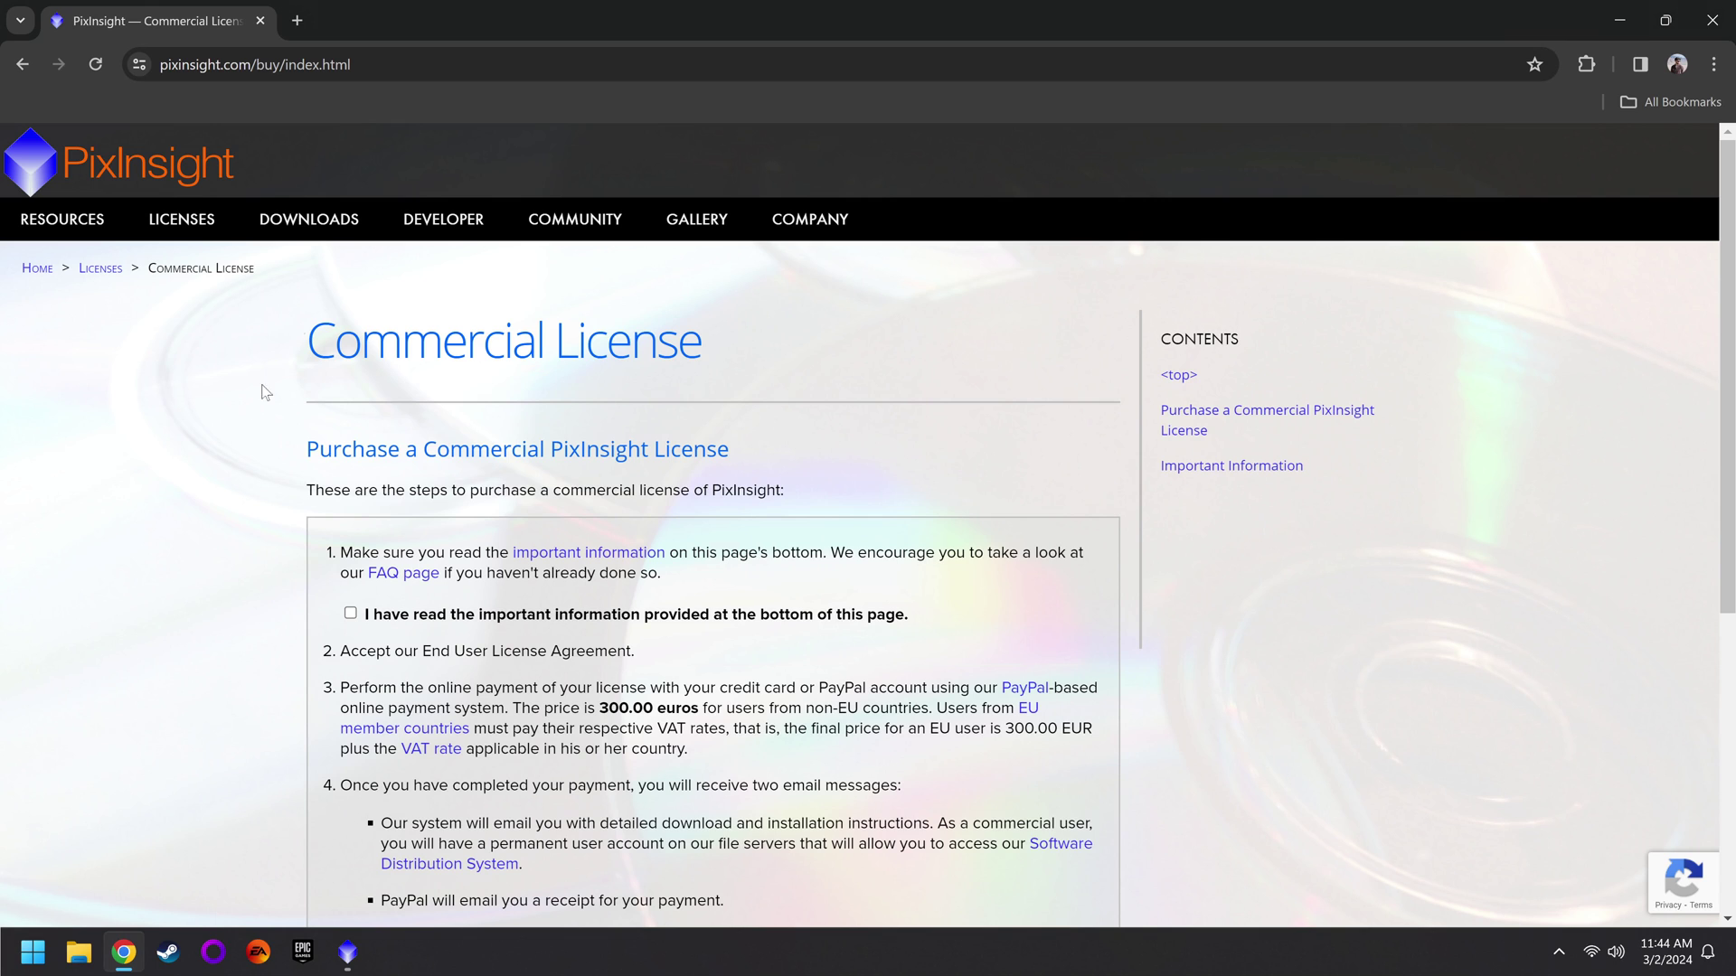
mouse_move(322, 210)
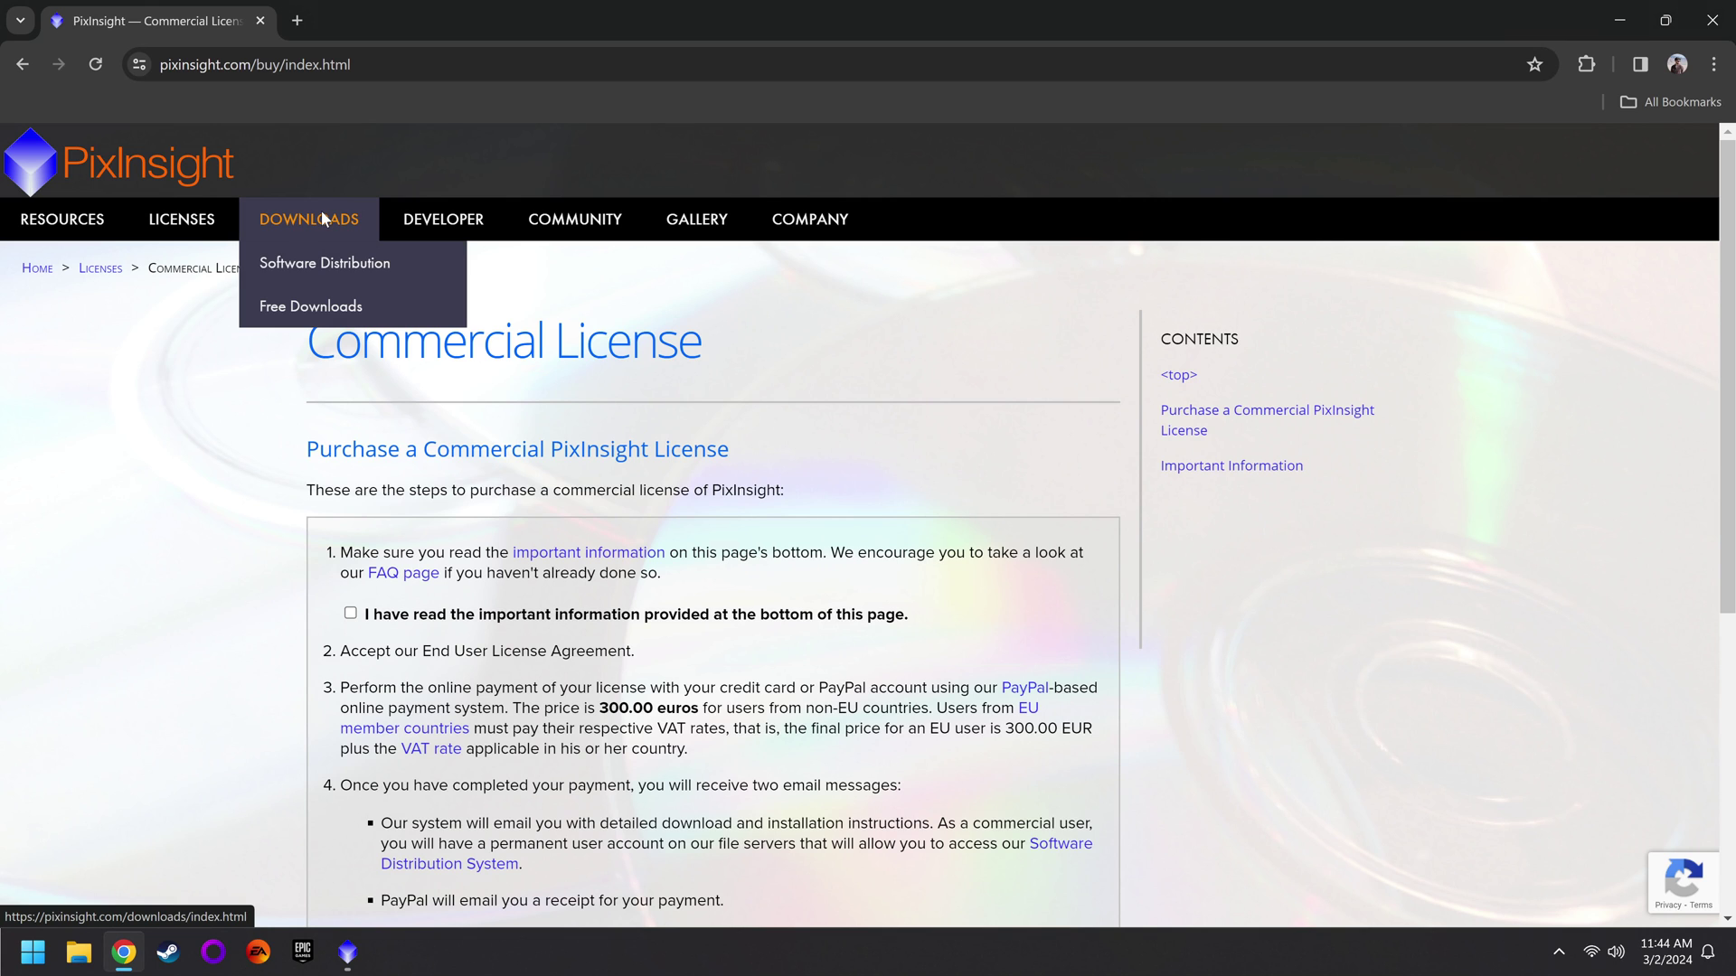
Step: Sign in to the Software Distribution System and list the Version 1.8.9-2 installer files
click(355, 264)
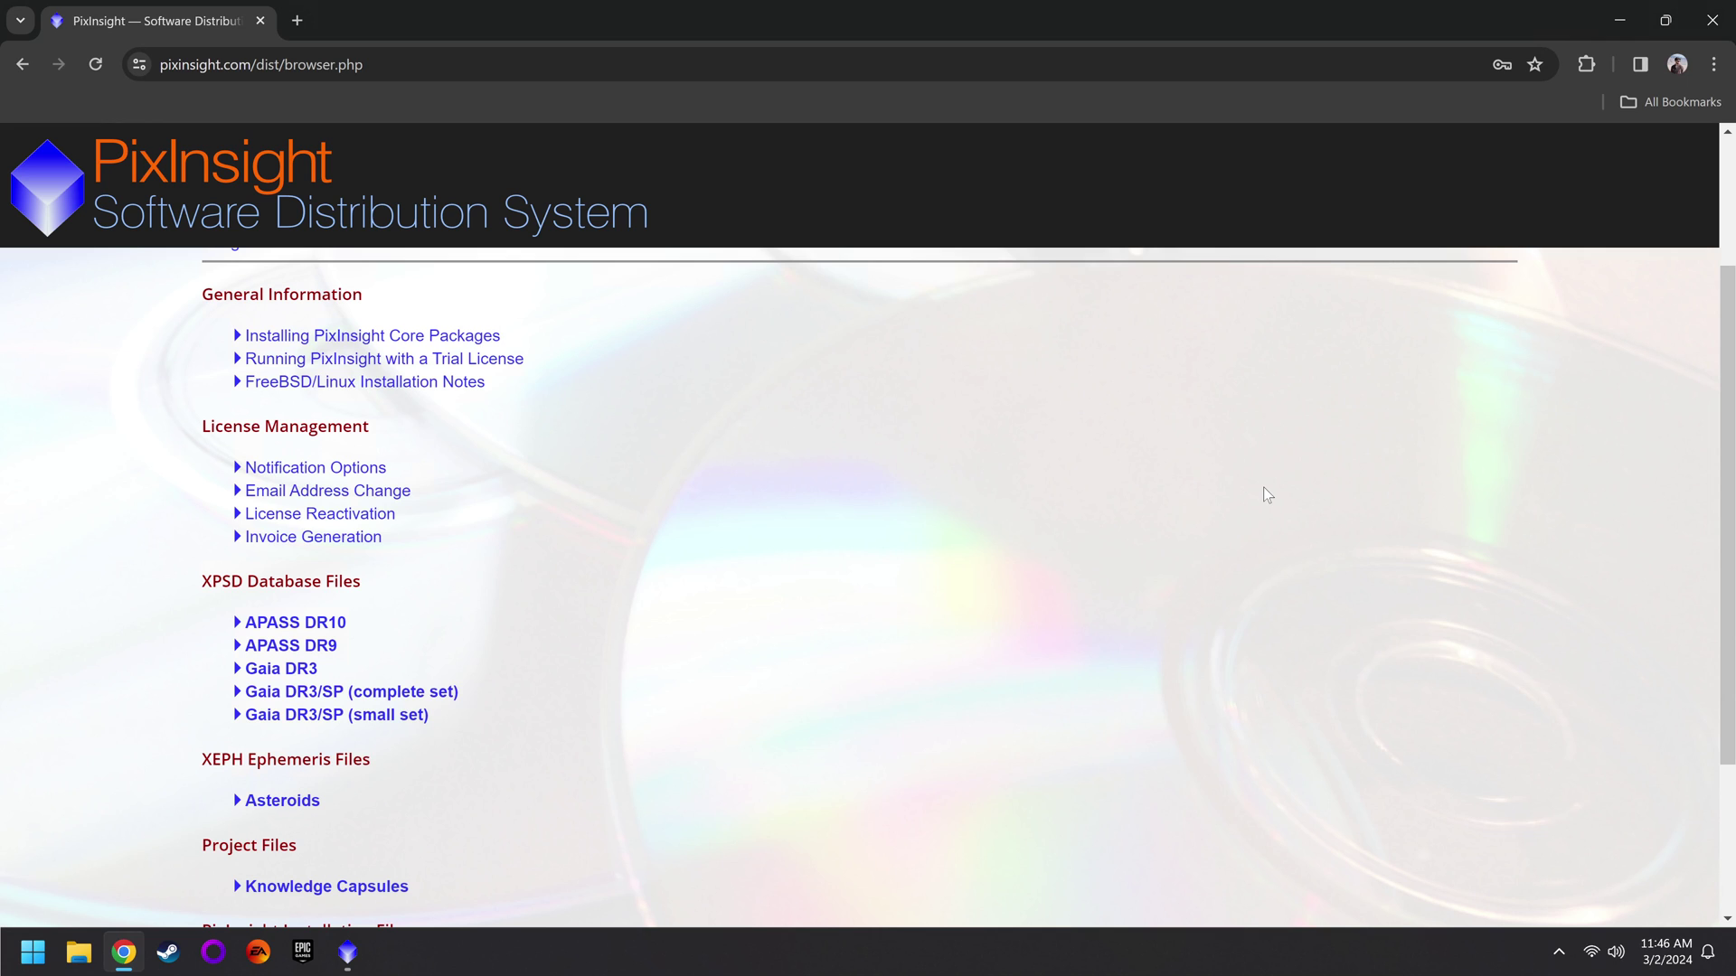
scroll(1069, 492, down, 3)
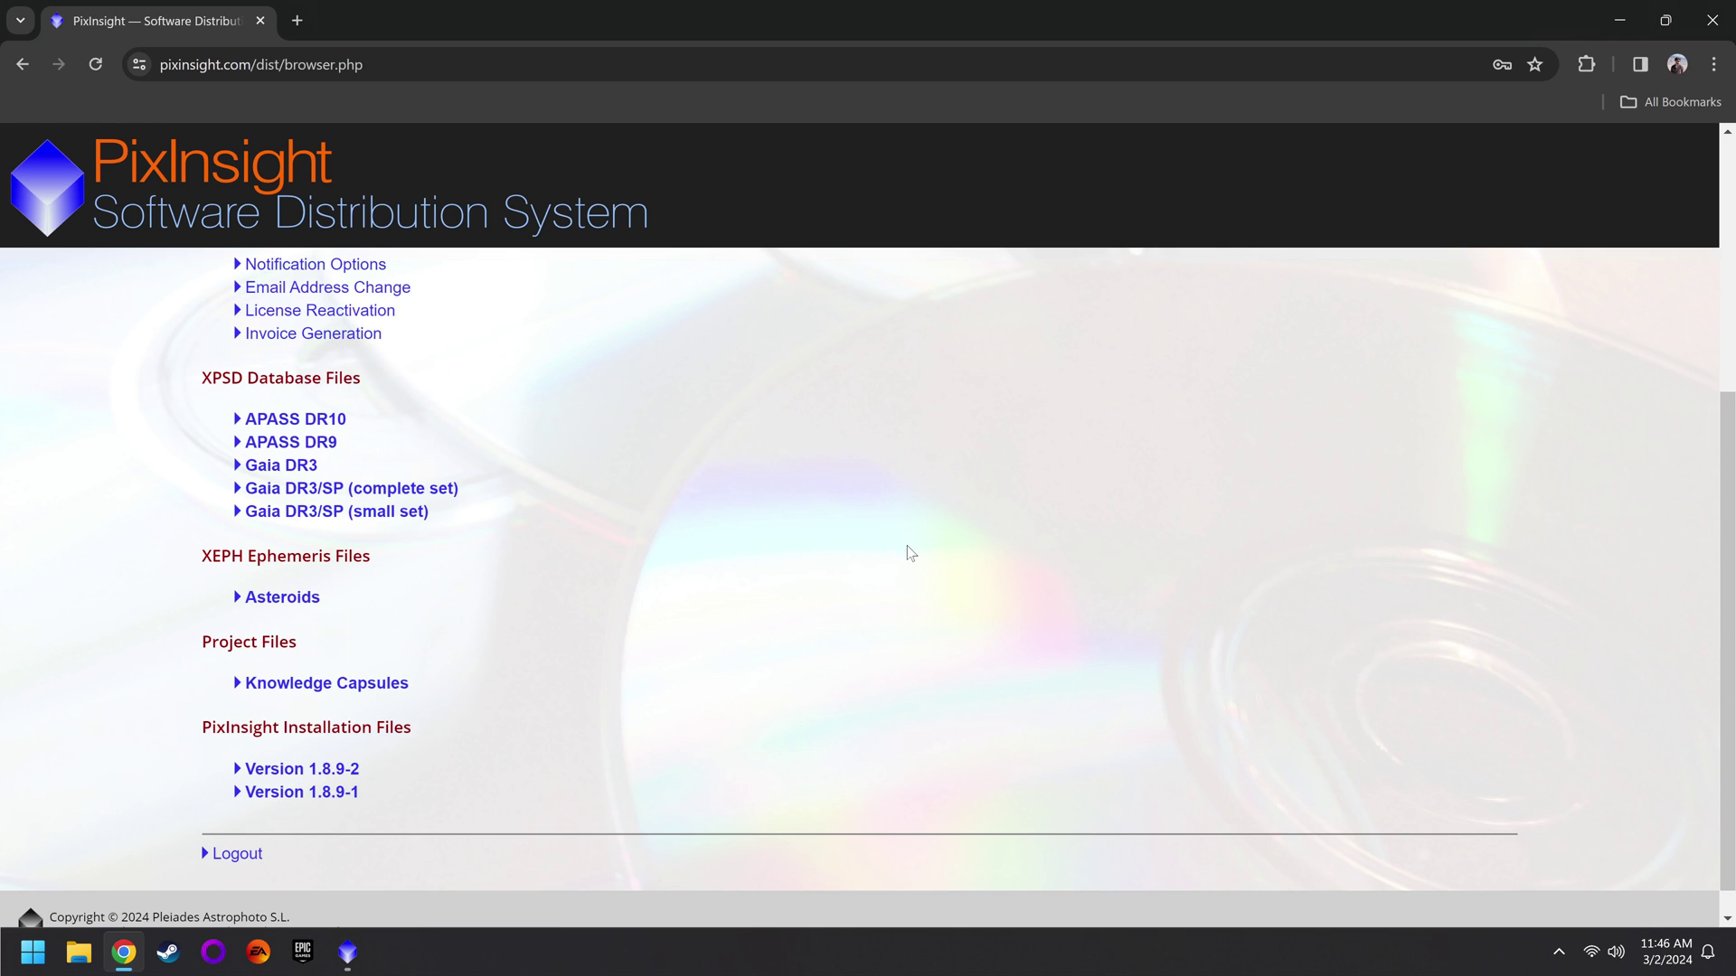
click(341, 774)
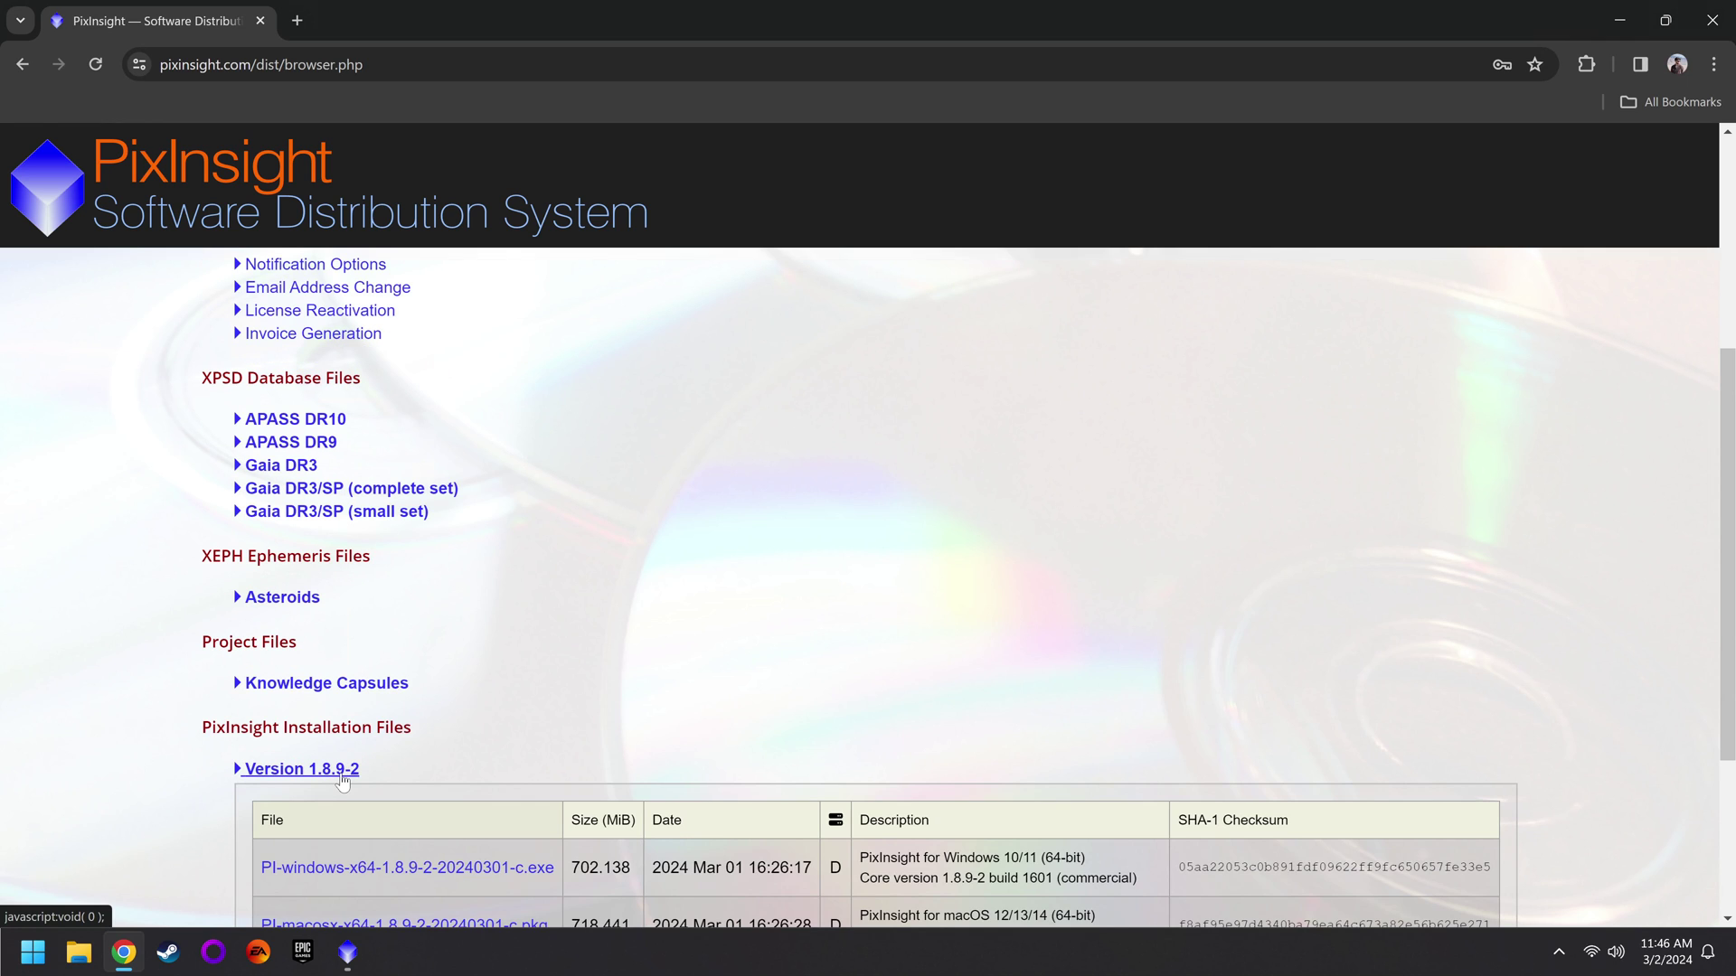
Step: Review the Windows and macOS installers' release dates and descriptions
scroll(343, 782, down, 1)
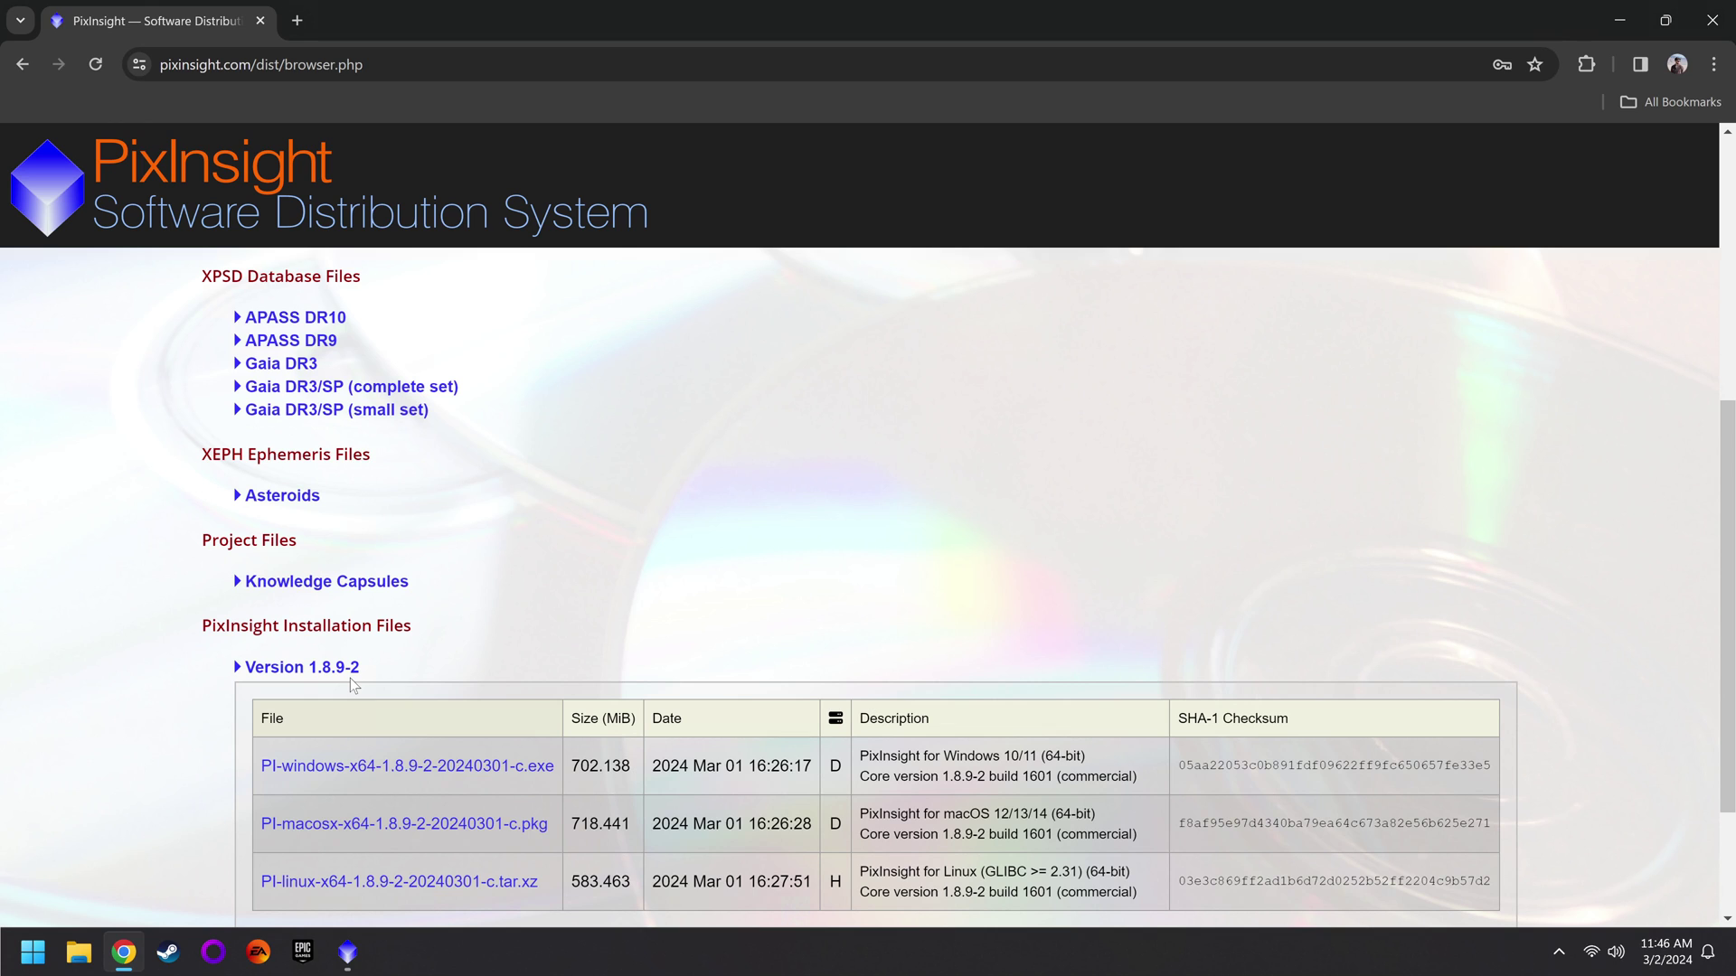
scroll(352, 684, down, 1)
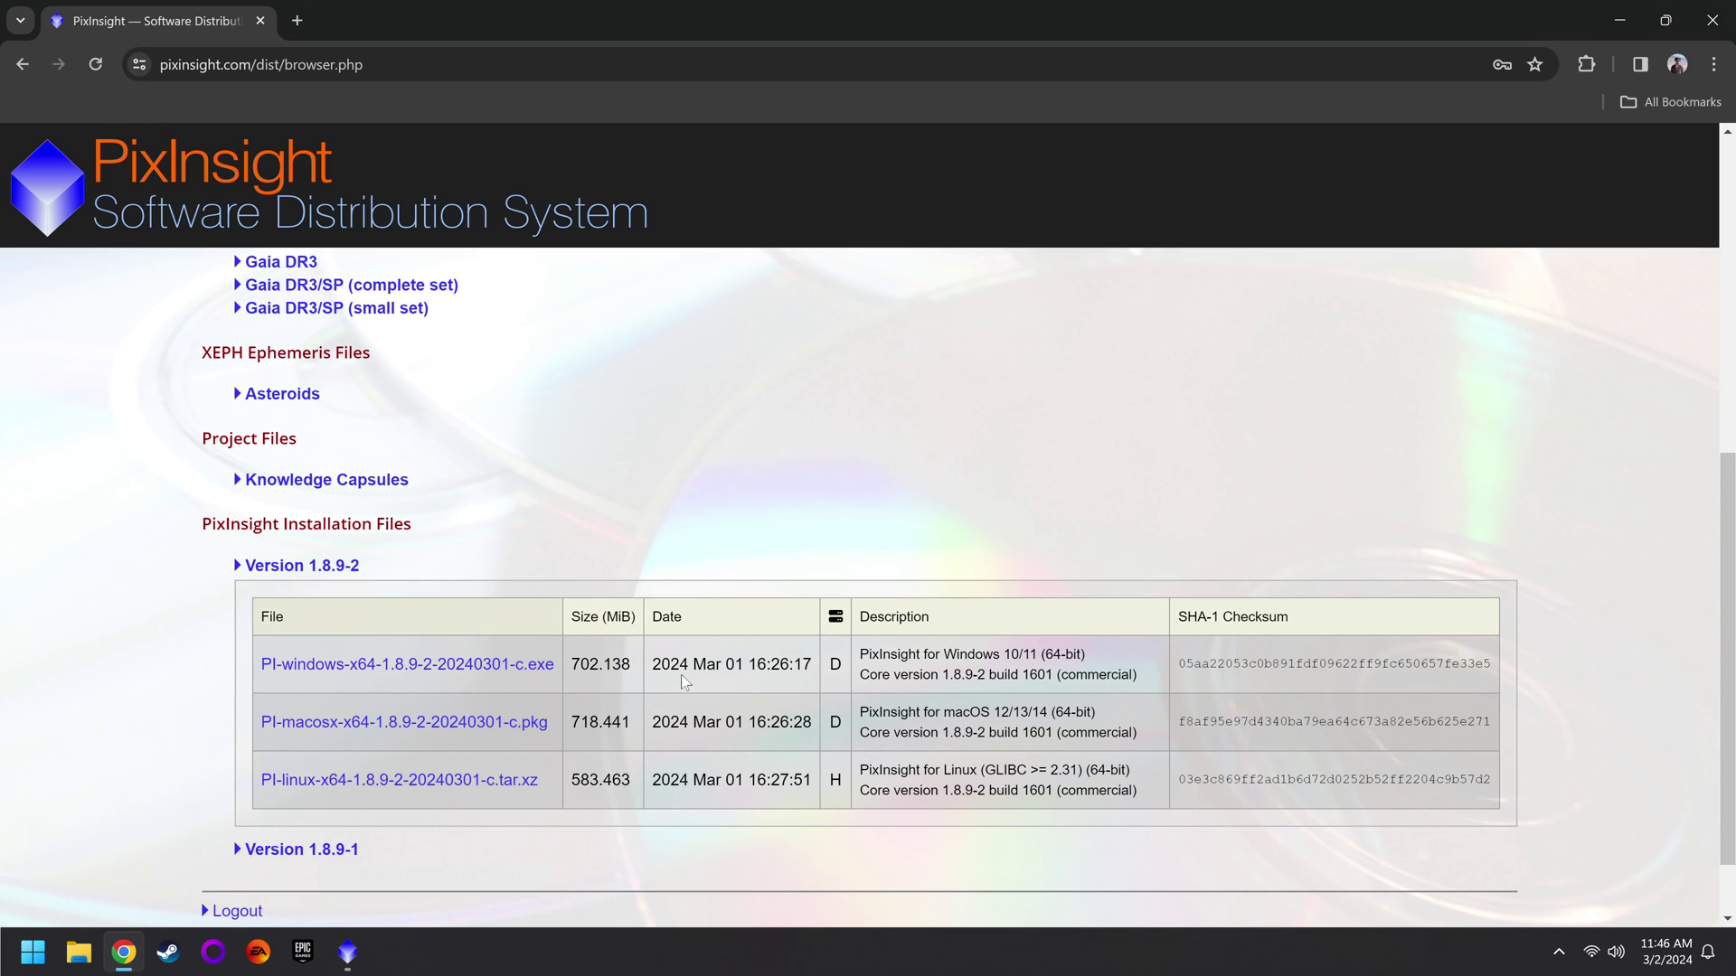
drag(652, 664, 802, 664)
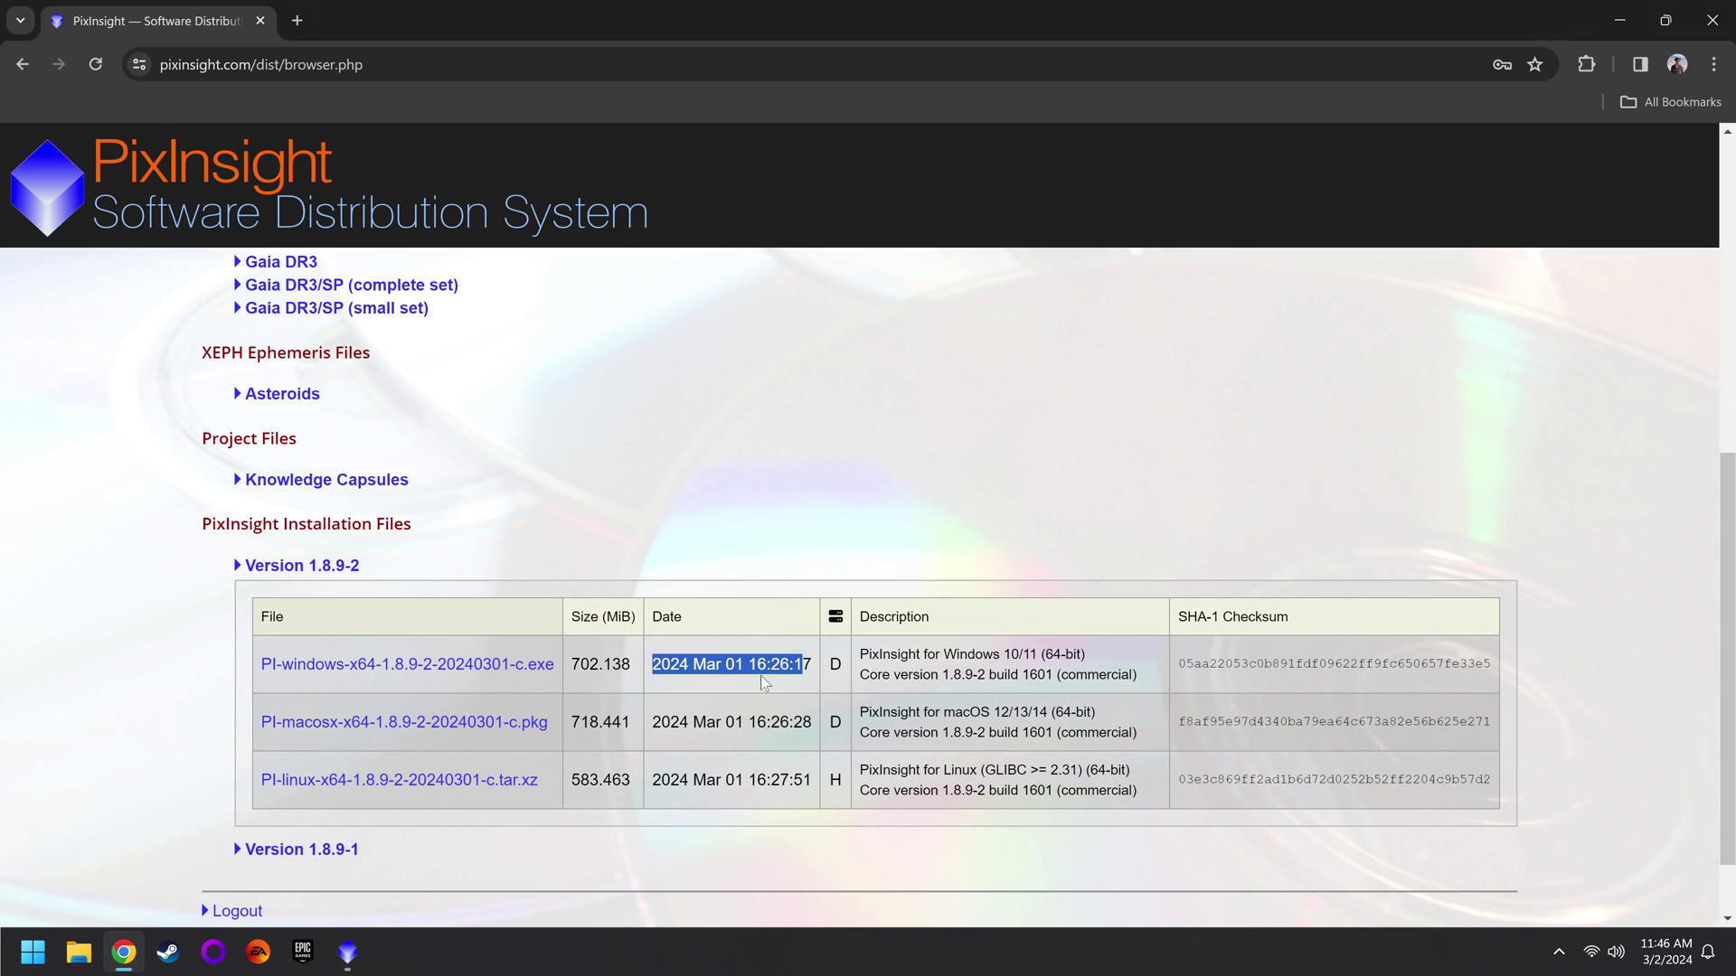
click(752, 710)
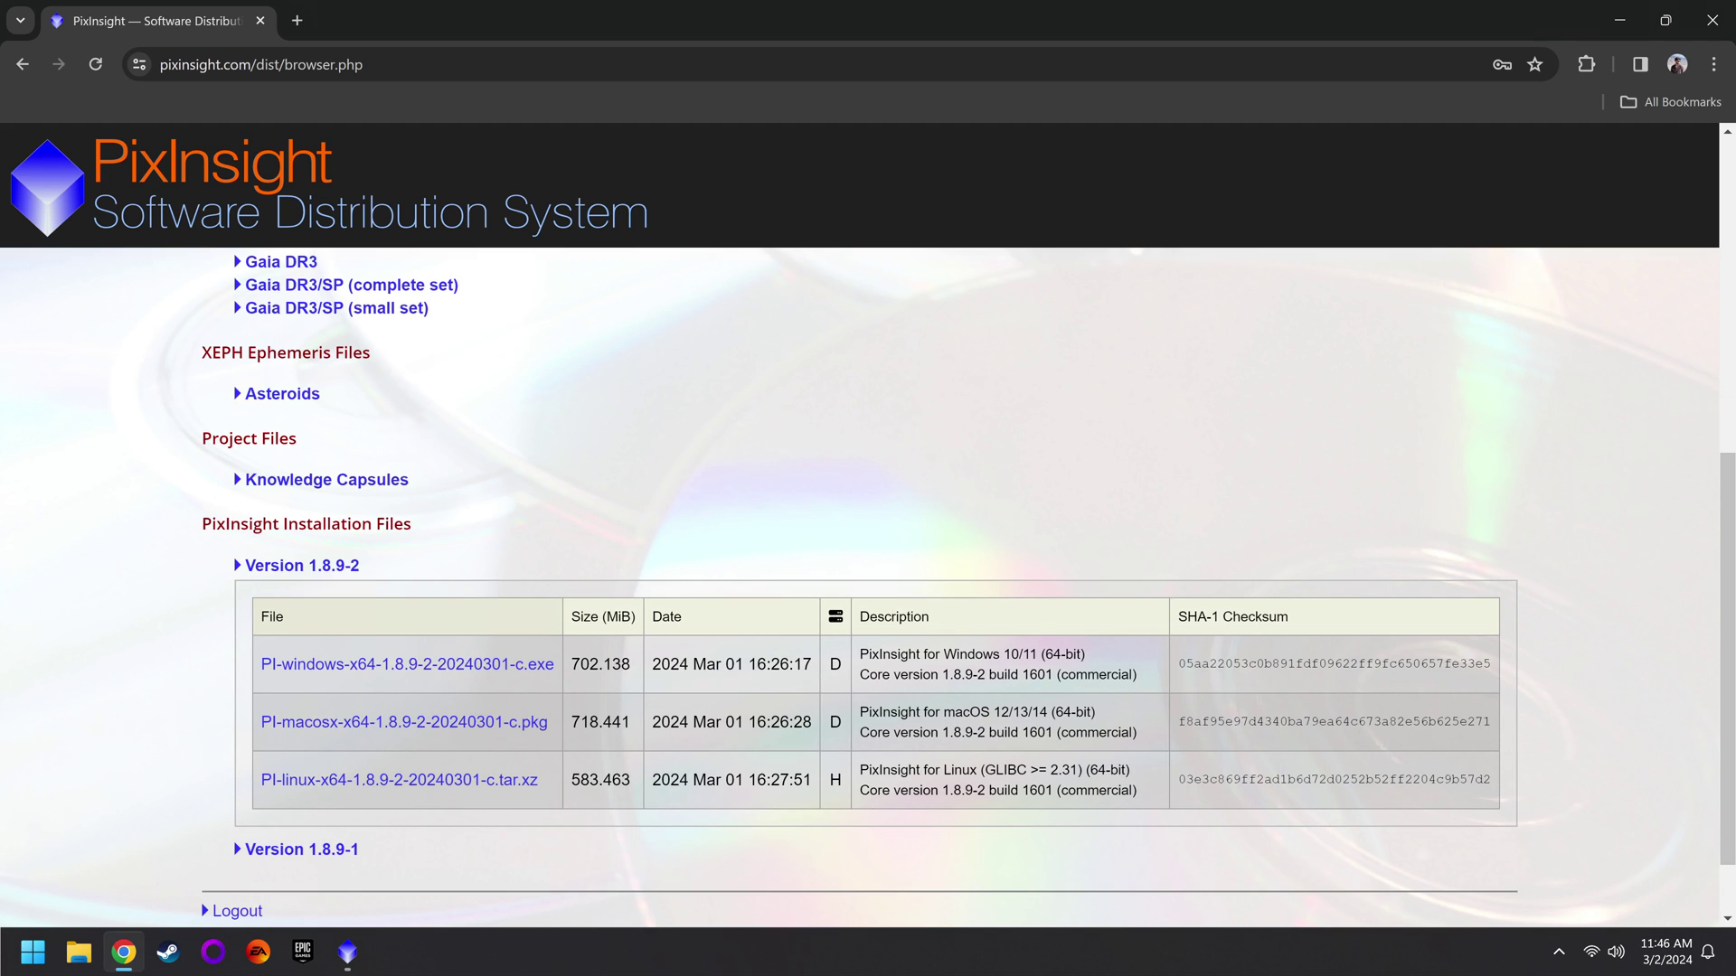
drag(955, 712, 1028, 713)
drag(955, 654, 1012, 653)
click(987, 762)
scroll(687, 633, up, 2)
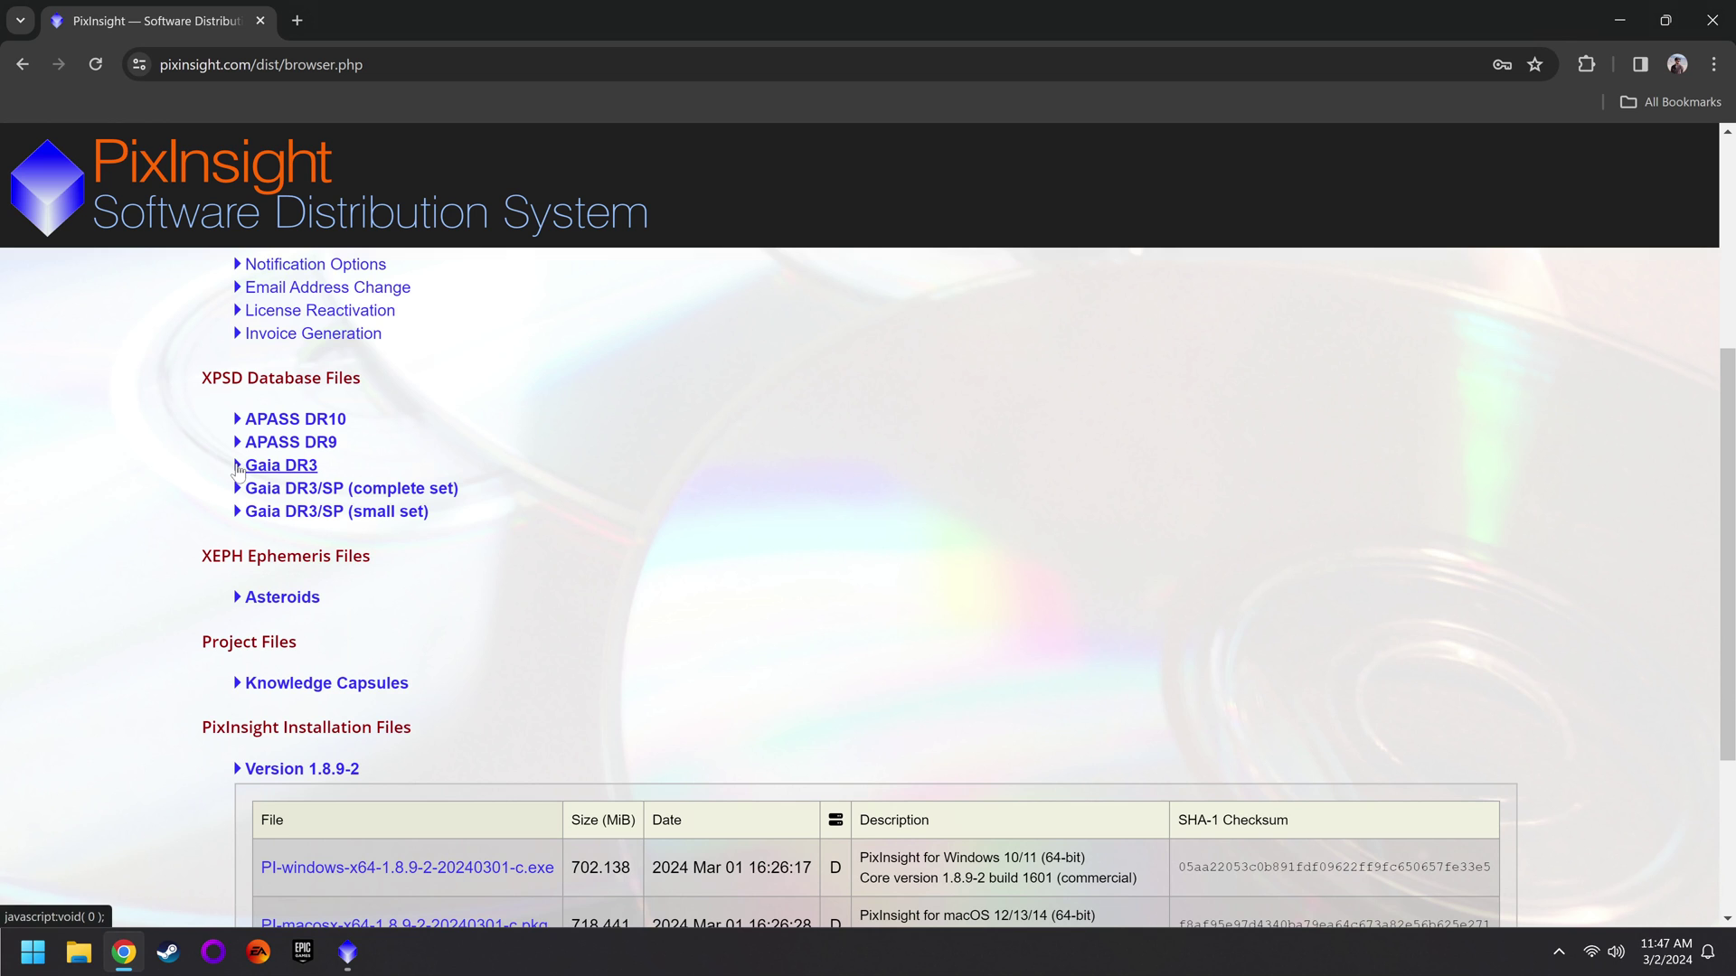
Step: Expand Gaia DR3 under XPSD Database Files, review its .xpsd files and magnitude ranges, then collapse it
click(303, 468)
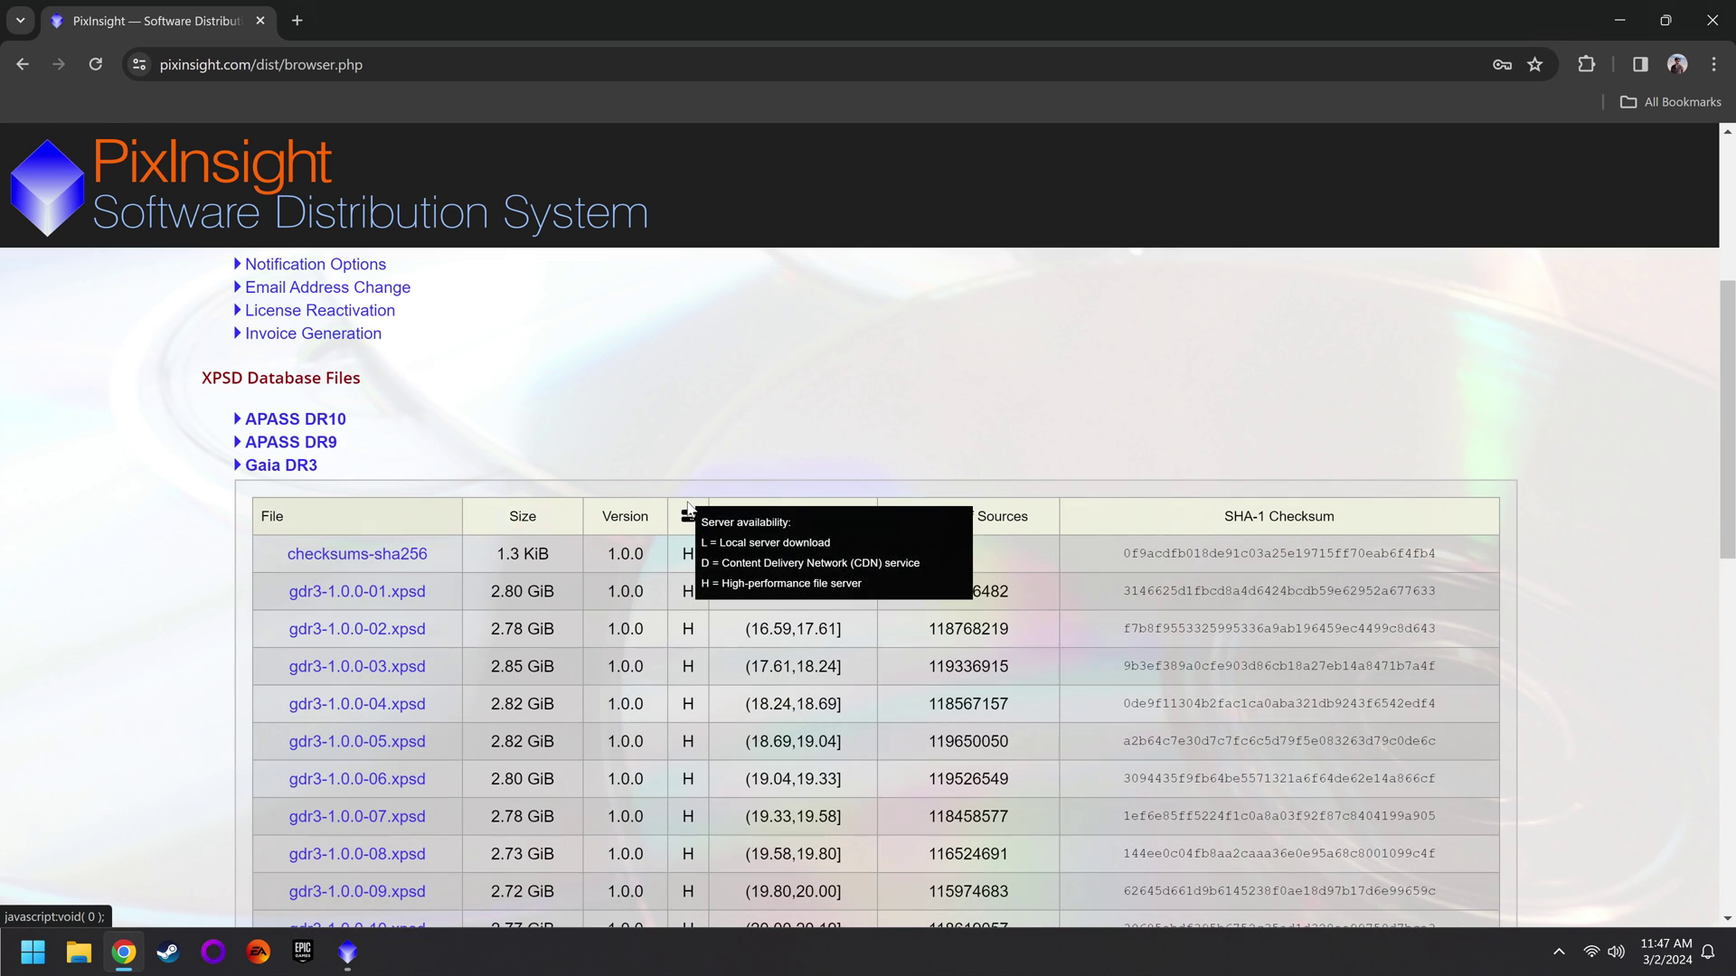
scroll(663, 553, down, 2)
scroll(663, 546, down, 1)
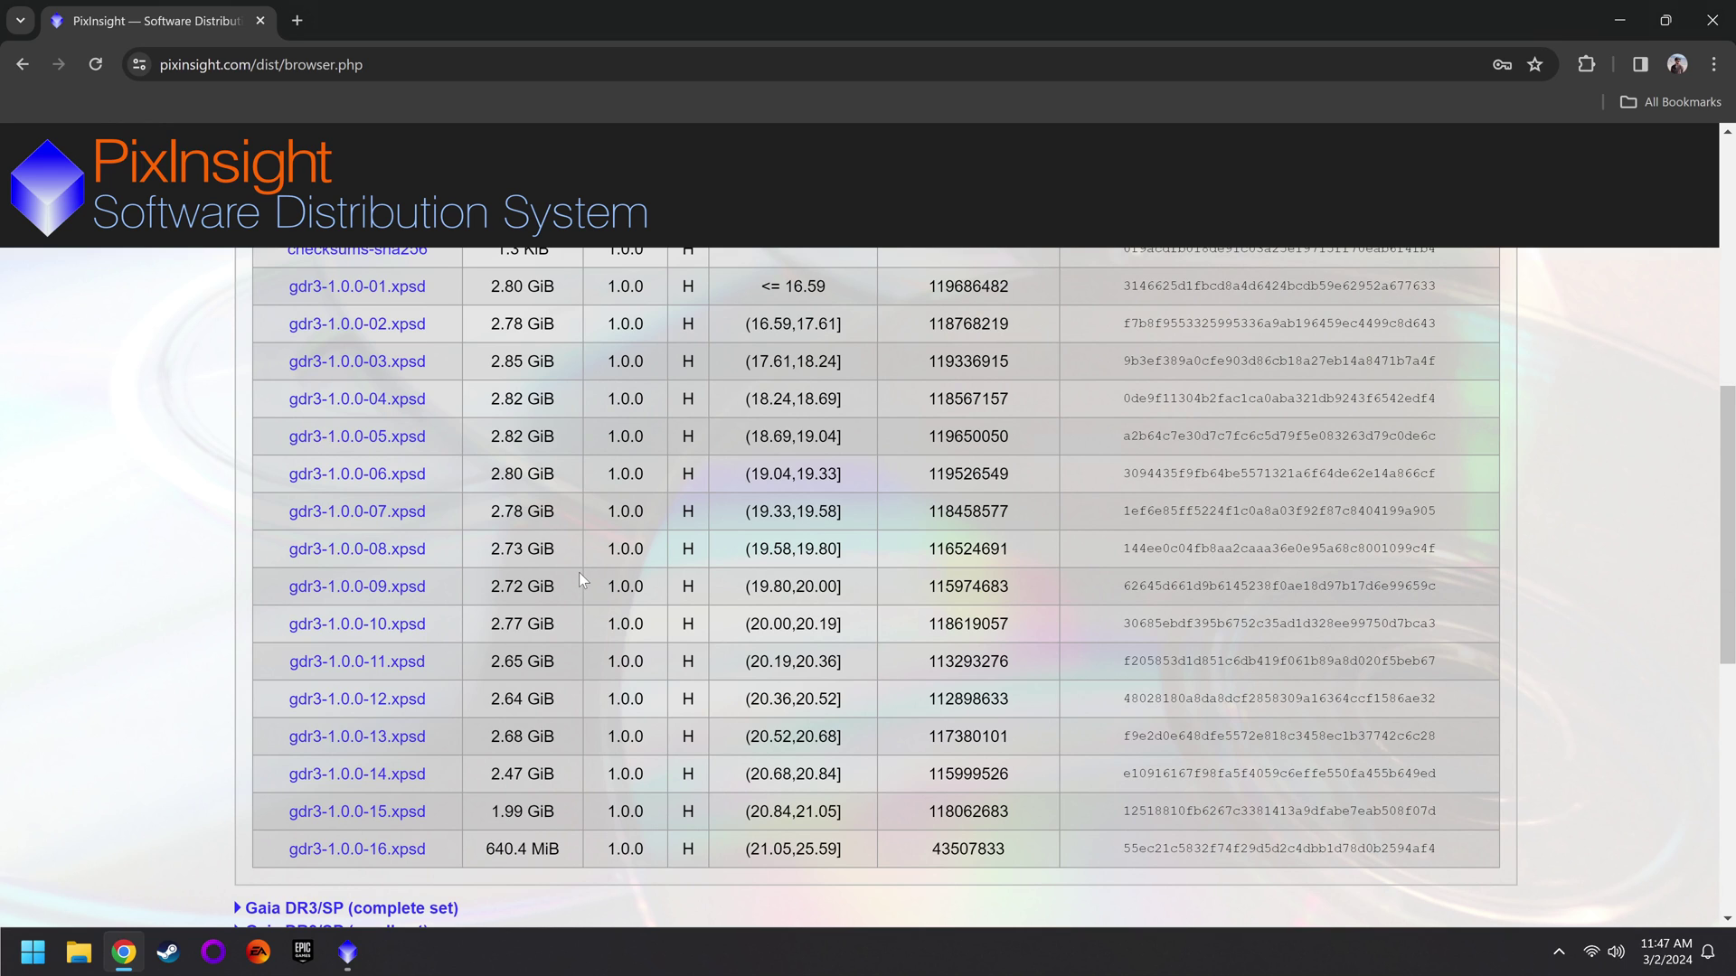
scroll(581, 576, up, 1)
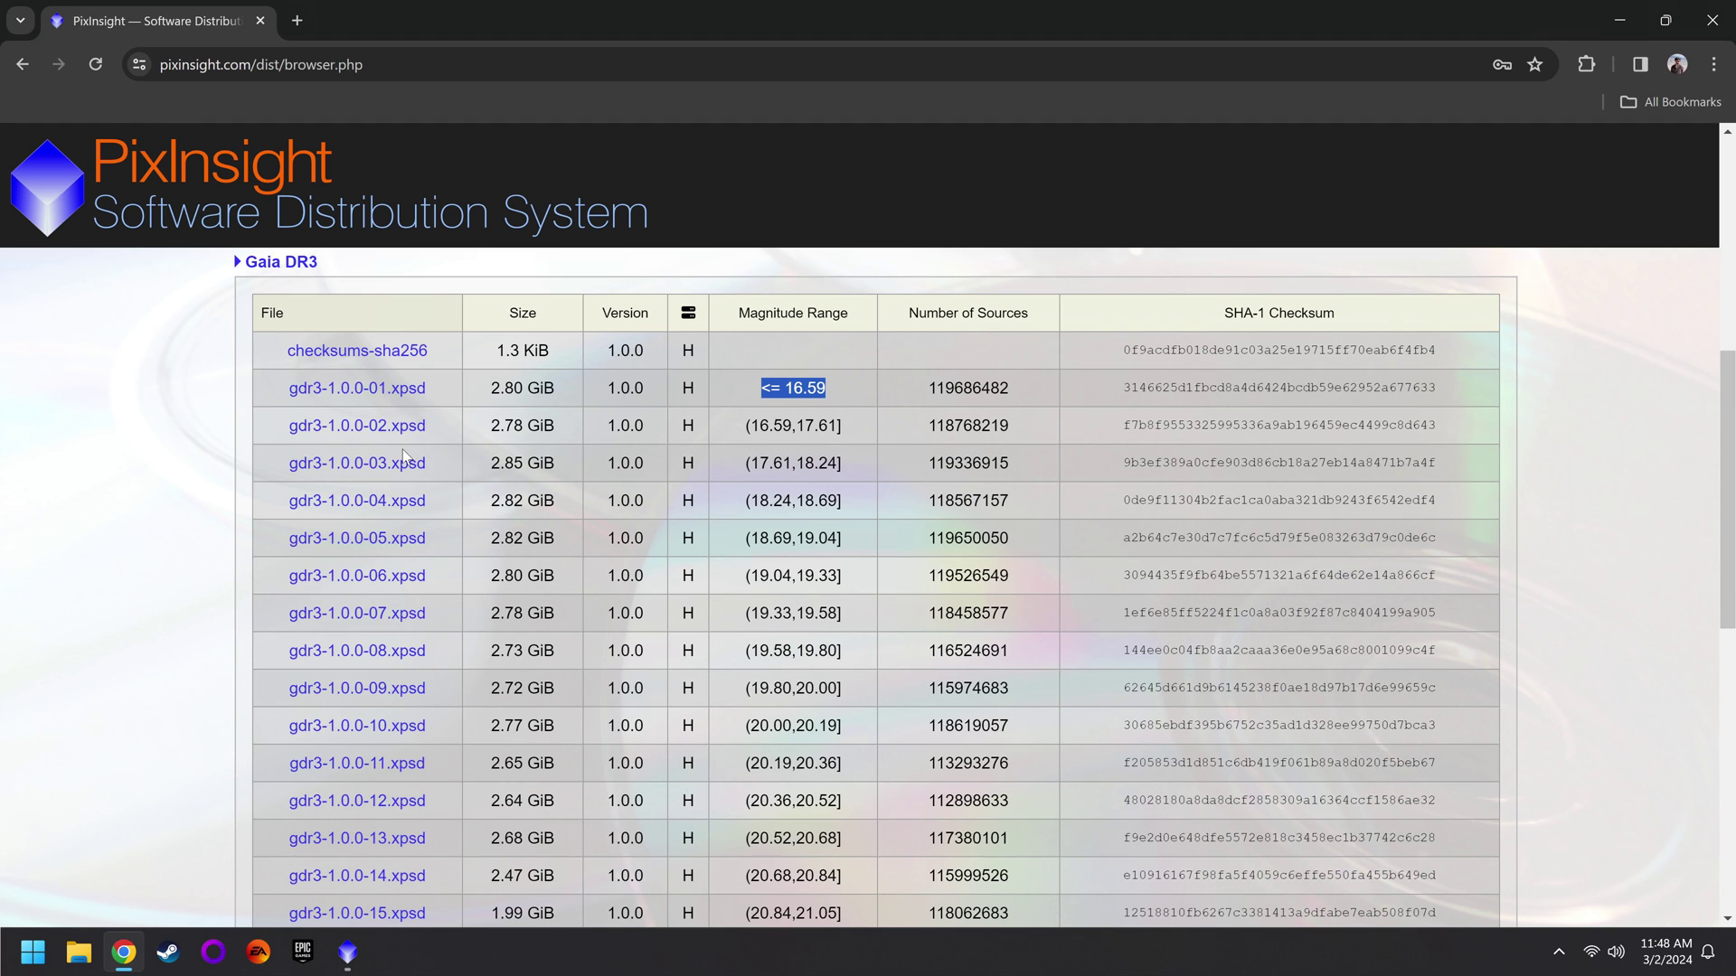
scroll(449, 454, down, 1)
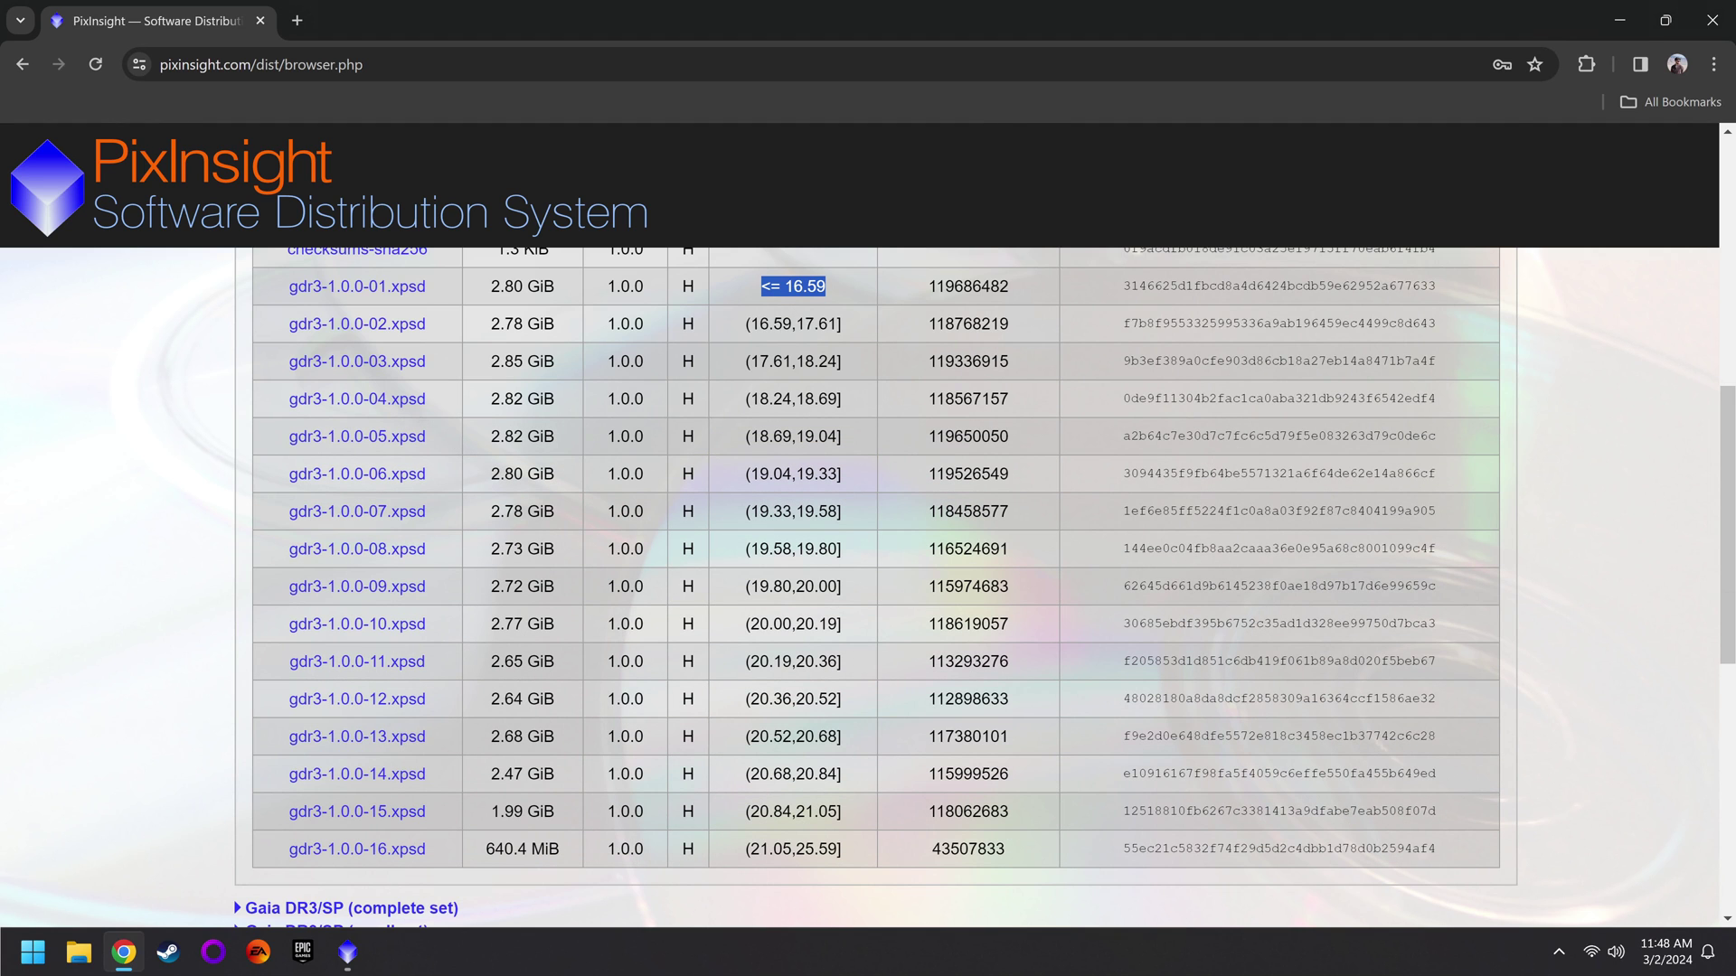
scroll(625, 591, up, 1)
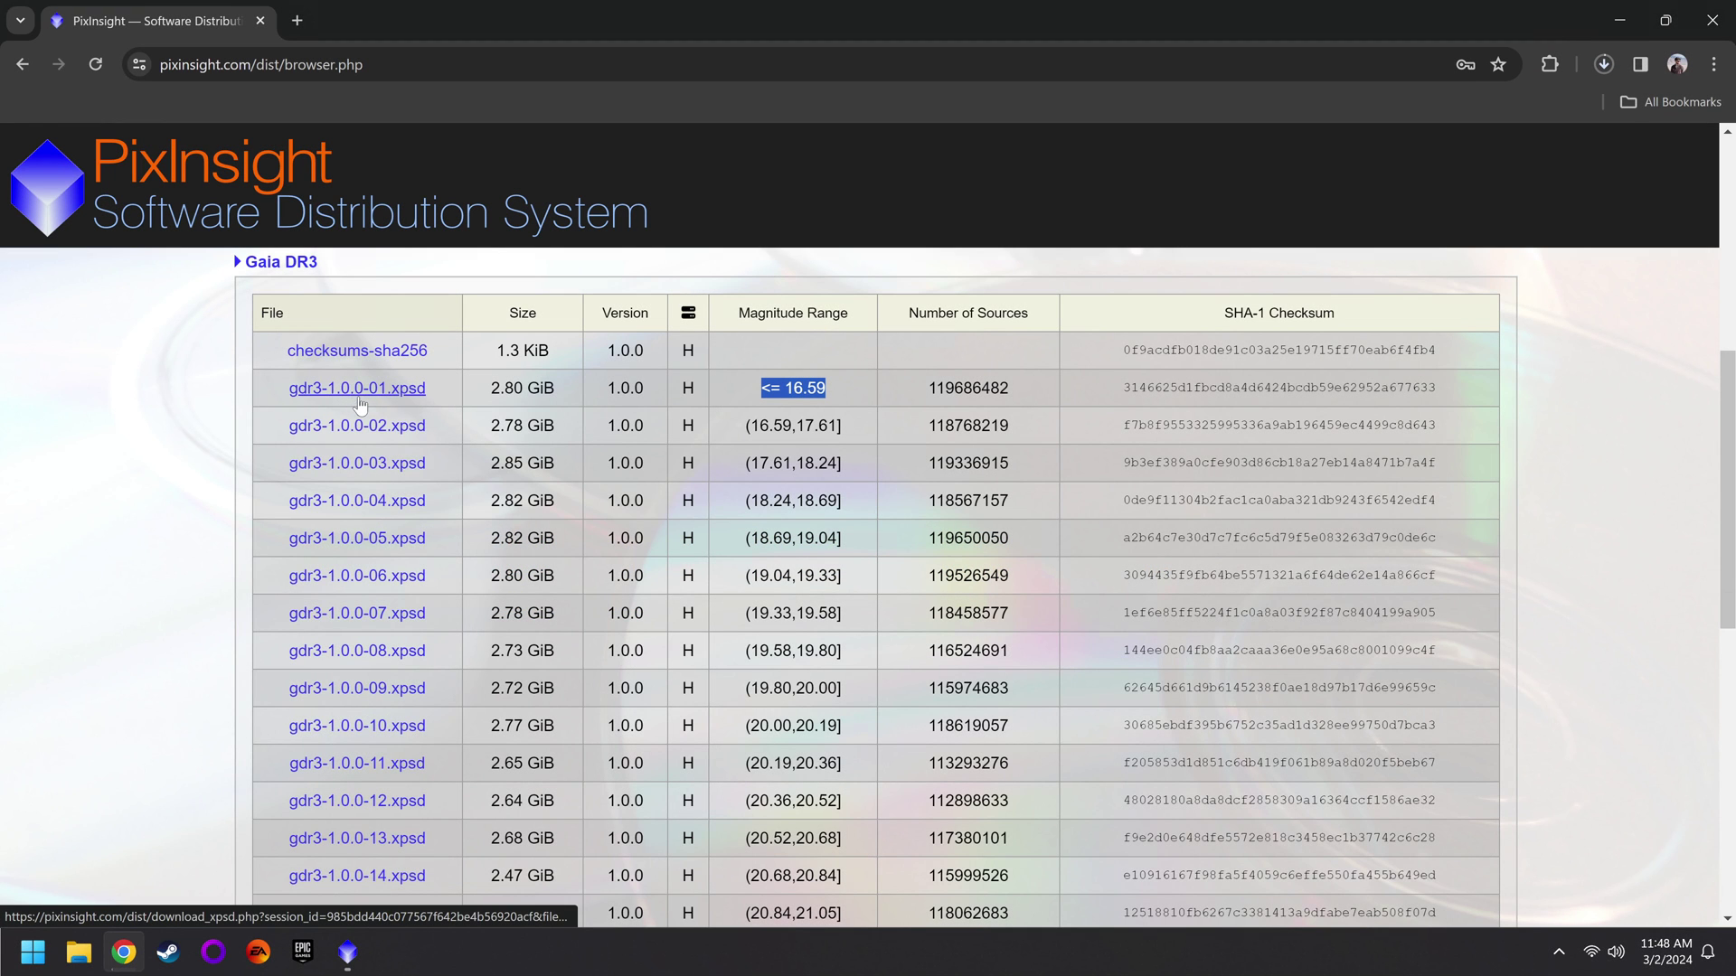
click(257, 263)
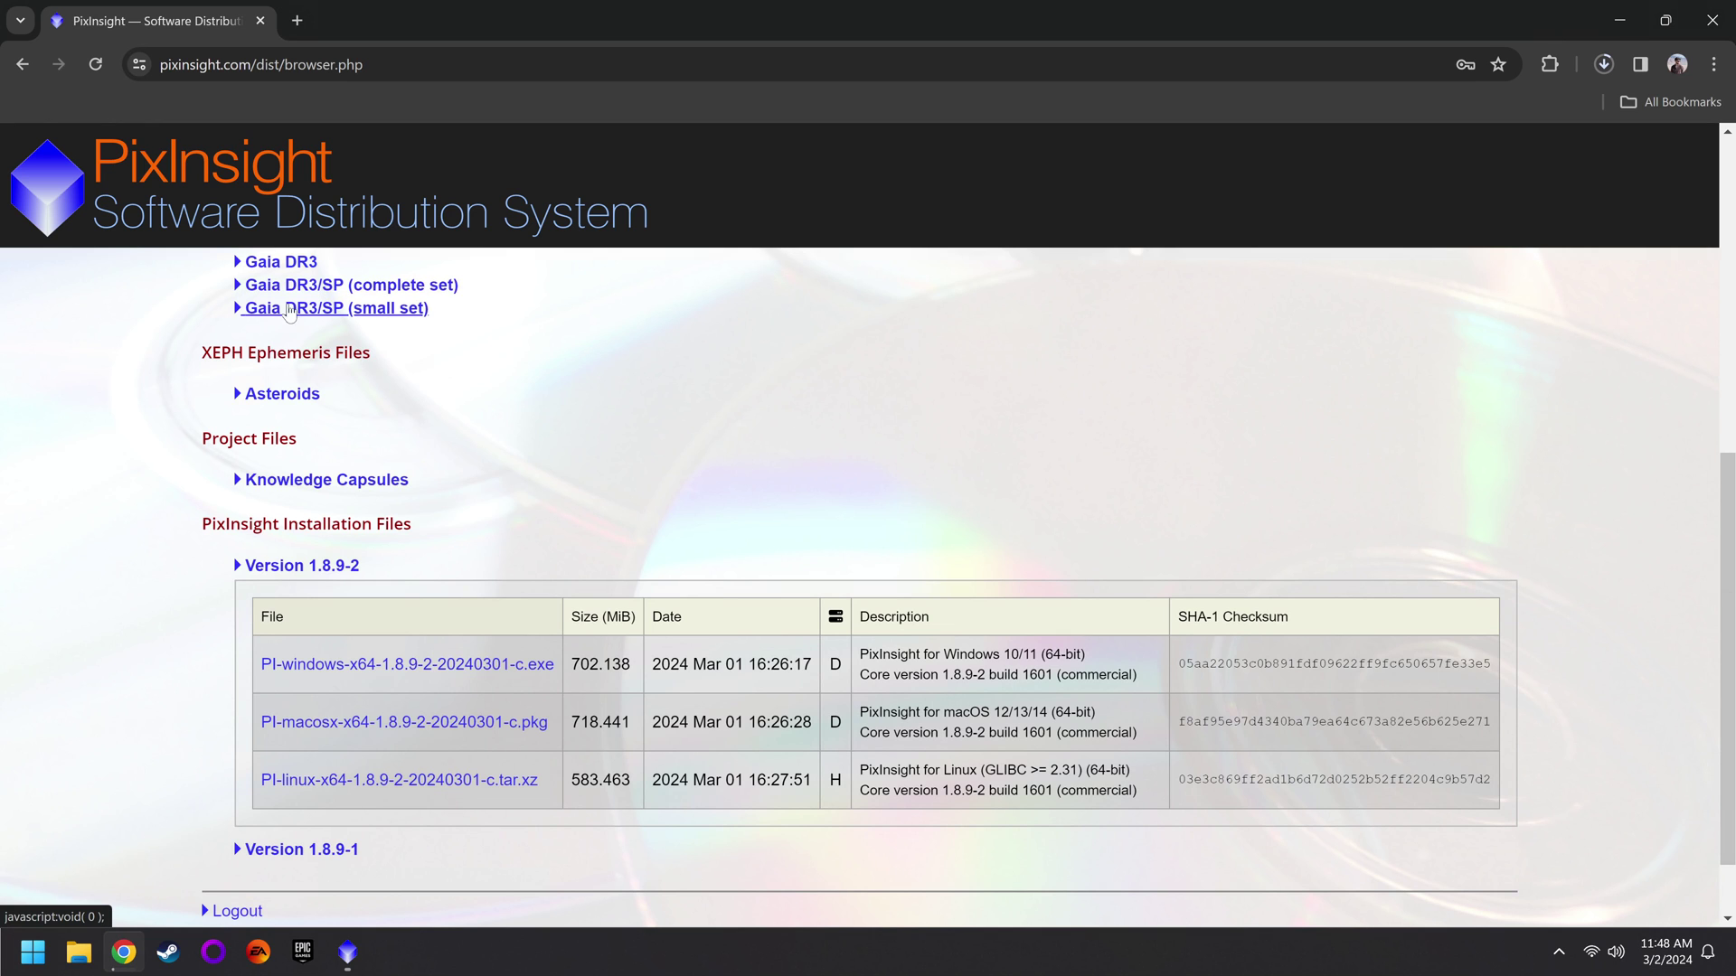
Step: Briefly check the Gaia DR3/SP complete-set file list, then collapse it
click(241, 286)
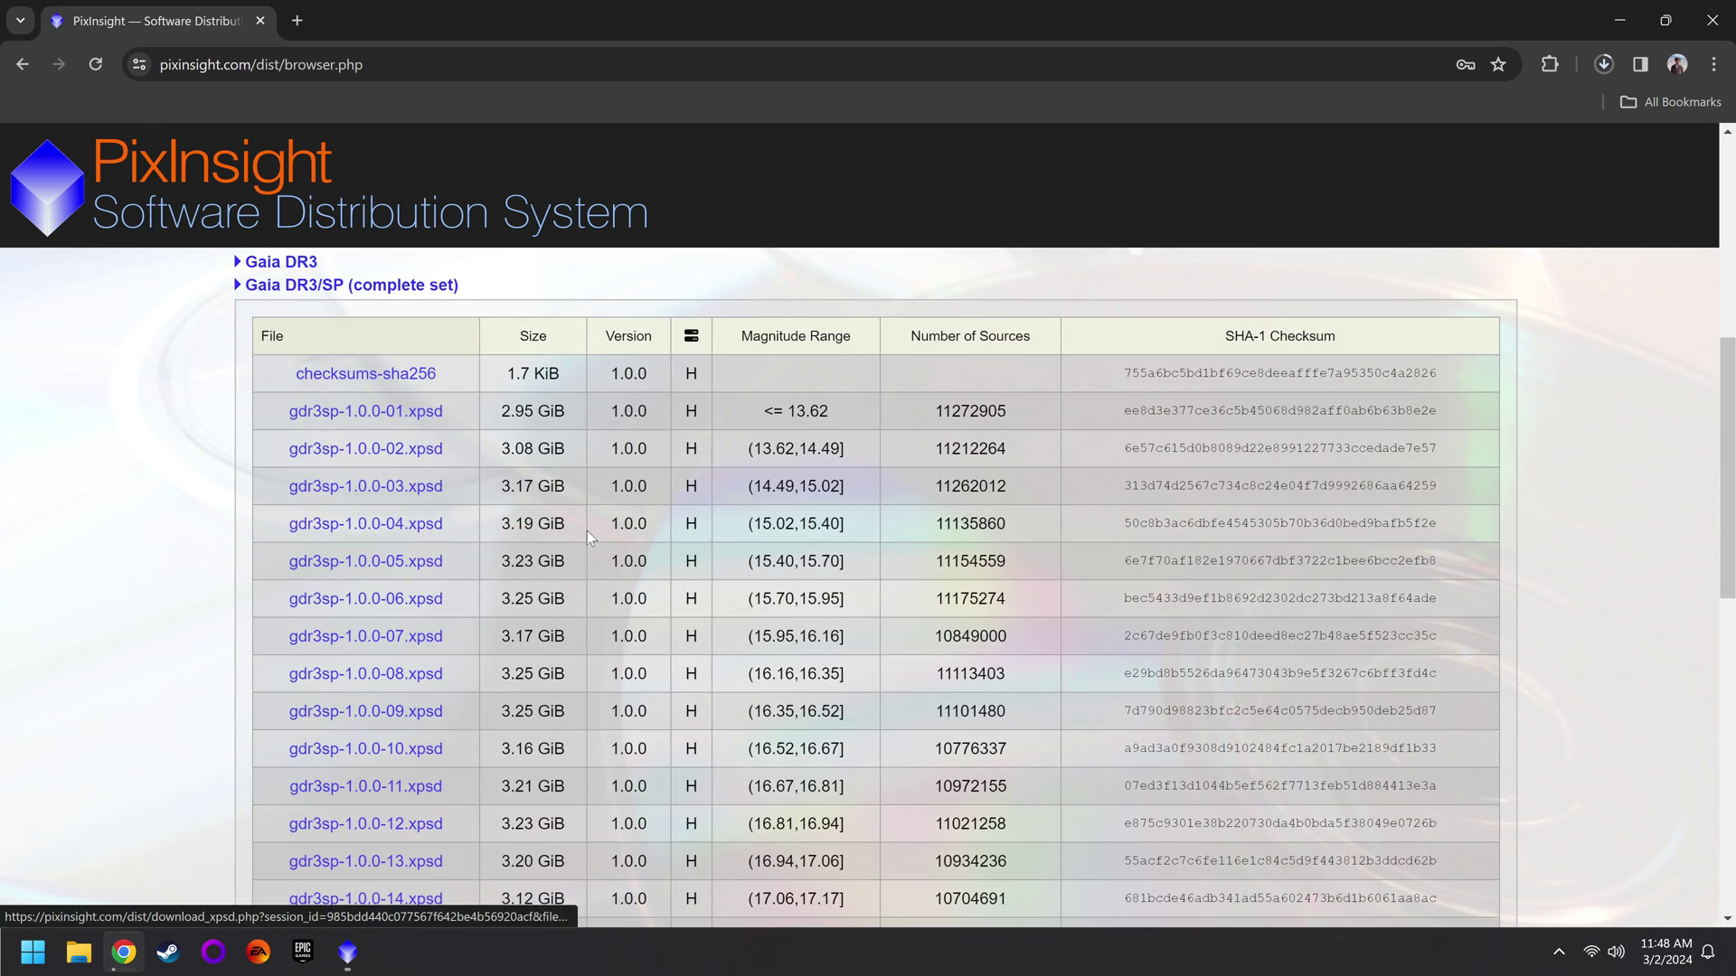
scroll(593, 533, down, 3)
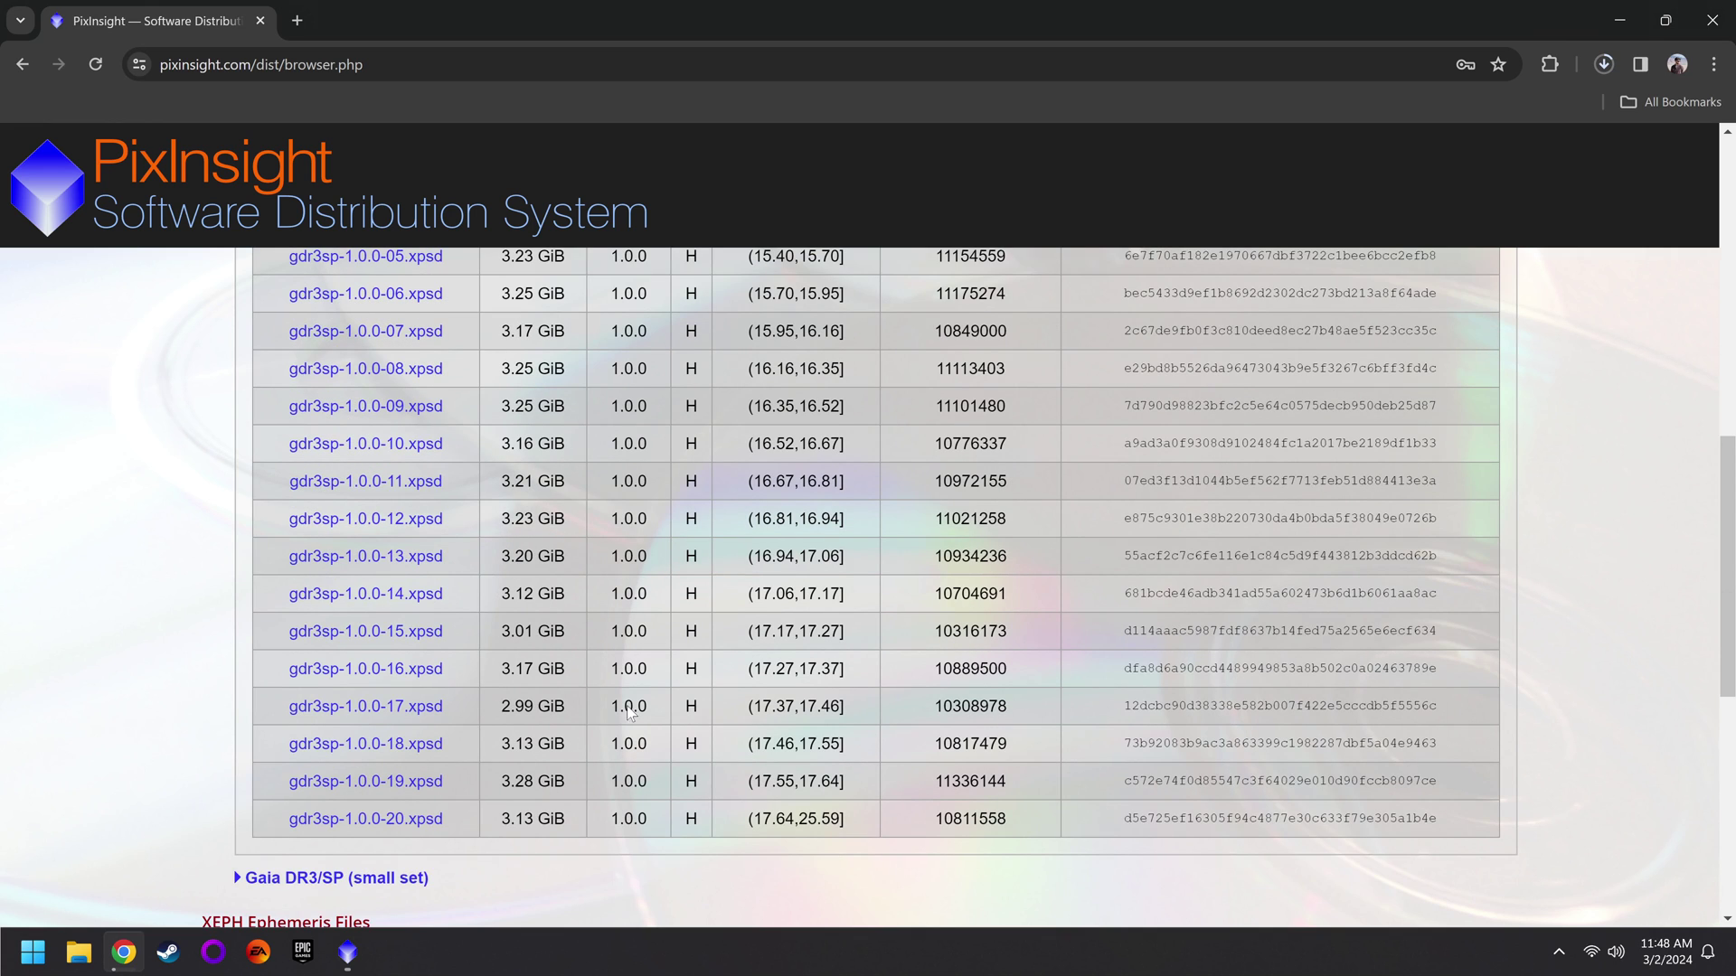
scroll(651, 579, up, 1)
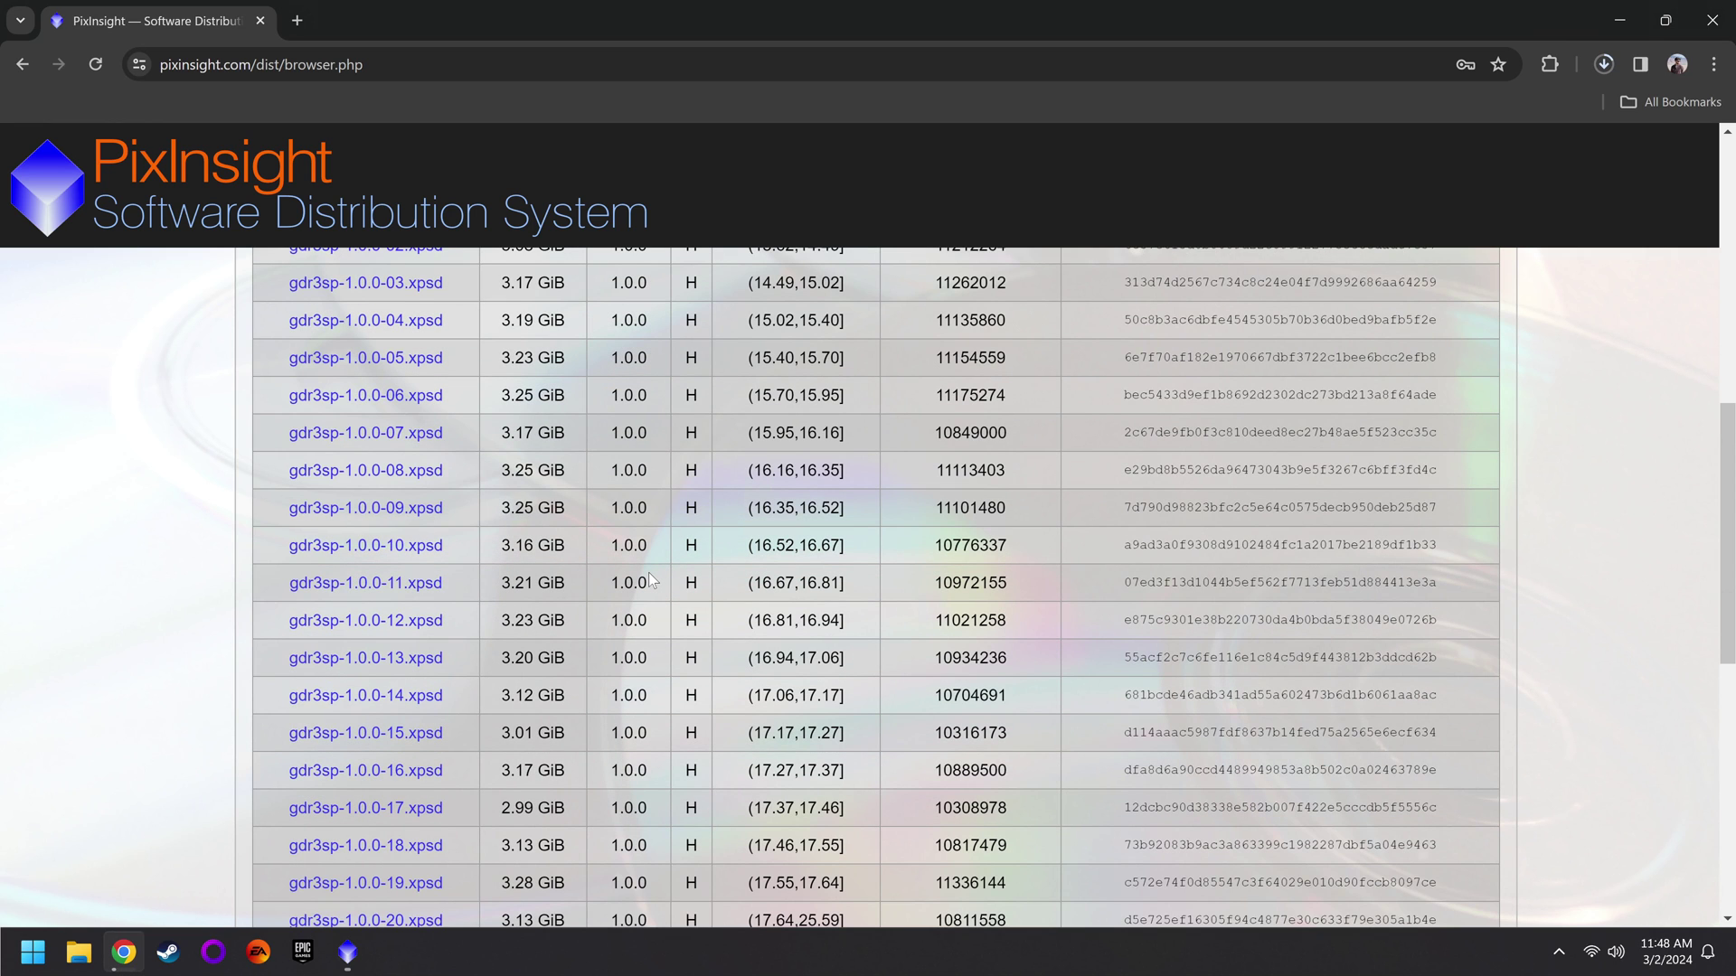
scroll(648, 579, up, 2)
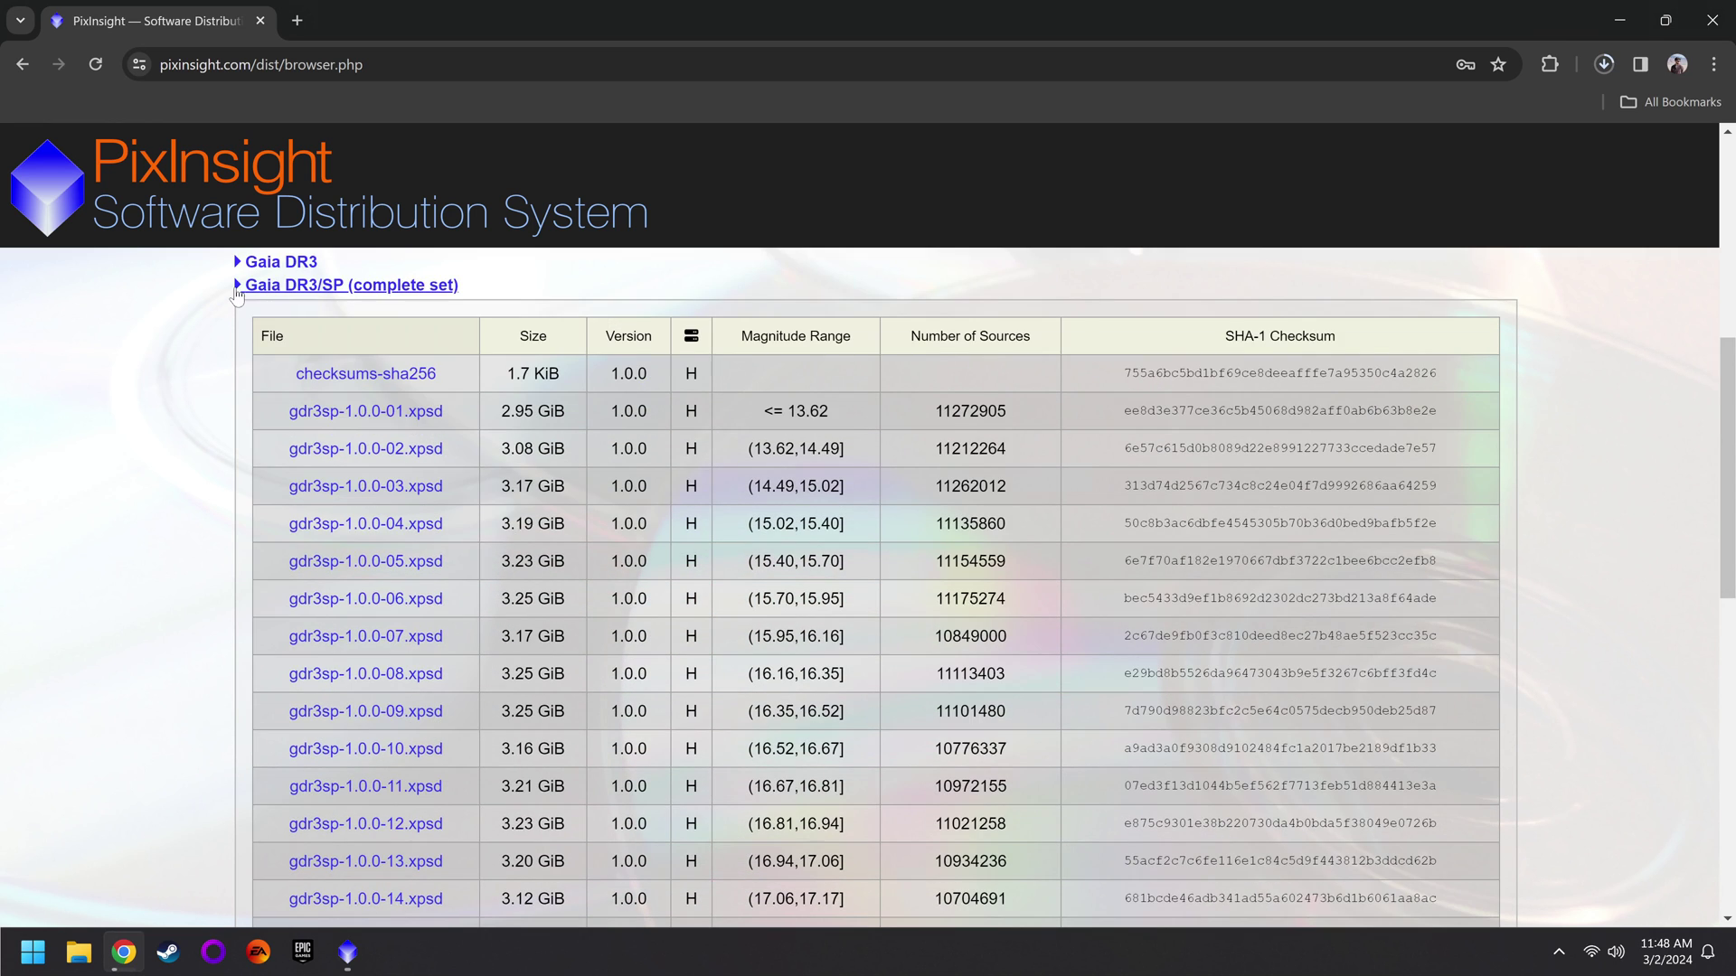
click(241, 286)
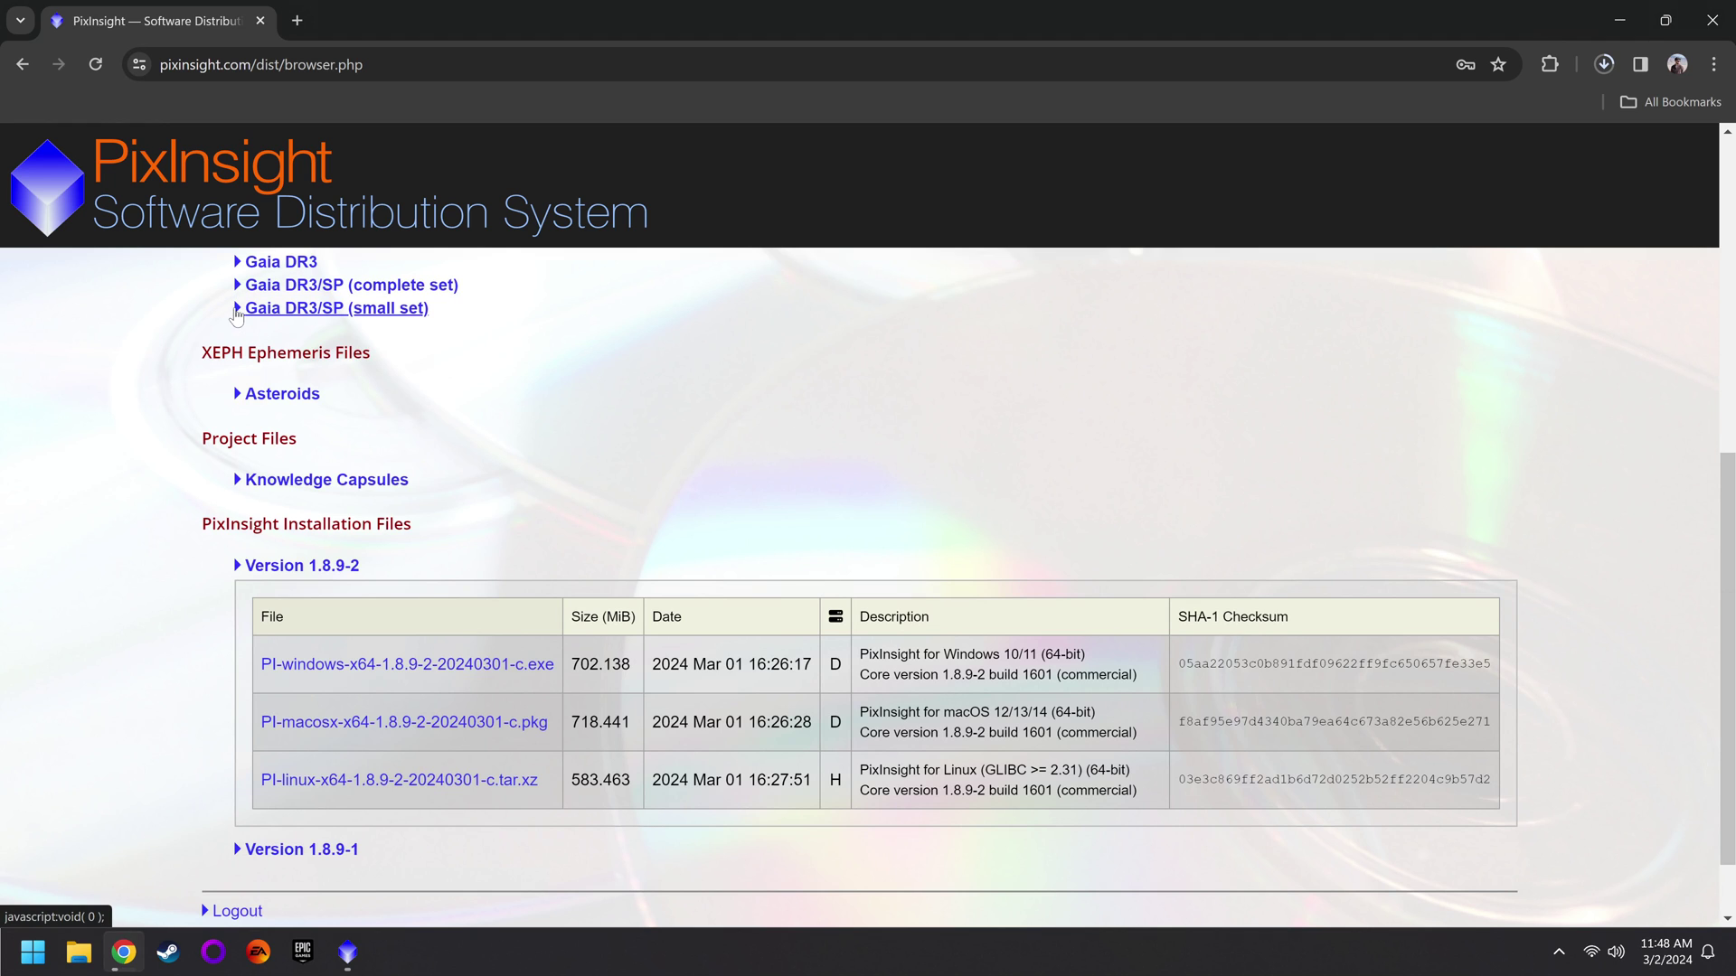
Step: Download gdr3sp-1.0.0-s-01.xpsd (3.19 GiB) from the Gaia DR3/SP small set
click(239, 310)
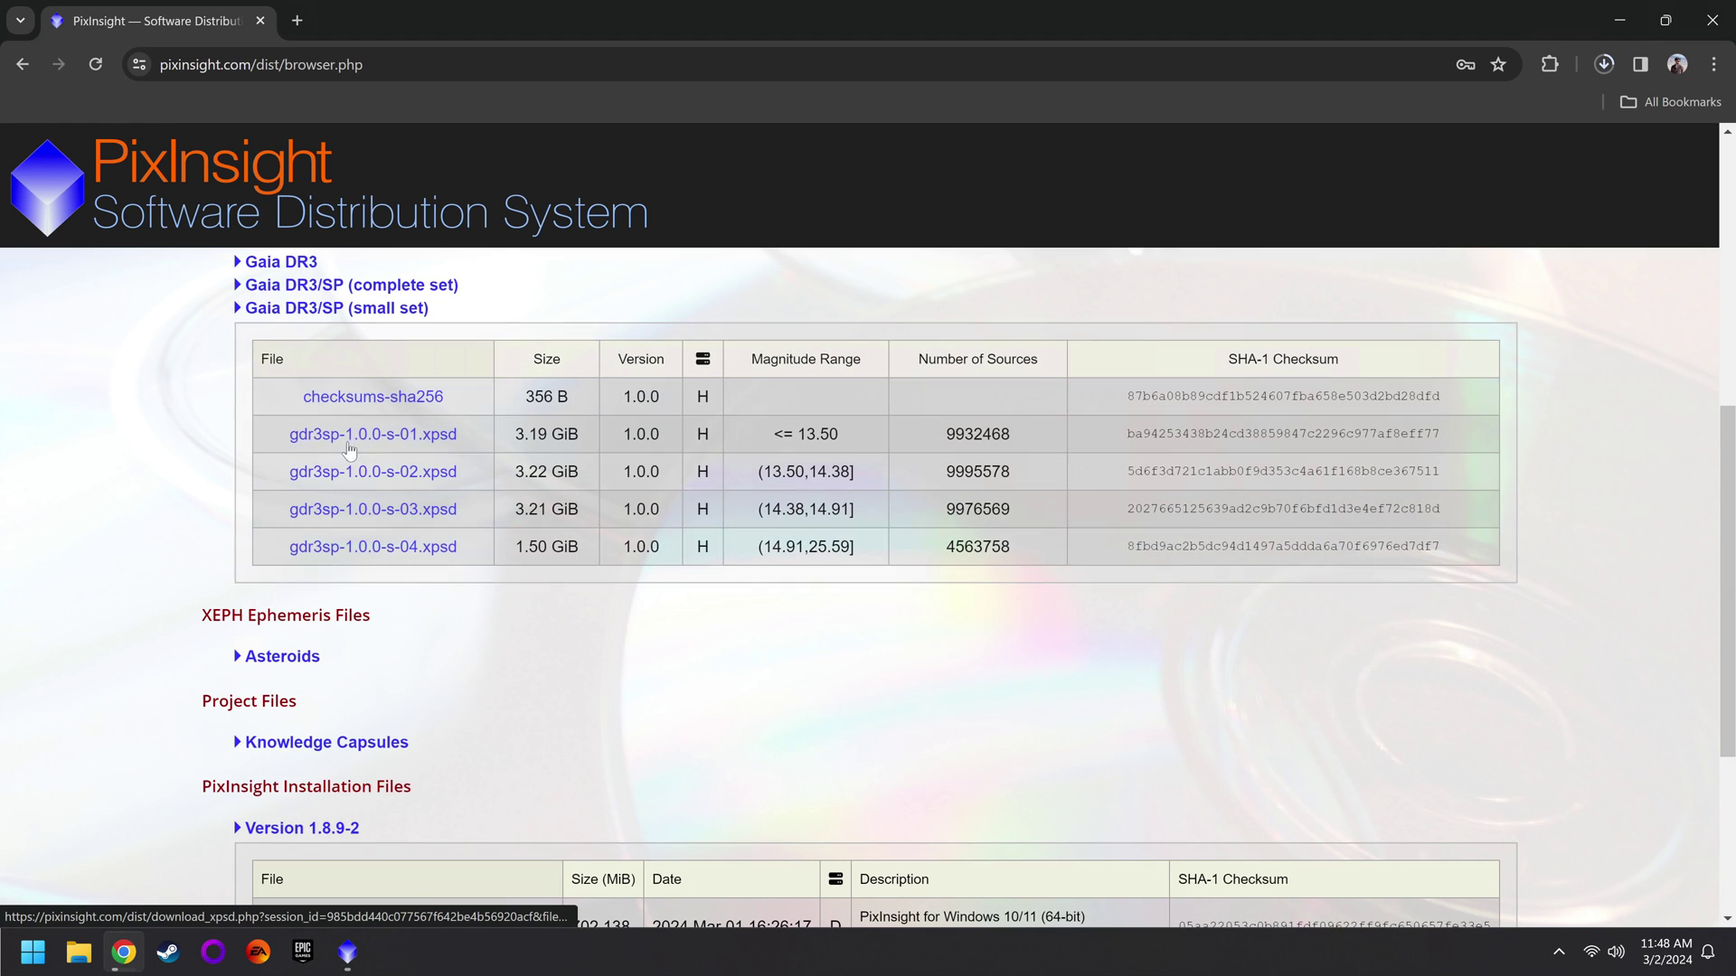
click(408, 438)
scroll(550, 431, up, 1)
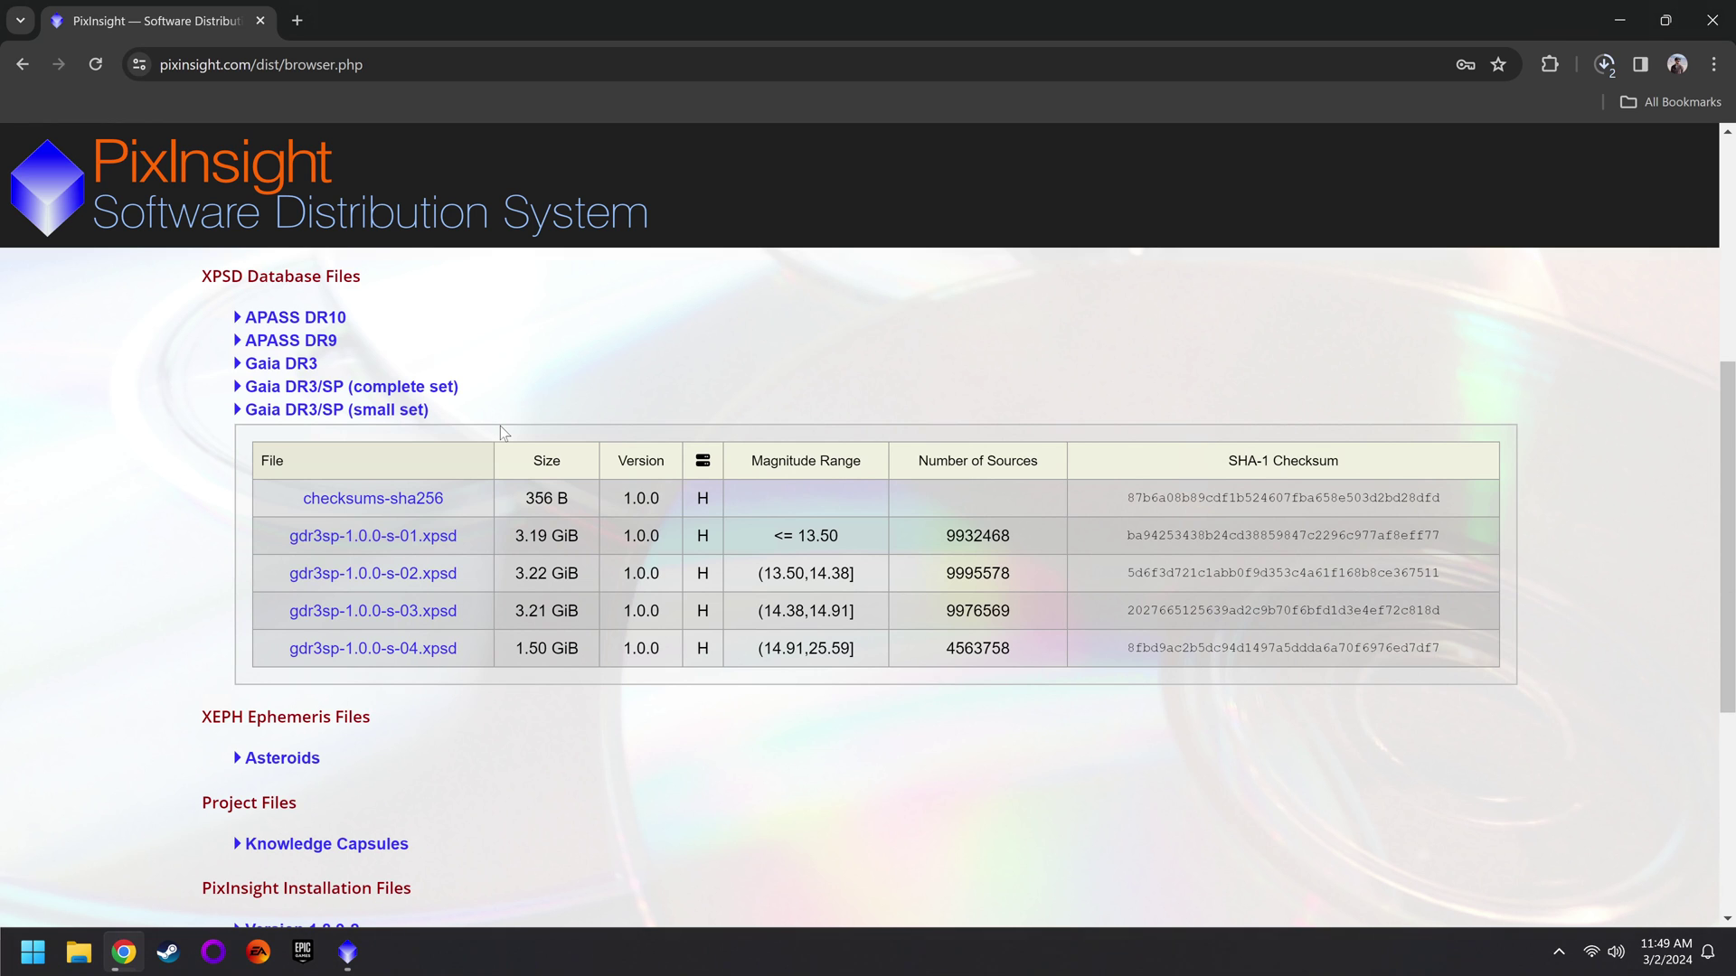
Step: Return to the top of the download page and switch to PixInsight's Process Console
scroll(344, 294, up, 4)
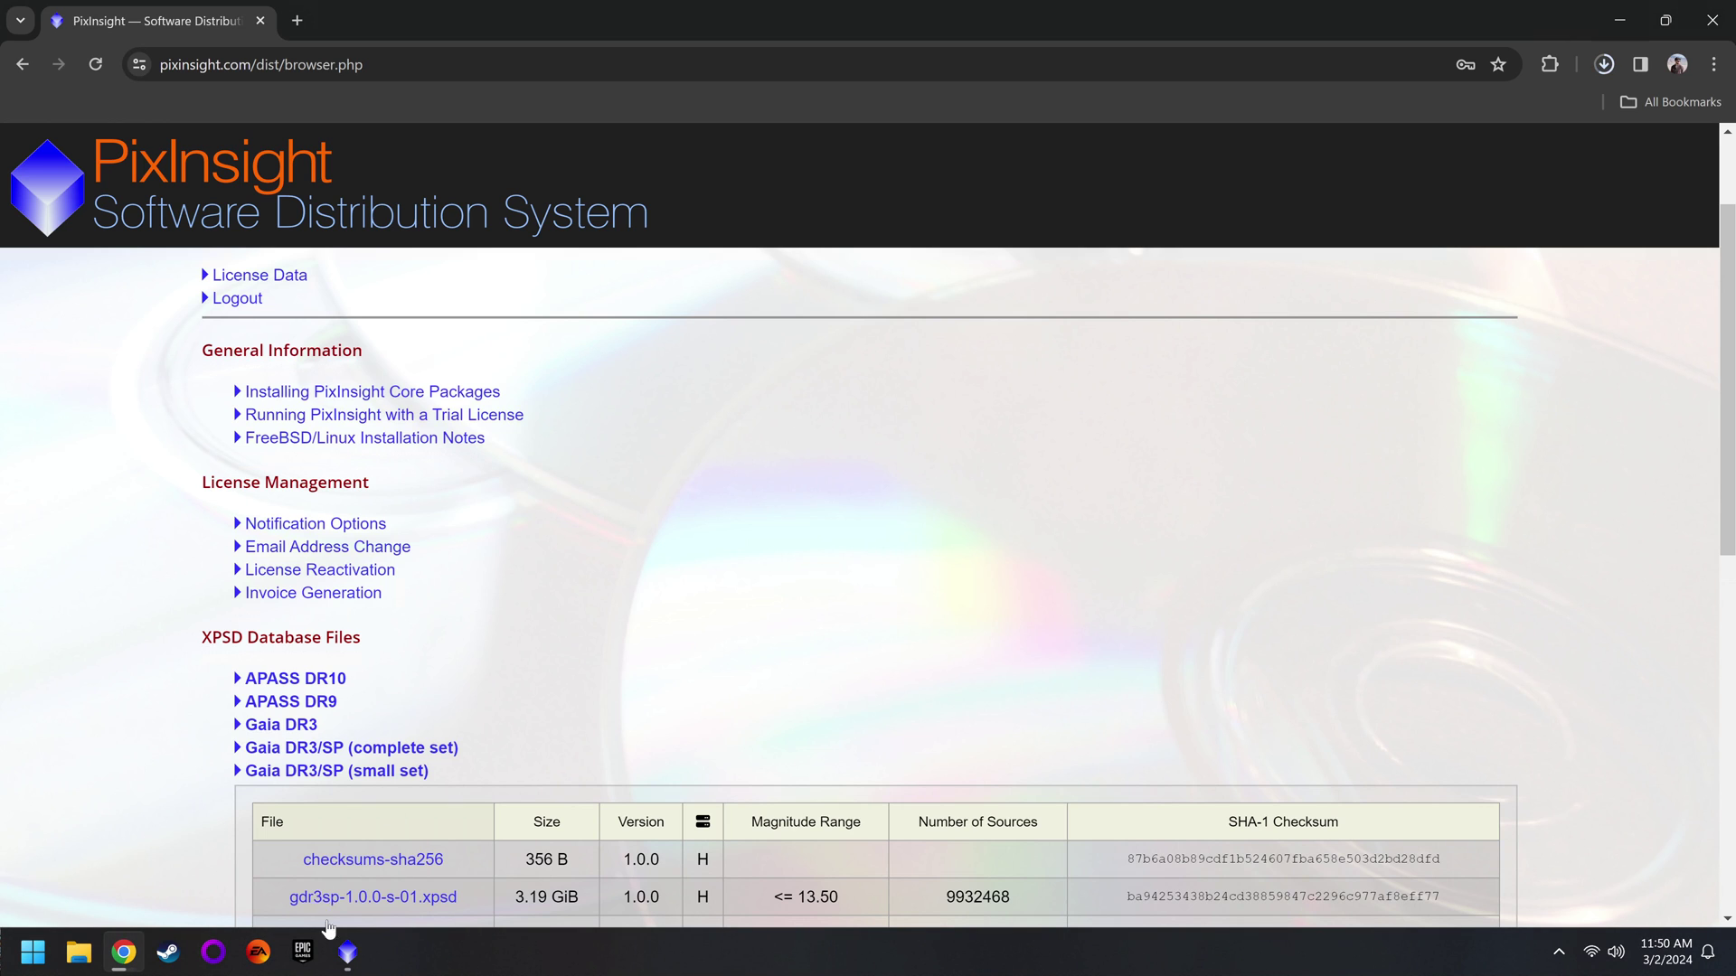
click(347, 952)
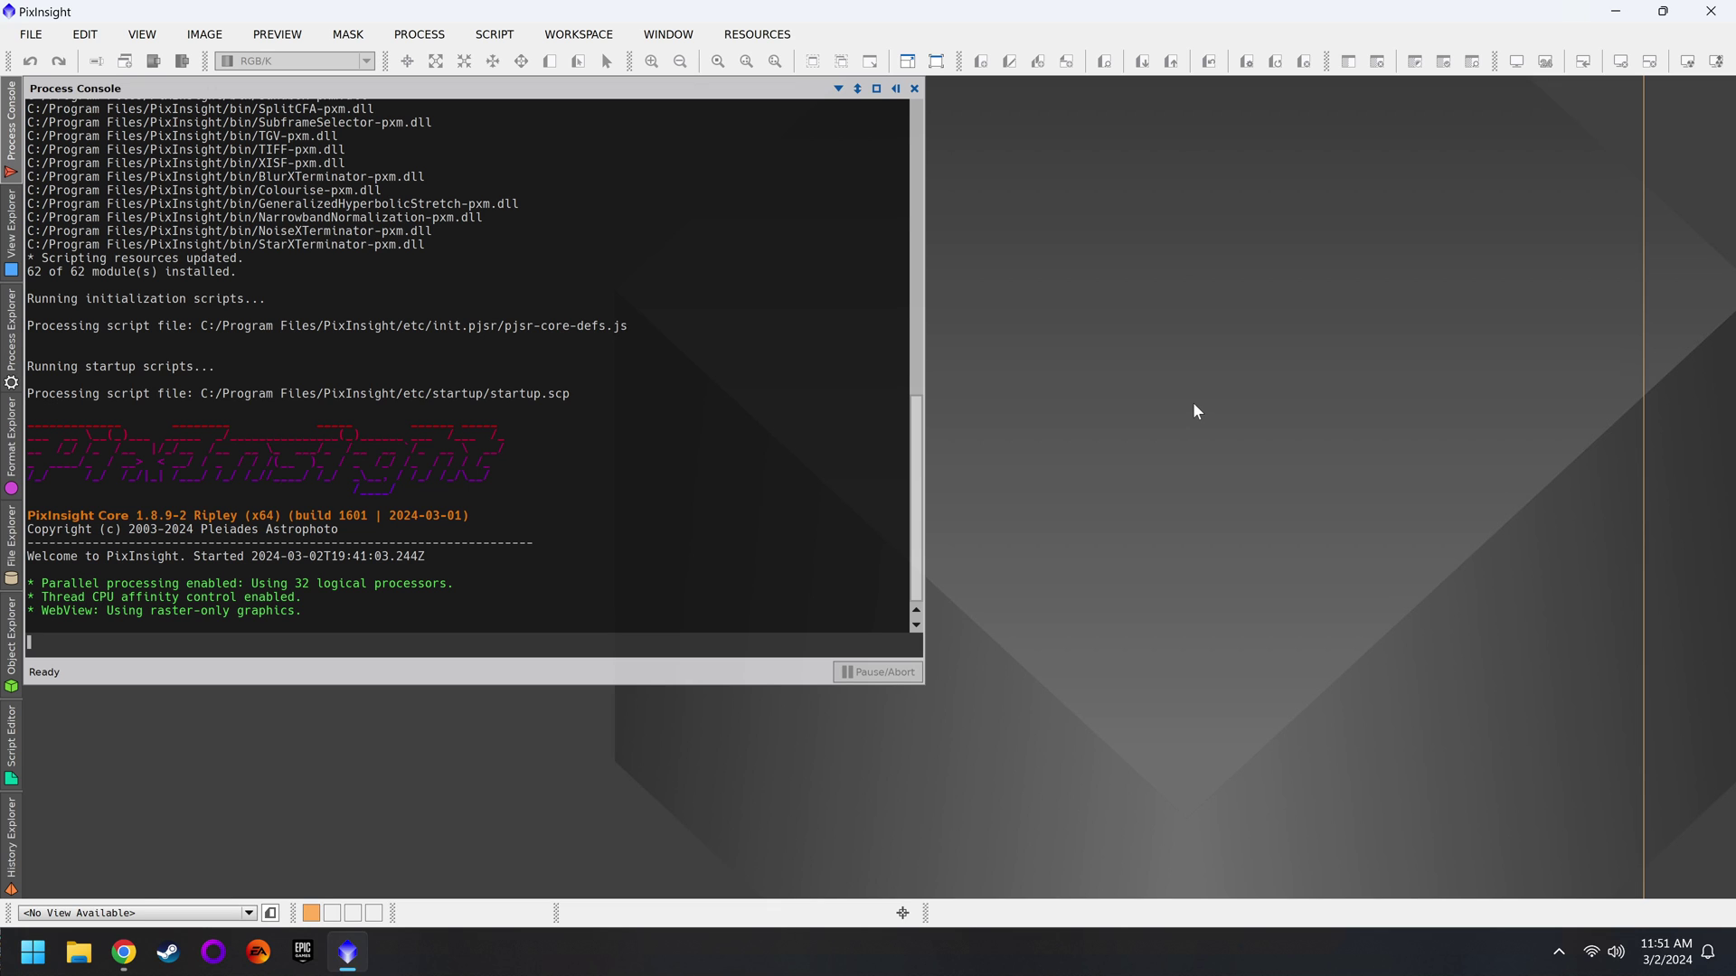
Step: Close the Process Console panel, leaving an empty PixInsight workspace
click(1164, 416)
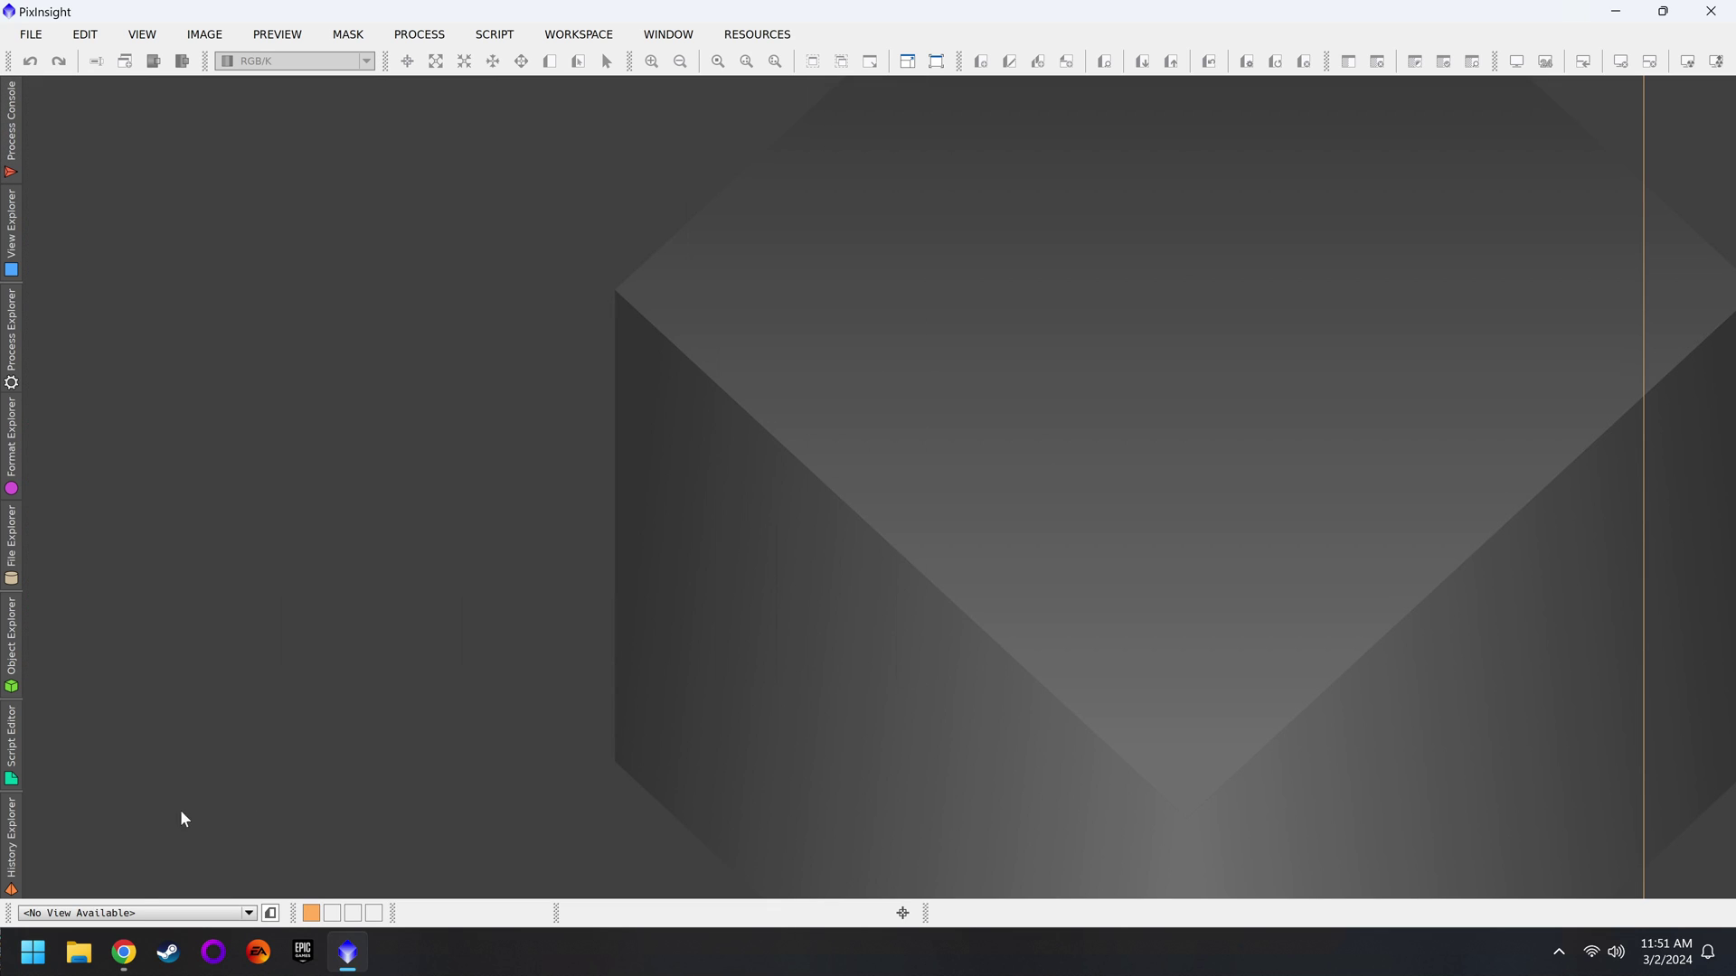
Step: Browse from This PC to C:\Program Files\PixInsight, then go back to the drive list
click(27, 951)
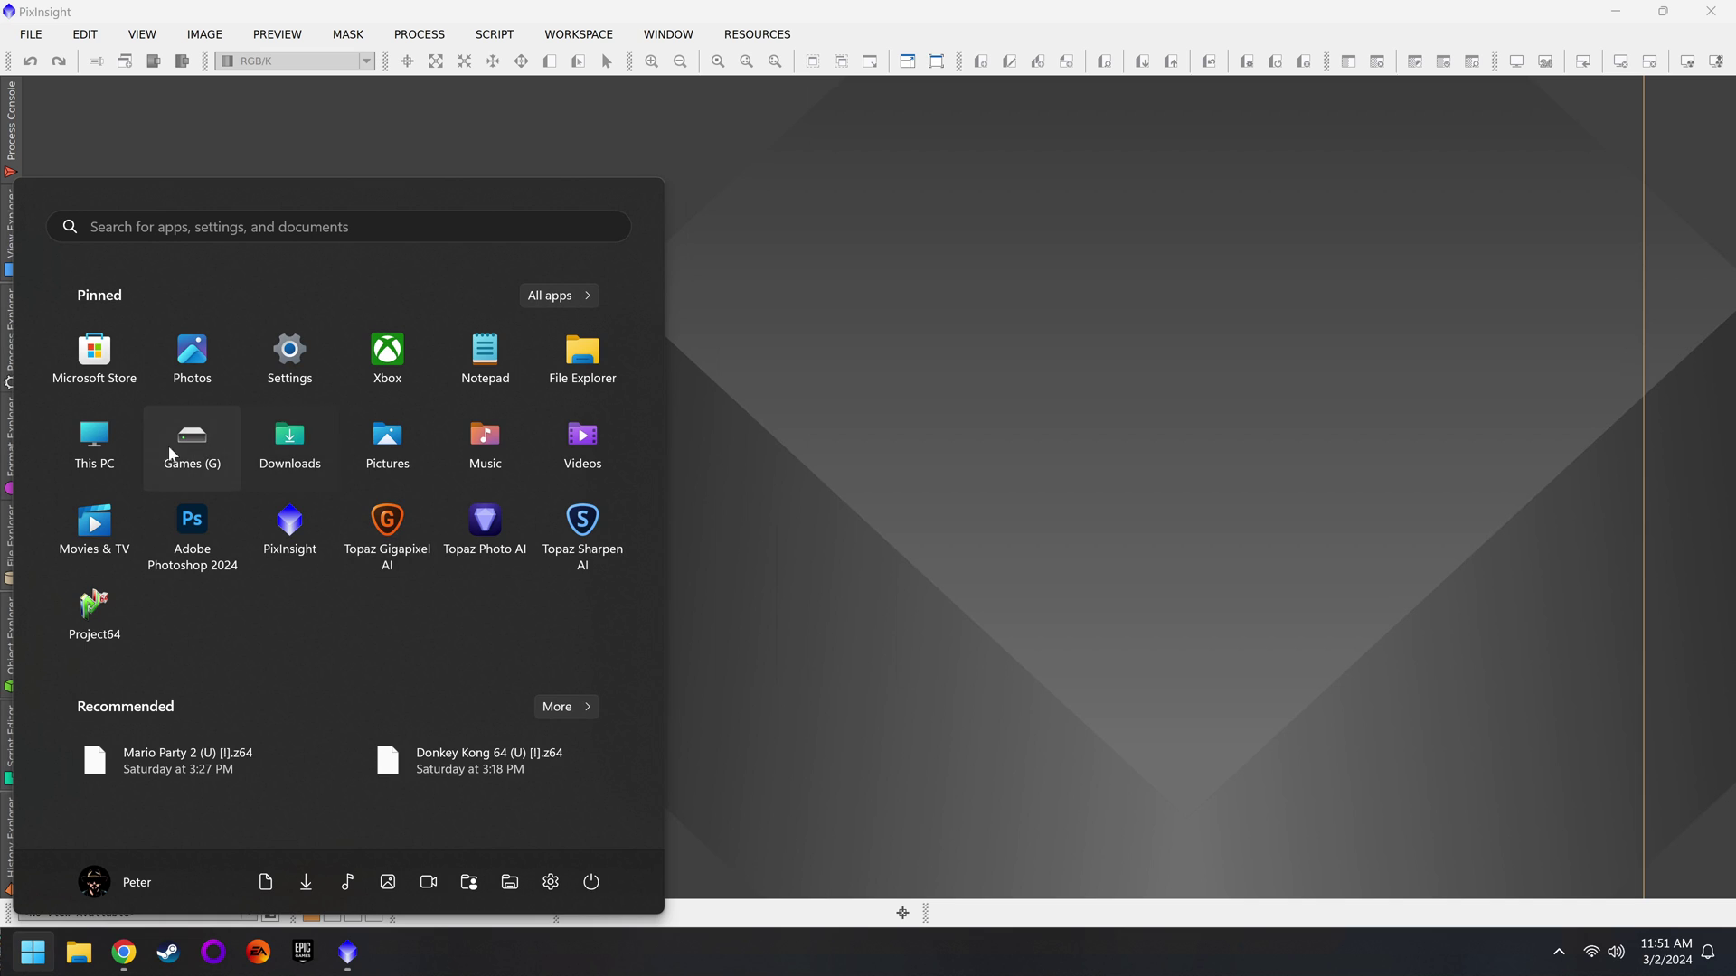
click(94, 439)
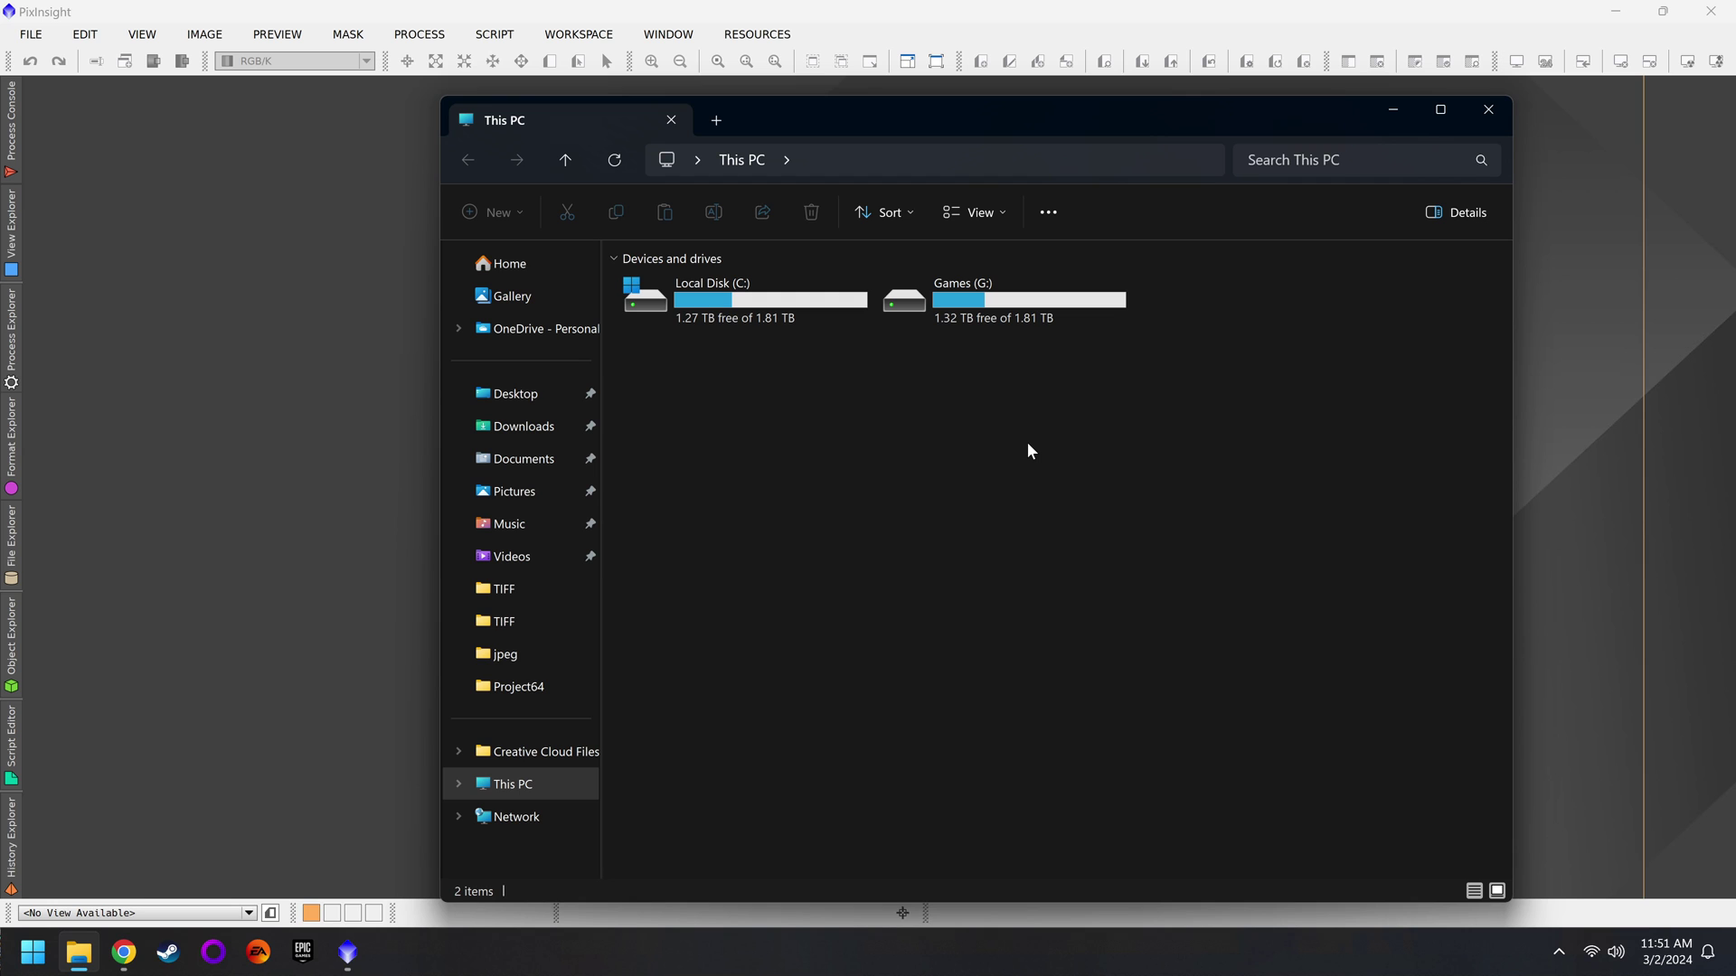
double_click(716, 307)
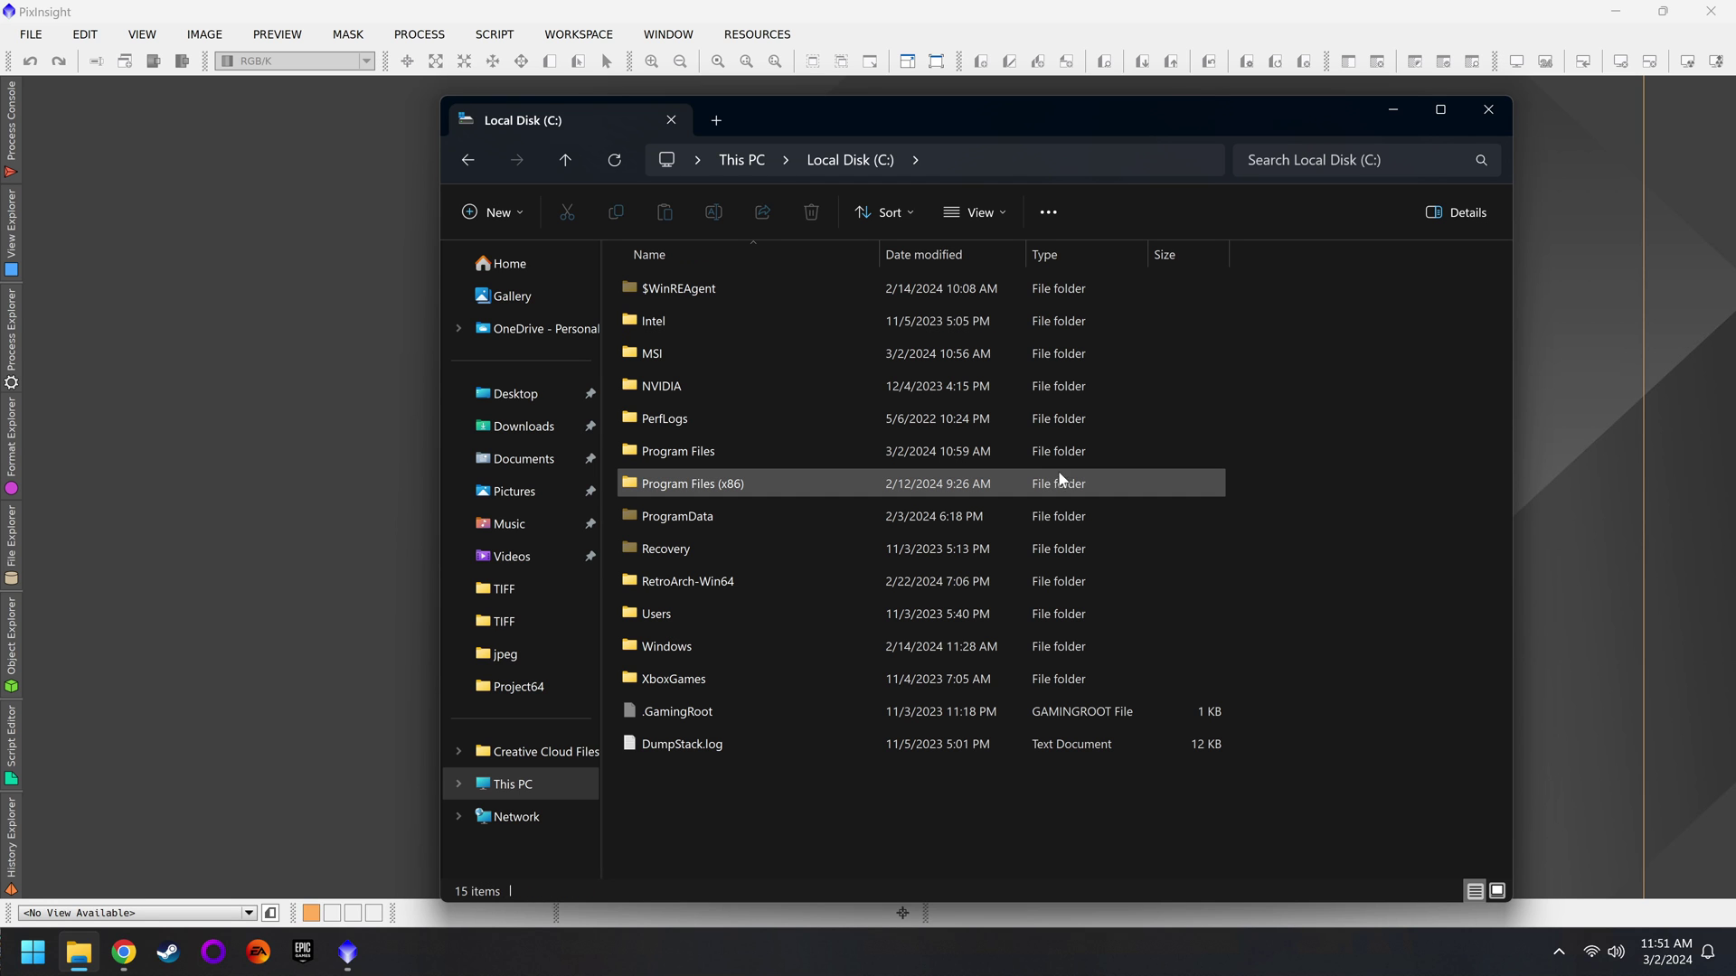
double_click(739, 452)
scroll(974, 584, down, 4)
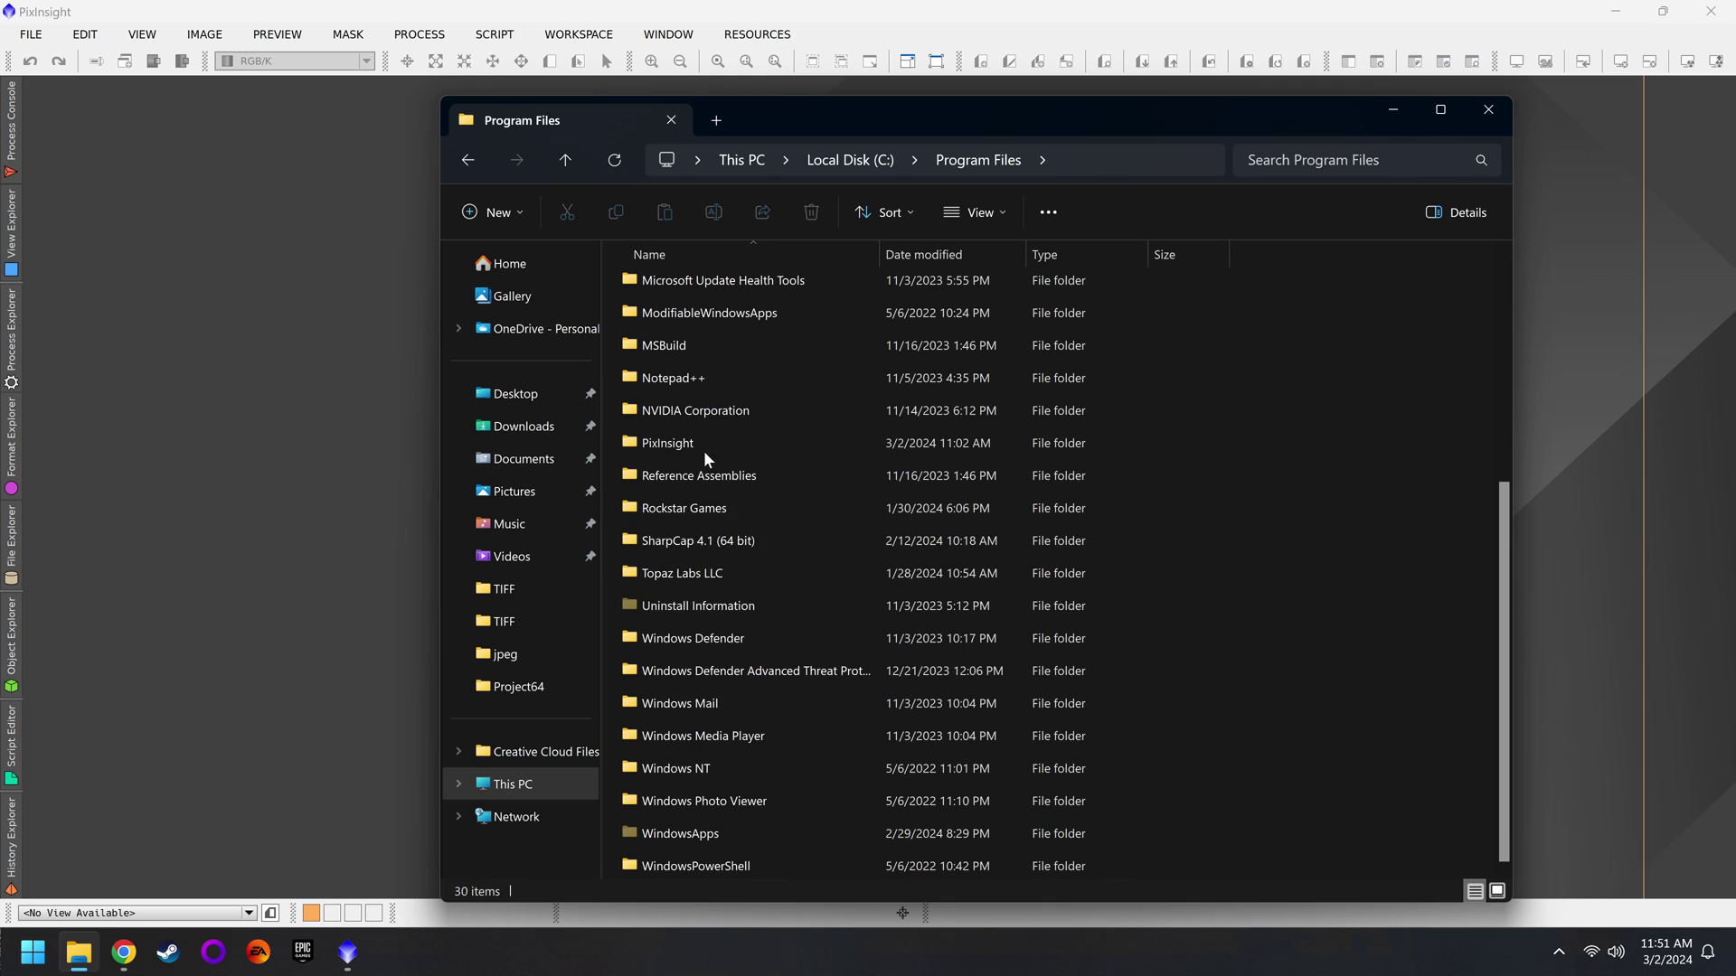
double_click(692, 442)
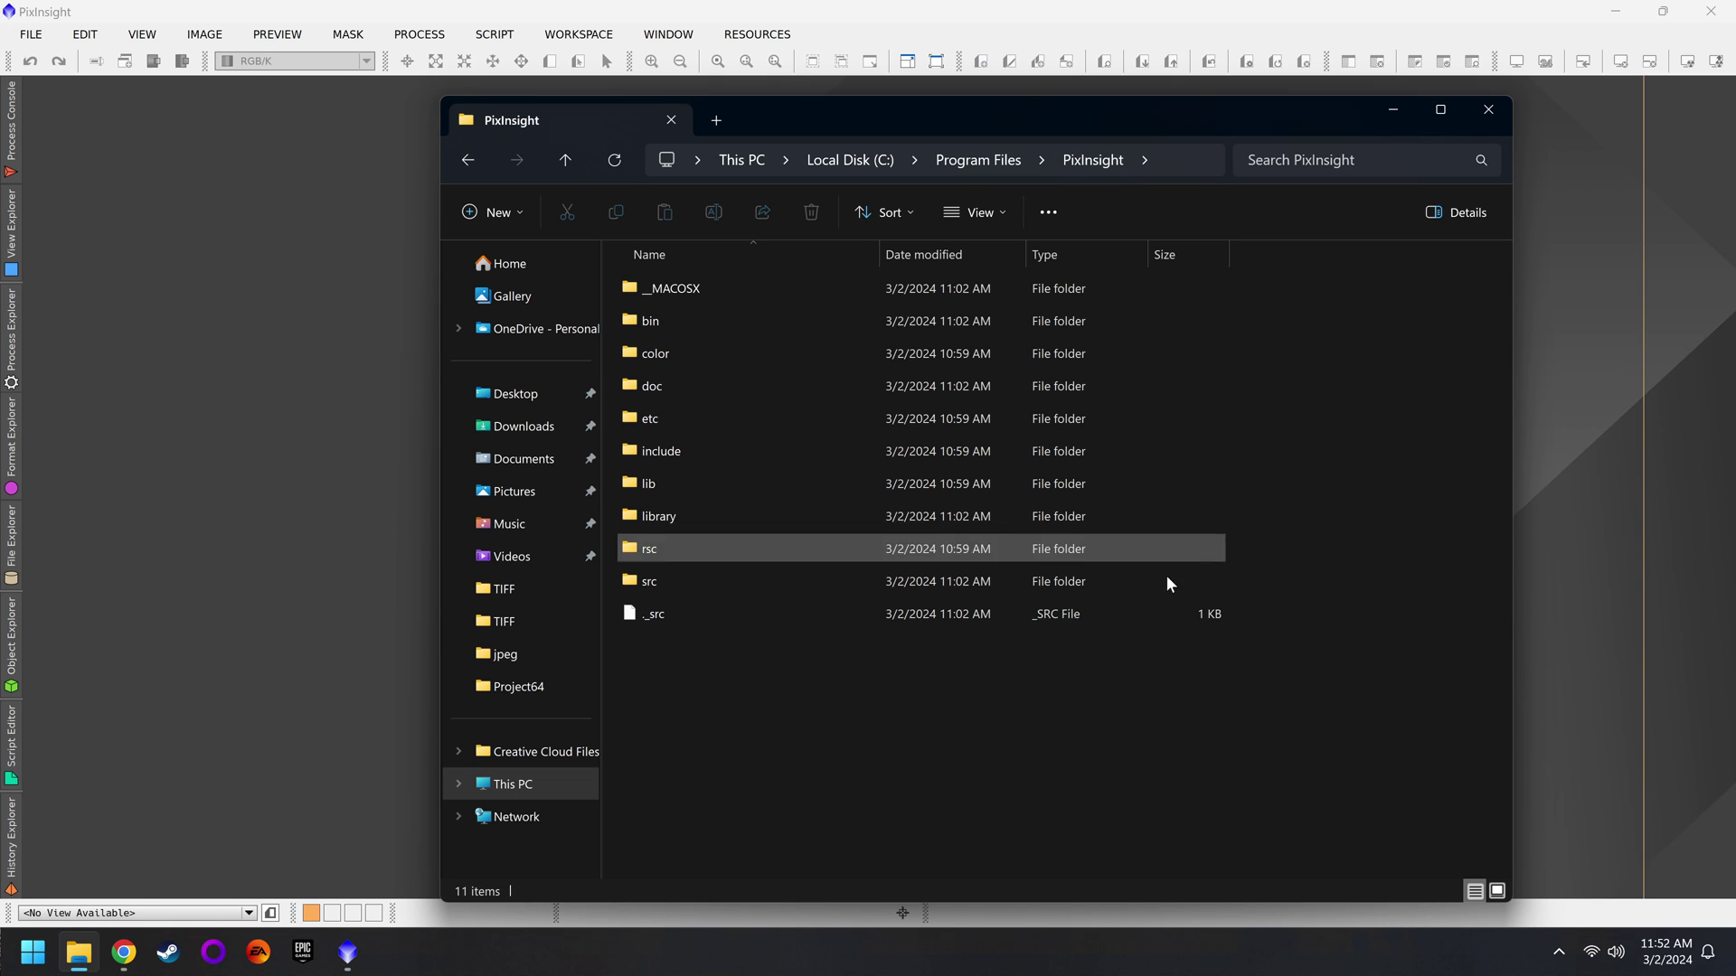
key(alt+Left)
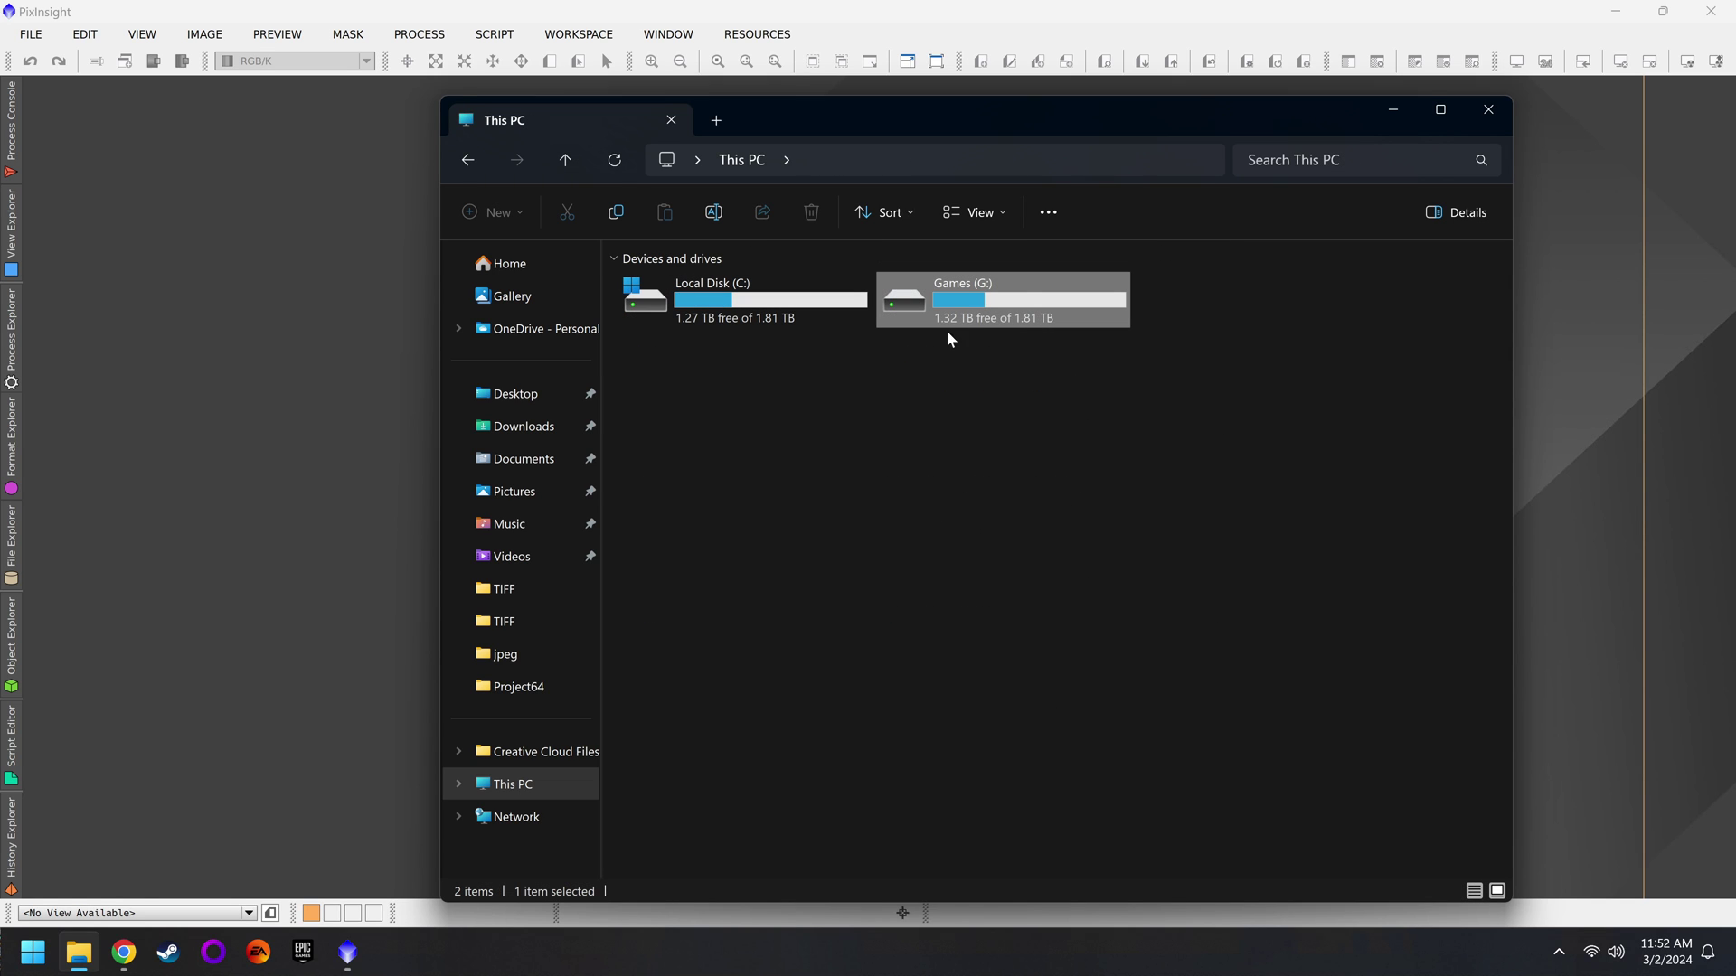
Step: Cut the two Gaia .xpsd files from Downloads and return to G:\Star Catalogues
double_click(1049, 323)
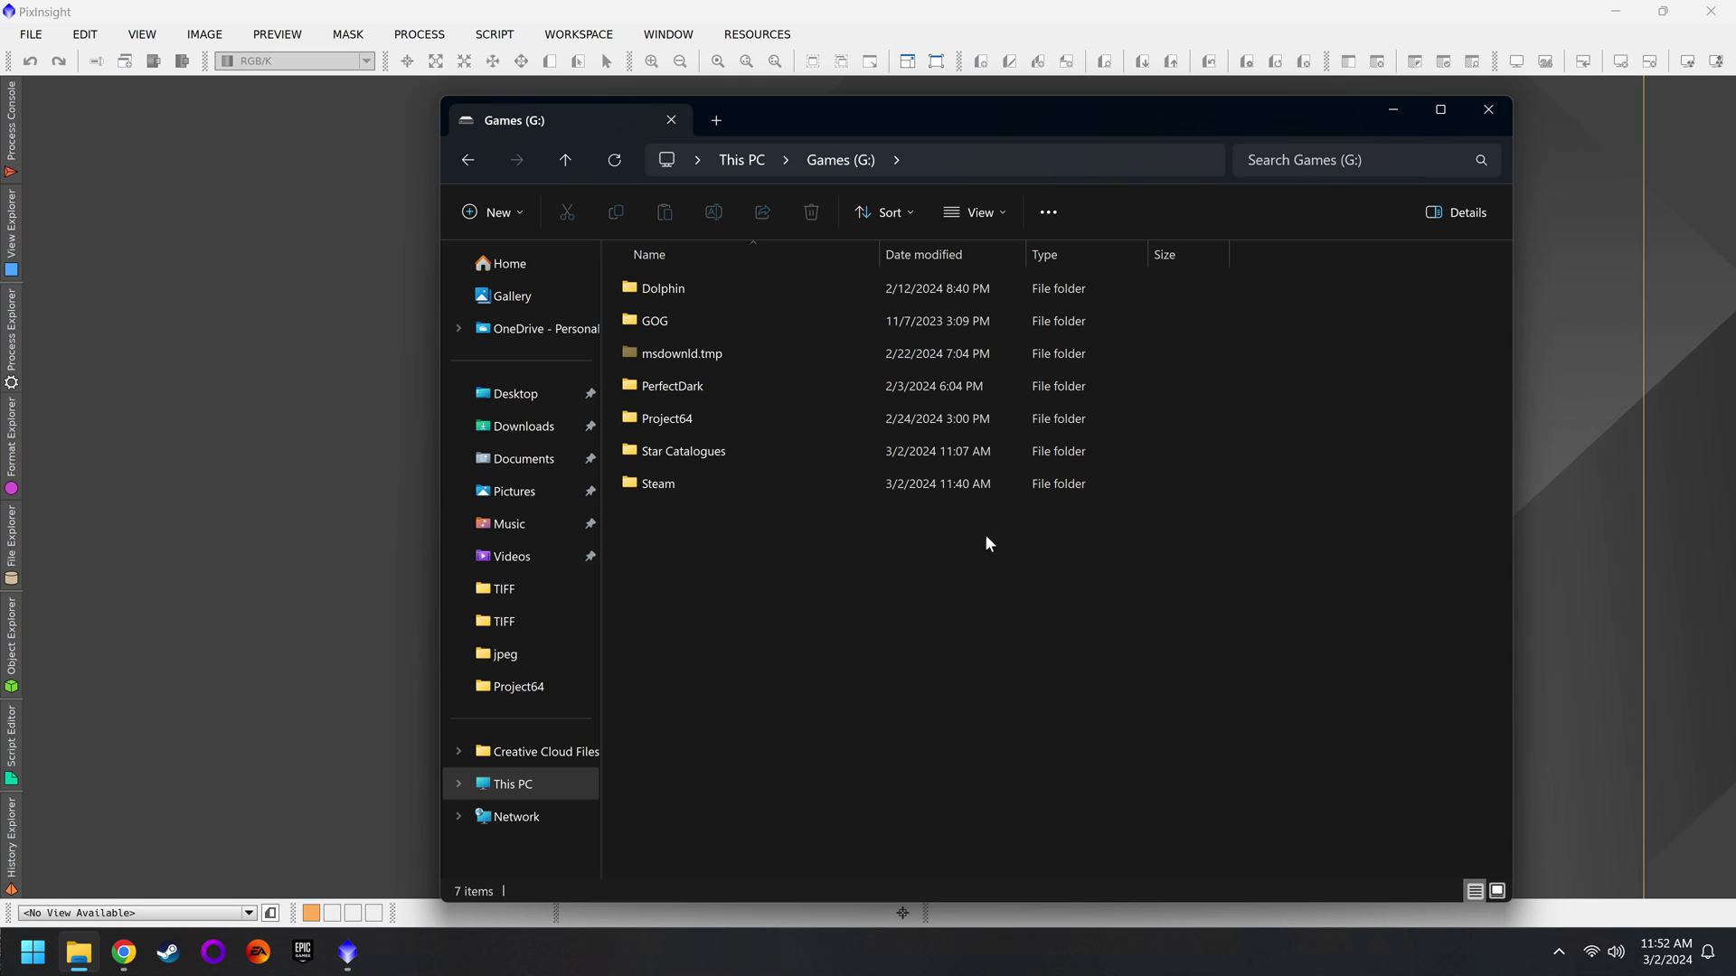
double_click(781, 457)
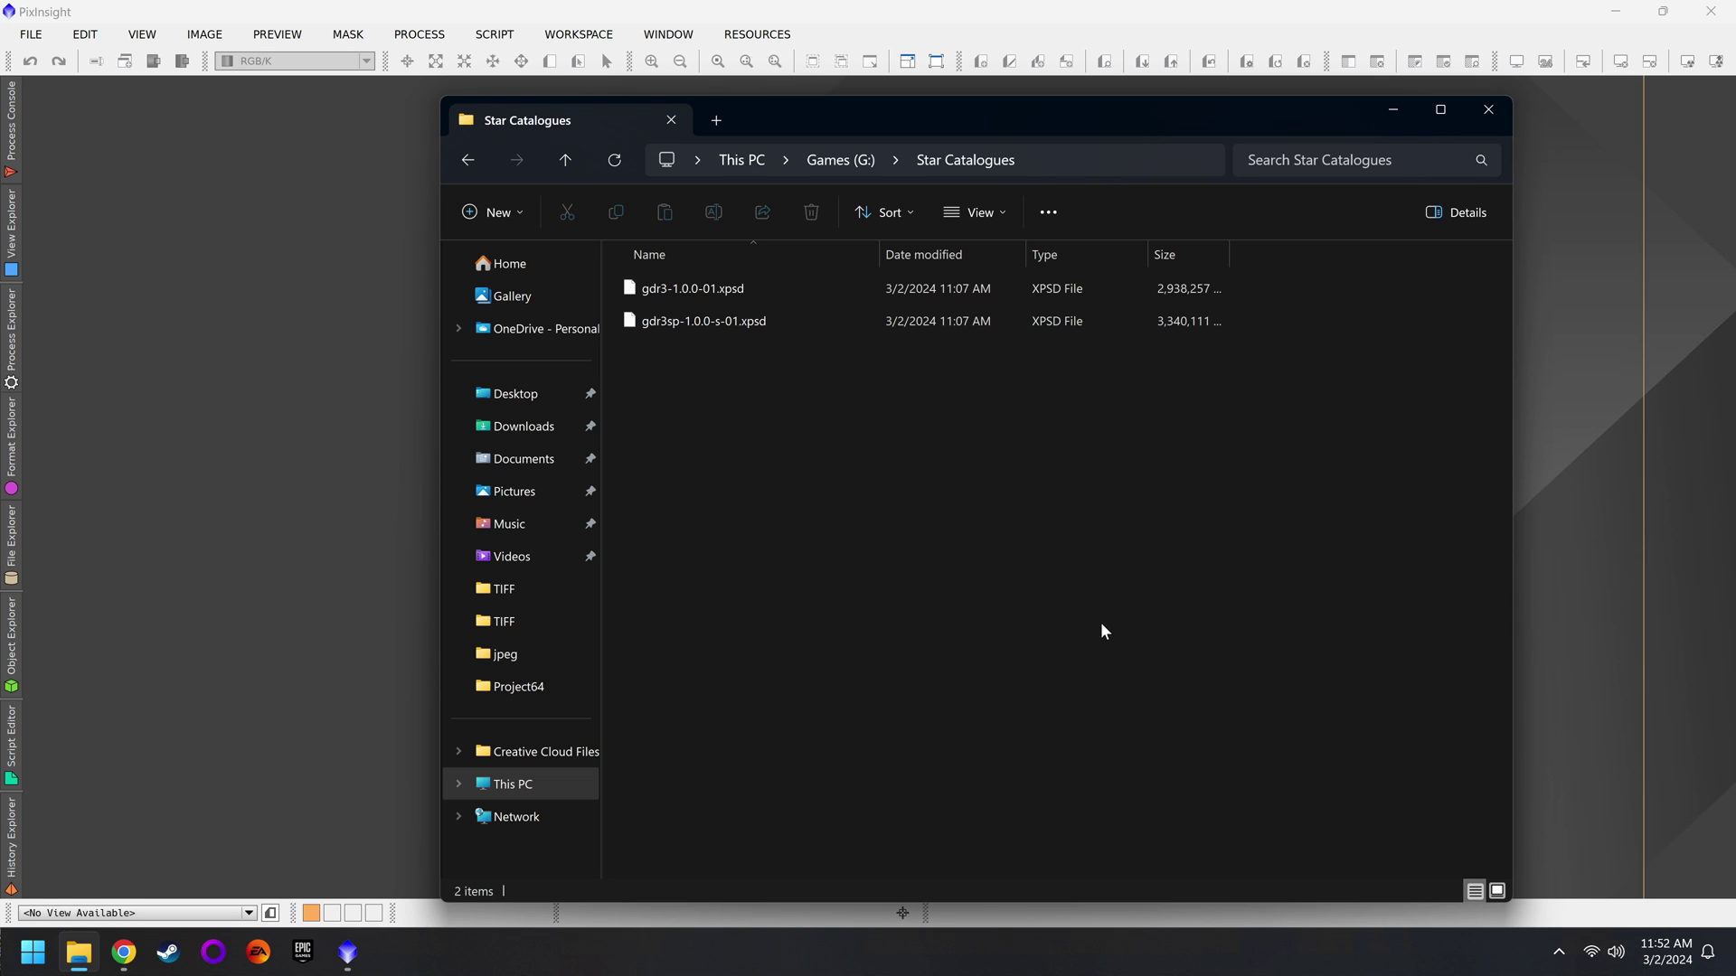
click(524, 426)
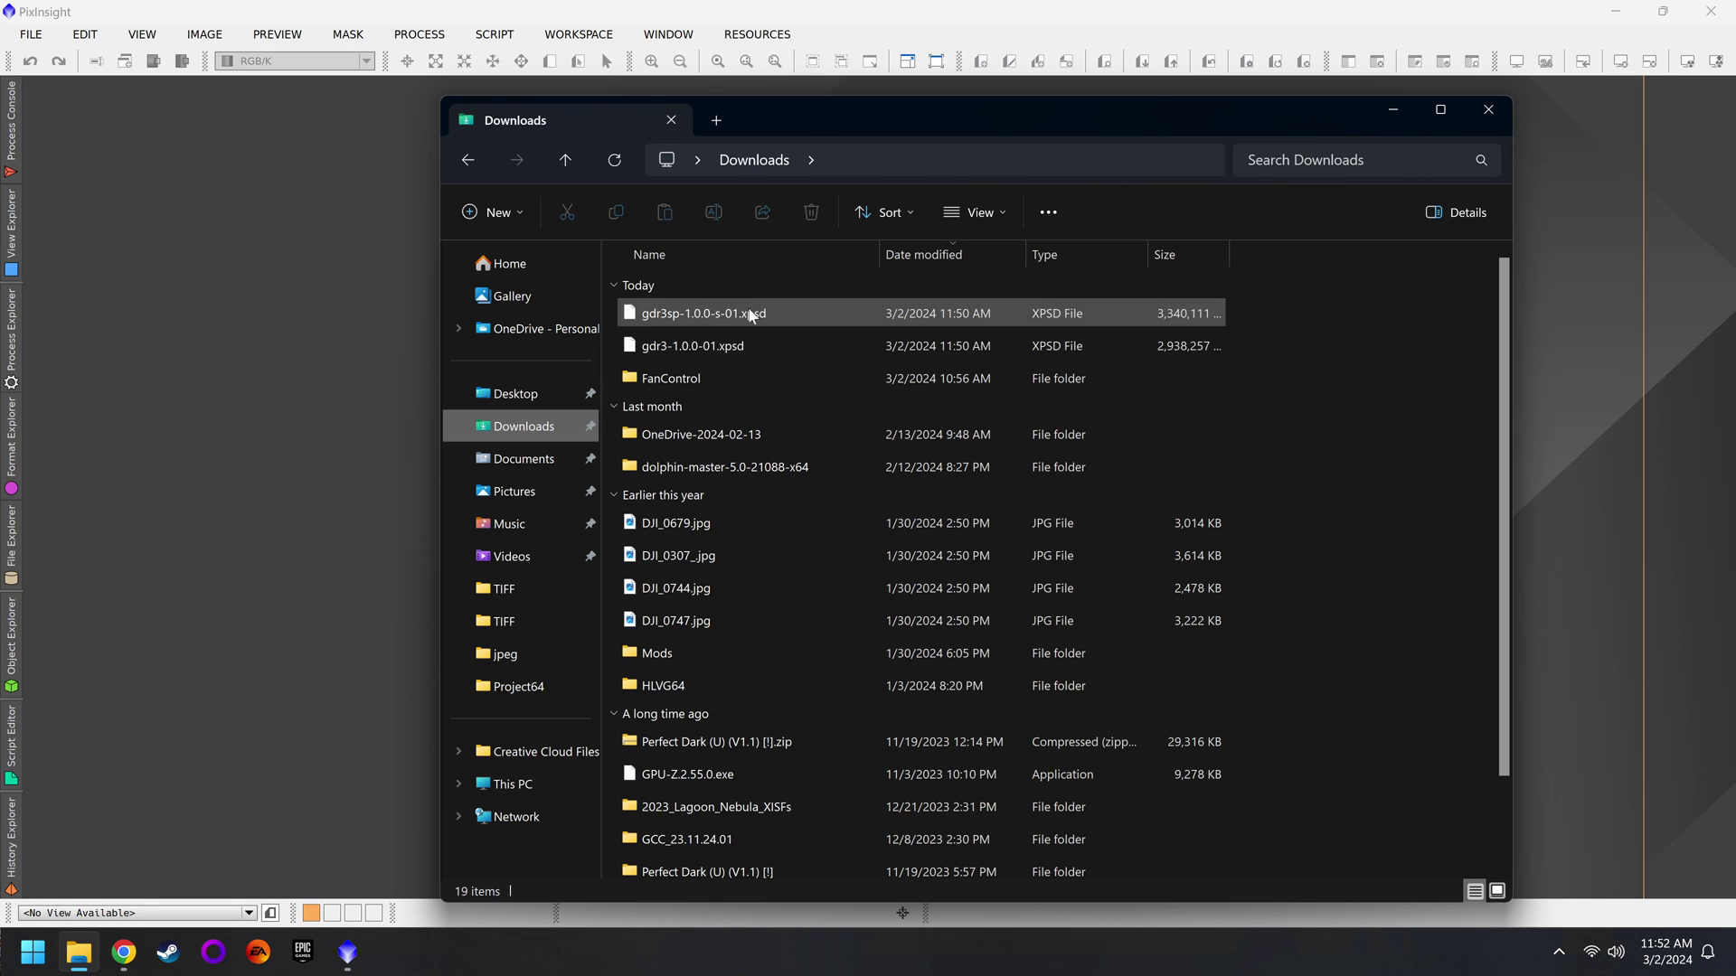
drag(1233, 355, 1159, 317)
right_click(848, 315)
click(955, 557)
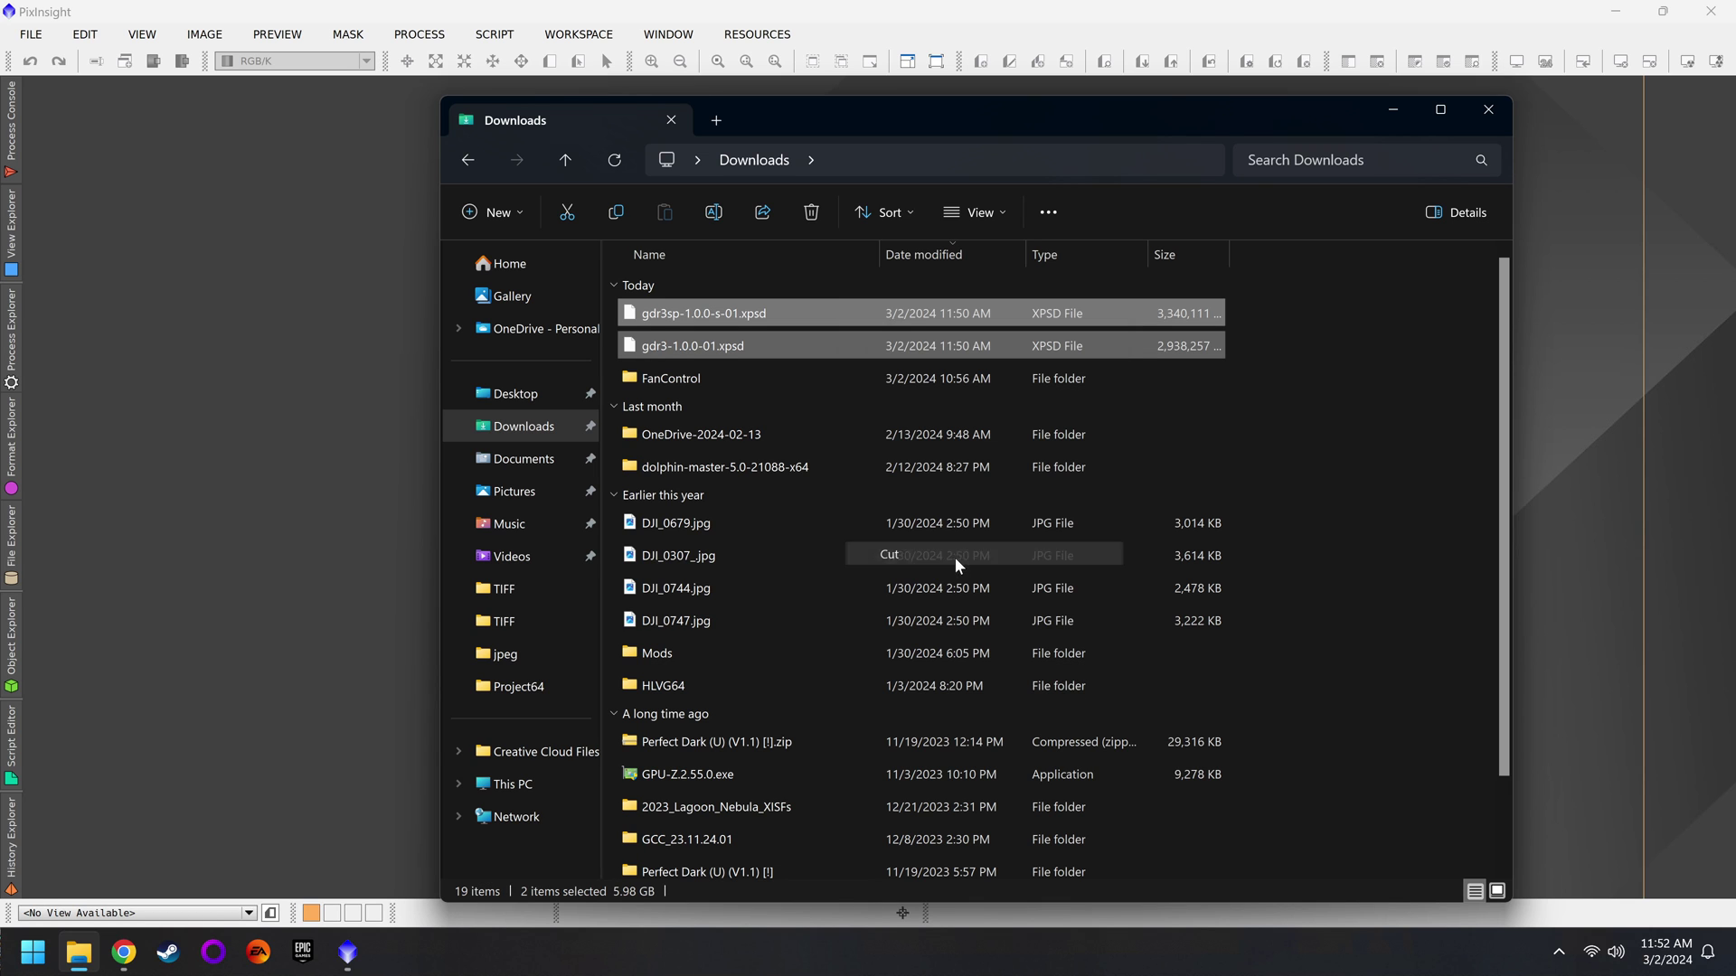
key(alt+Left)
key(alt+Left)
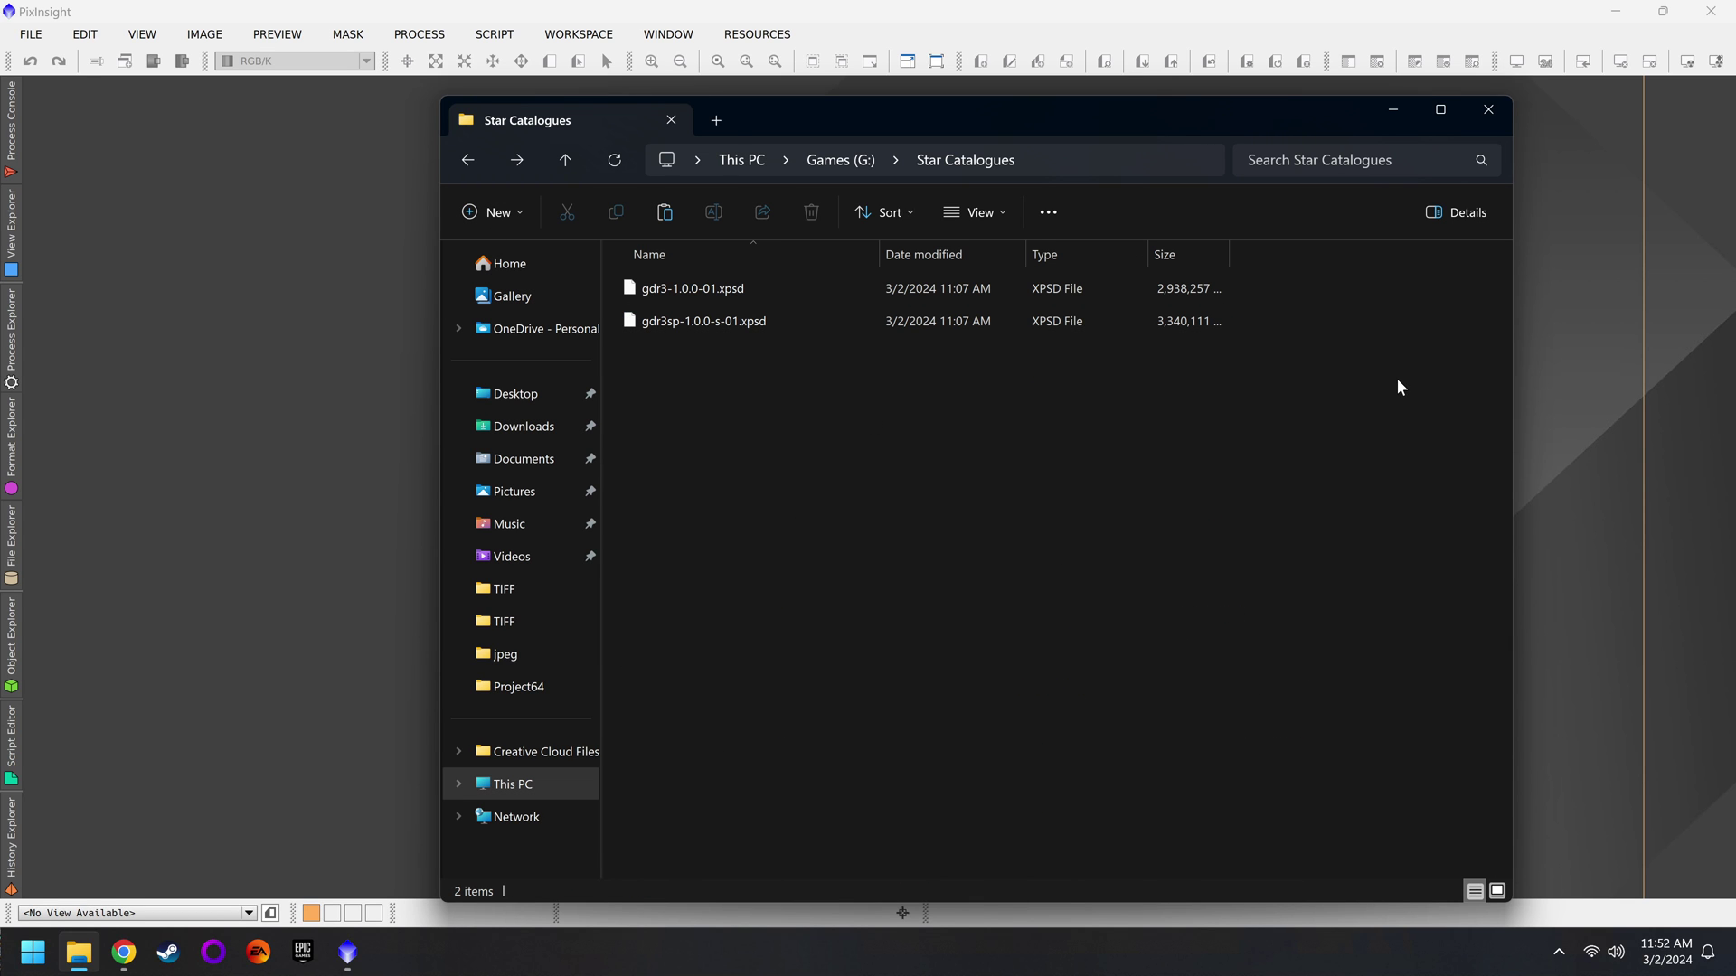
Step: Bring PixInsight forward and show the PROCESS > <All Processes> list
click(779, 9)
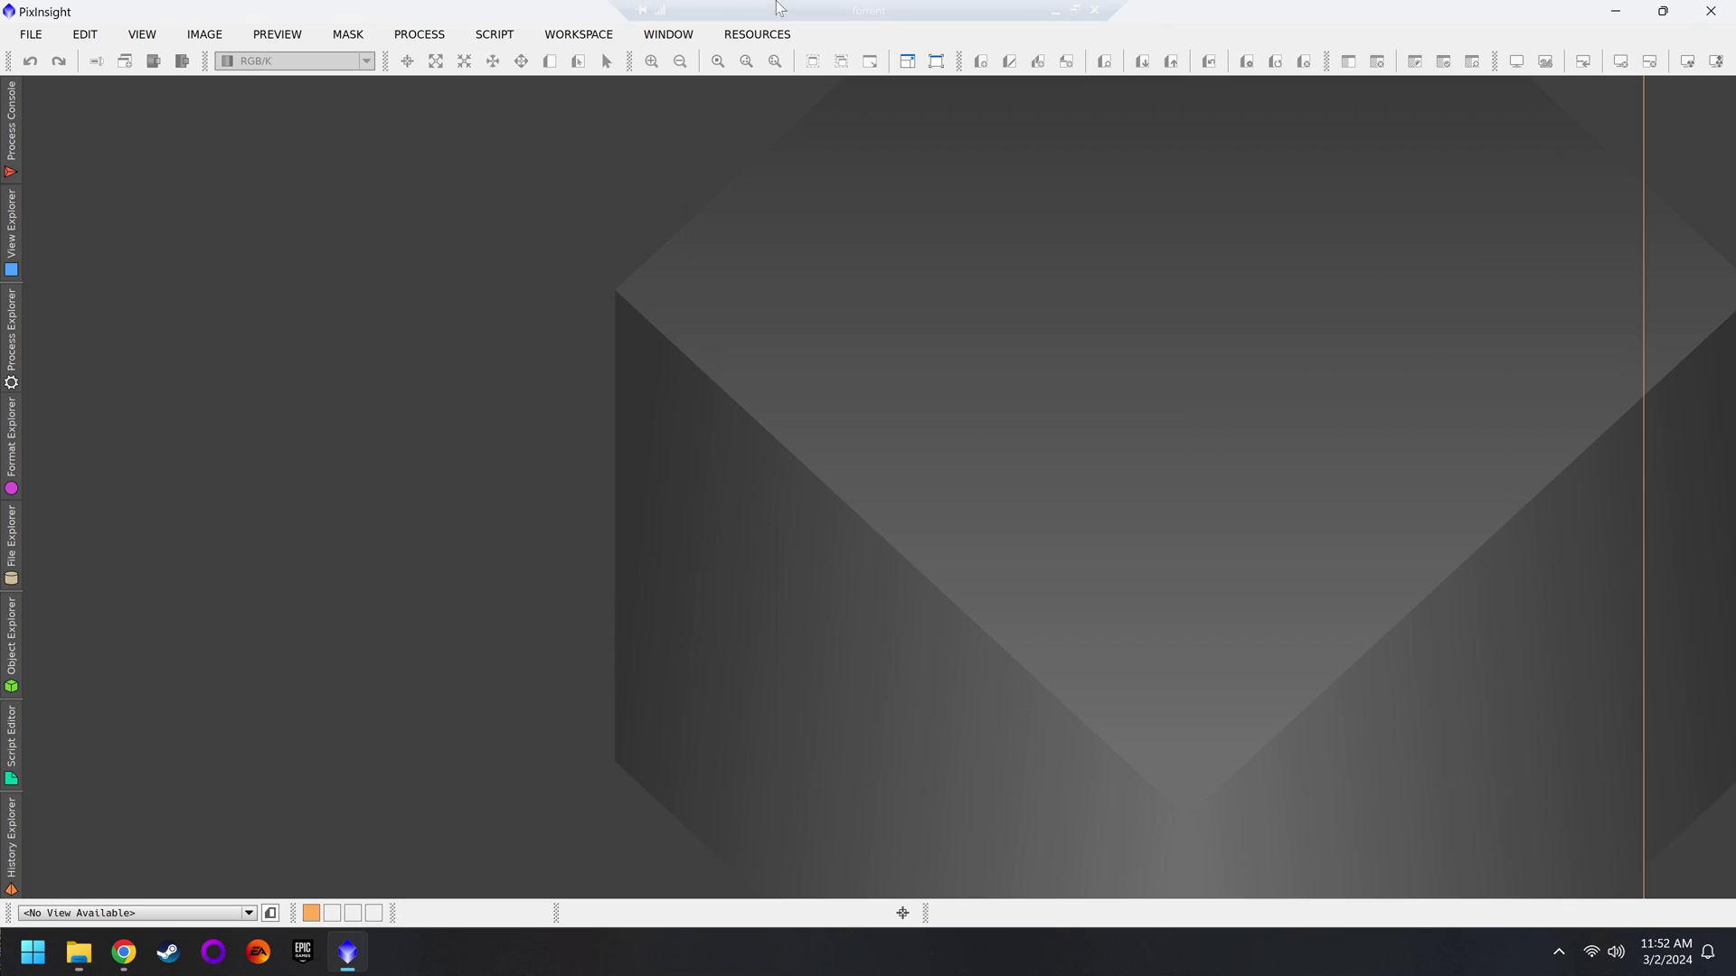
click(419, 36)
mouse_move(533, 25)
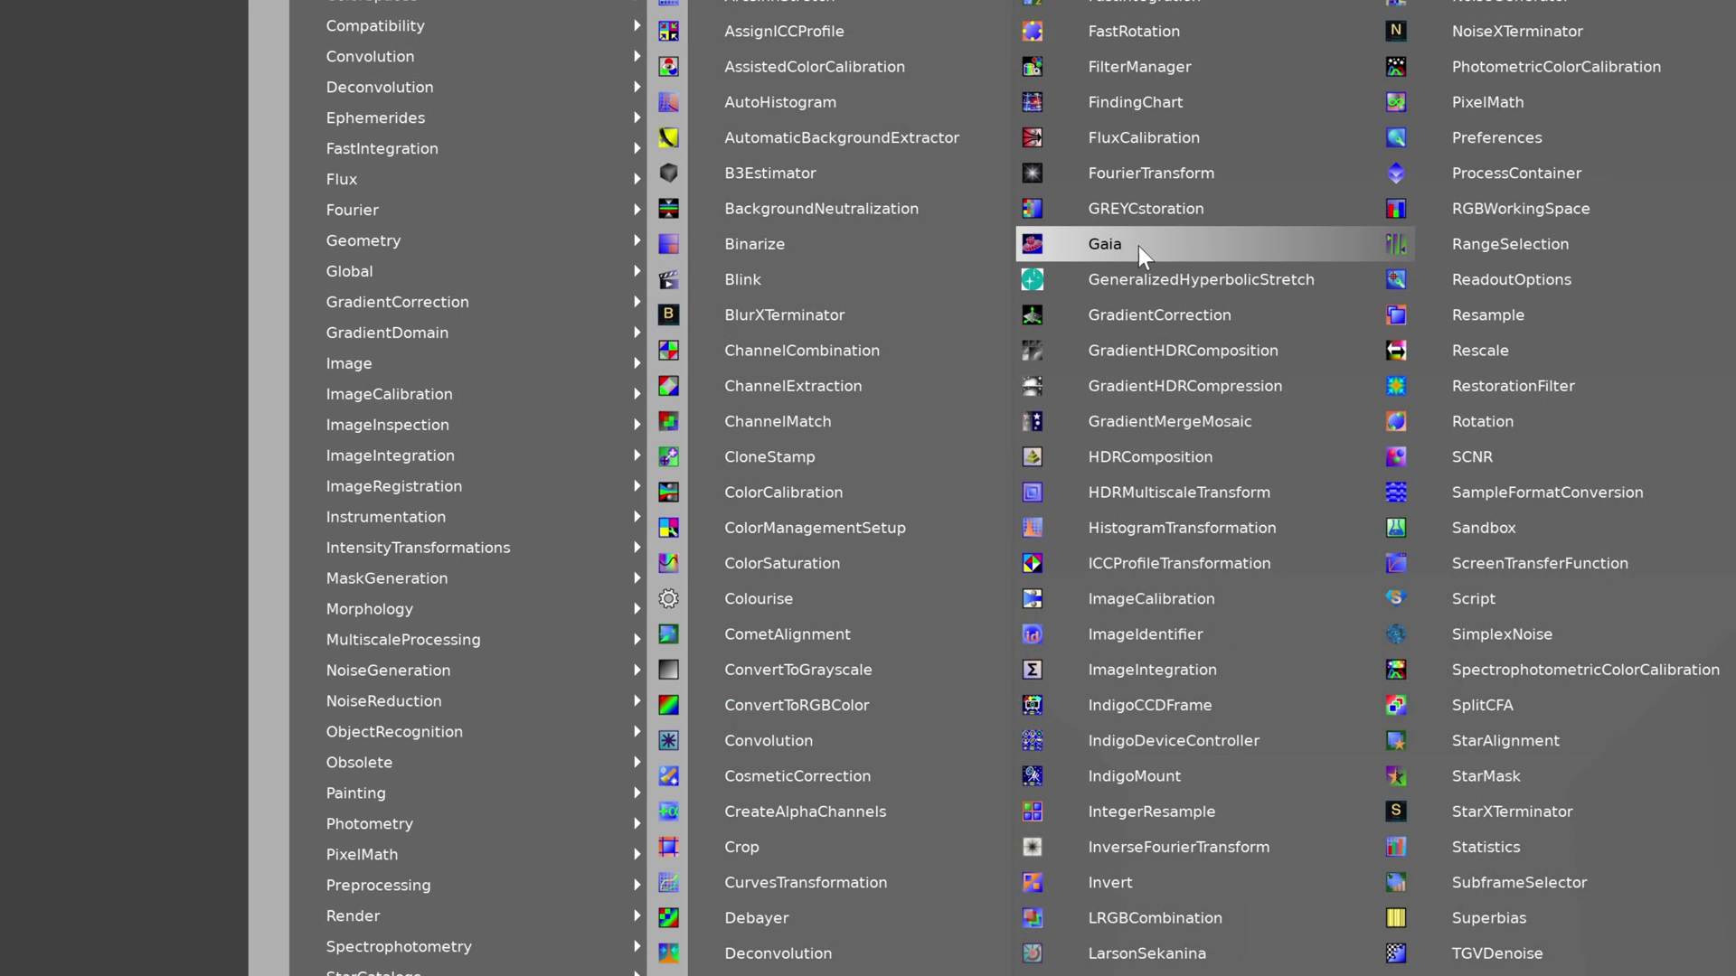
Step: Open the Gaia process's database preferences with Gaia DR3 as the data release
click(1044, 326)
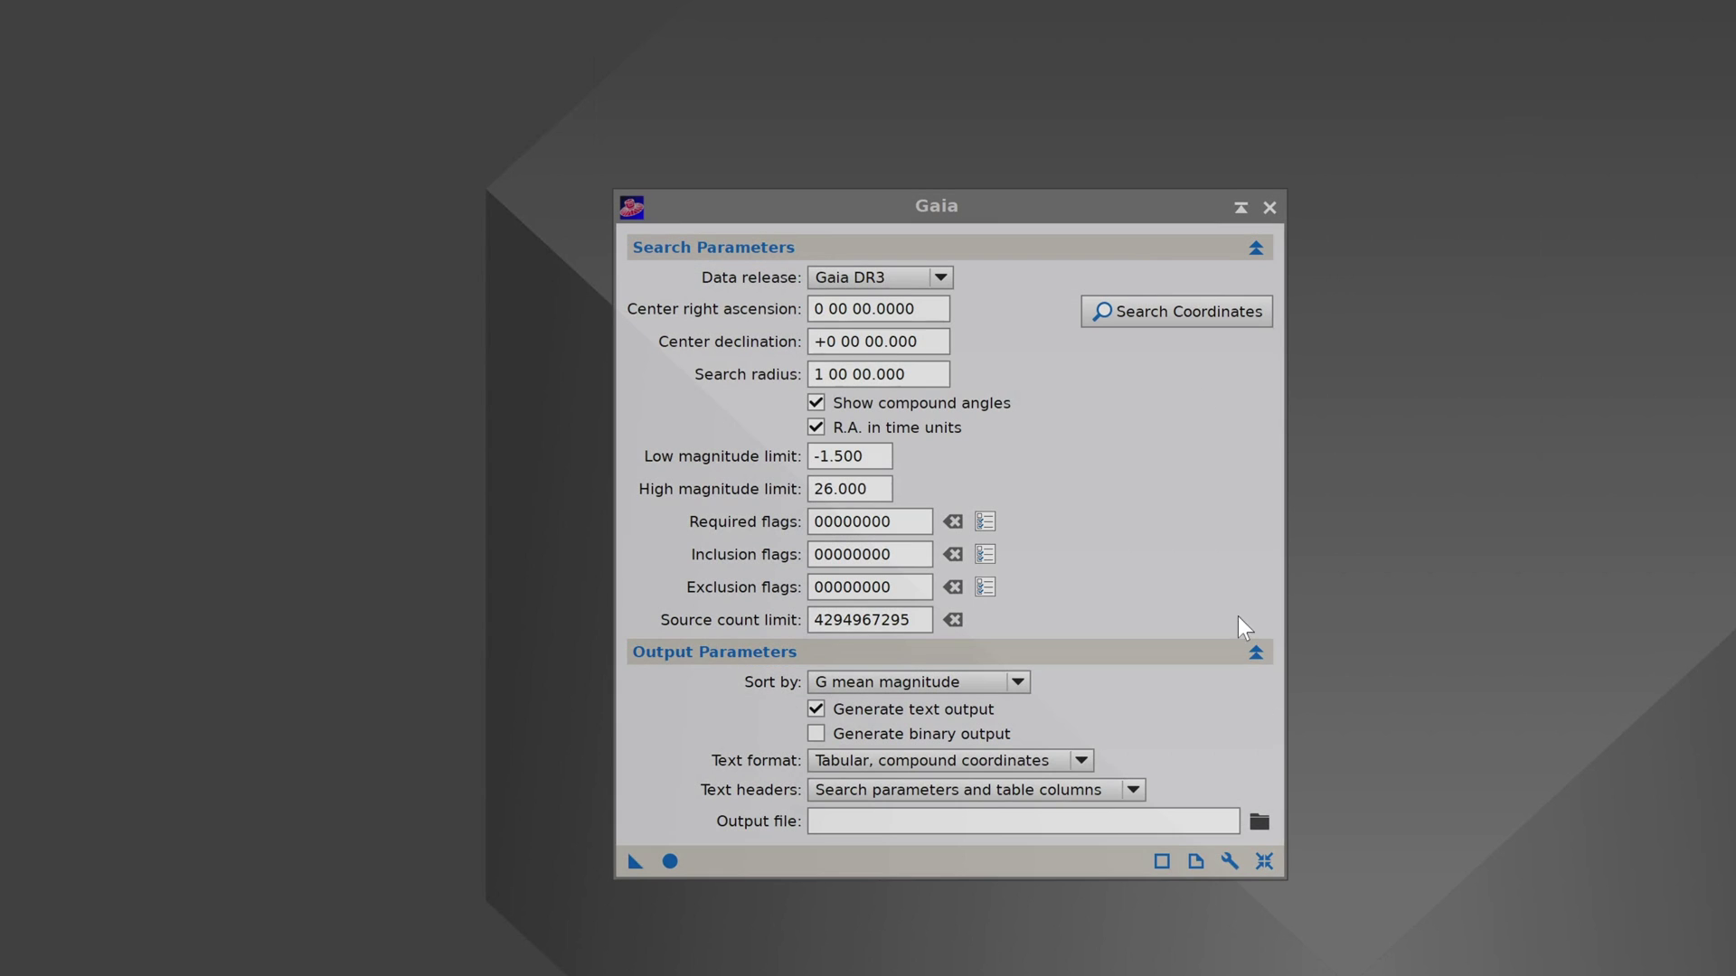
click(1230, 862)
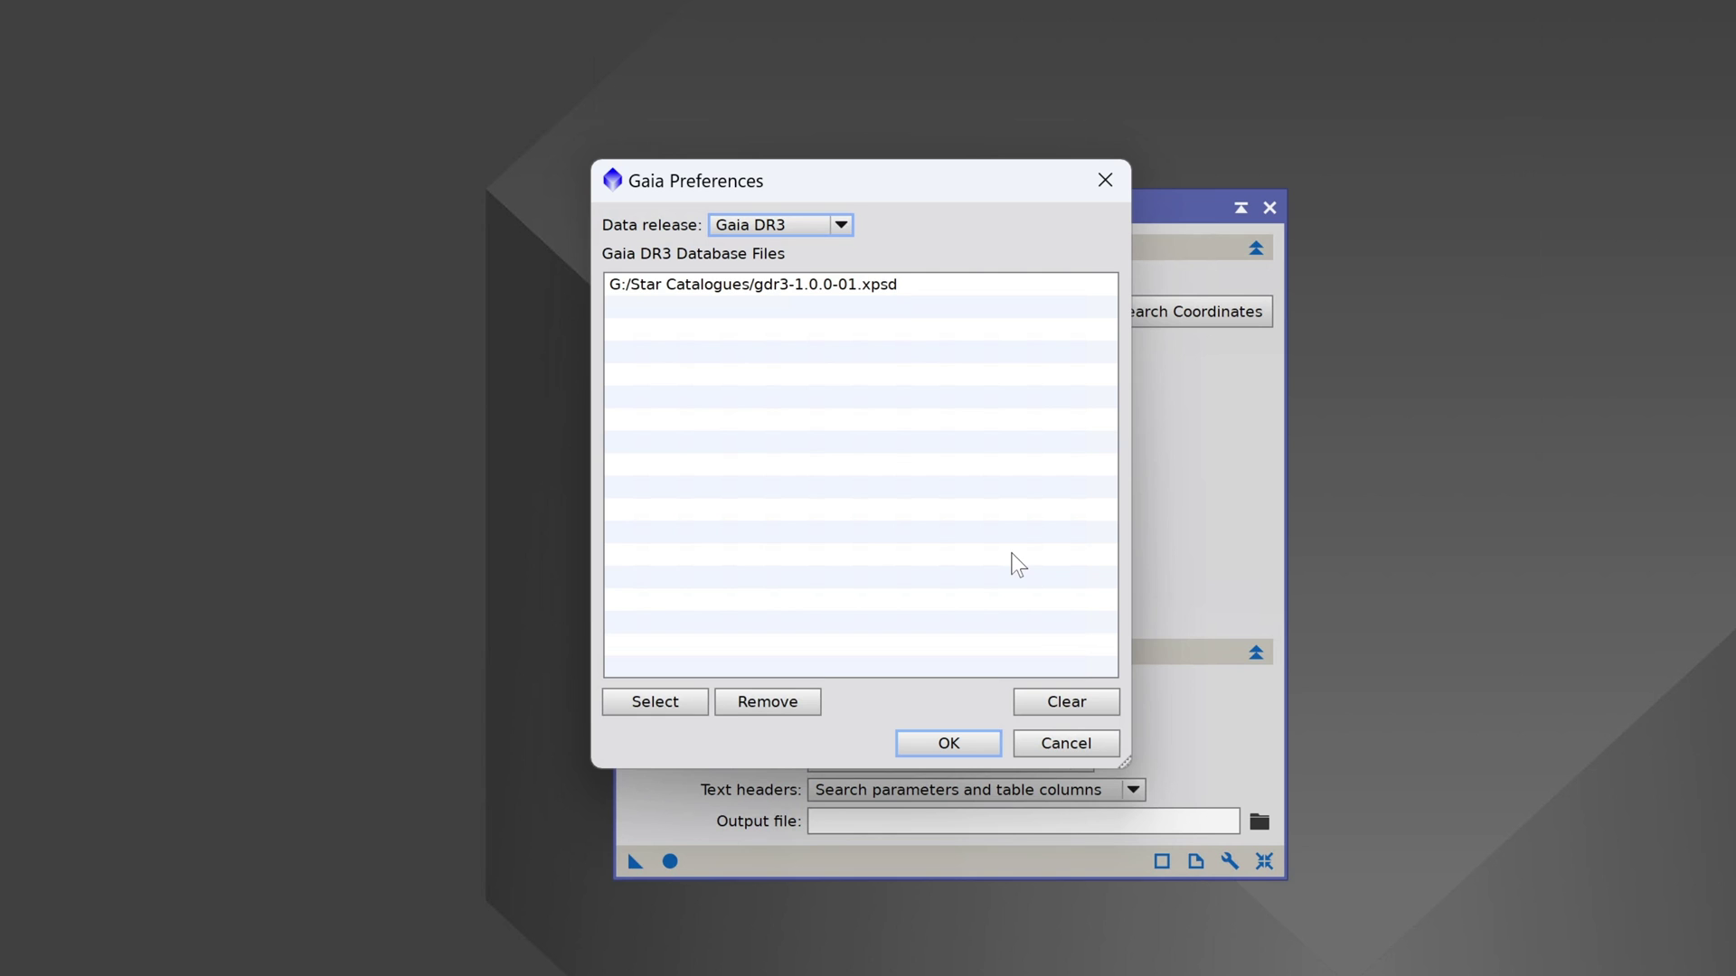
click(747, 226)
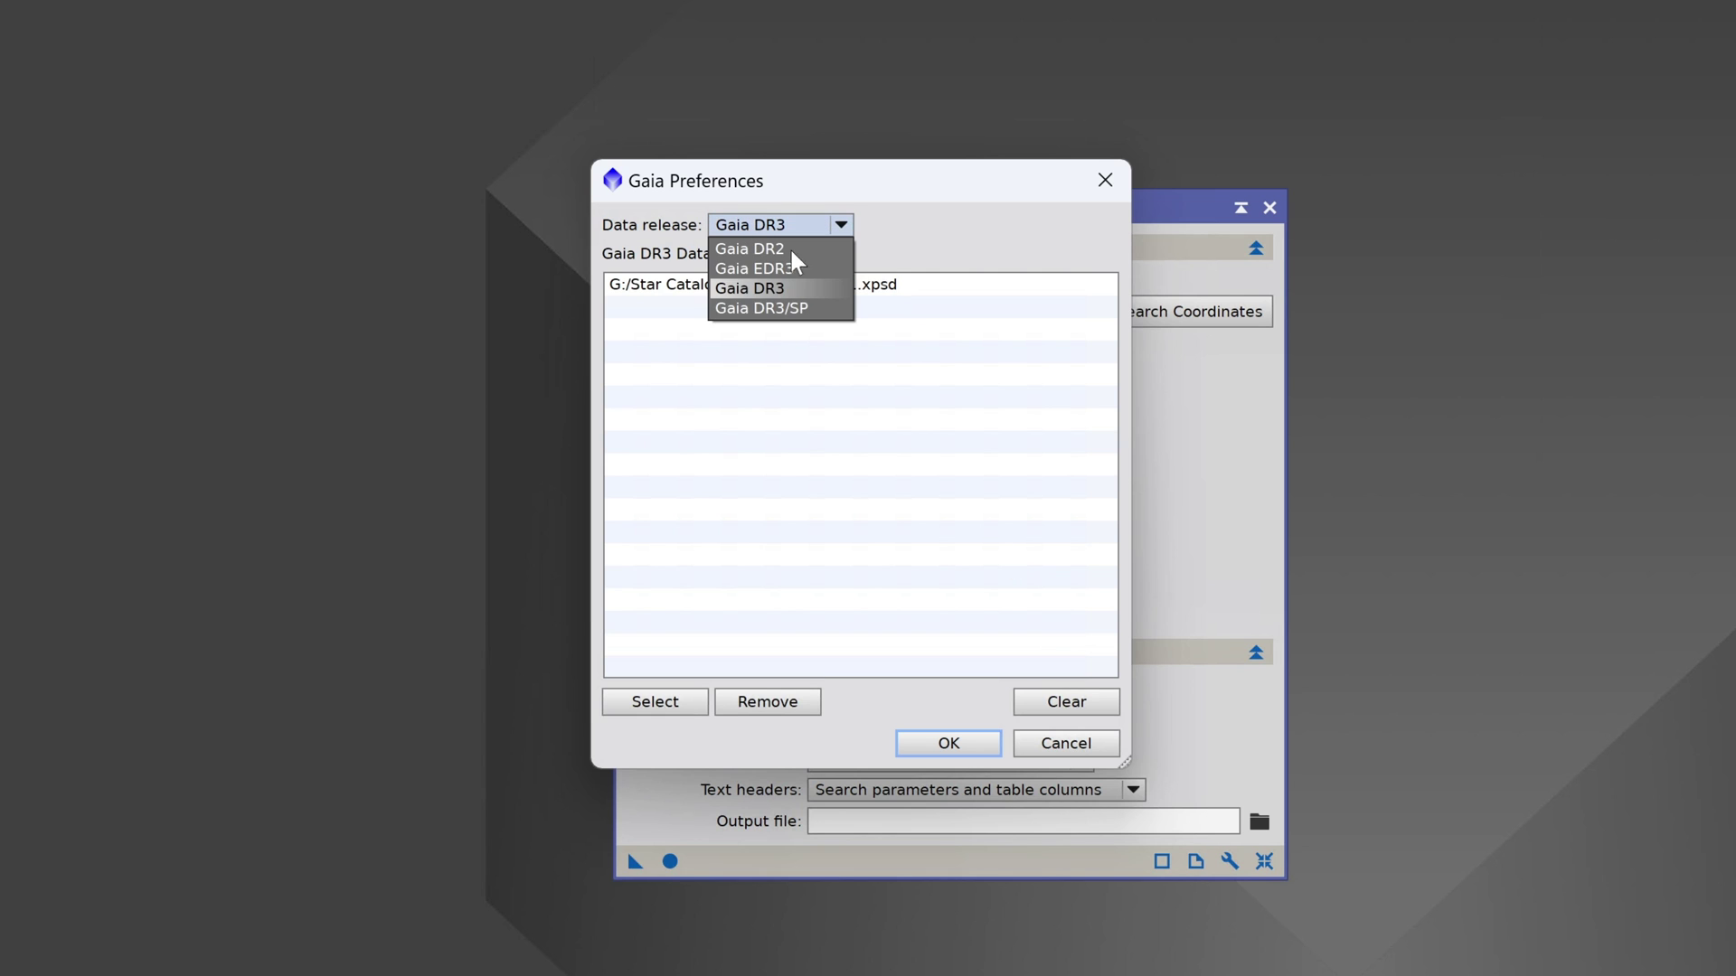
click(890, 401)
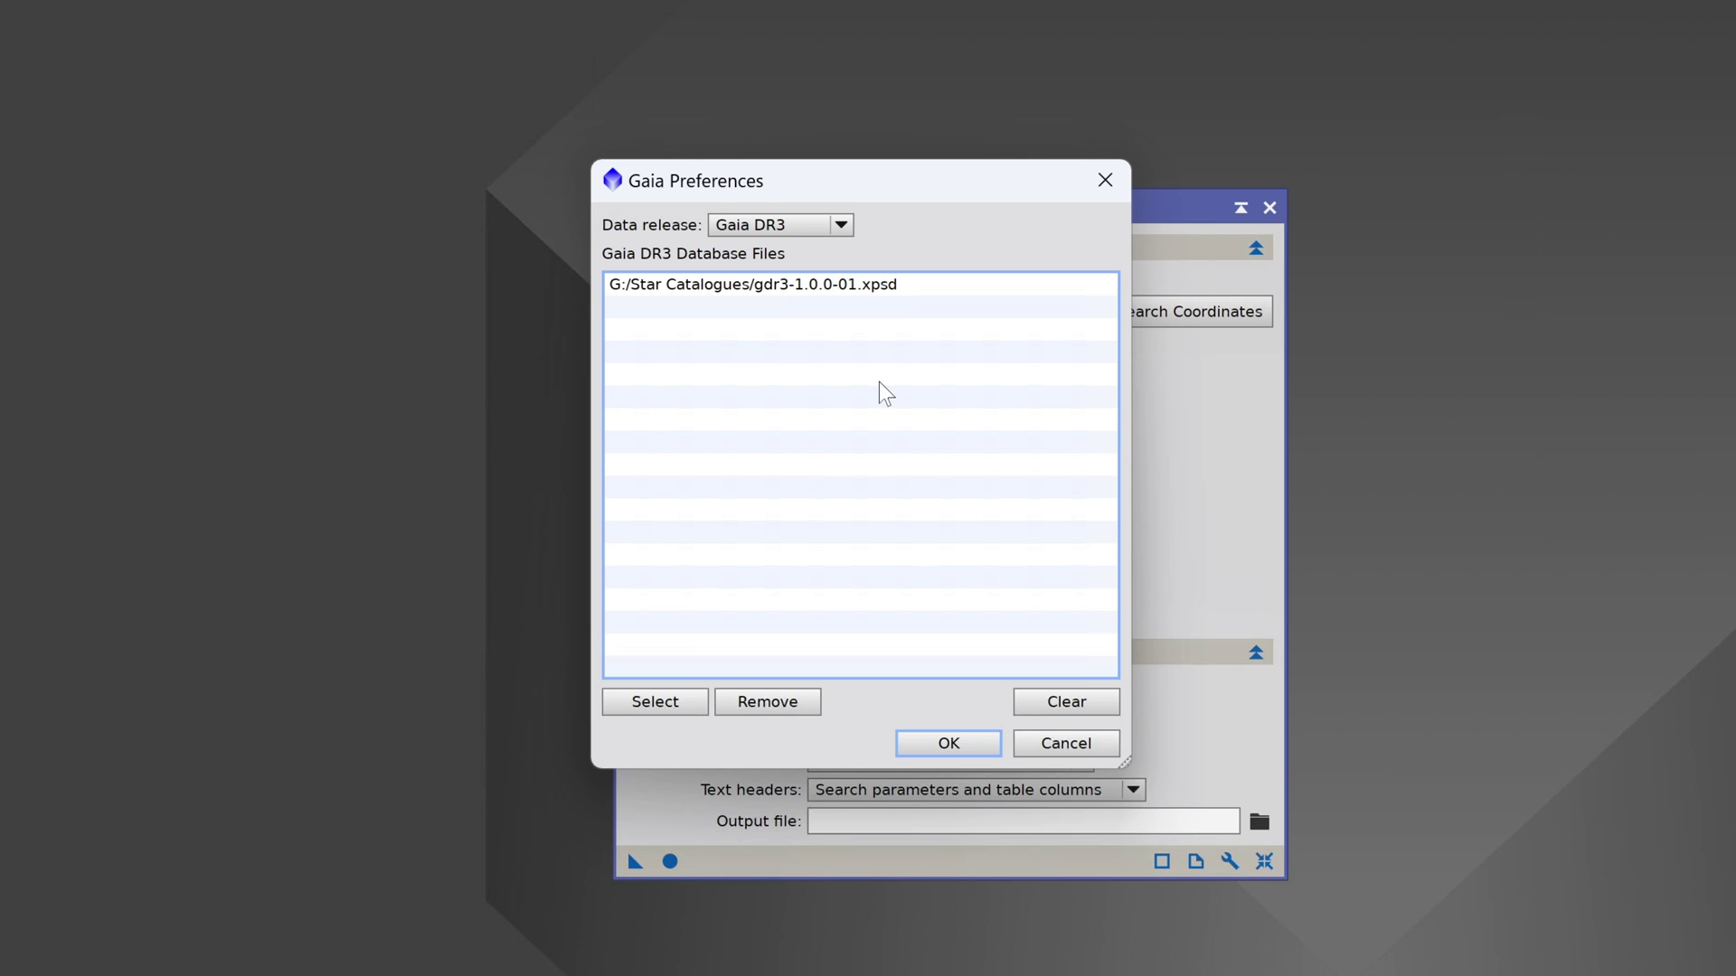
Step: Browse to G:/Star Catalogues/gdr3-1.0.0-01.xpsd, then cancel, keeping the existing DR3 file
click(653, 702)
key(alt+Up)
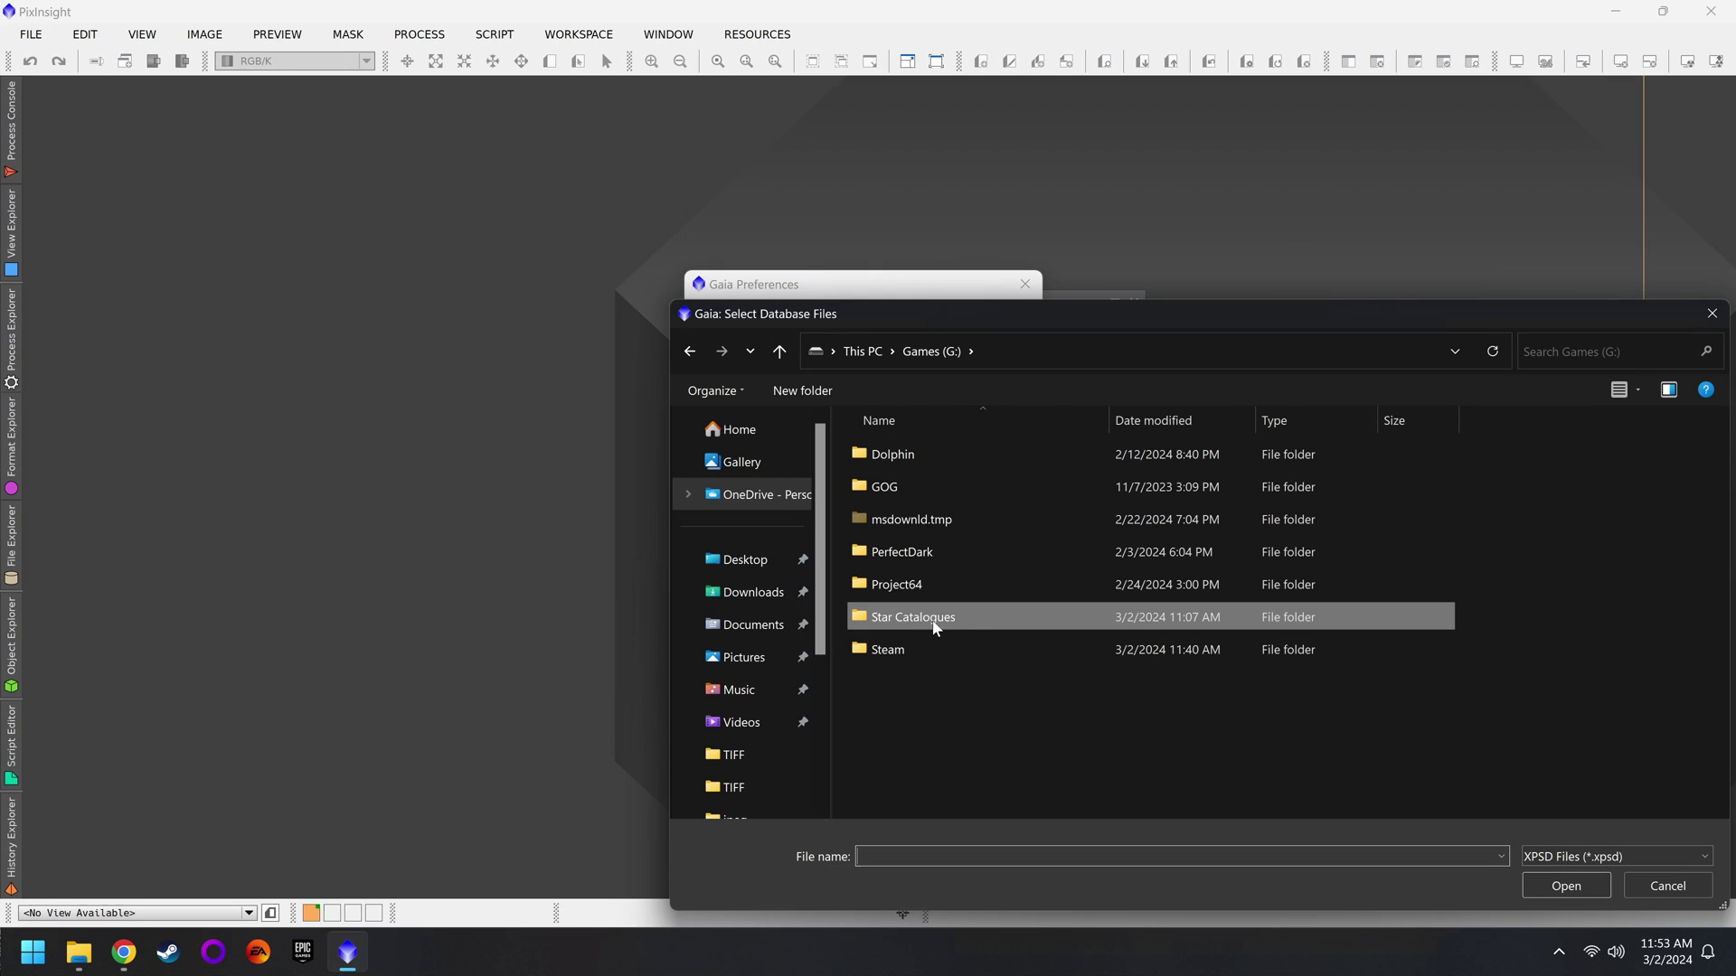
double_click(969, 623)
drag(996, 314, 965, 391)
click(900, 535)
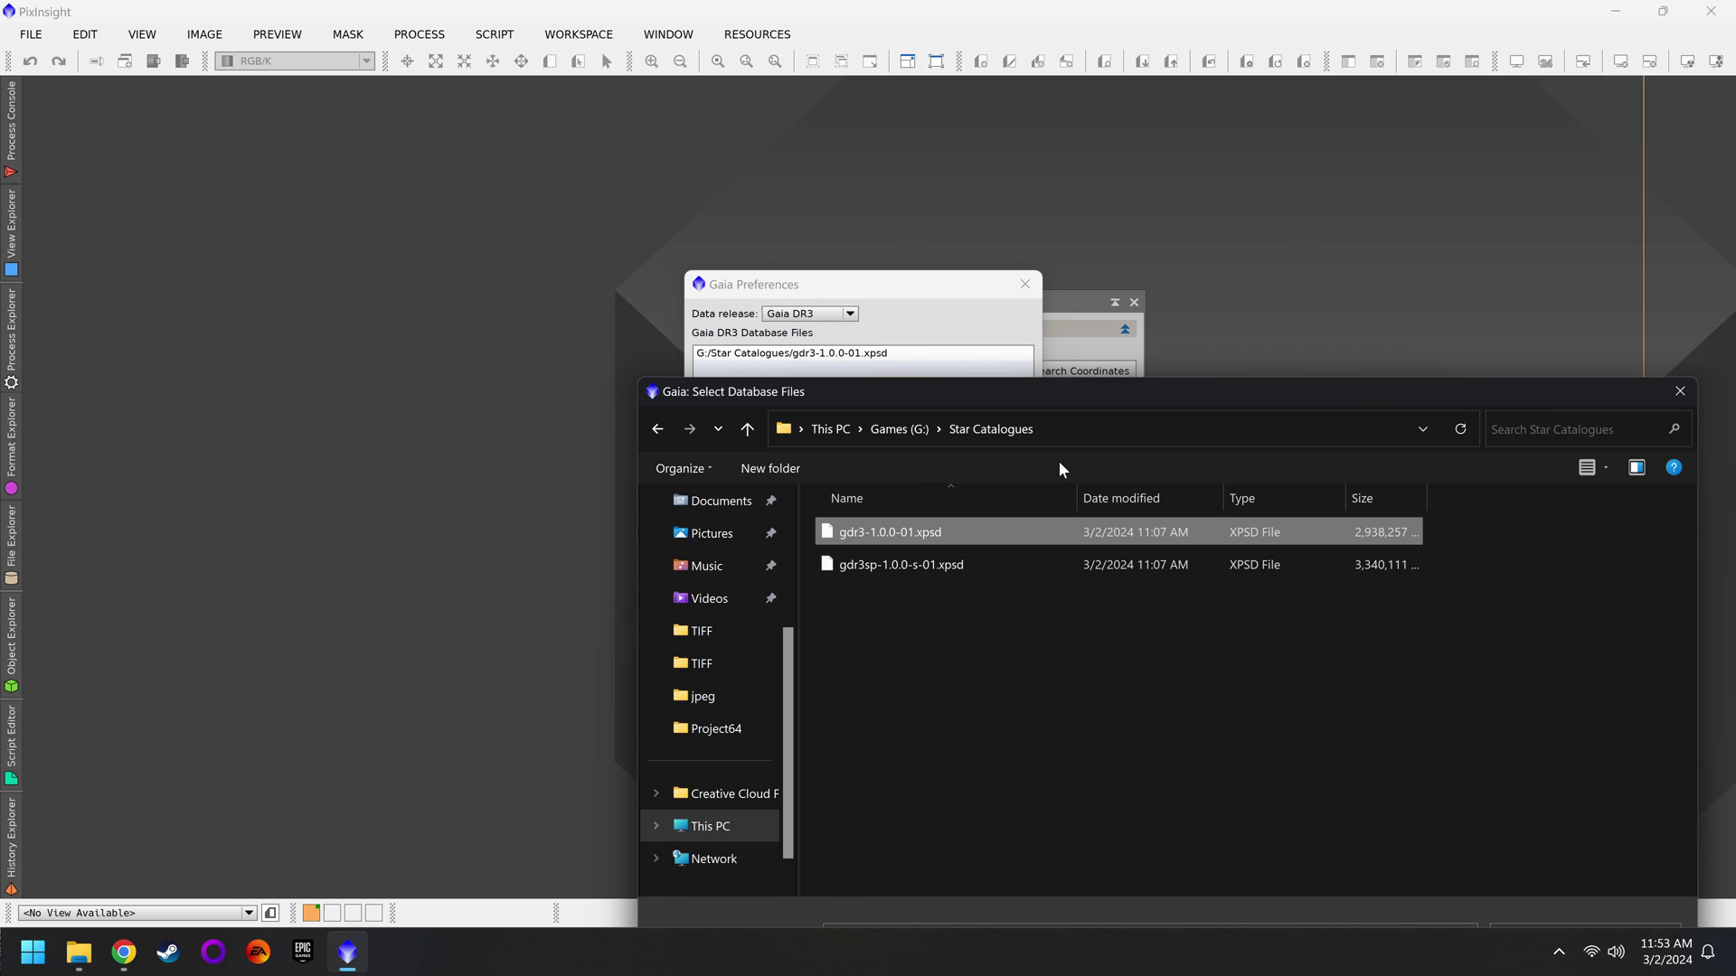
drag(1099, 400, 955, 321)
click(1492, 886)
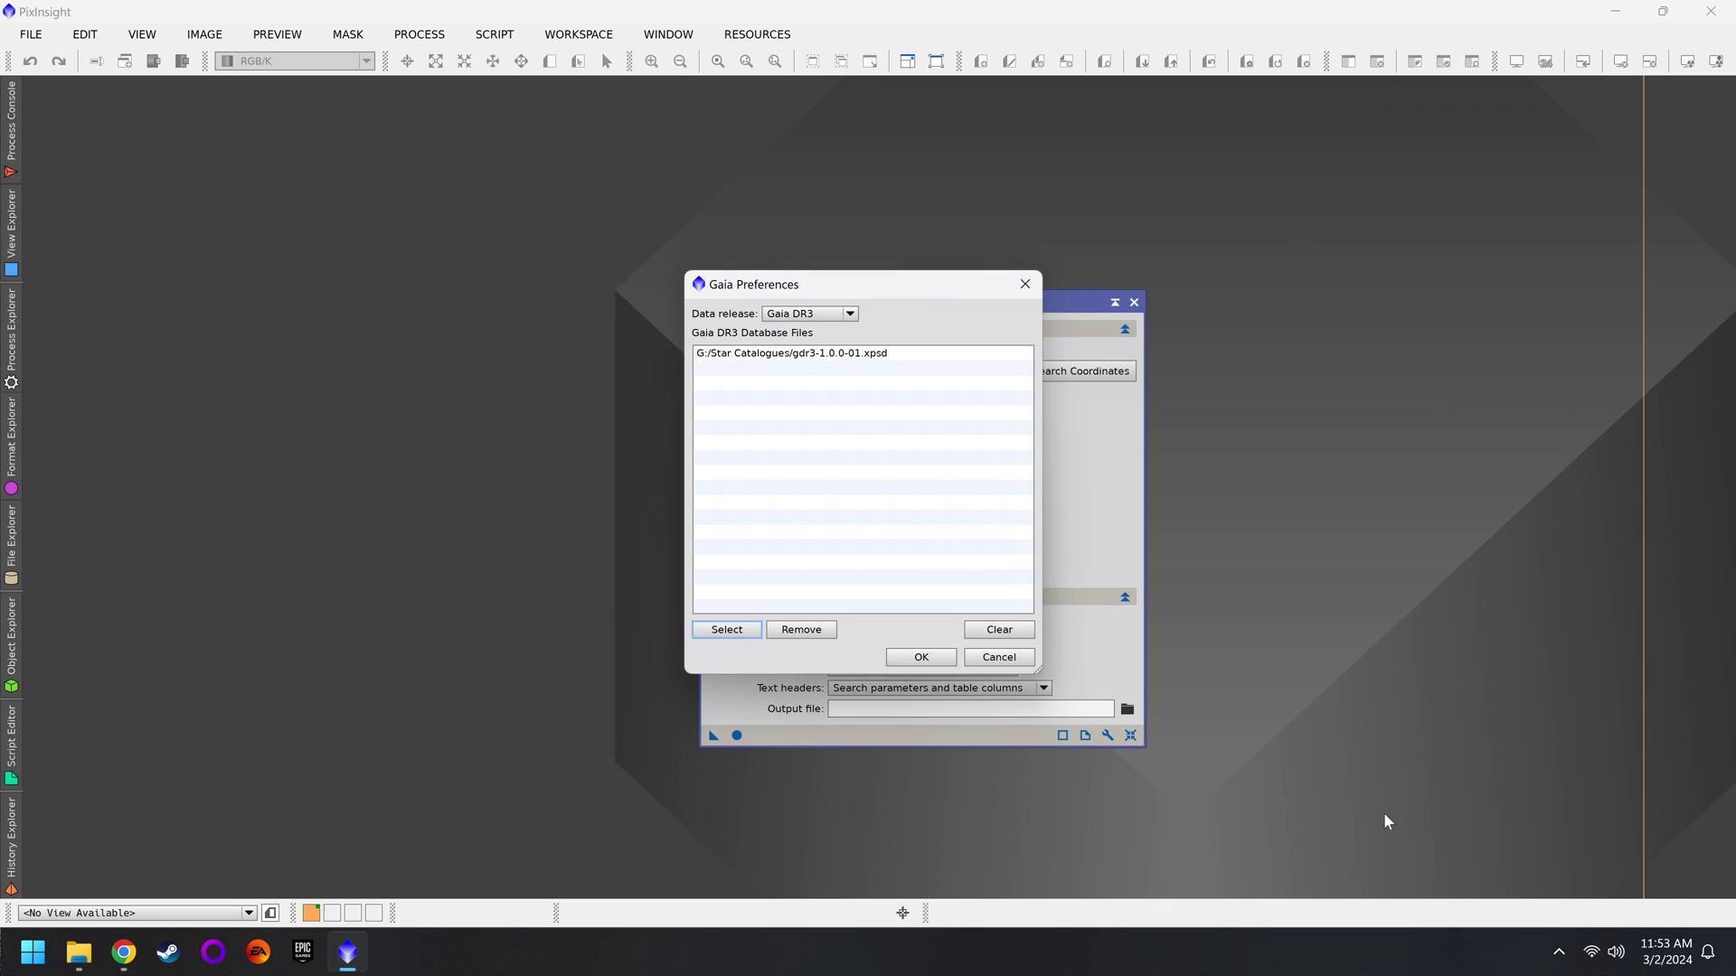
Step: Add gdr3sp-1.0.0-s-01.xpsd as the Gaia DR3/SP database file
click(848, 314)
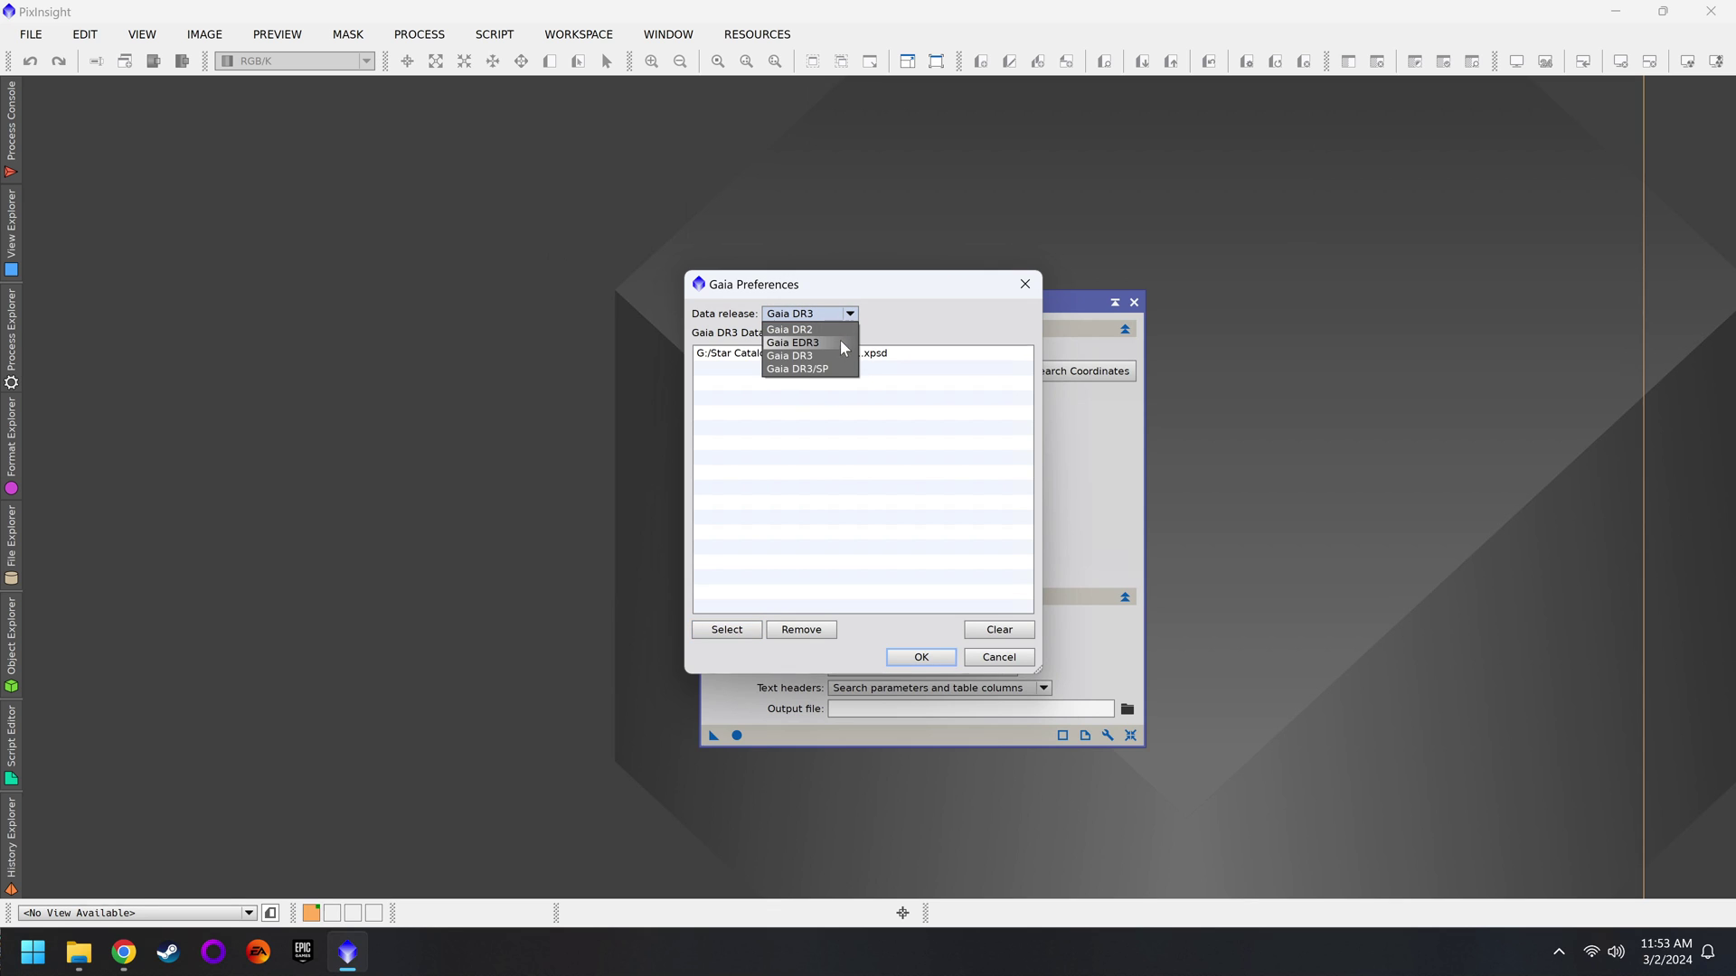
click(818, 368)
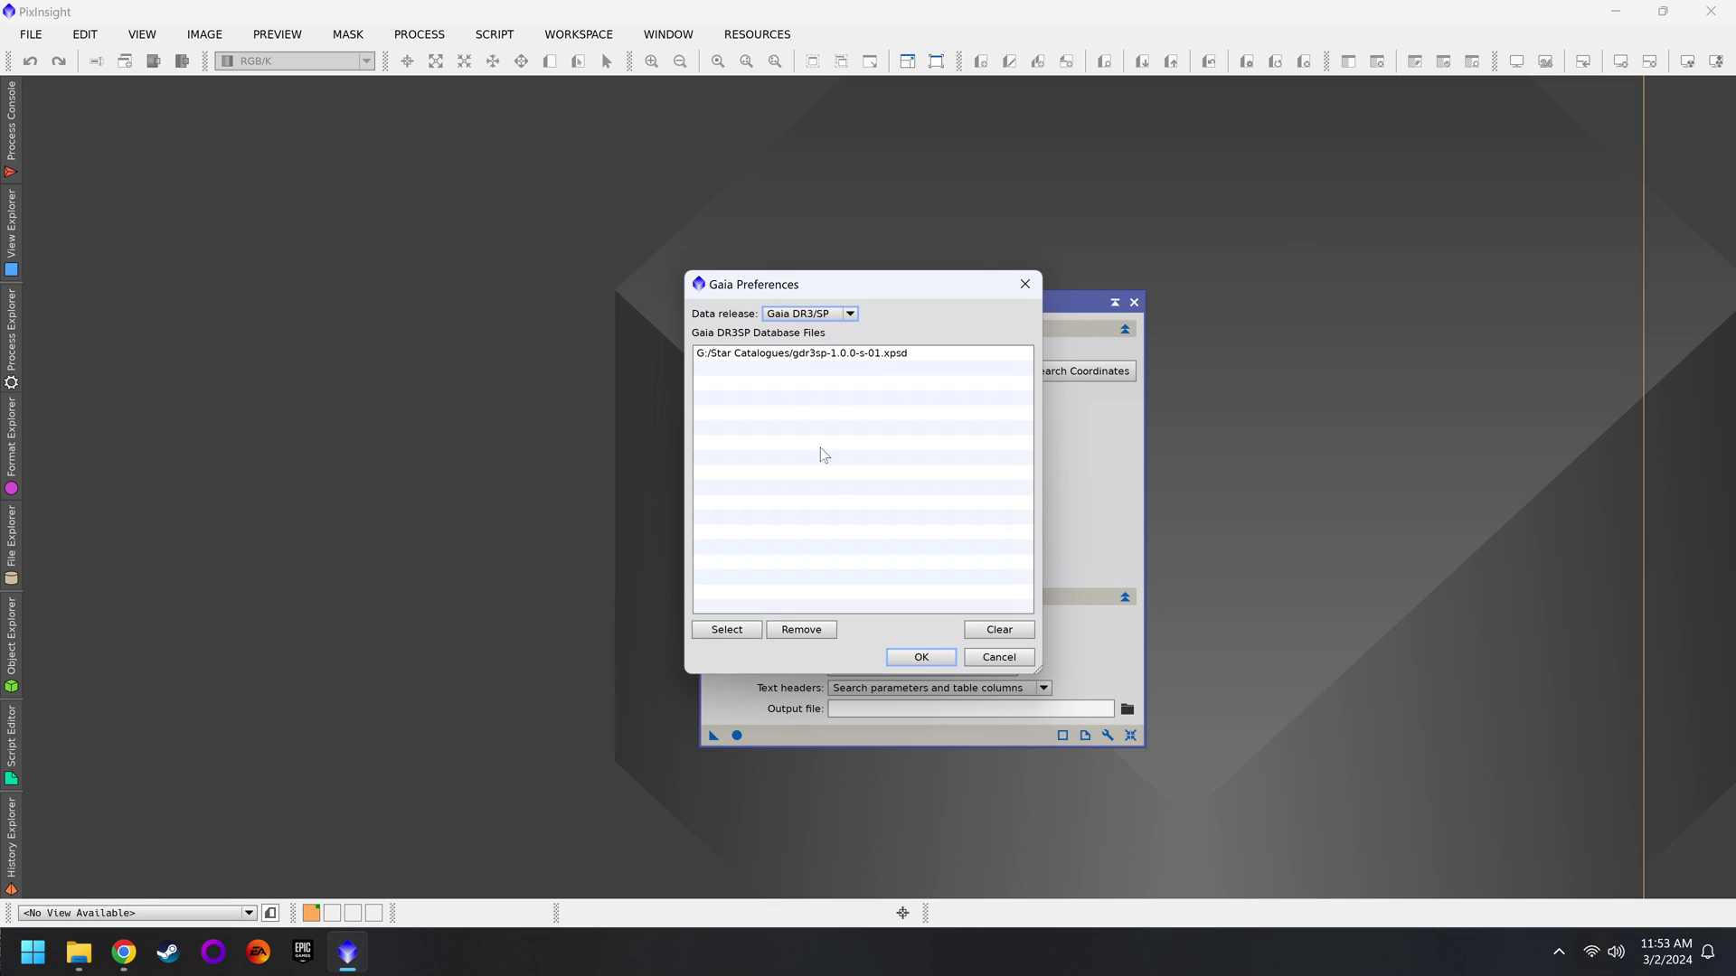
click(727, 629)
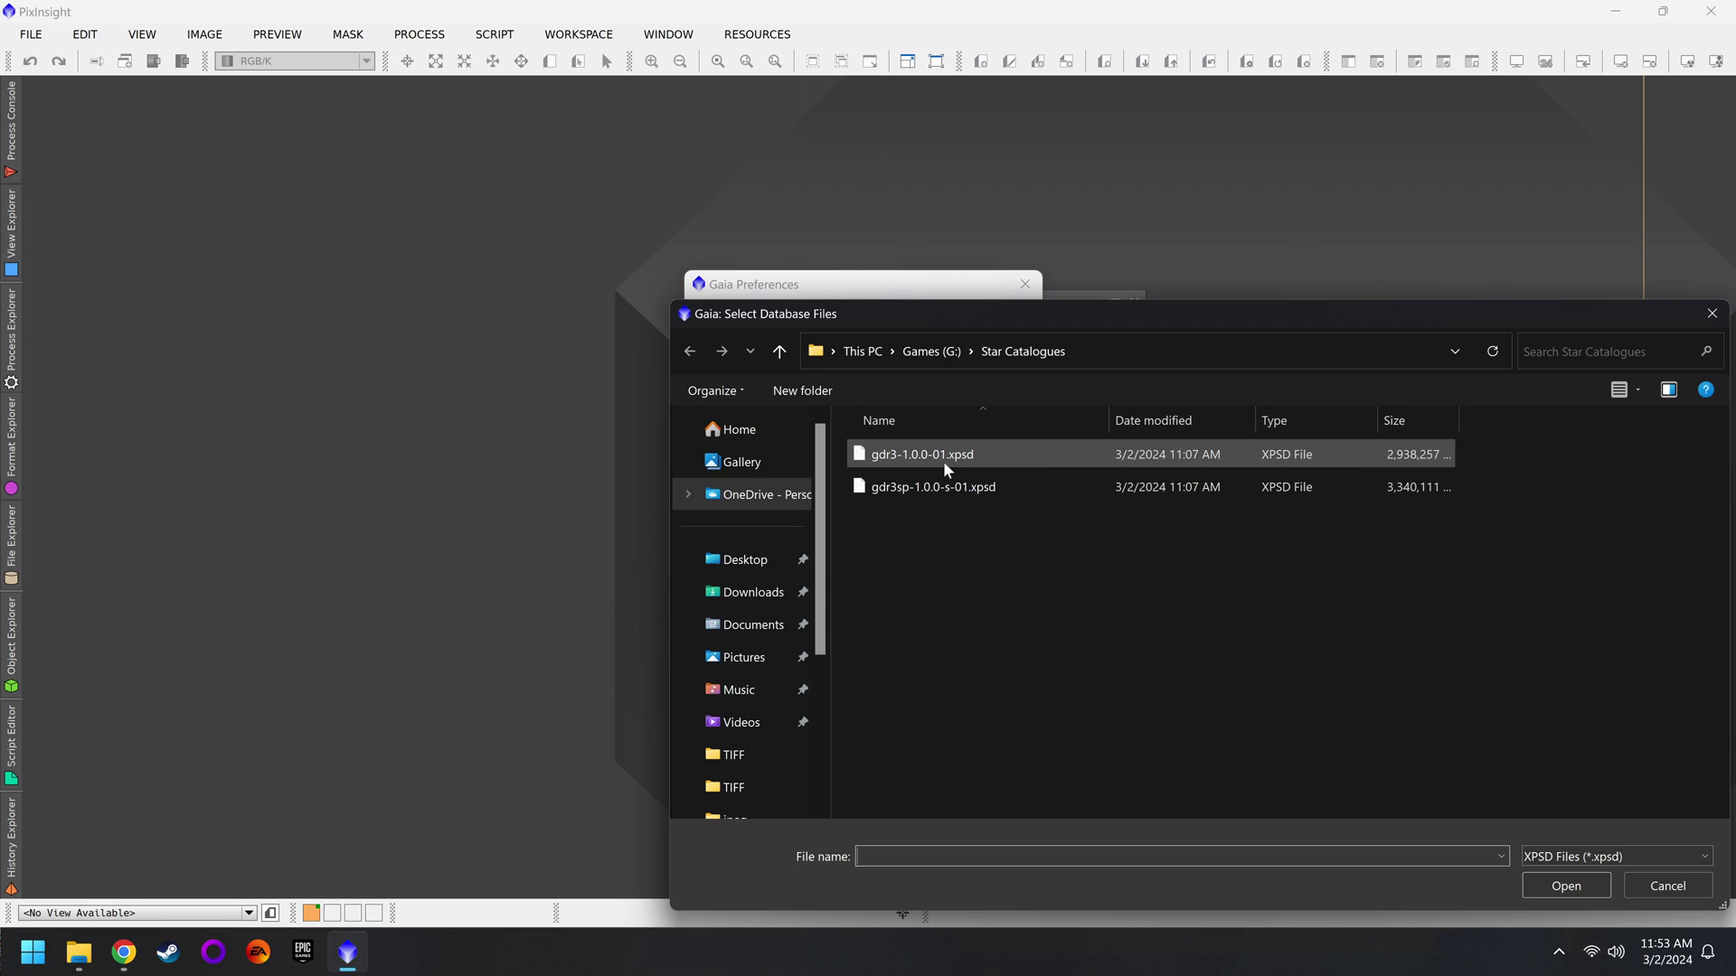
click(884, 488)
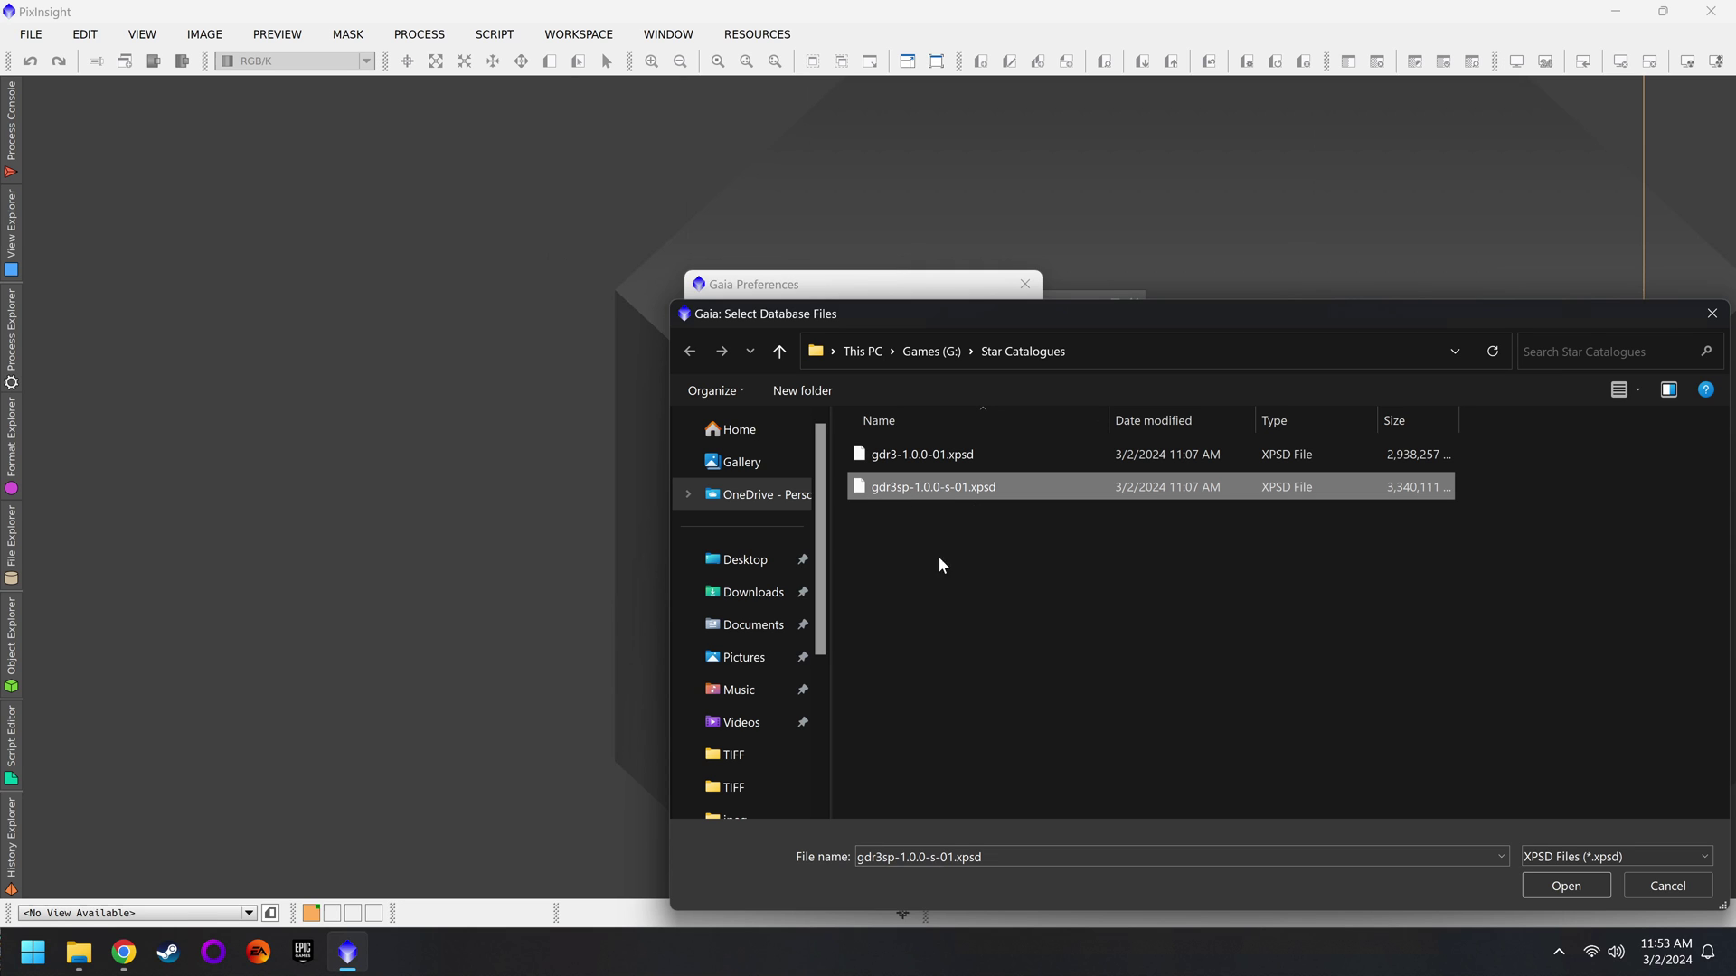
click(1595, 884)
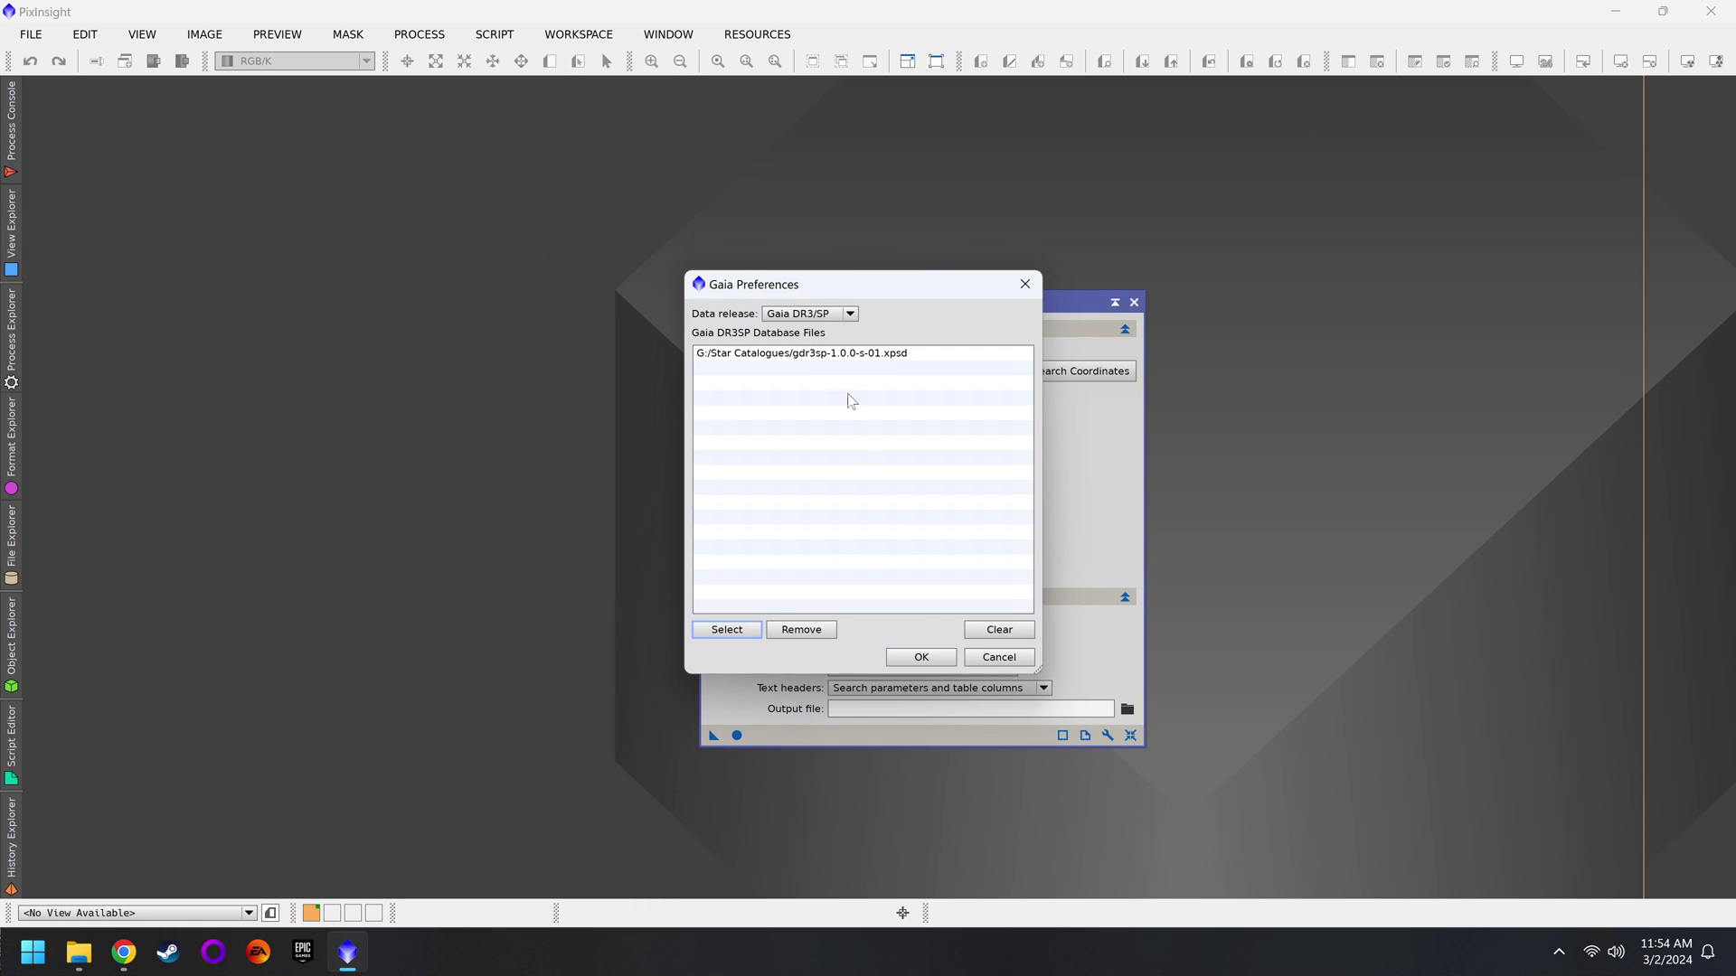
Step: Switch back to Gaia DR3, accept the preferences, and close the Gaia process window
click(848, 313)
click(770, 363)
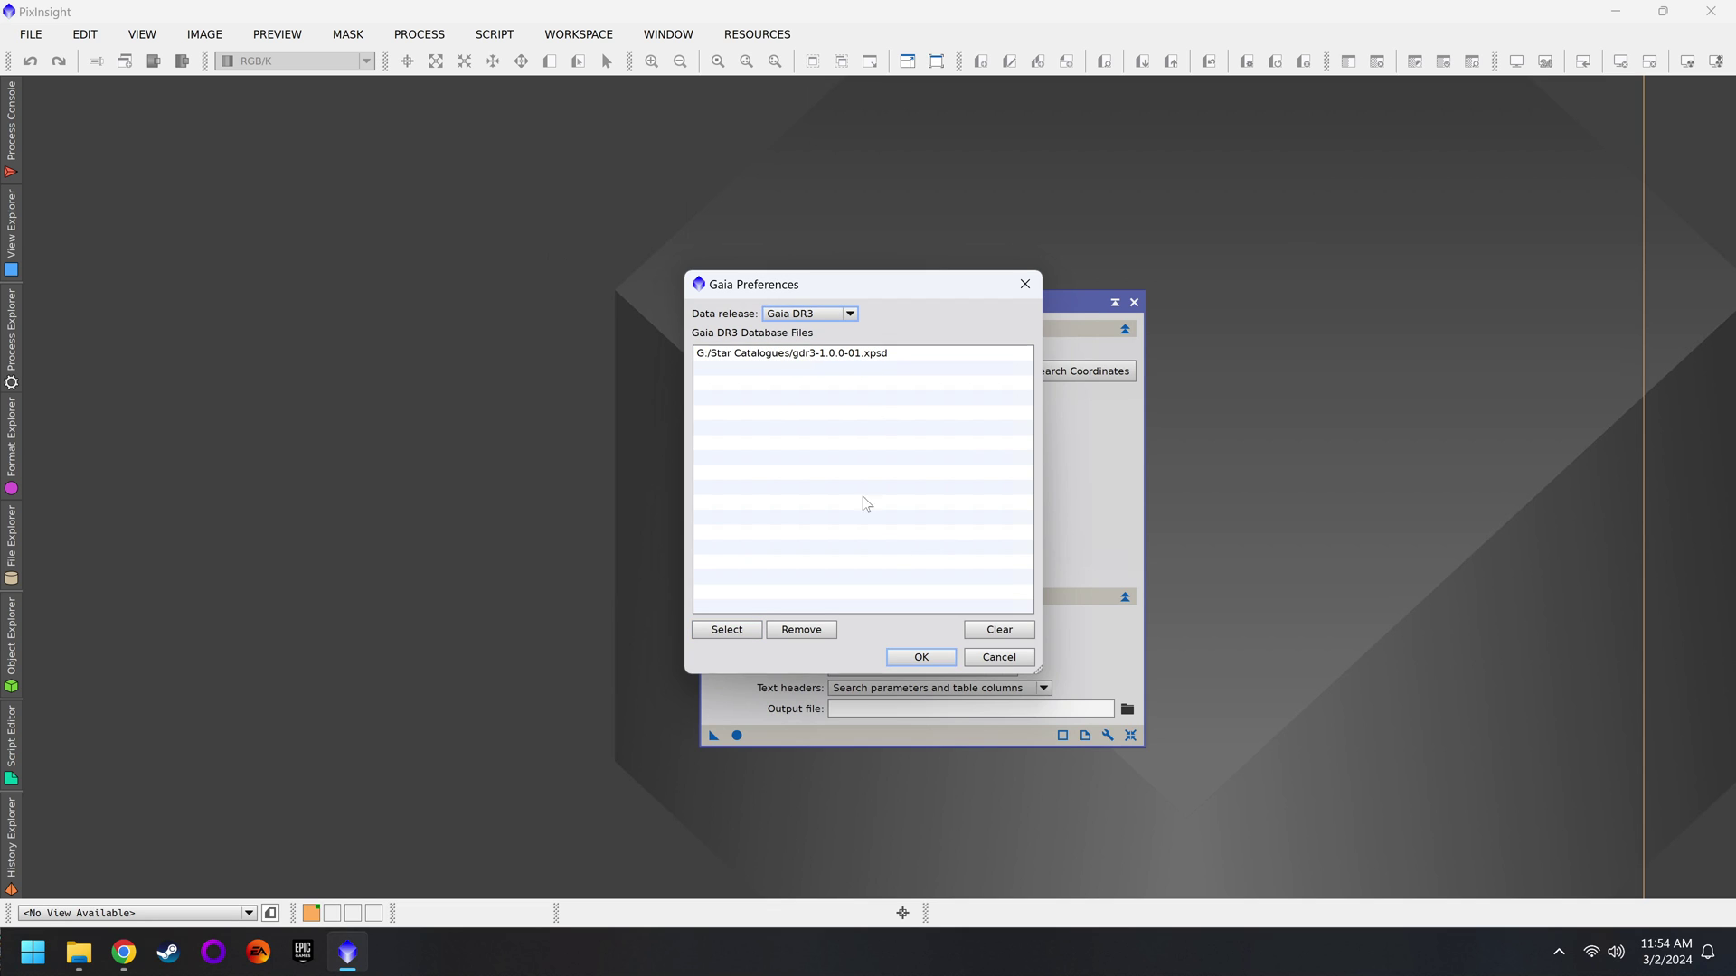
click(921, 657)
click(1134, 302)
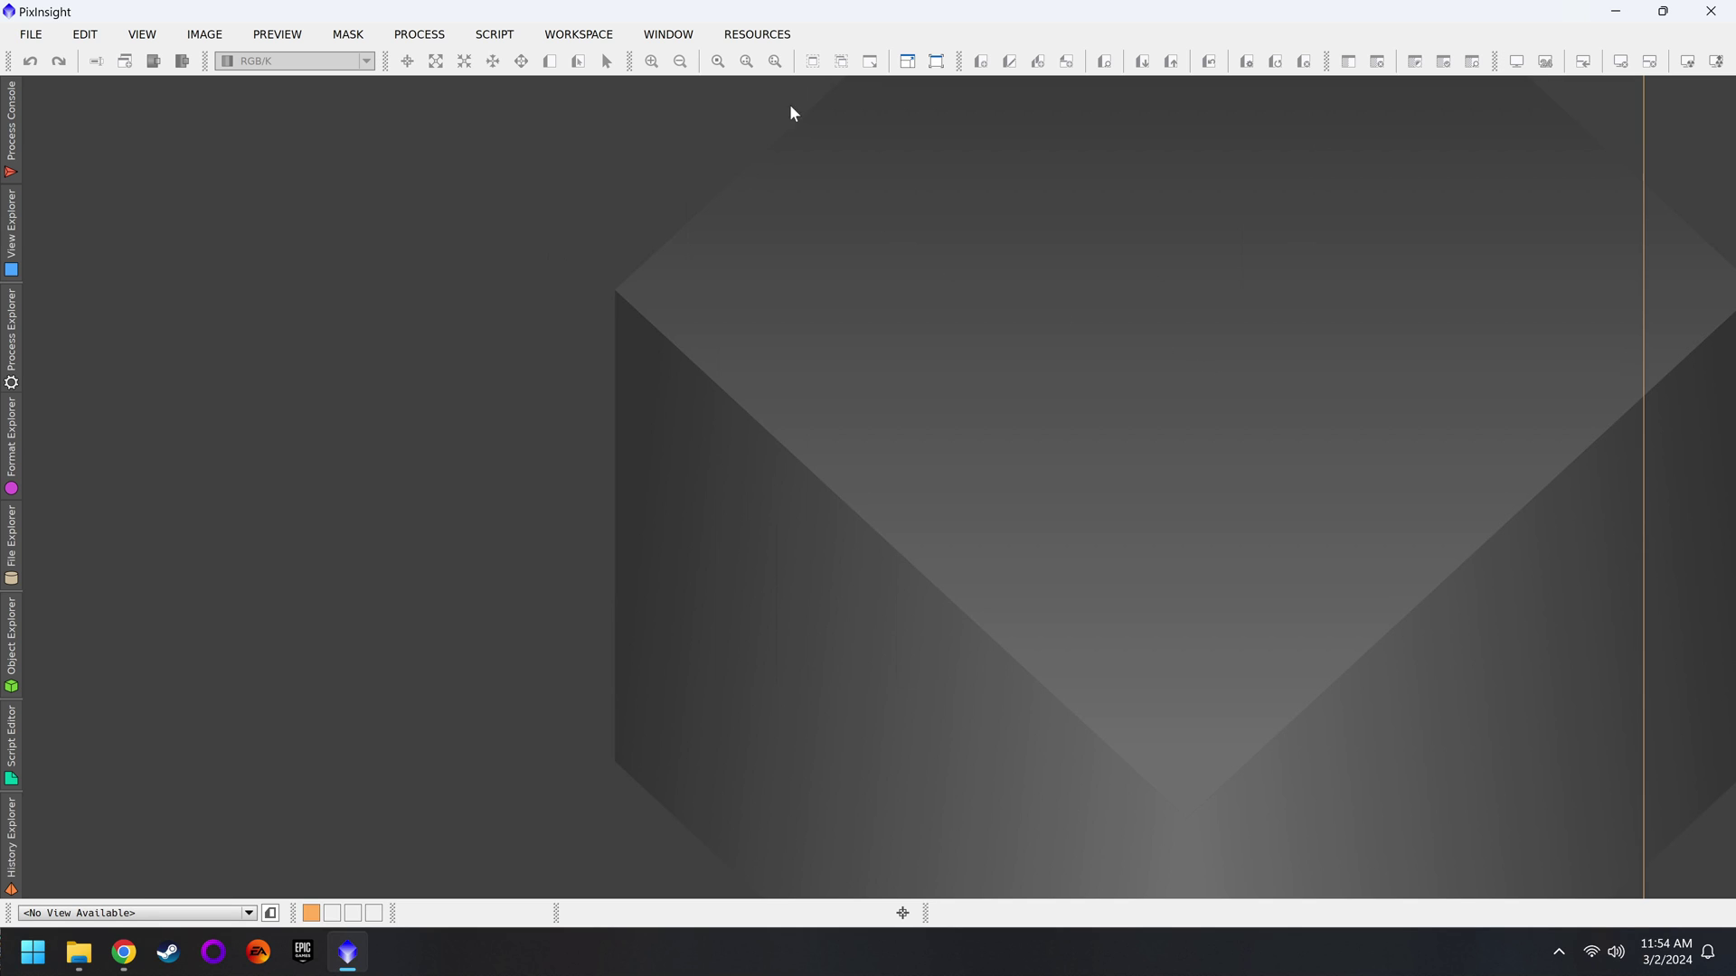
Step: Open Manage Repositories from Resources > Updates and select the BlurXTerminator, NoiseXTerminator and StarXTerminator rows
click(754, 37)
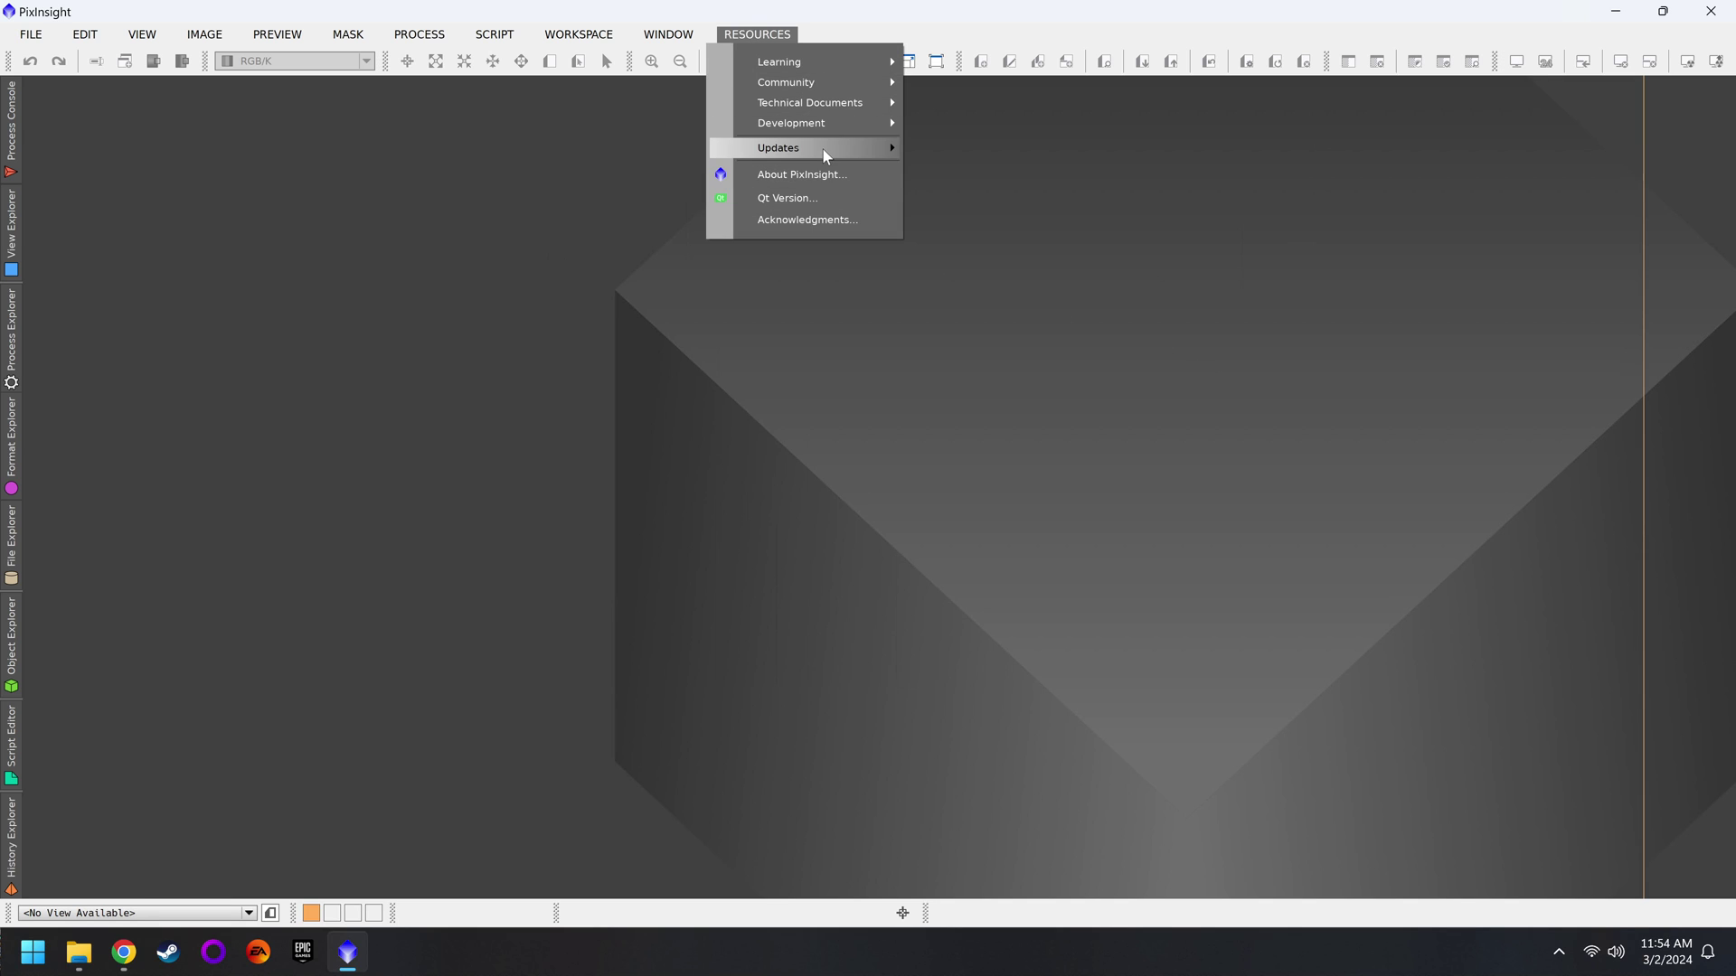
mouse_move(823, 149)
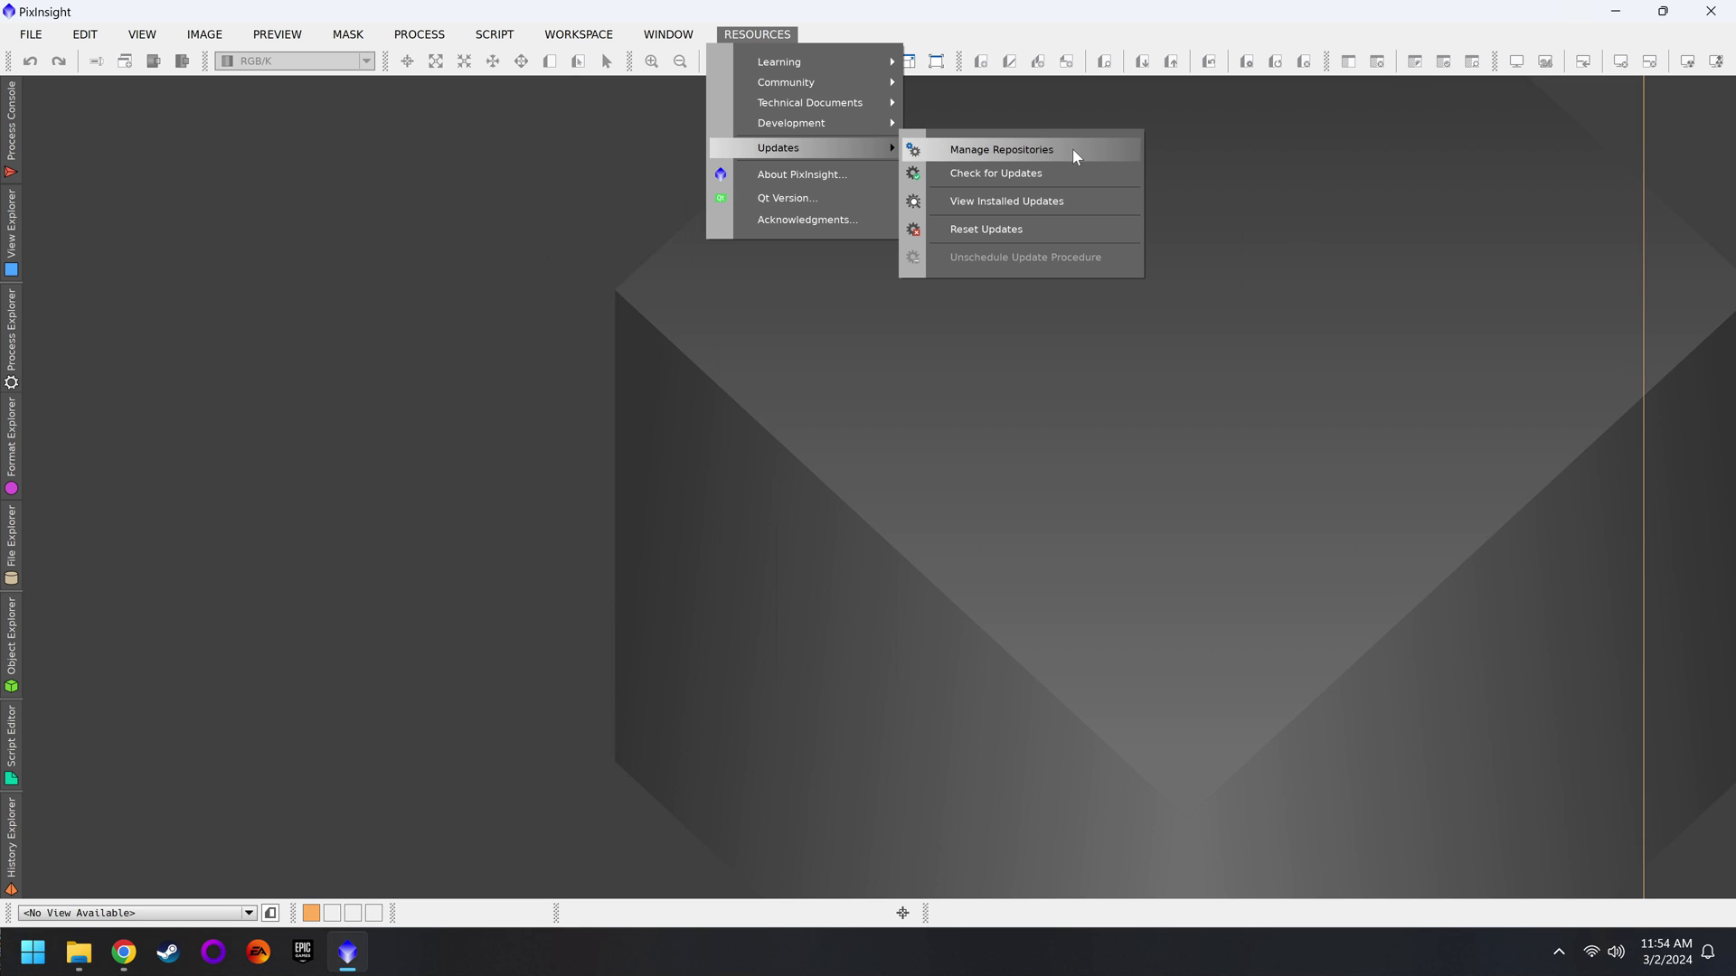
click(1000, 149)
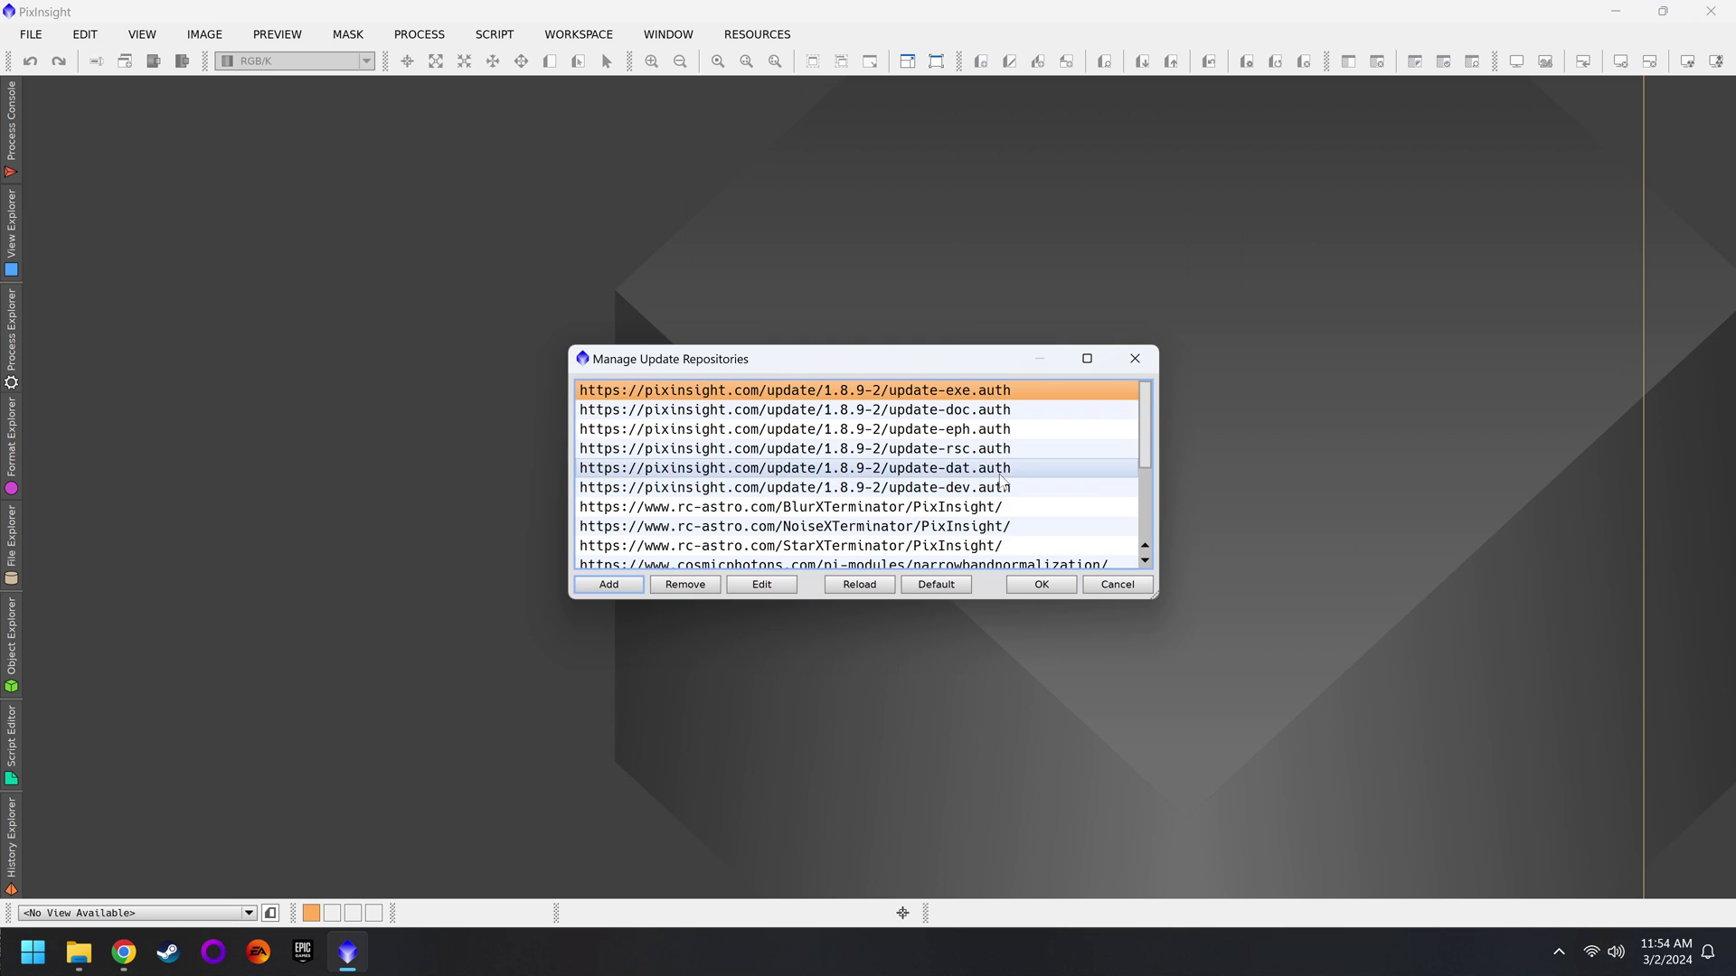
scroll(1002, 479, down, 2)
scroll(1002, 479, down, 1)
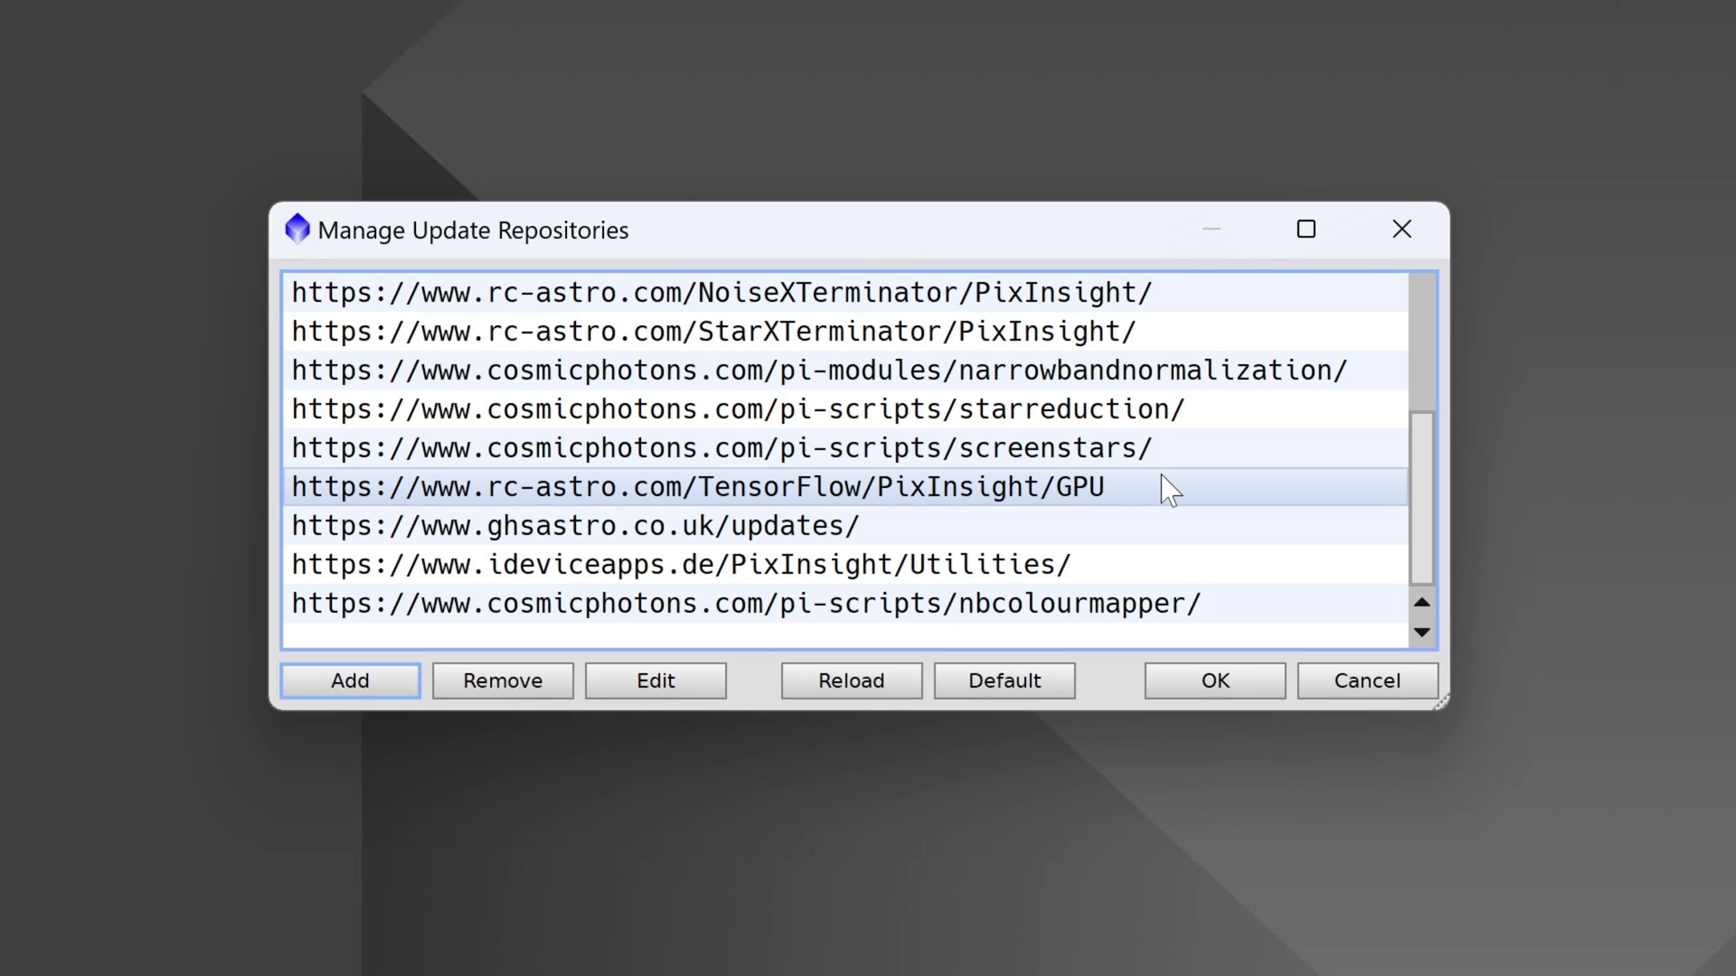
scroll(1076, 497, up, 3)
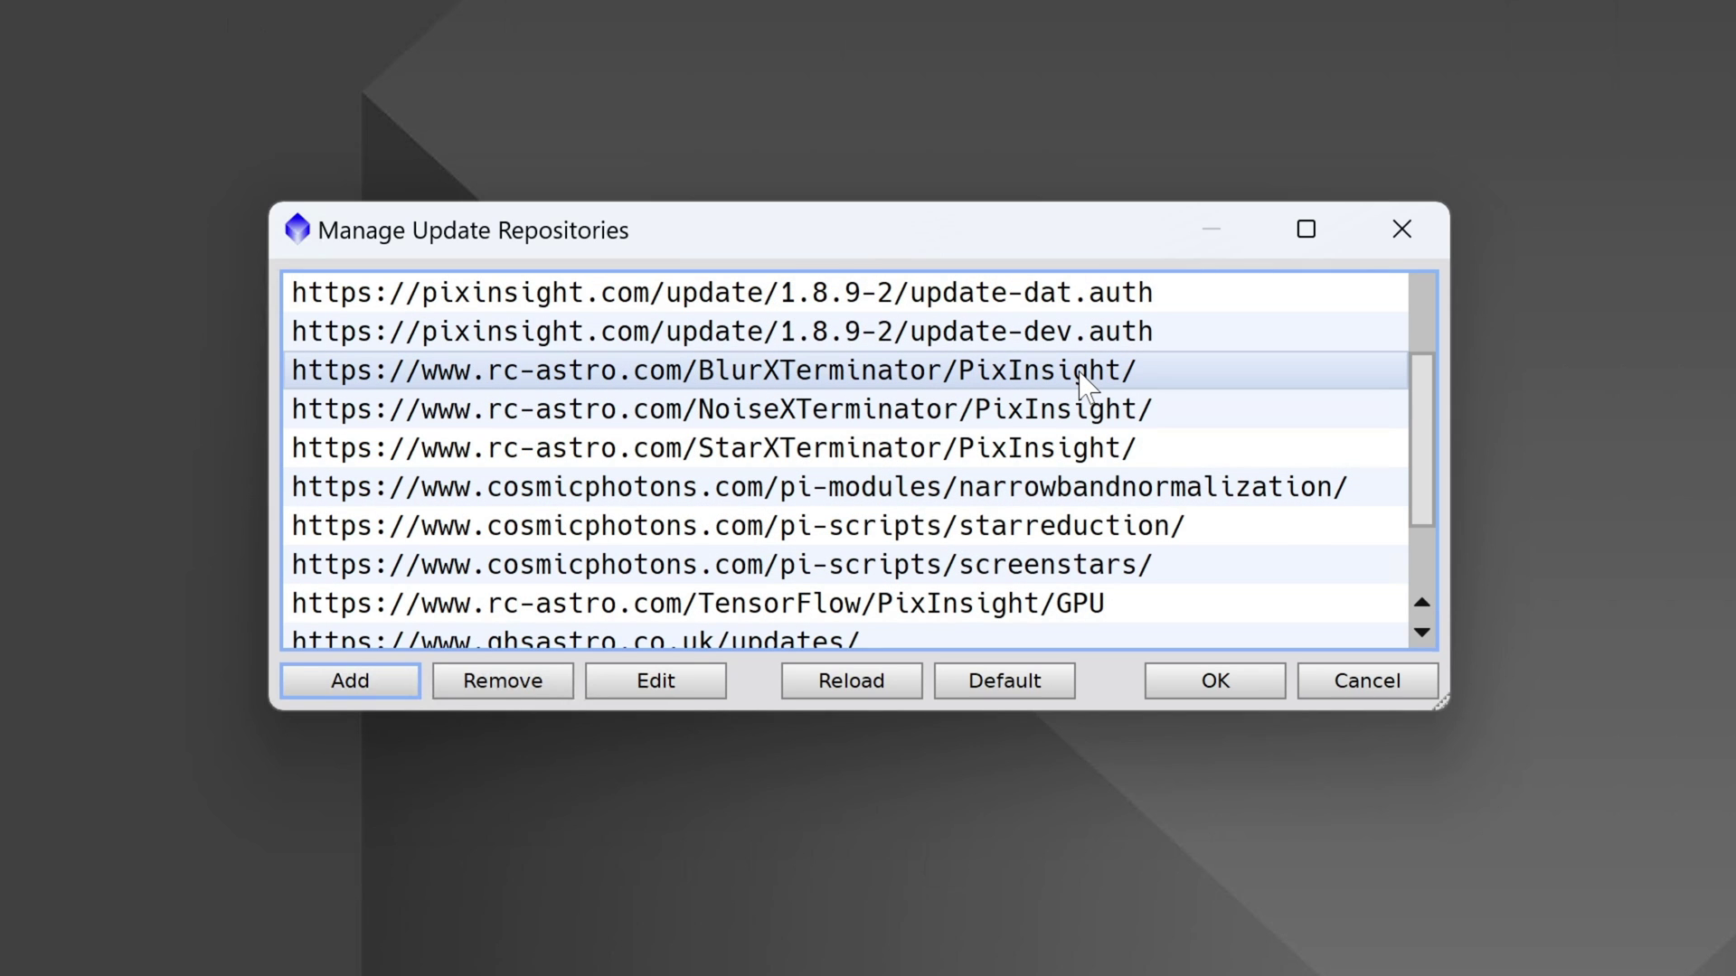
click(1081, 378)
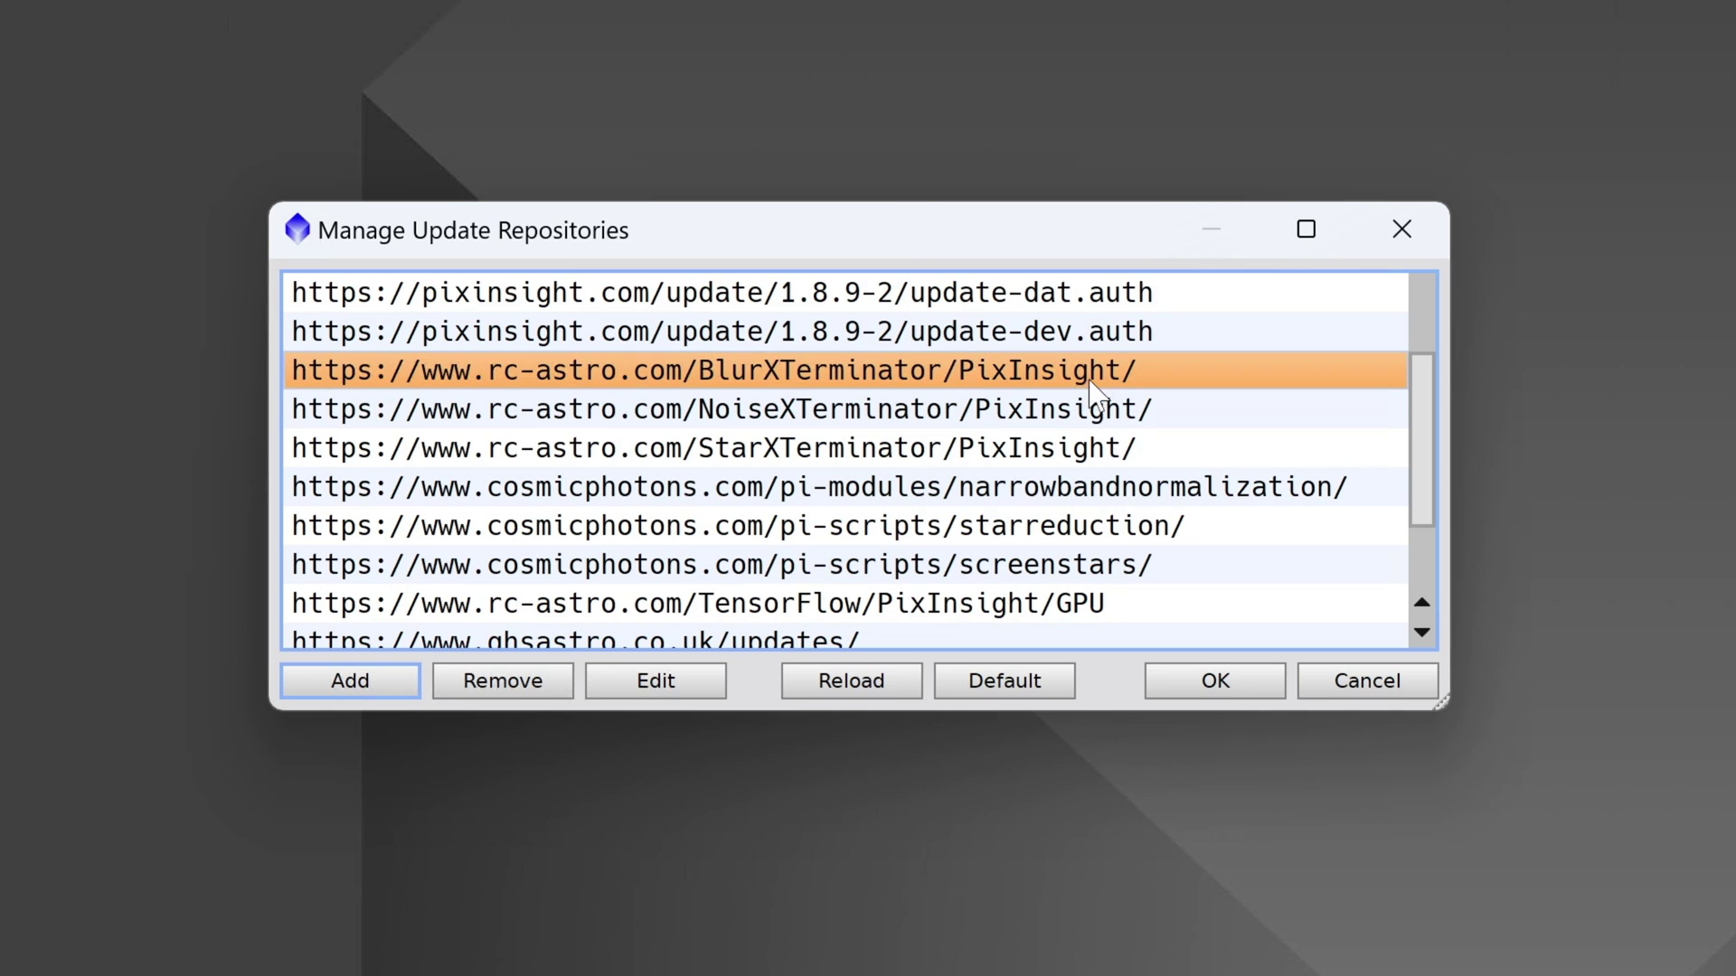
click(1098, 411)
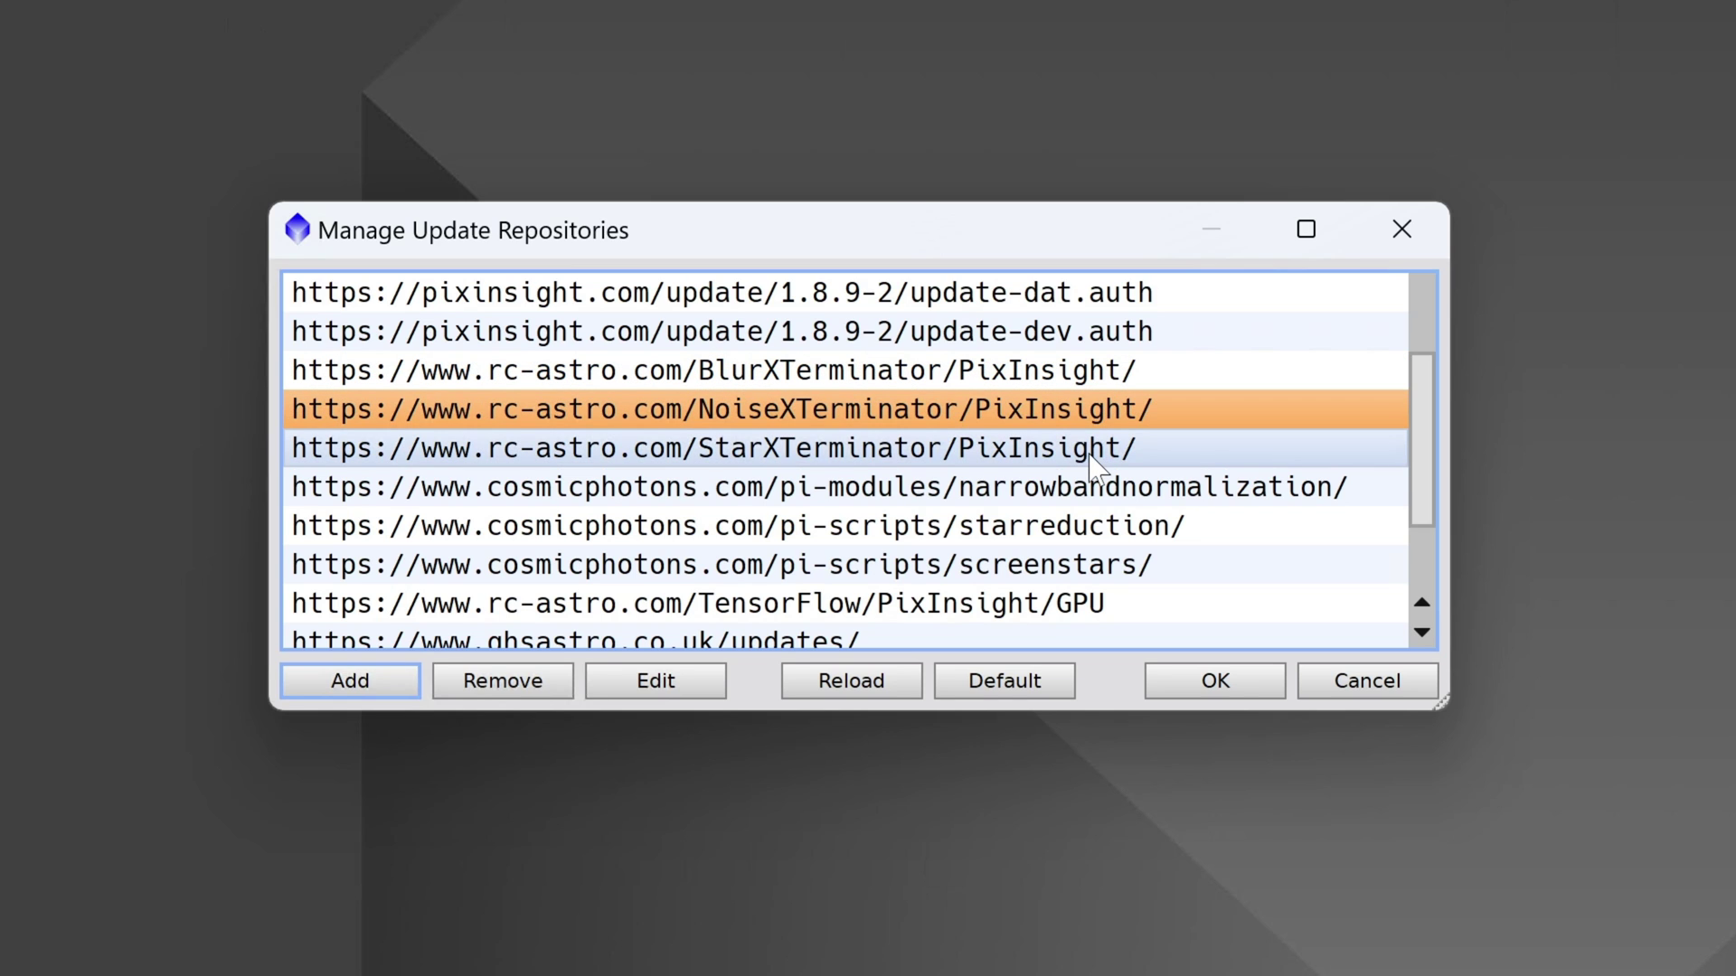
click(1092, 456)
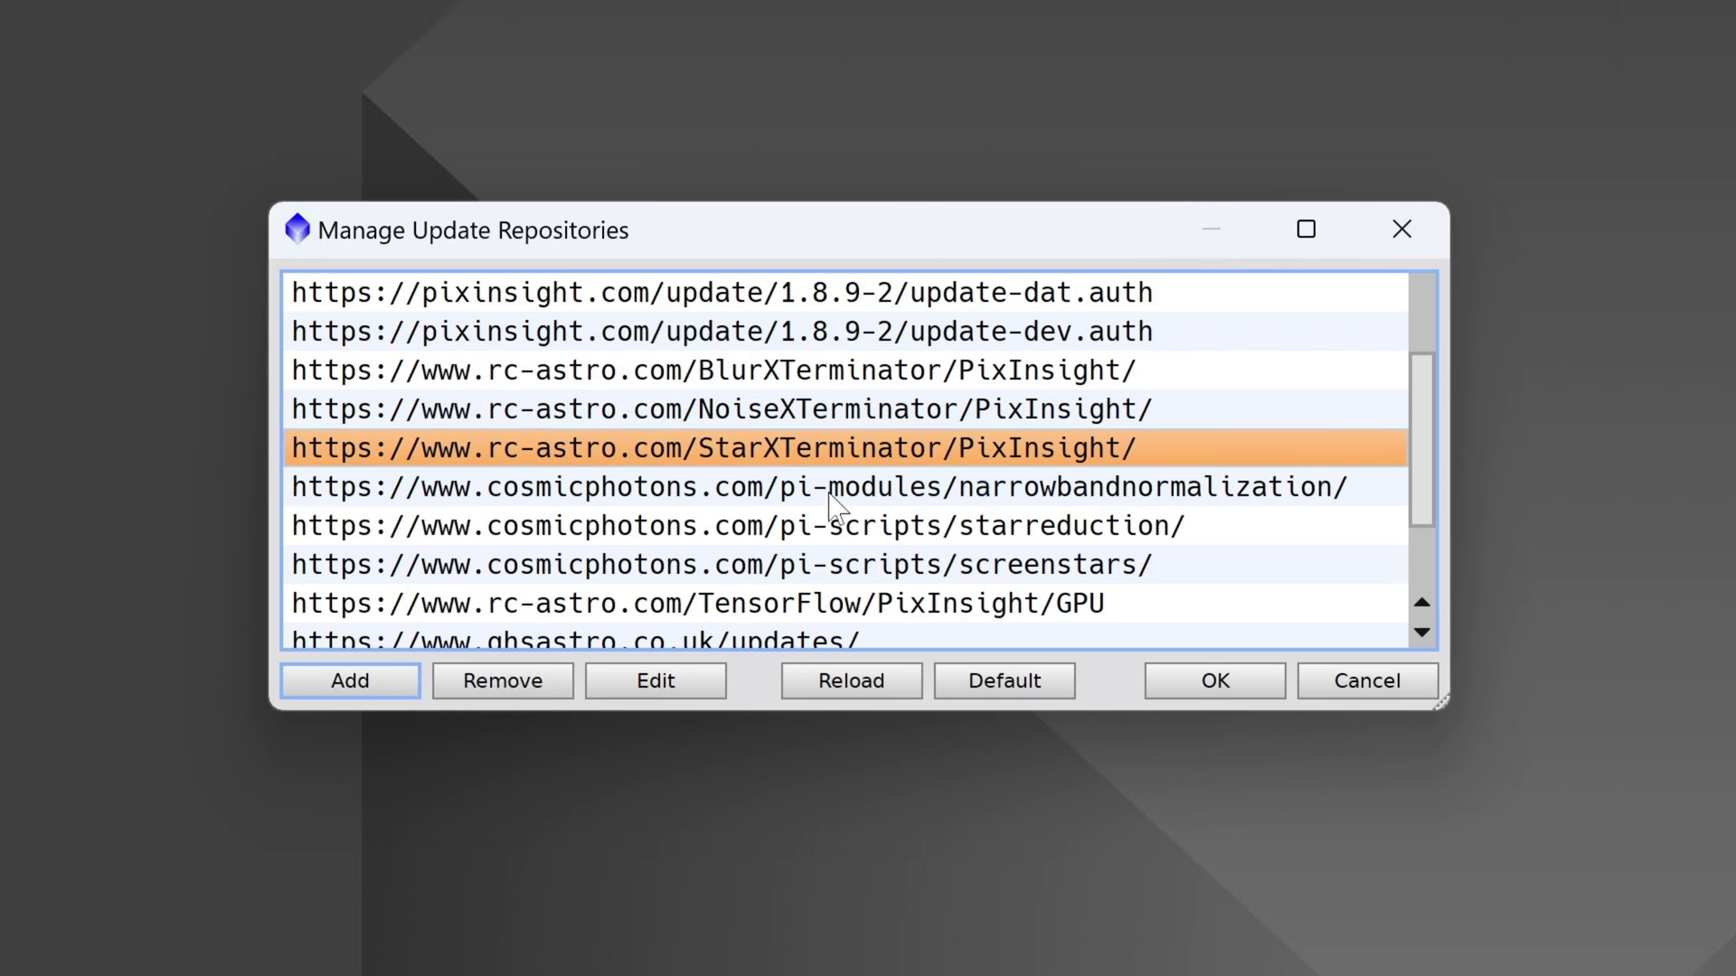
click(707, 690)
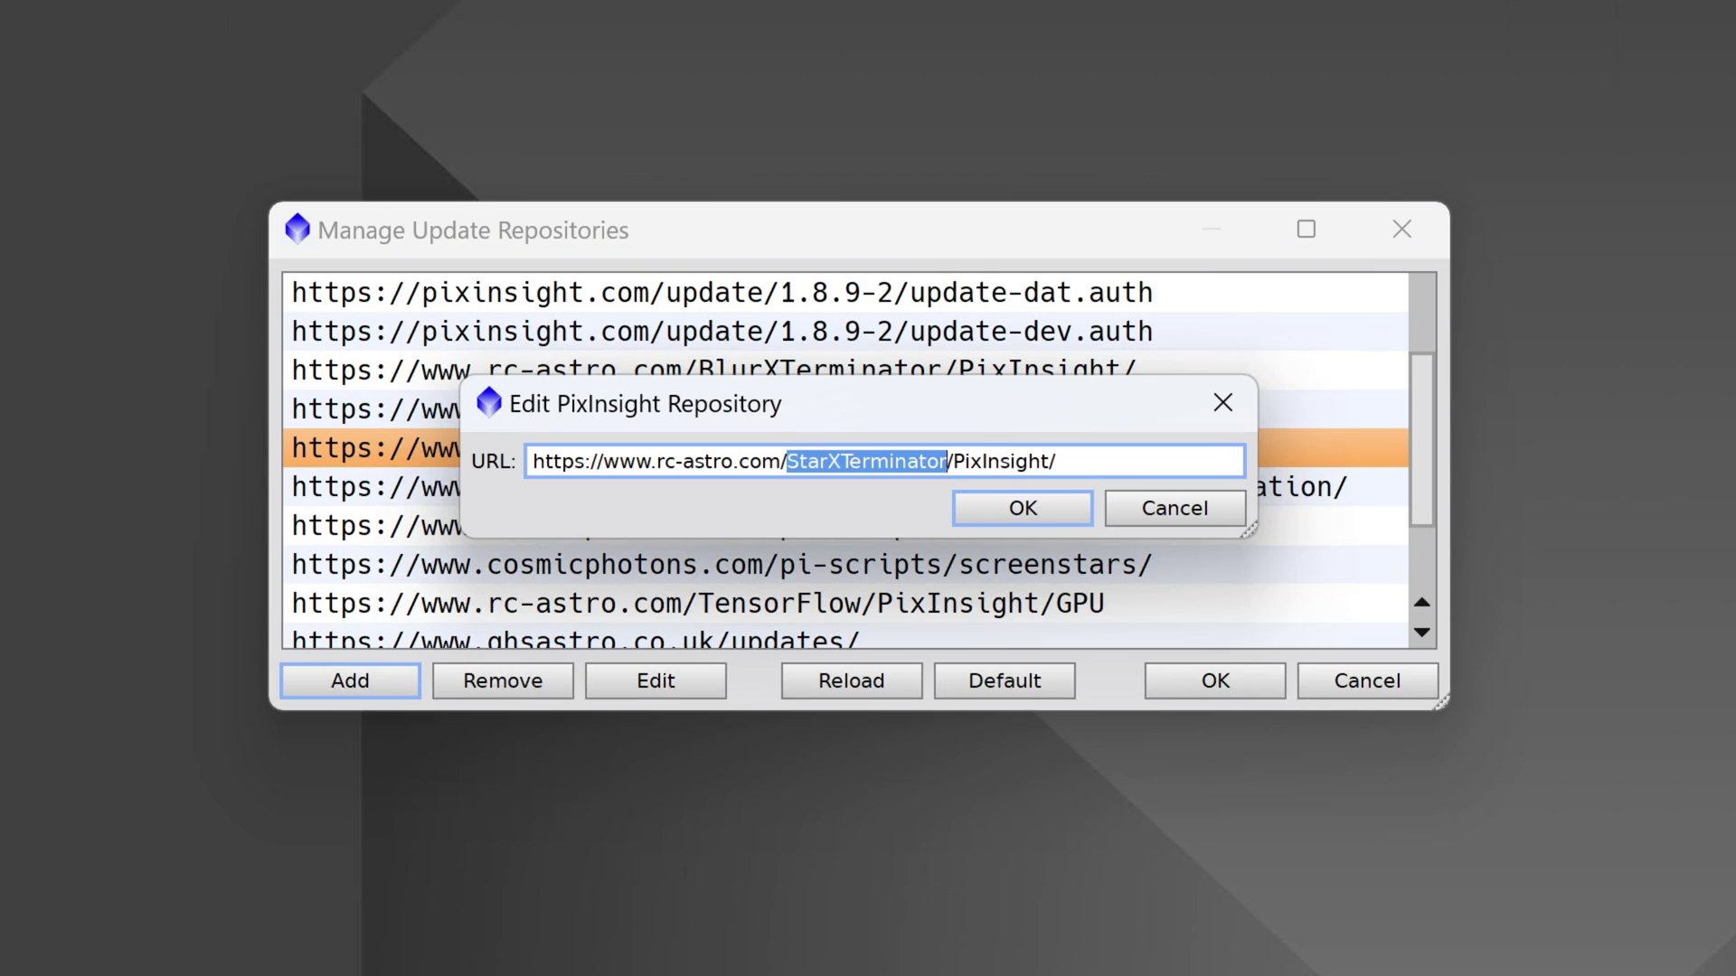
key(ctrl+a)
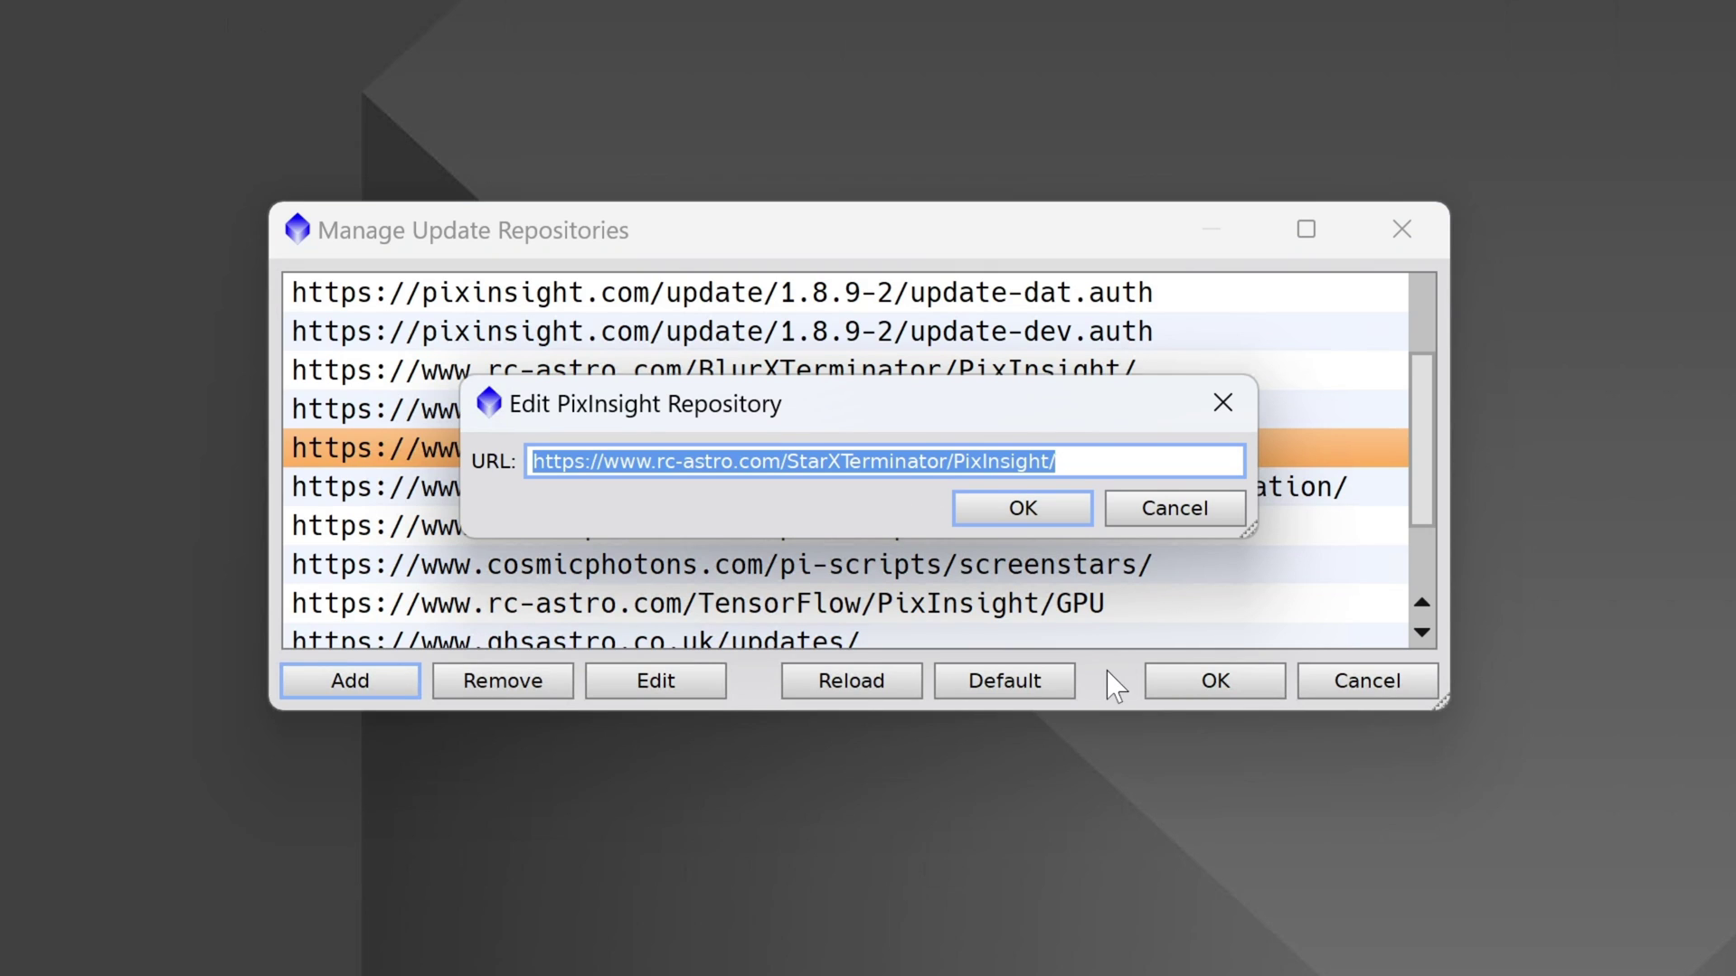
click(1039, 509)
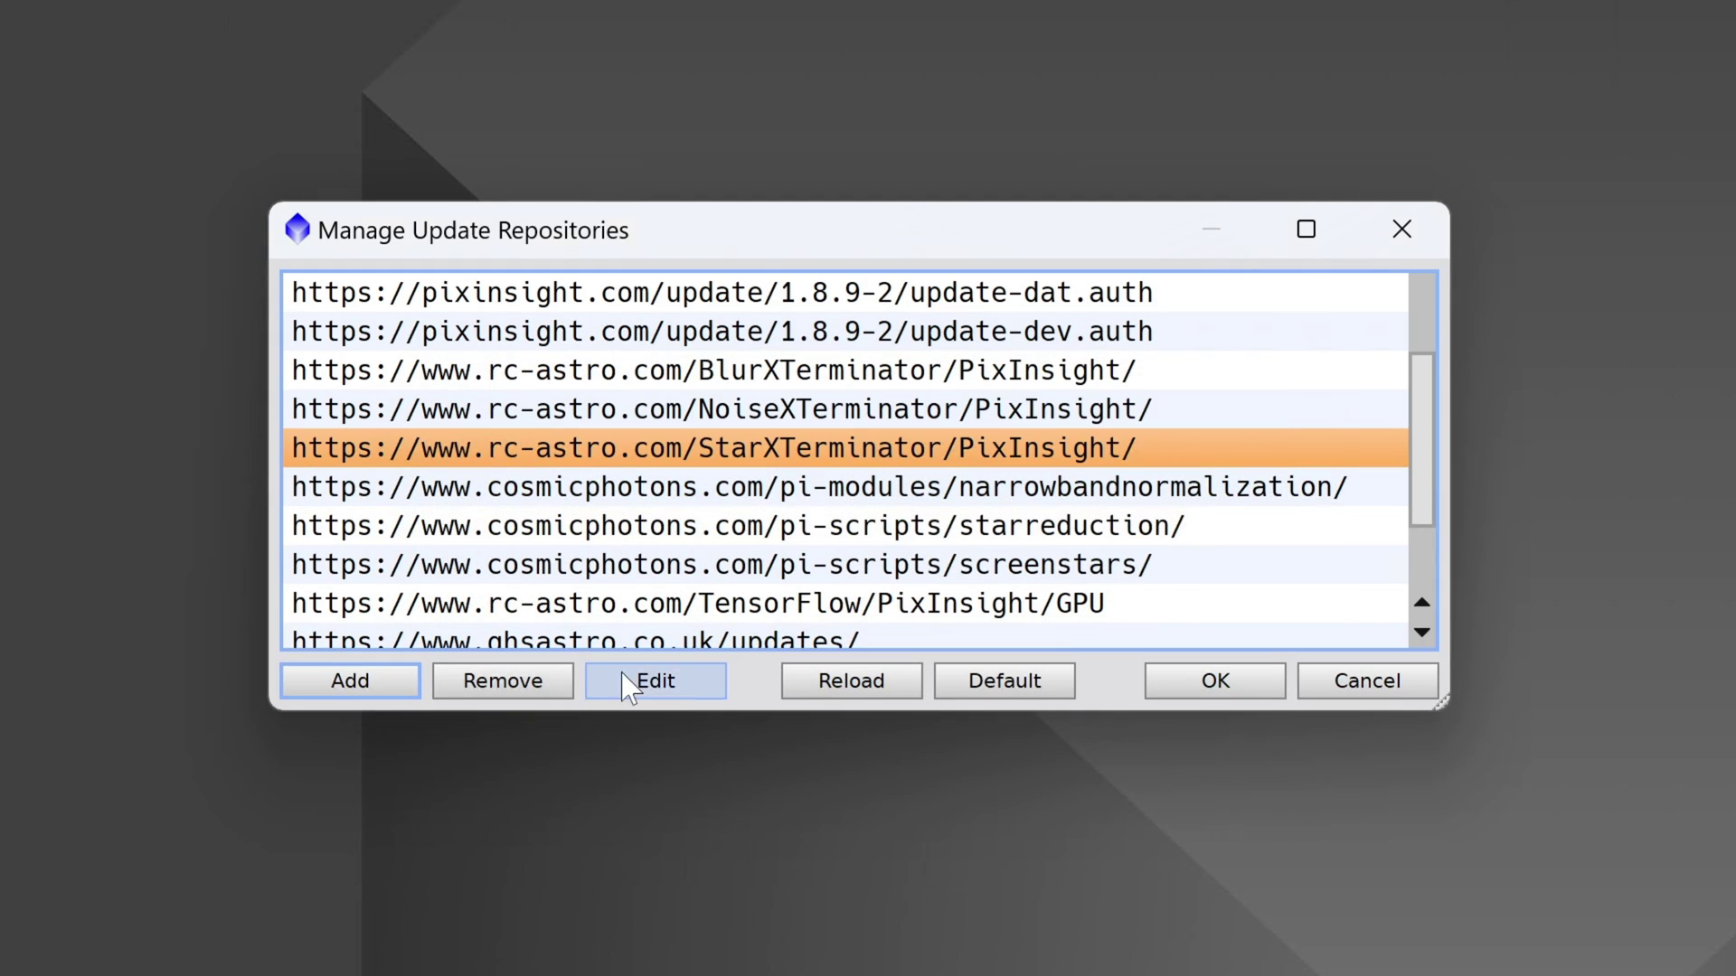
click(358, 690)
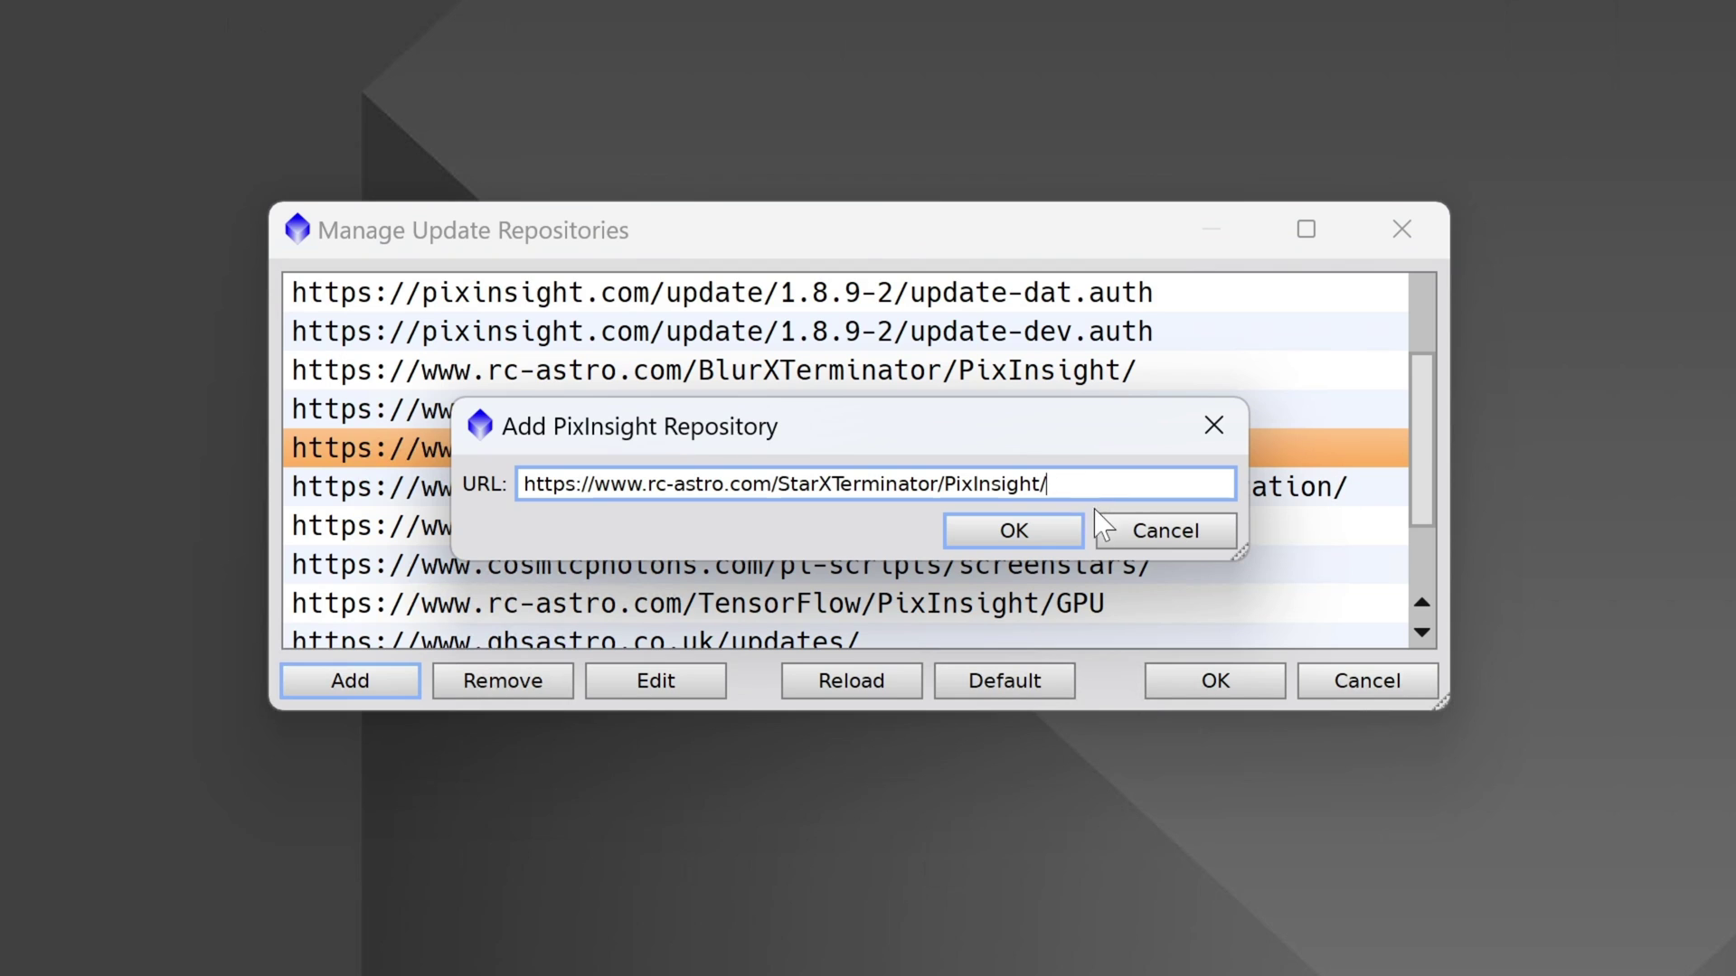
click(1152, 531)
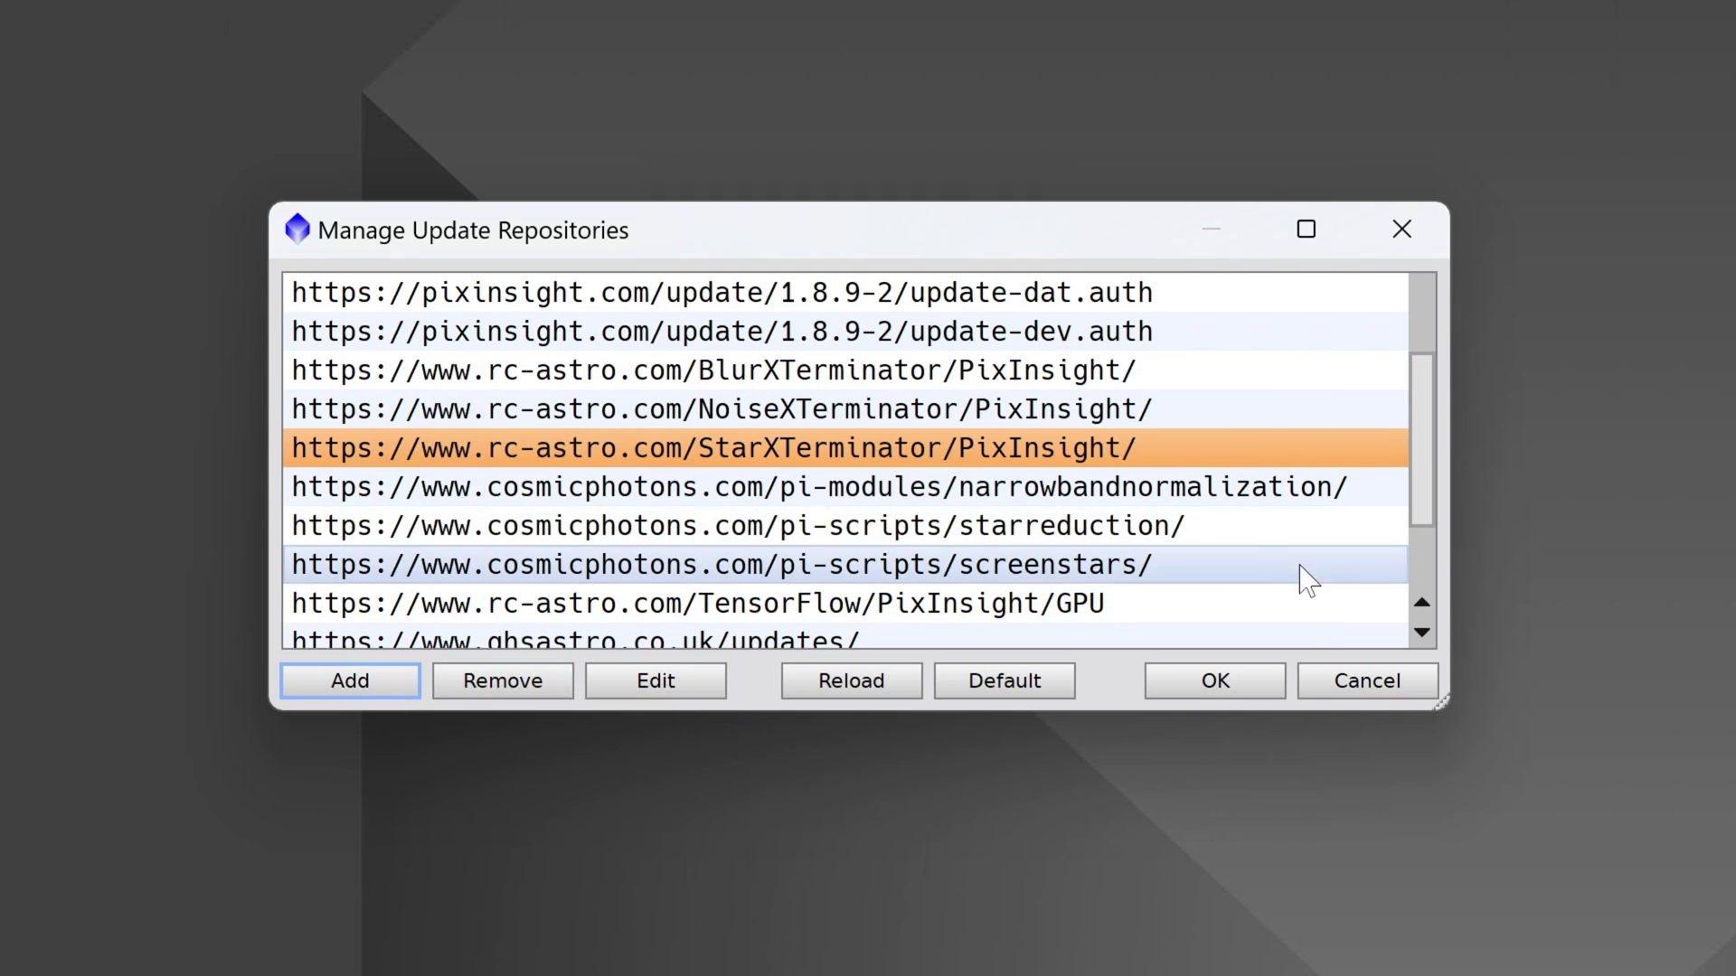
scroll(1000, 492, down, 1)
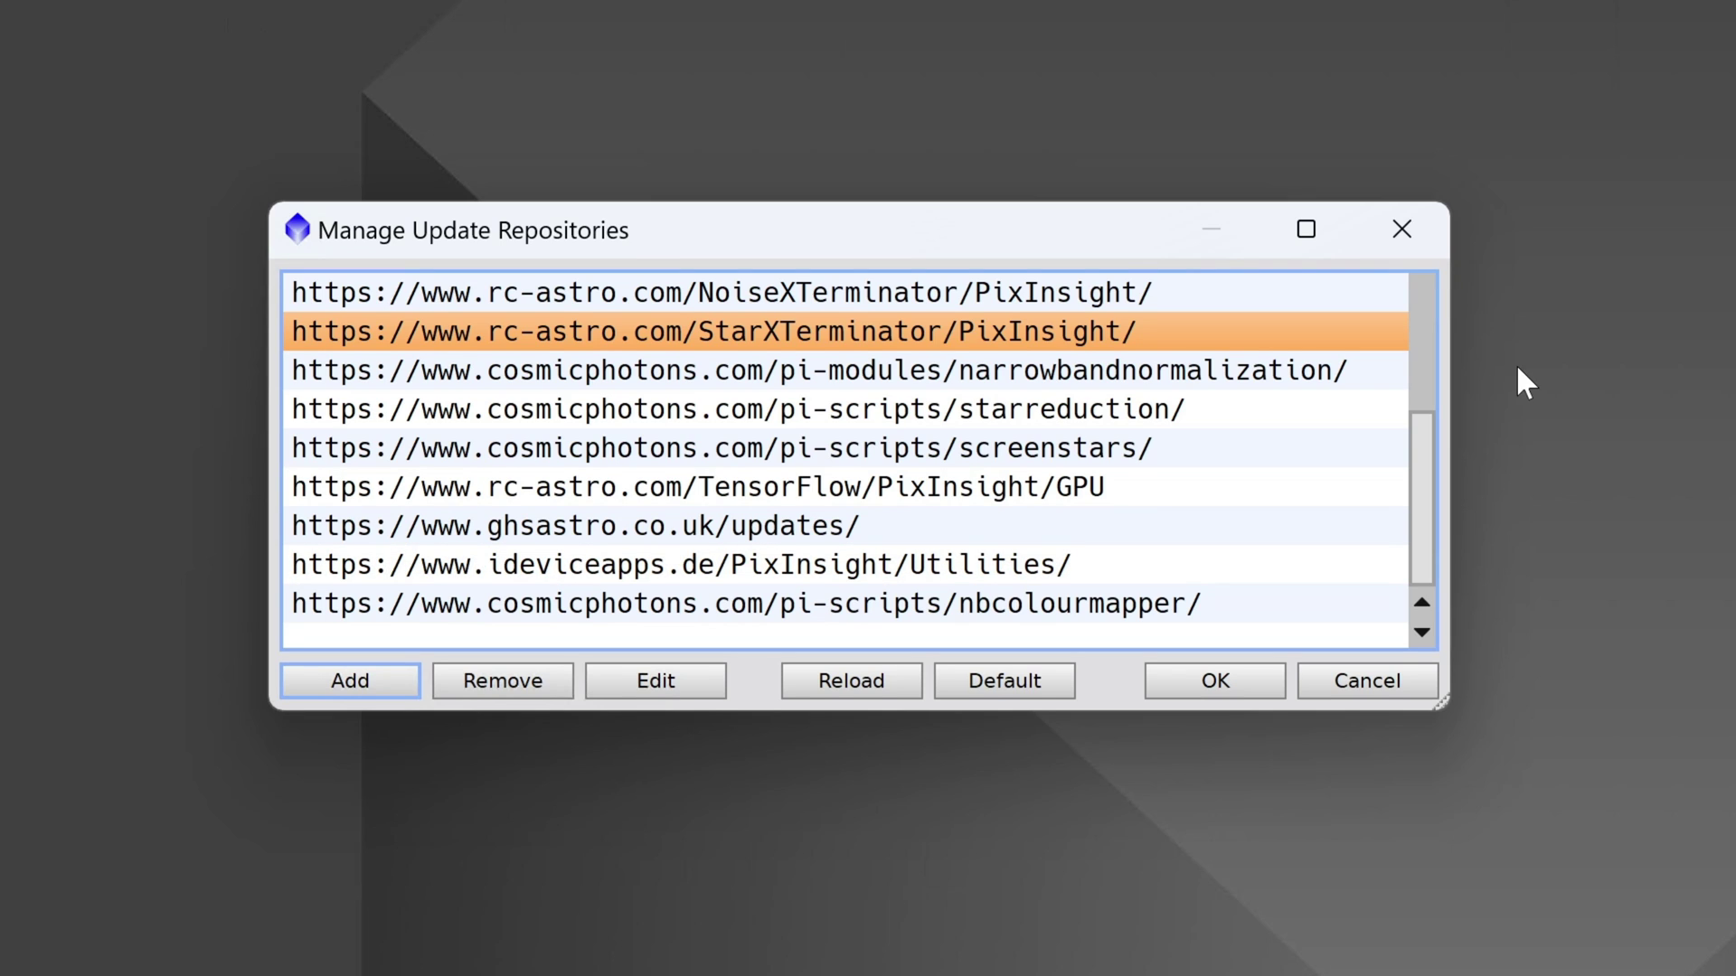
Step: Review the TensorFlow GPU, BlurXTerminator, NoiseXTerminator and StarXTerminator repository entries
click(1147, 489)
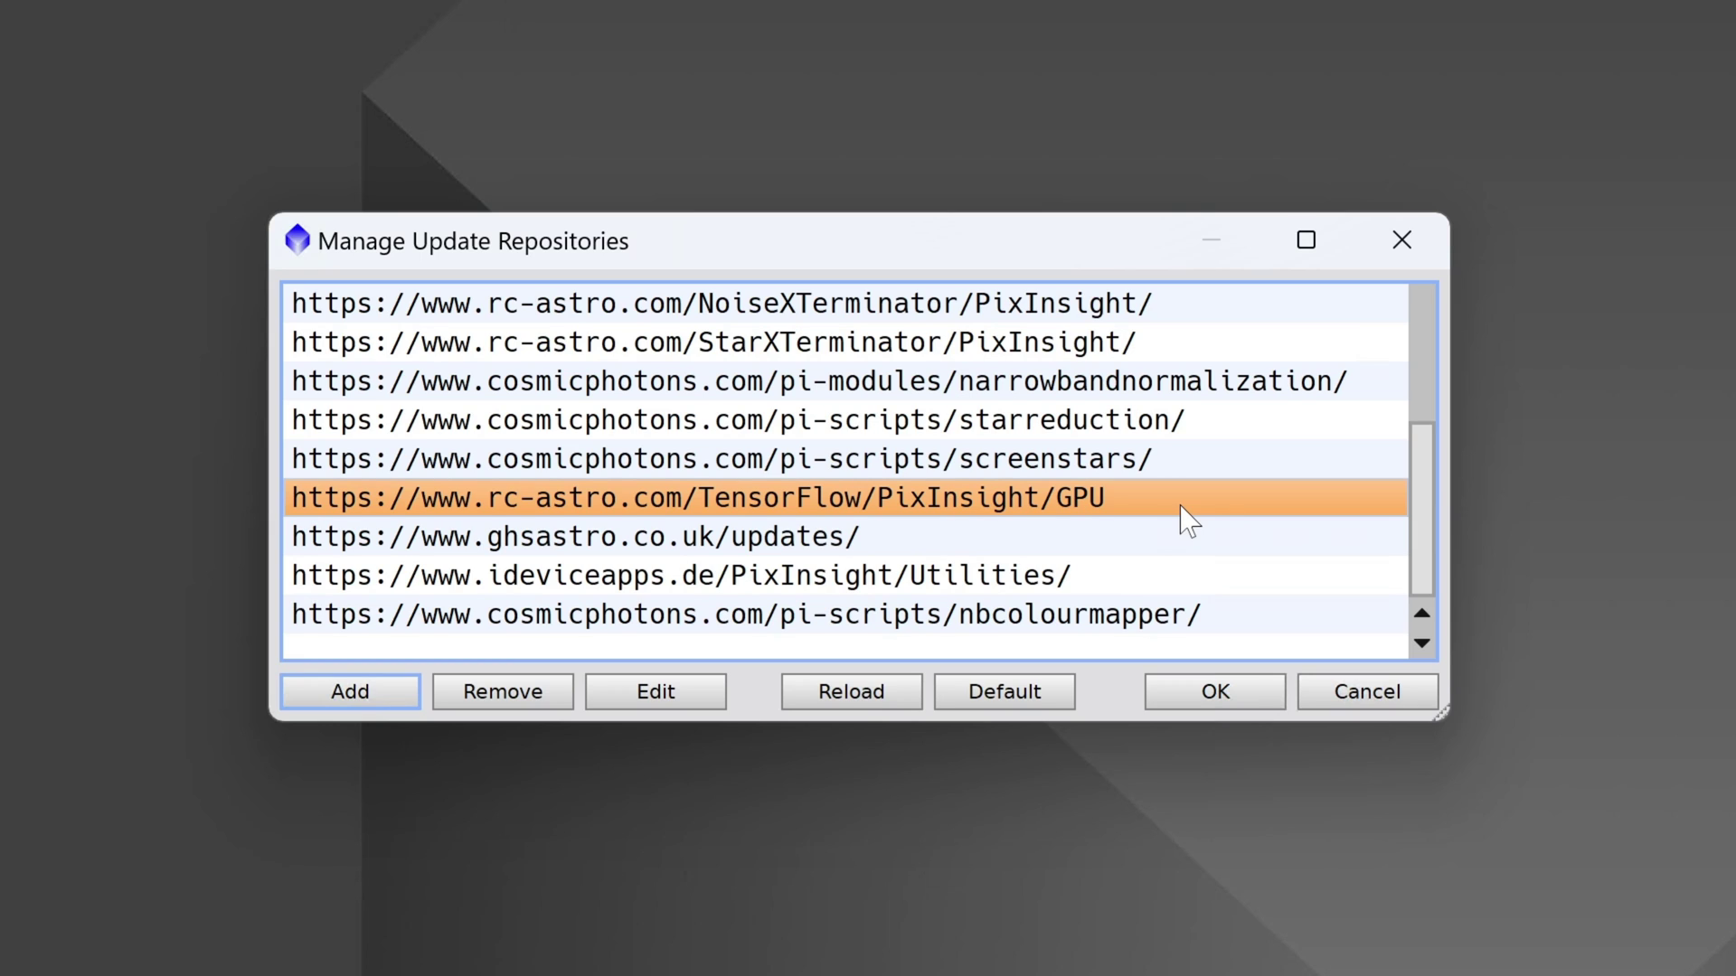
scroll(1187, 524, up, 1)
click(895, 387)
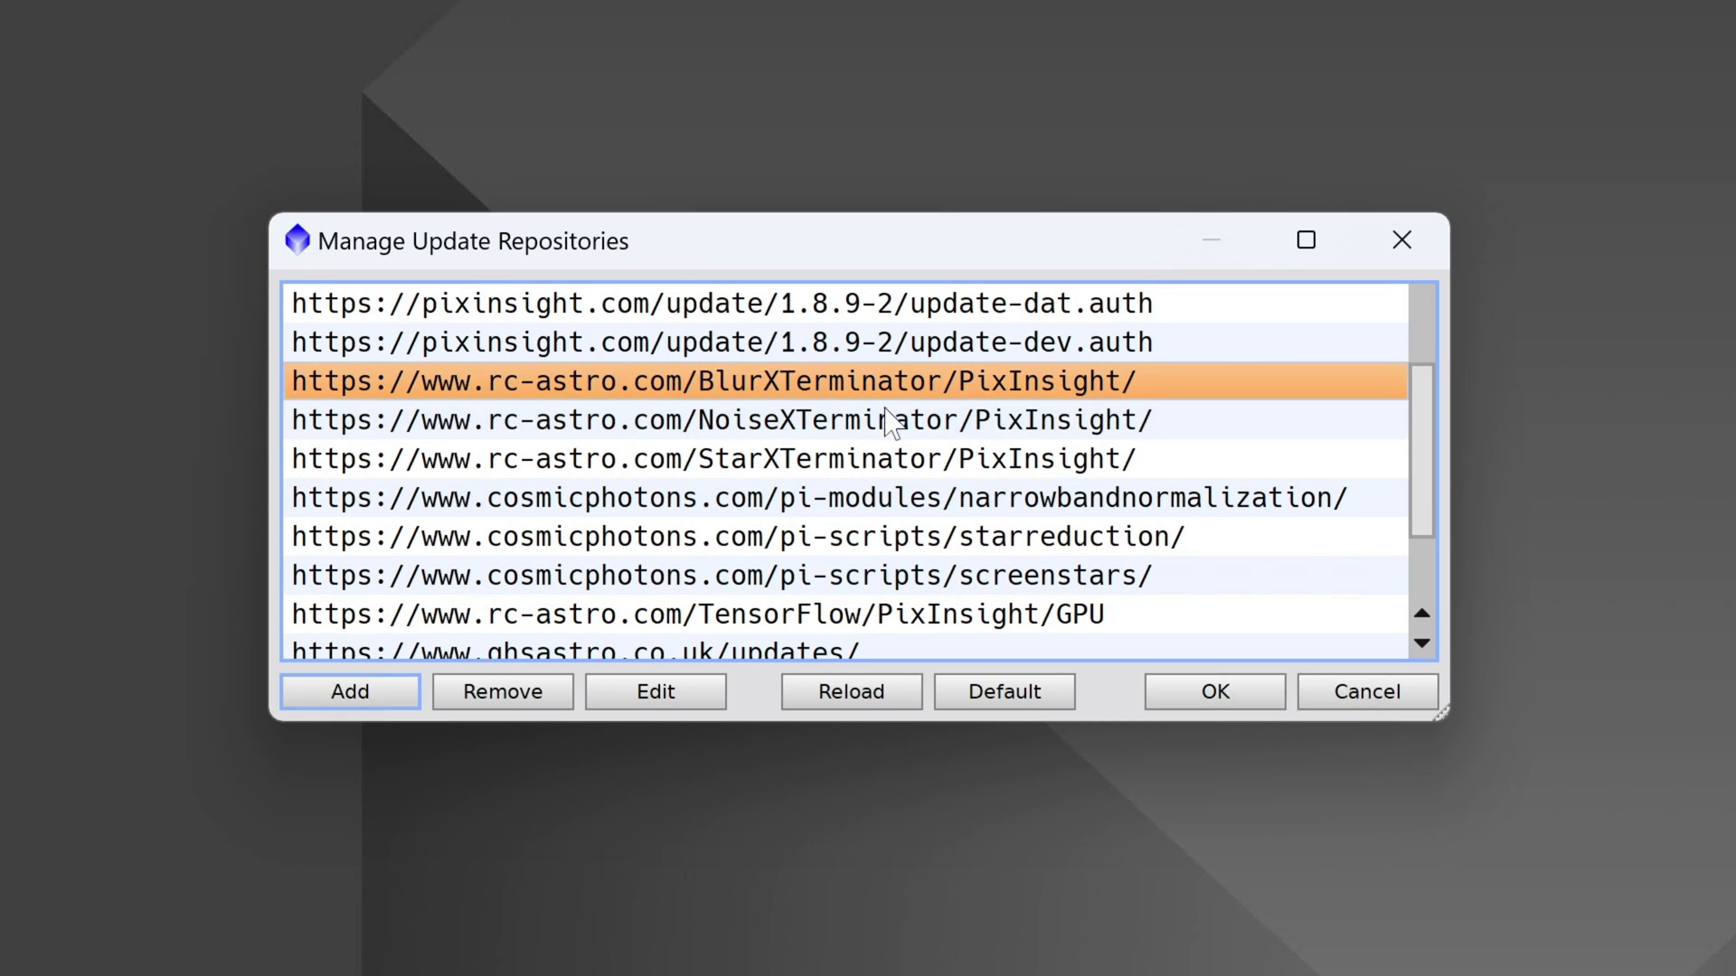
click(896, 425)
click(897, 461)
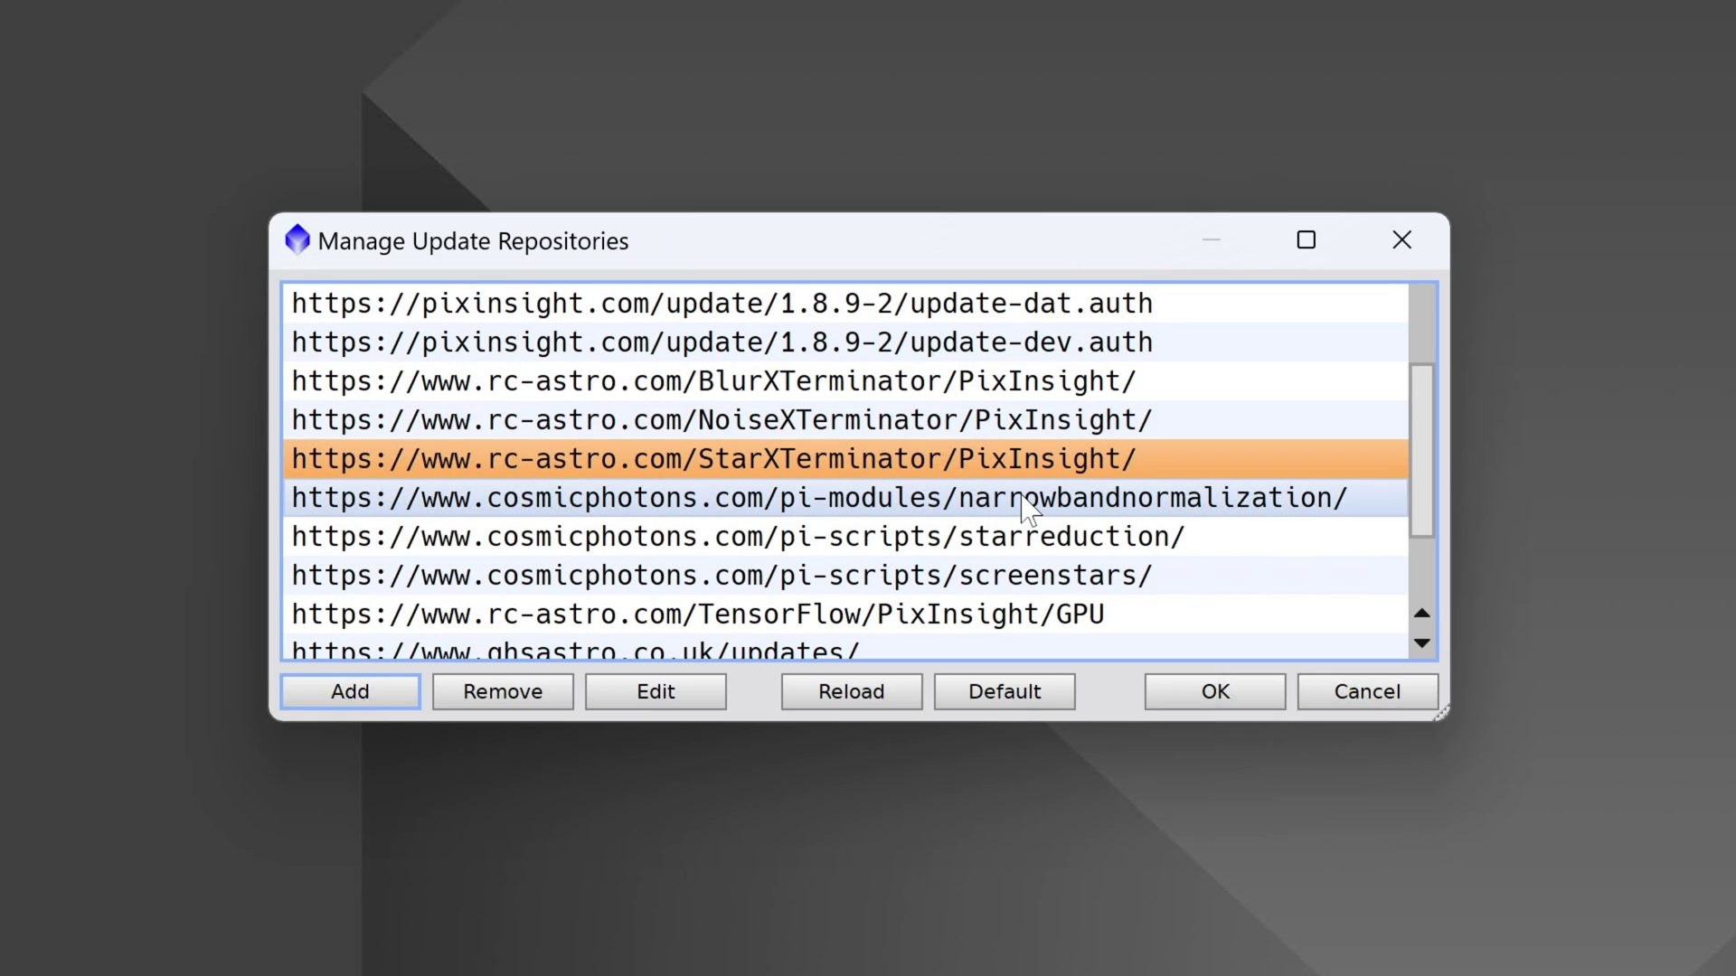
click(1053, 615)
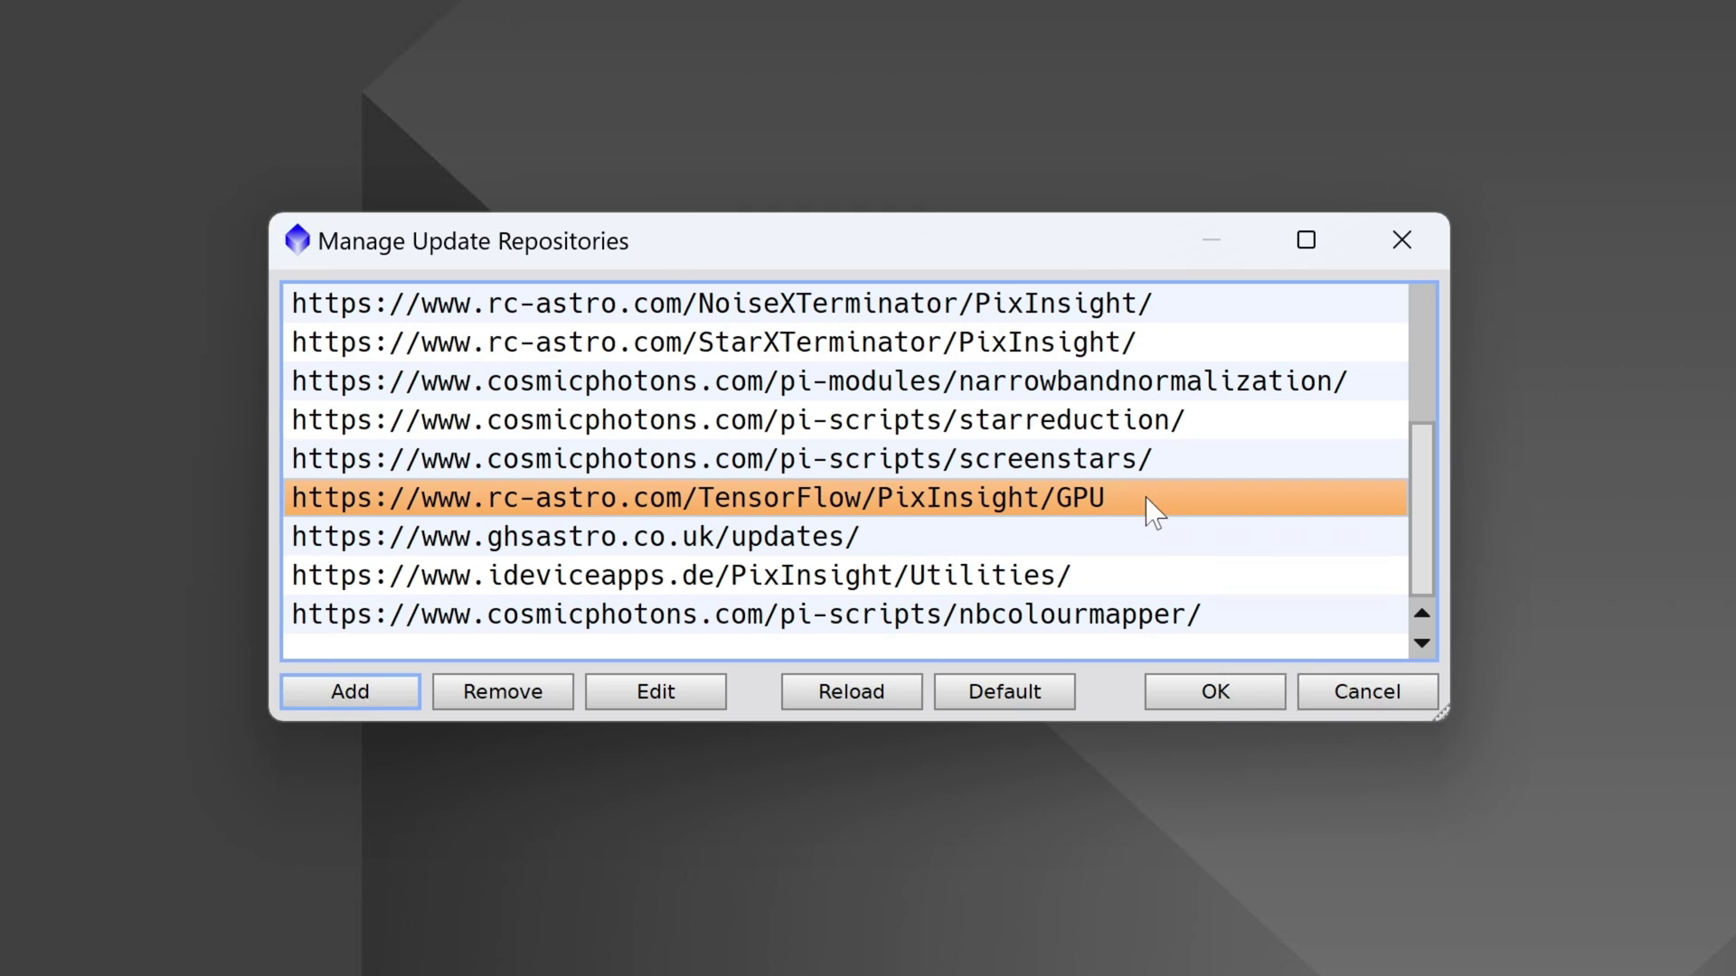
click(1259, 343)
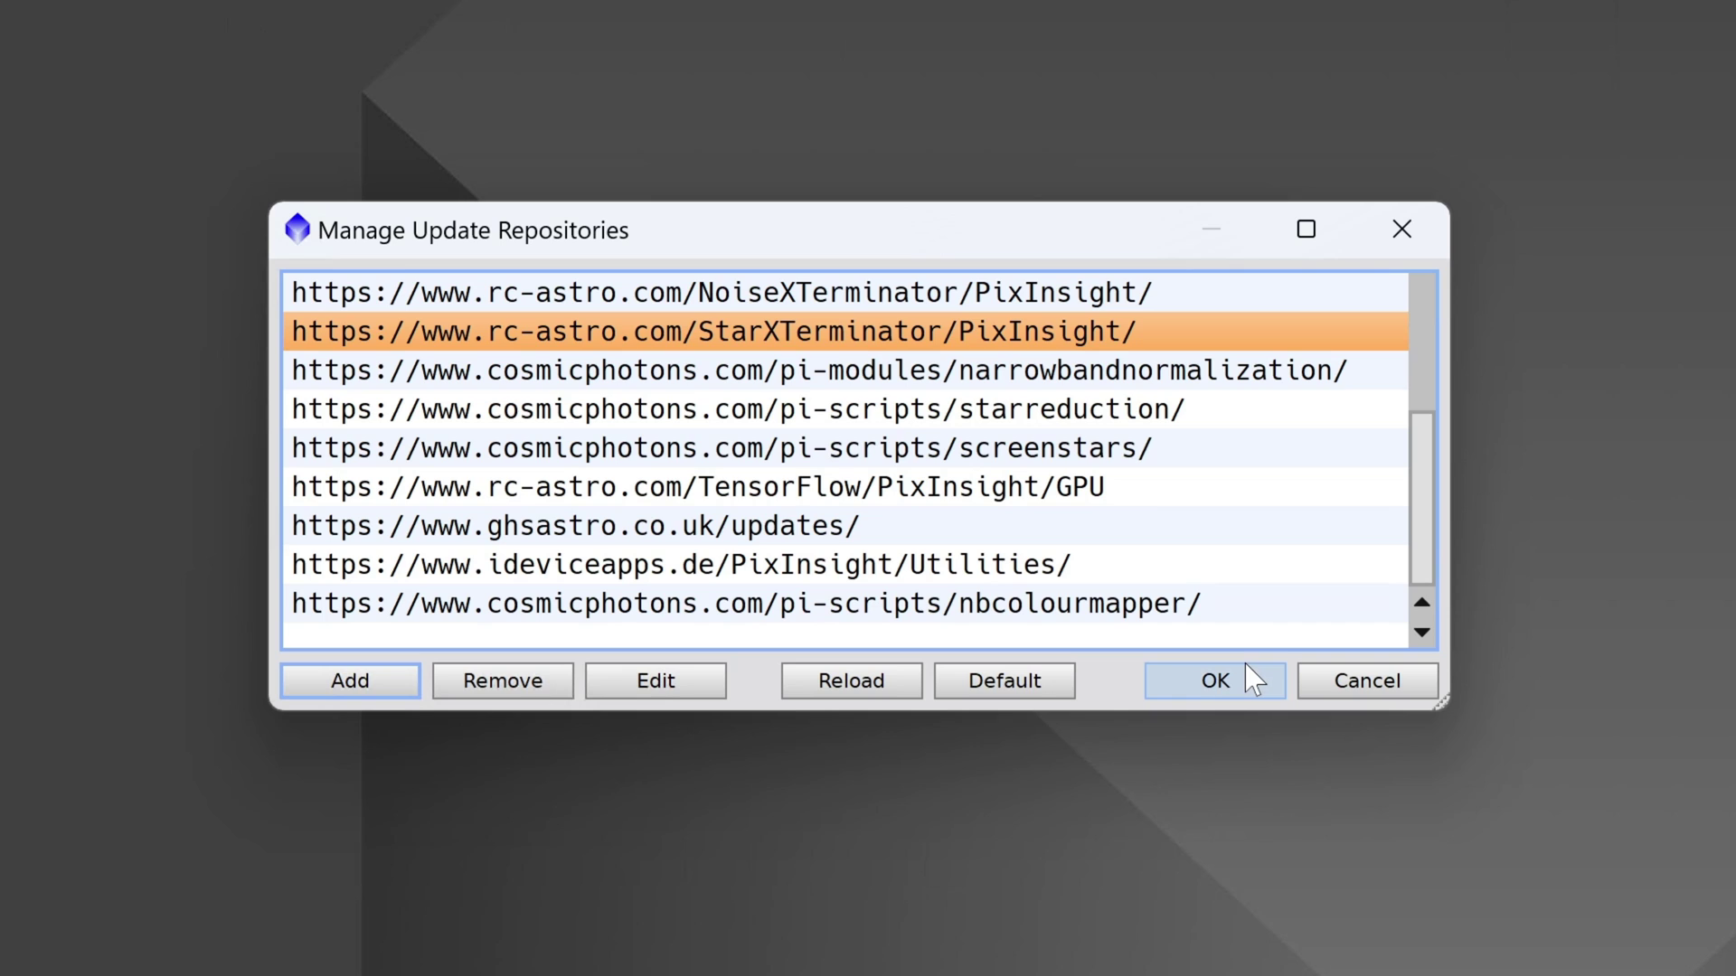
Step: Accept the repository list, run Check for Updates, and dismiss the no-updates notice
click(1216, 680)
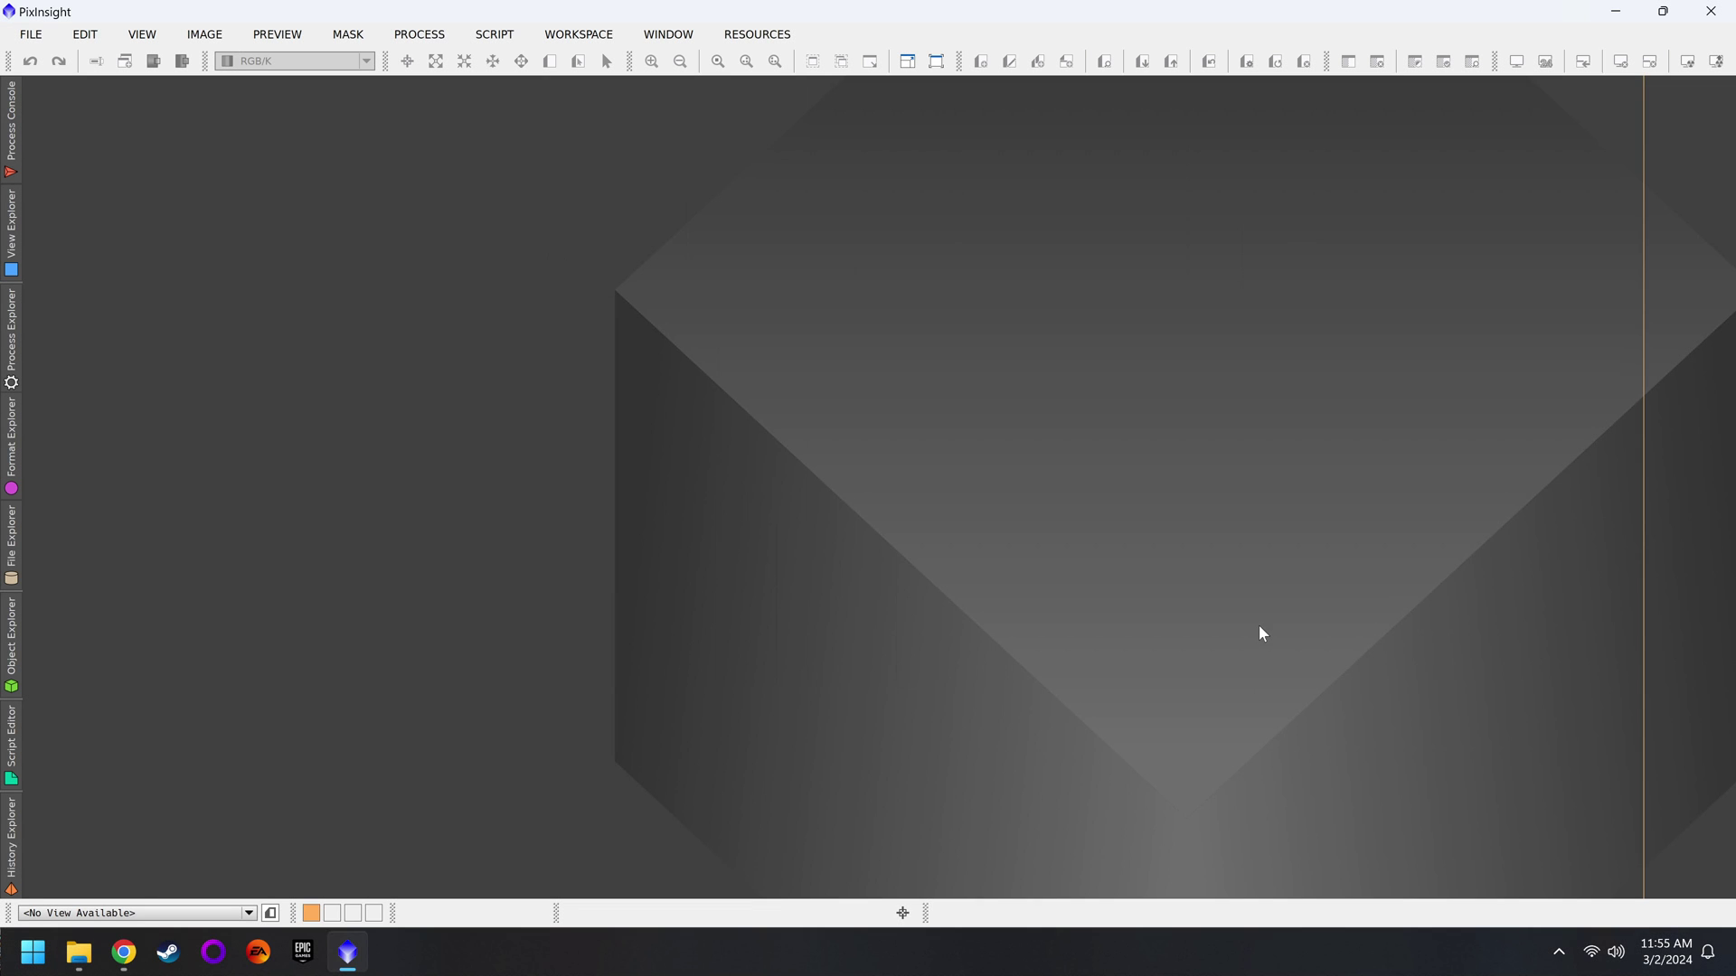
click(763, 35)
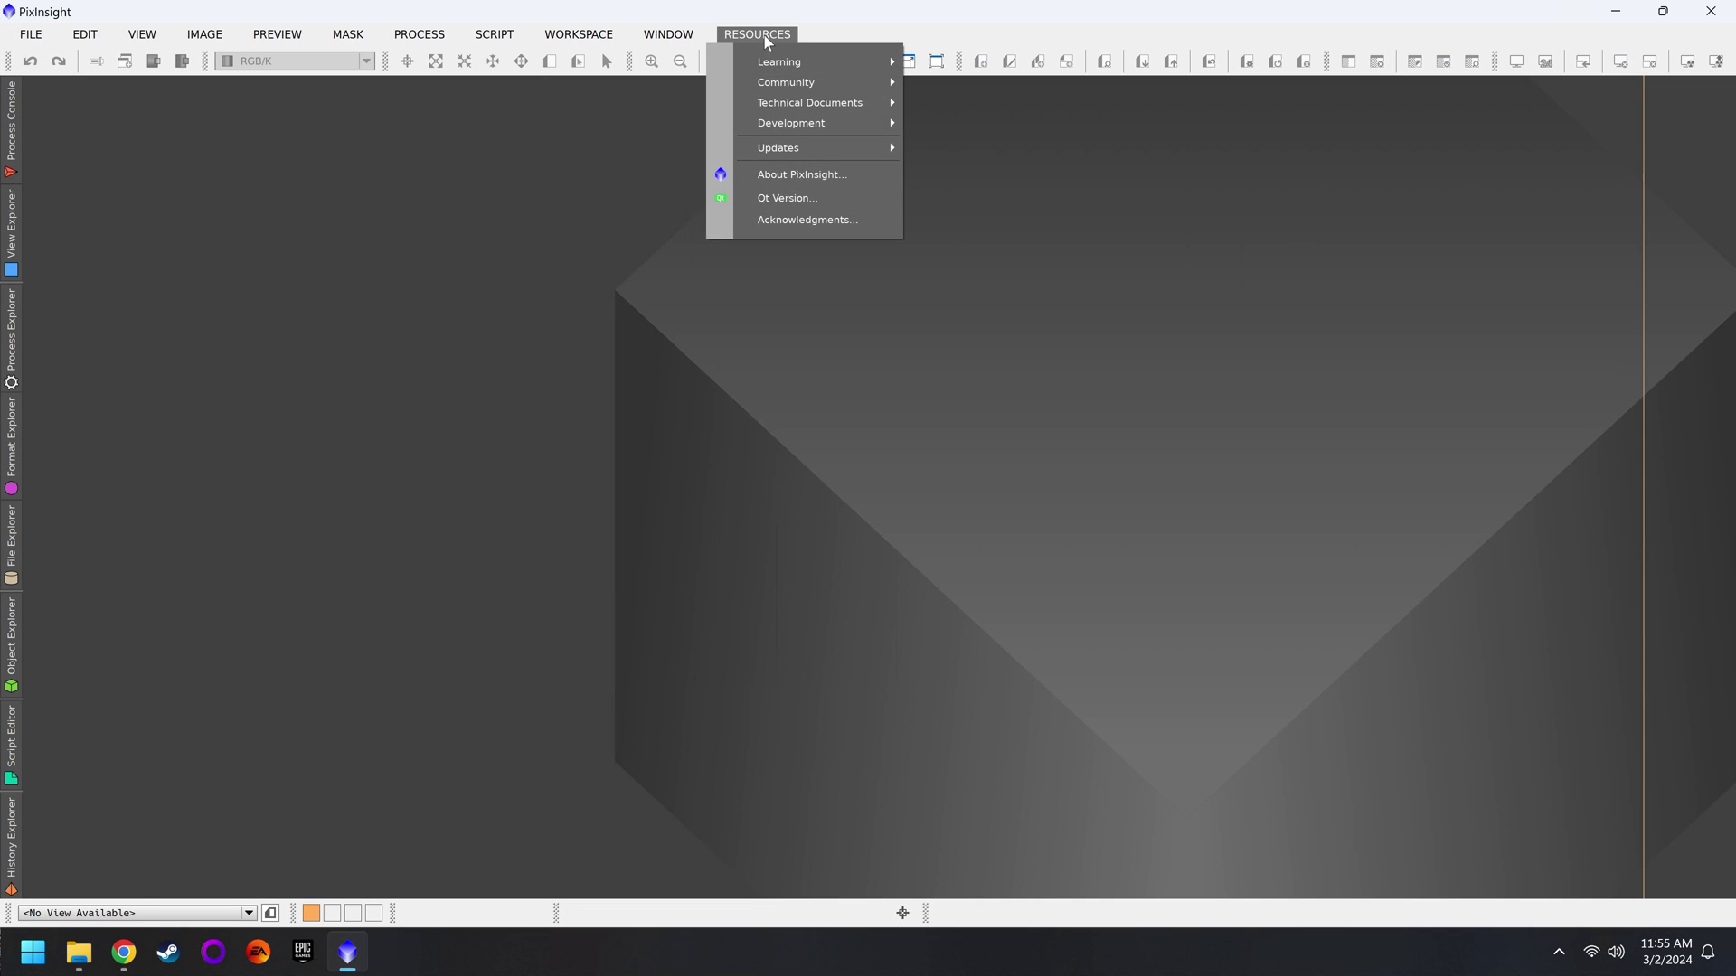
mouse_move(784, 150)
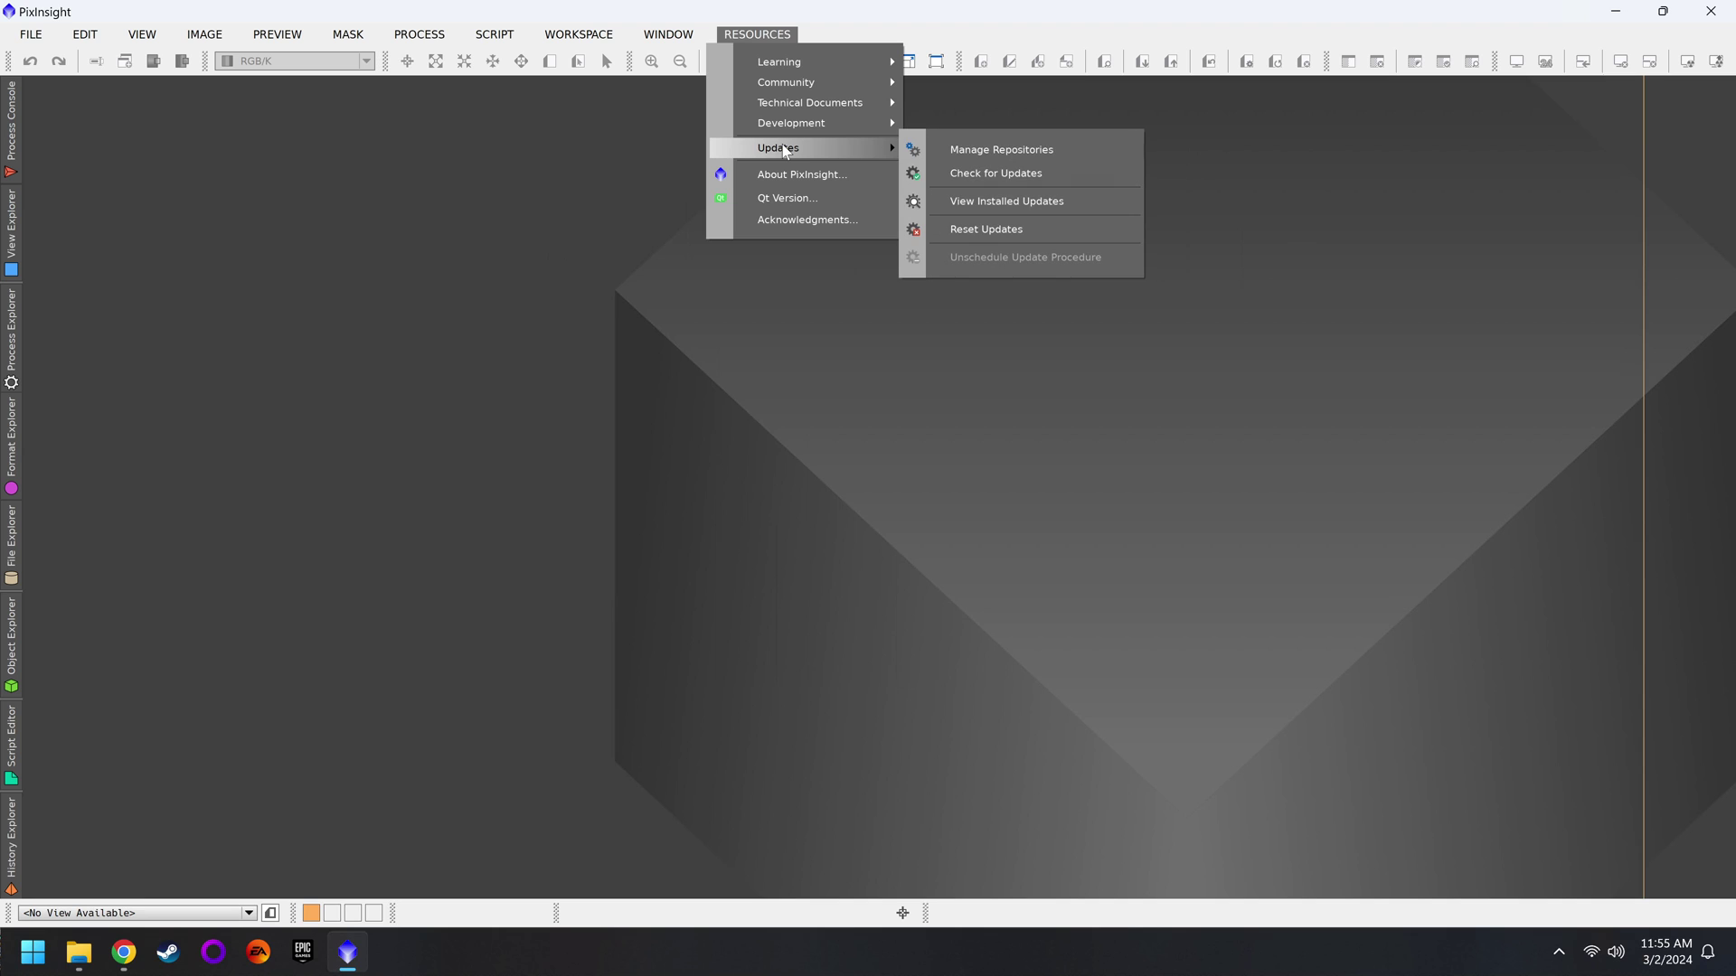
click(1102, 172)
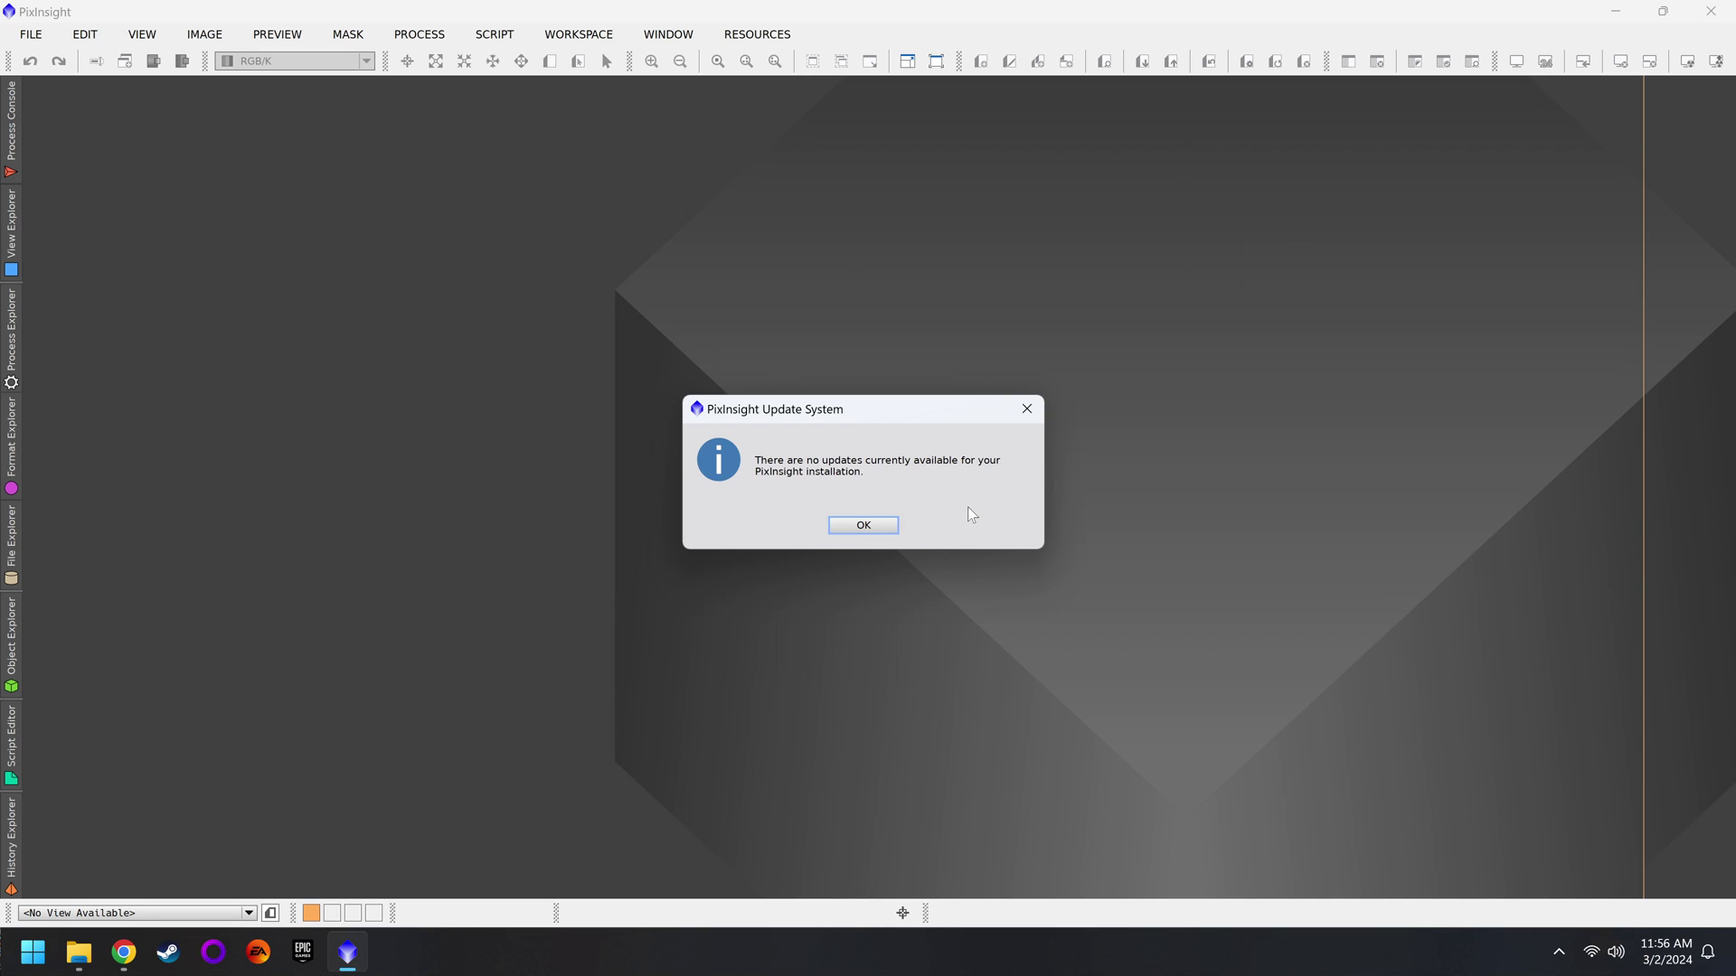
key(Return)
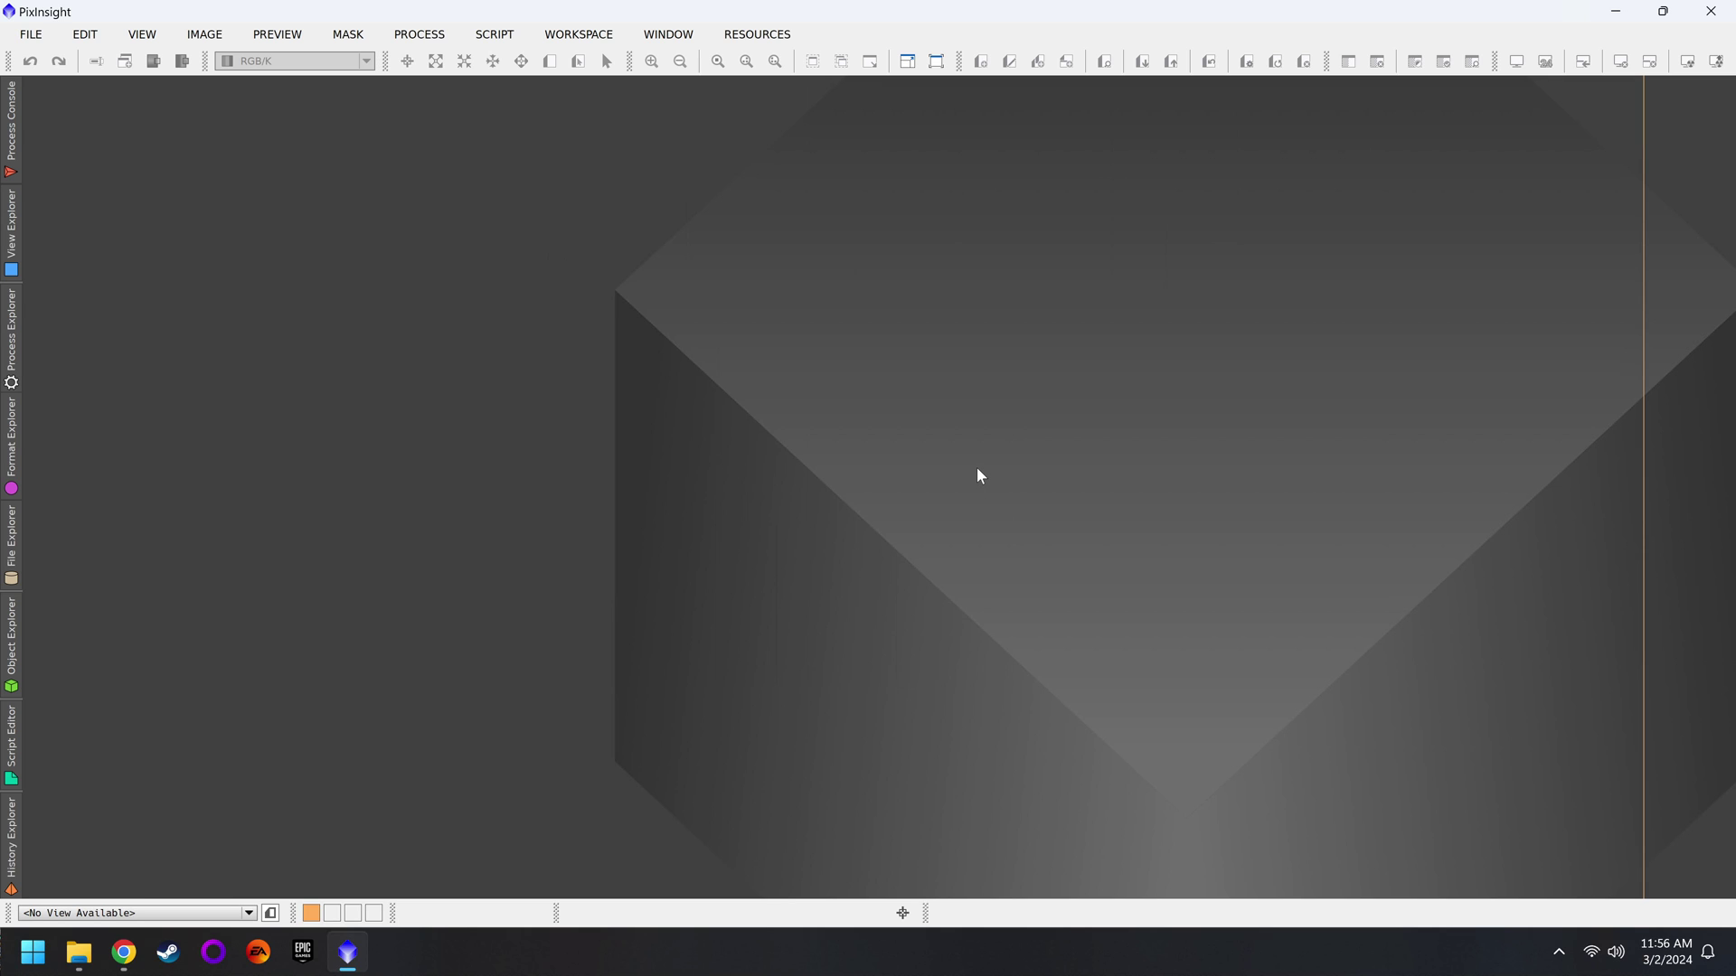
Step: Quit PixInsight from the File menu, close File Explorer, and show the desktop
click(31, 34)
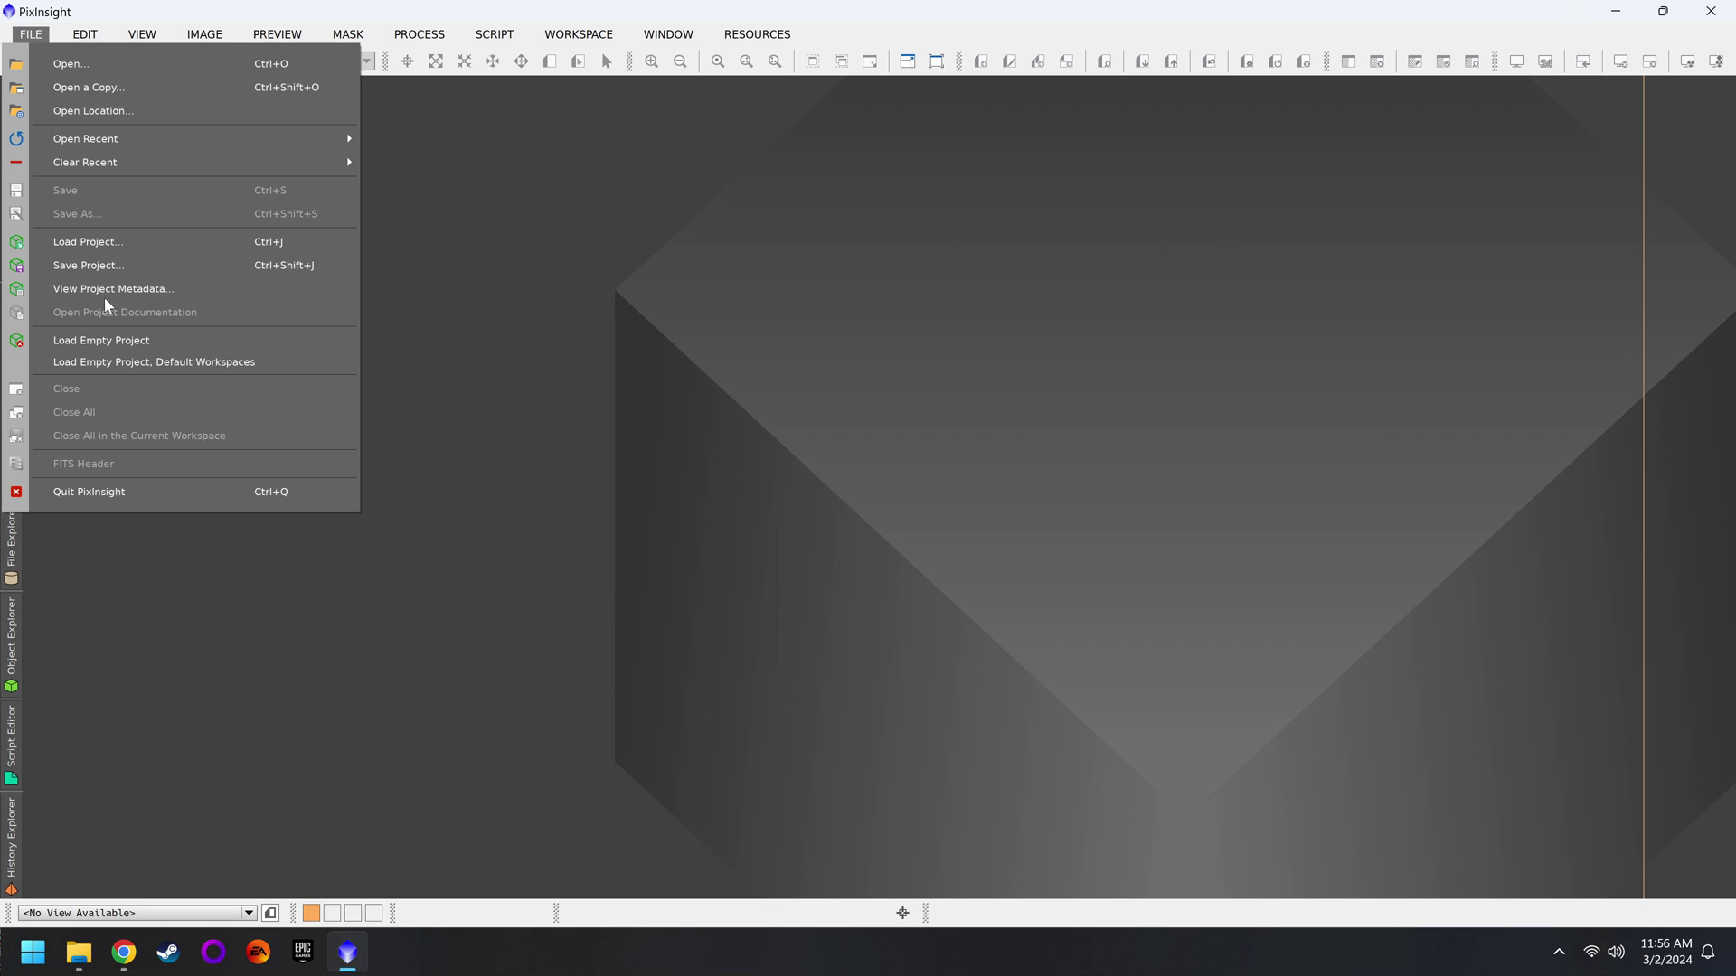
click(85, 489)
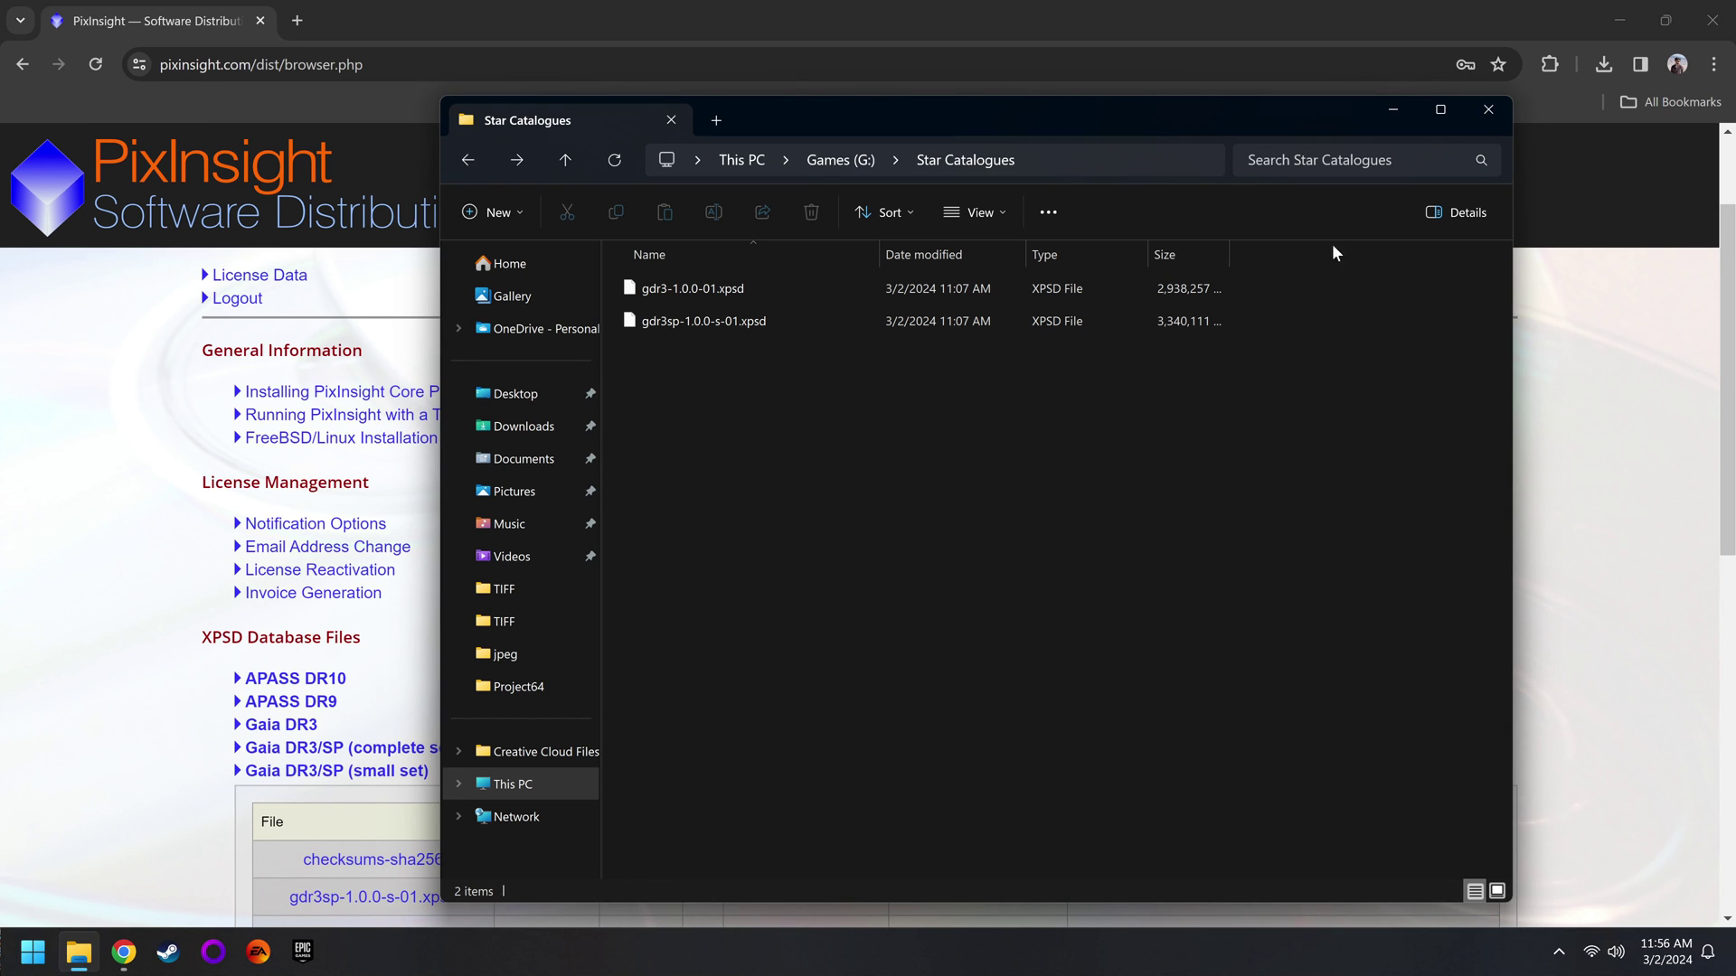
click(1487, 109)
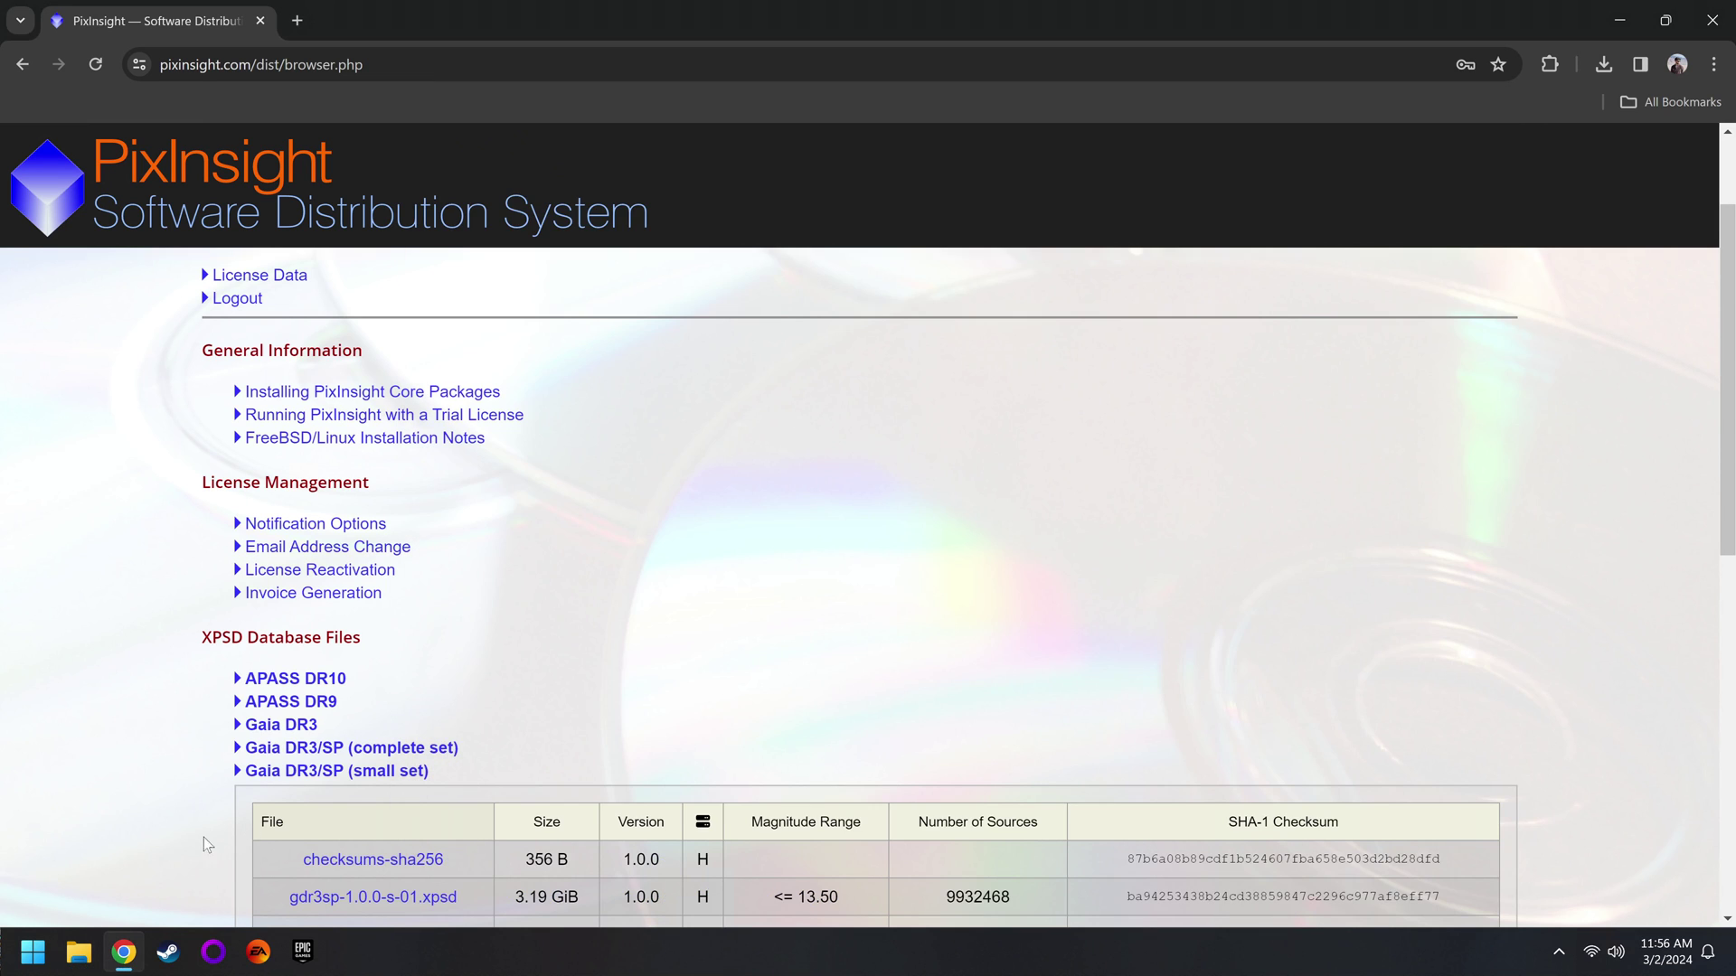
key(super+d)
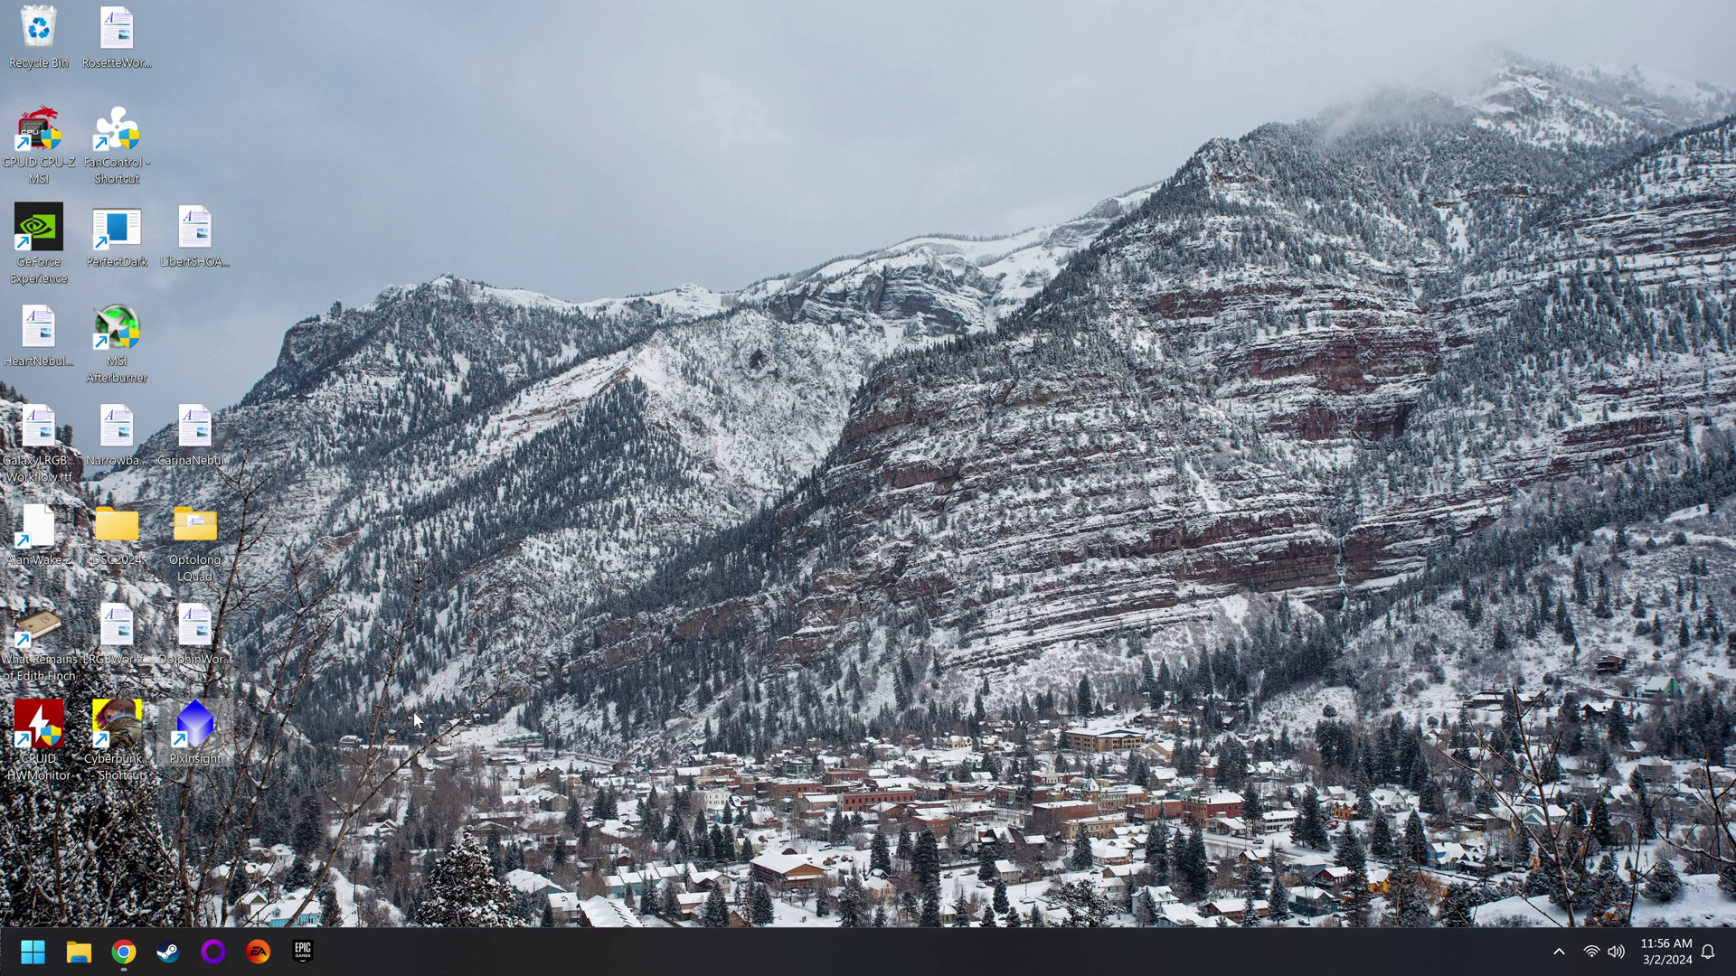
Step: Launch PixInsight from its desktop shortcut
double_click(193, 729)
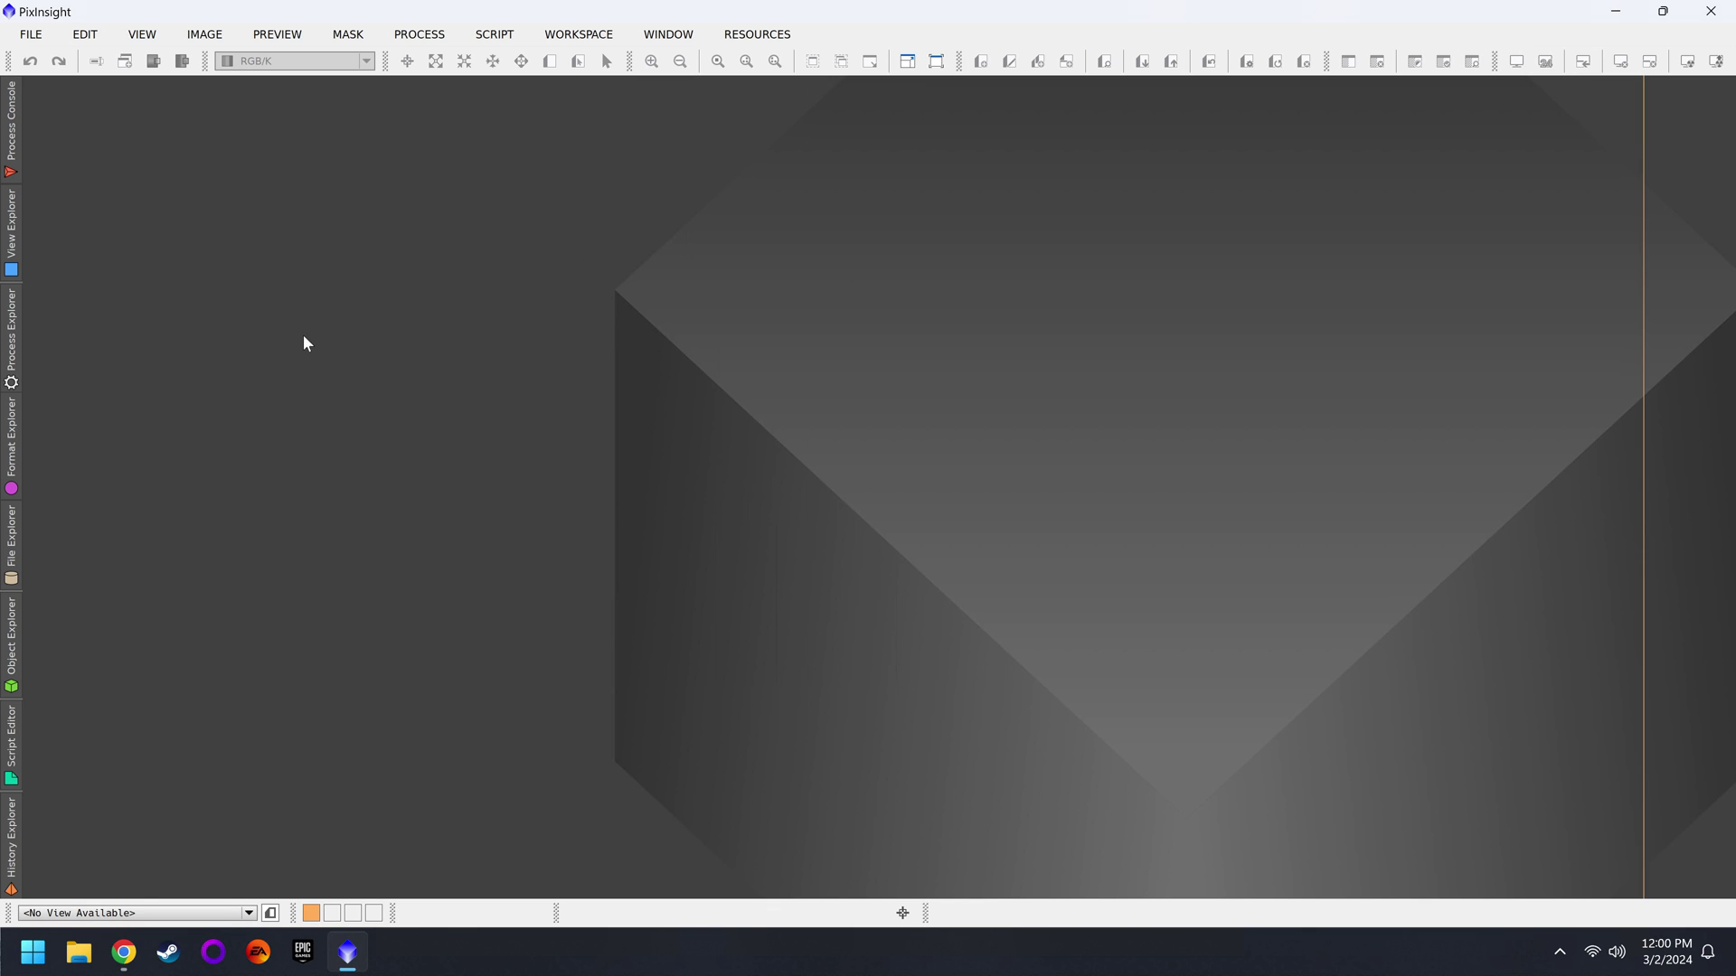
Step: Choose View > Default Control Bars, then reopen the View menu and dismiss it
click(142, 35)
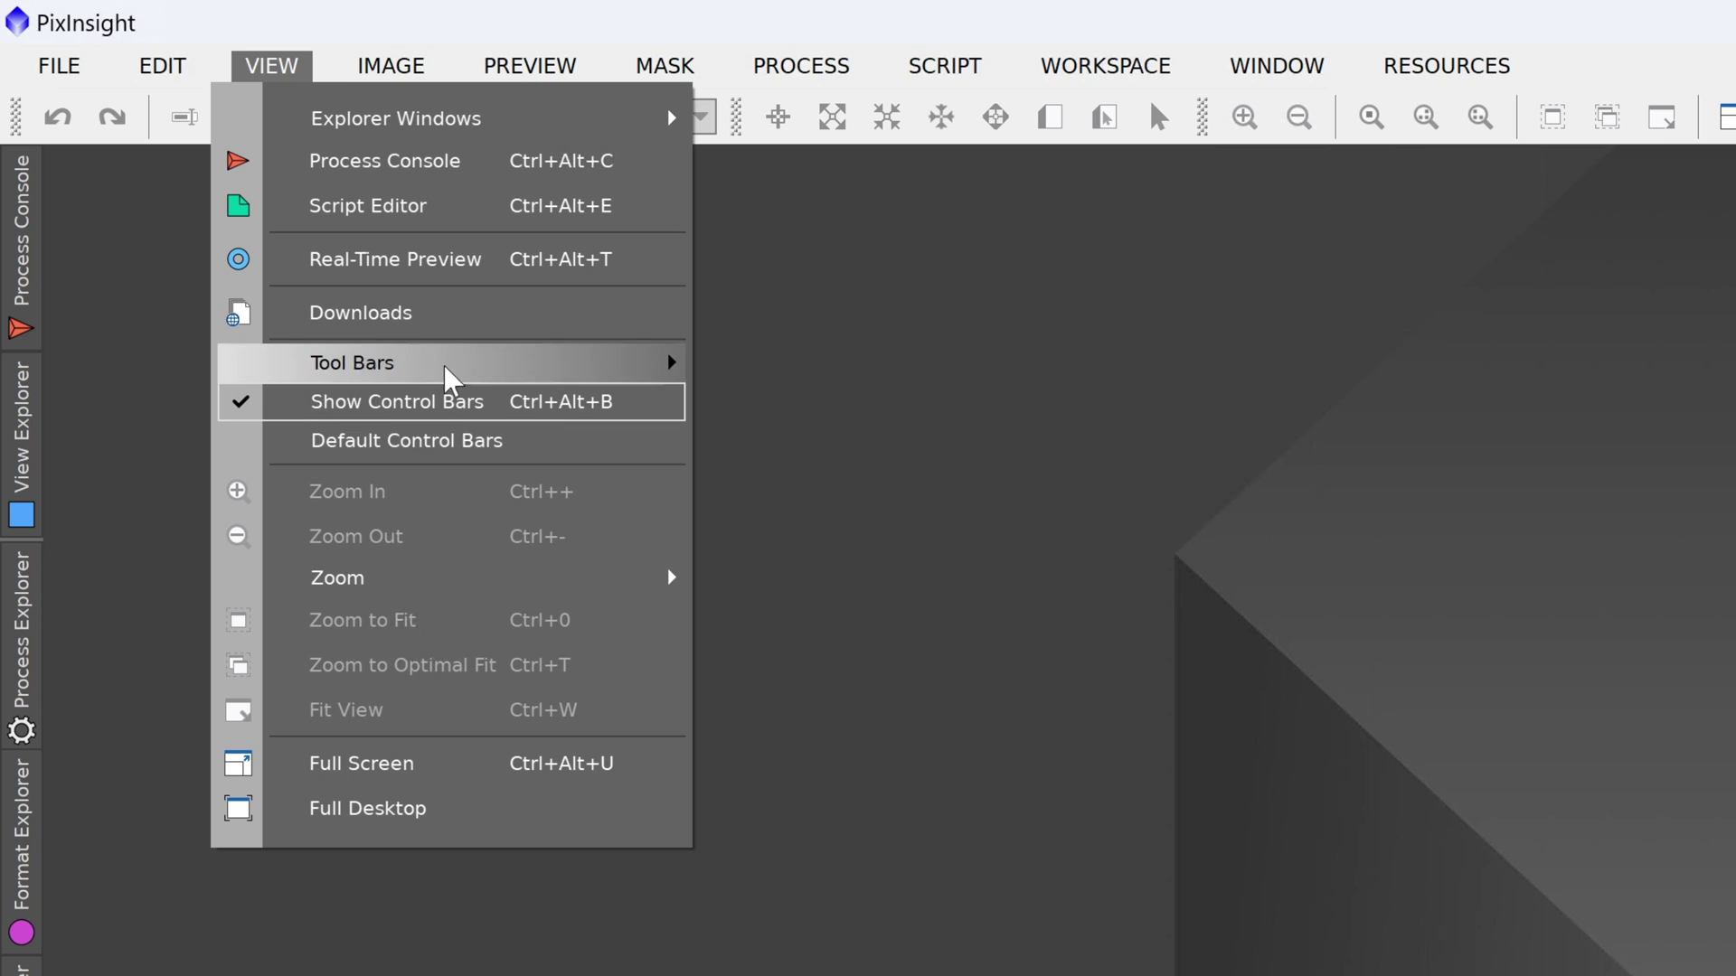
mouse_move(449, 376)
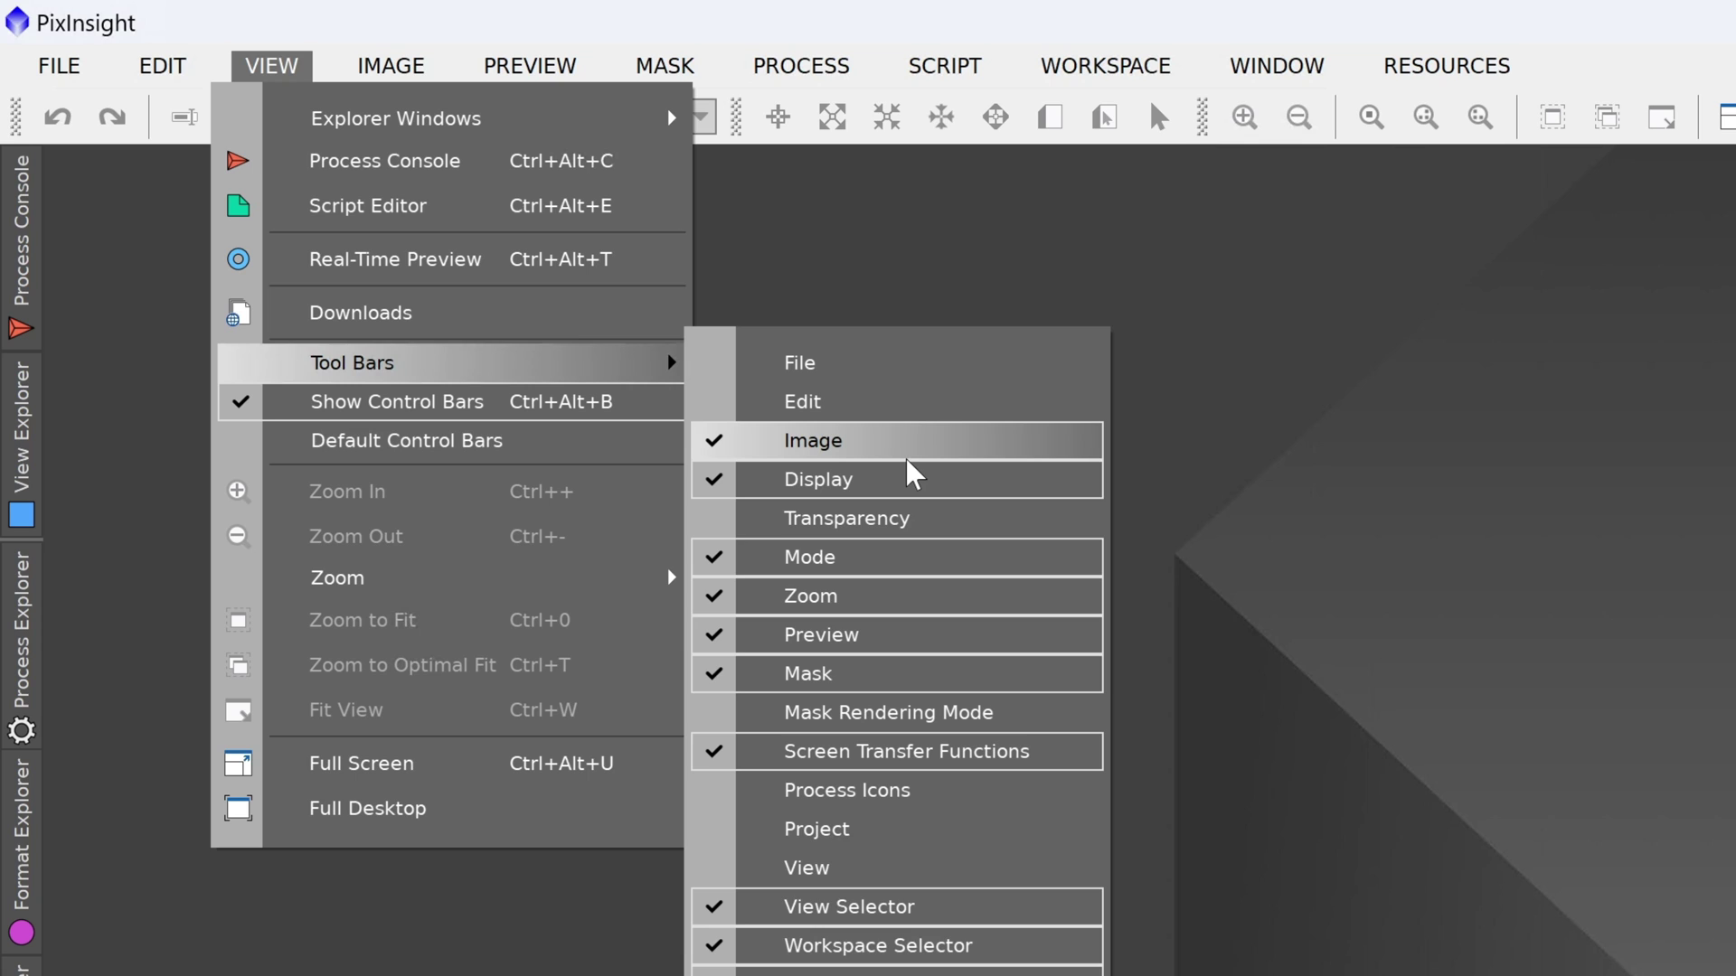
click(532, 446)
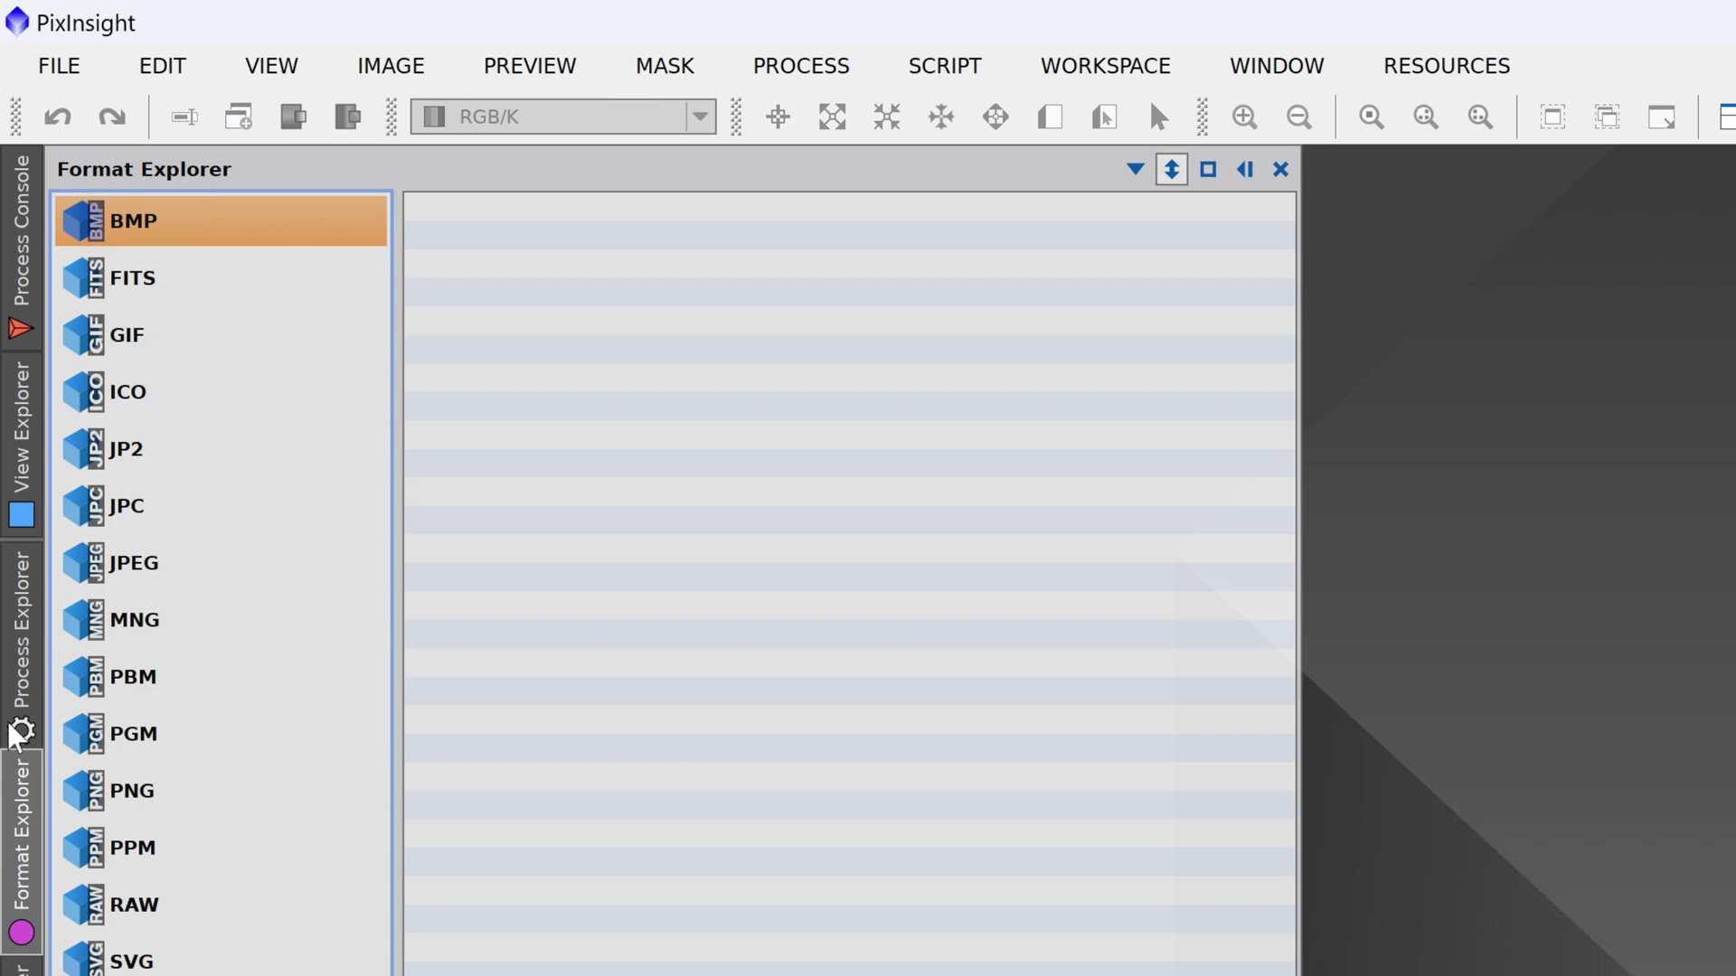
mouse_move(11, 669)
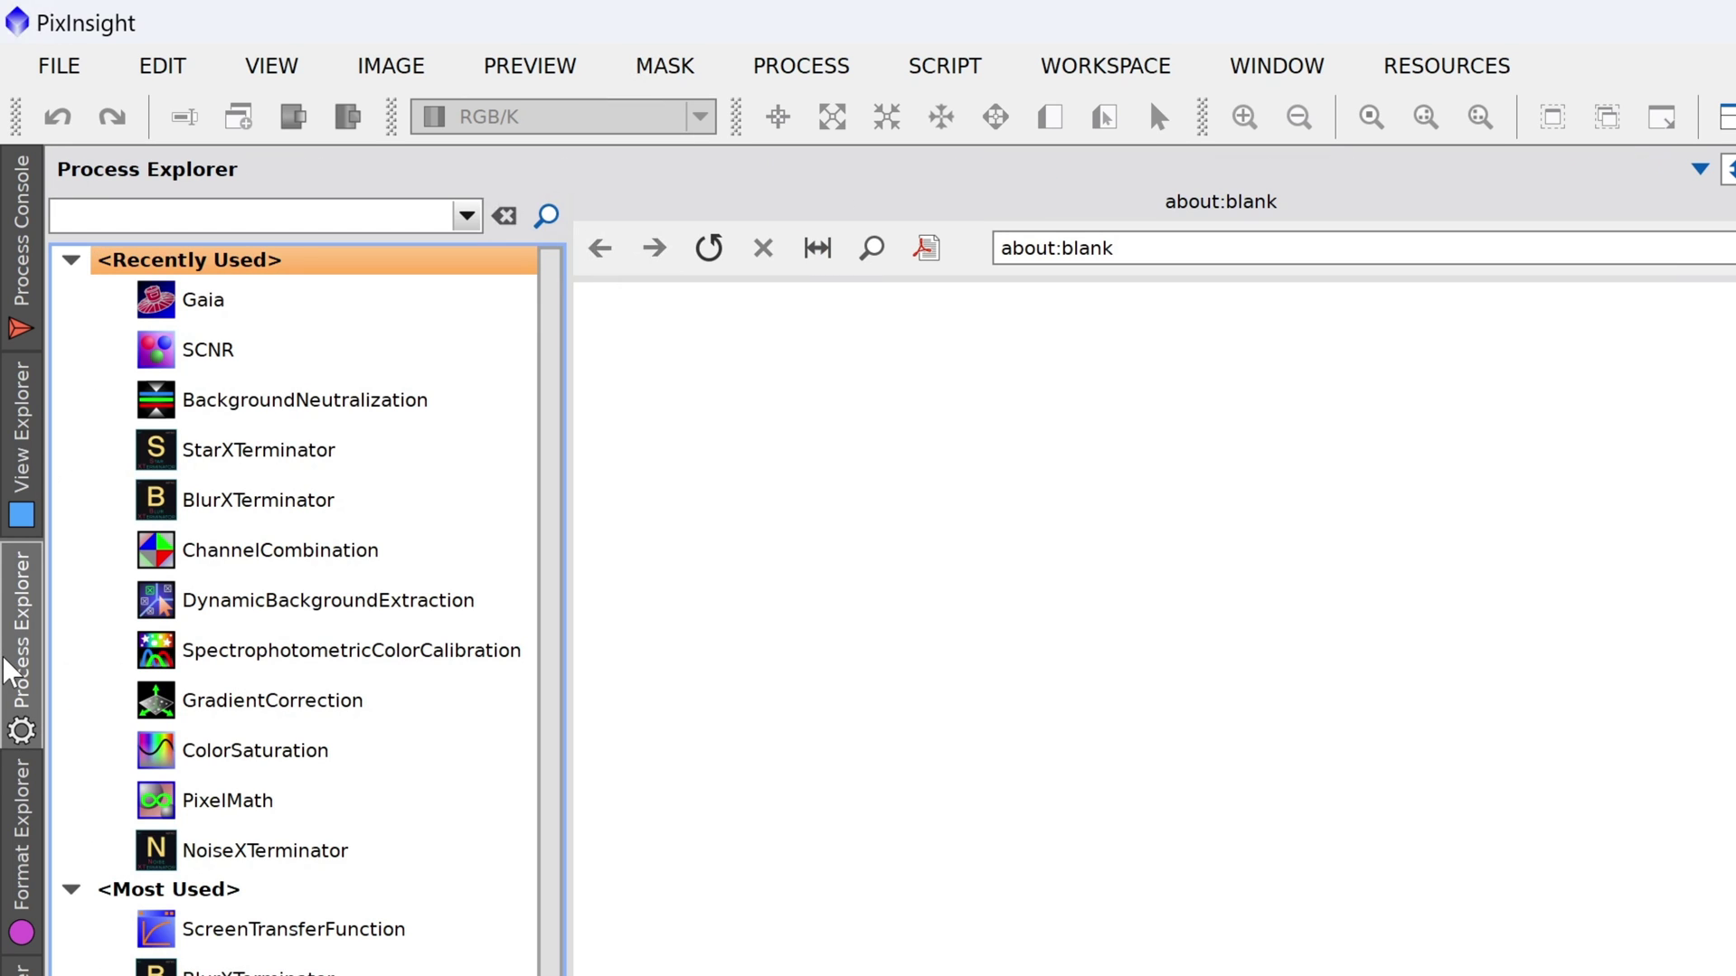
mouse_move(9, 253)
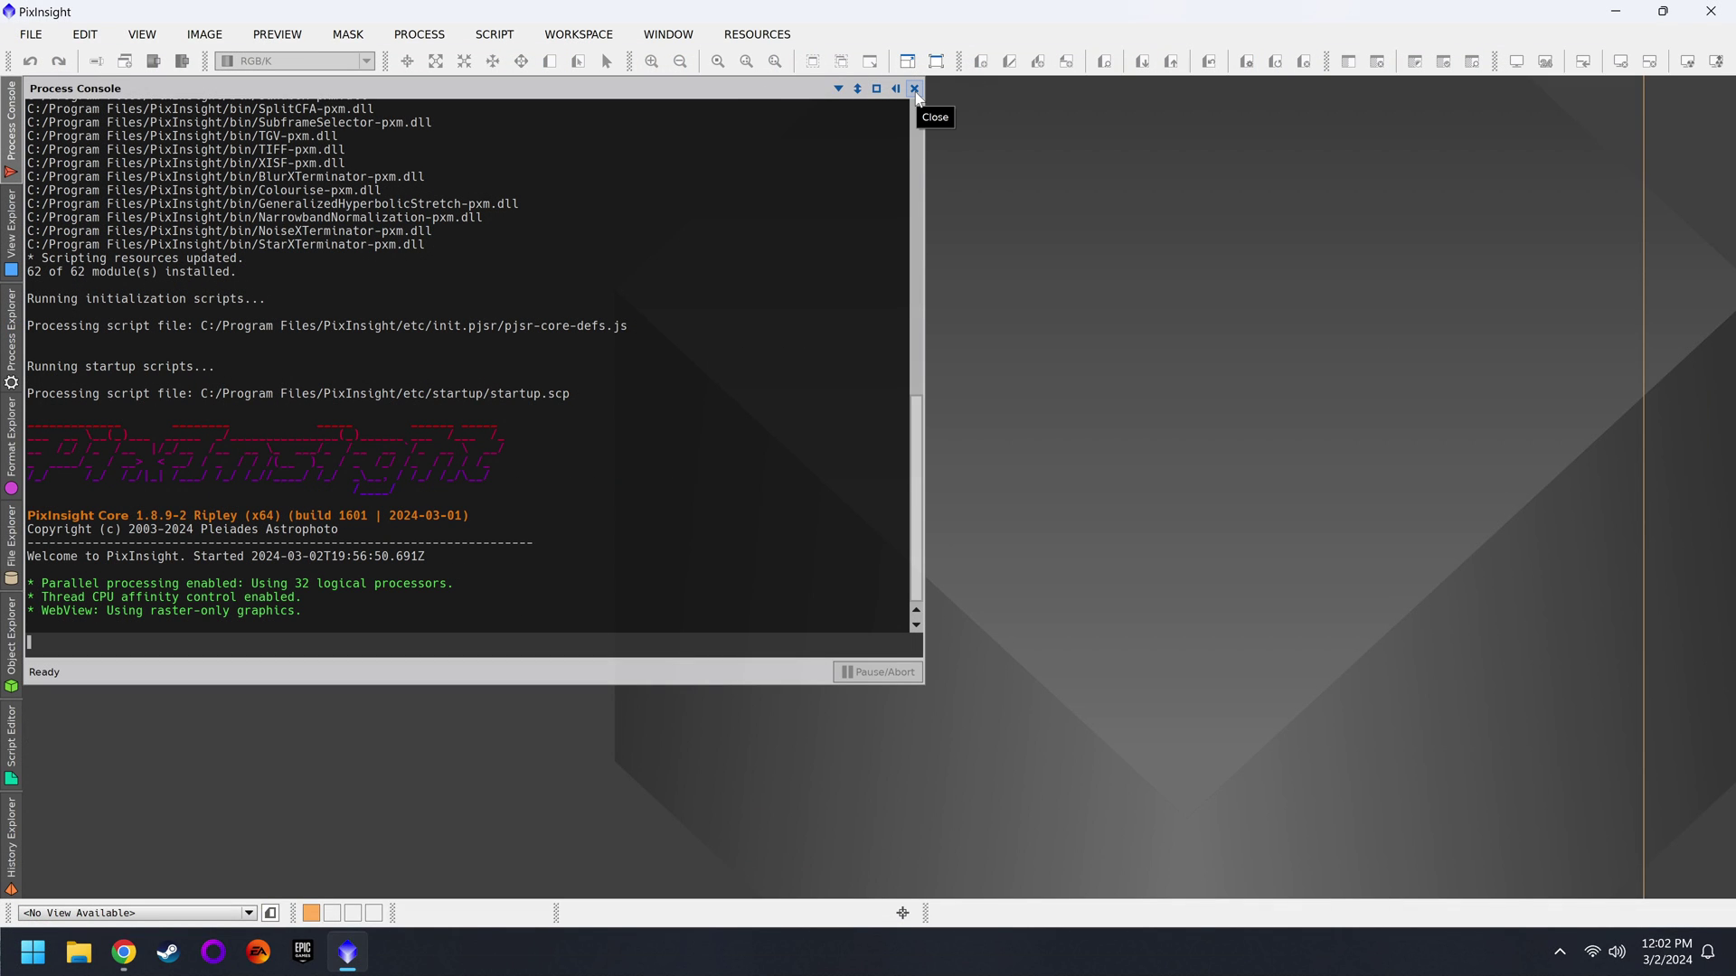
click(153, 35)
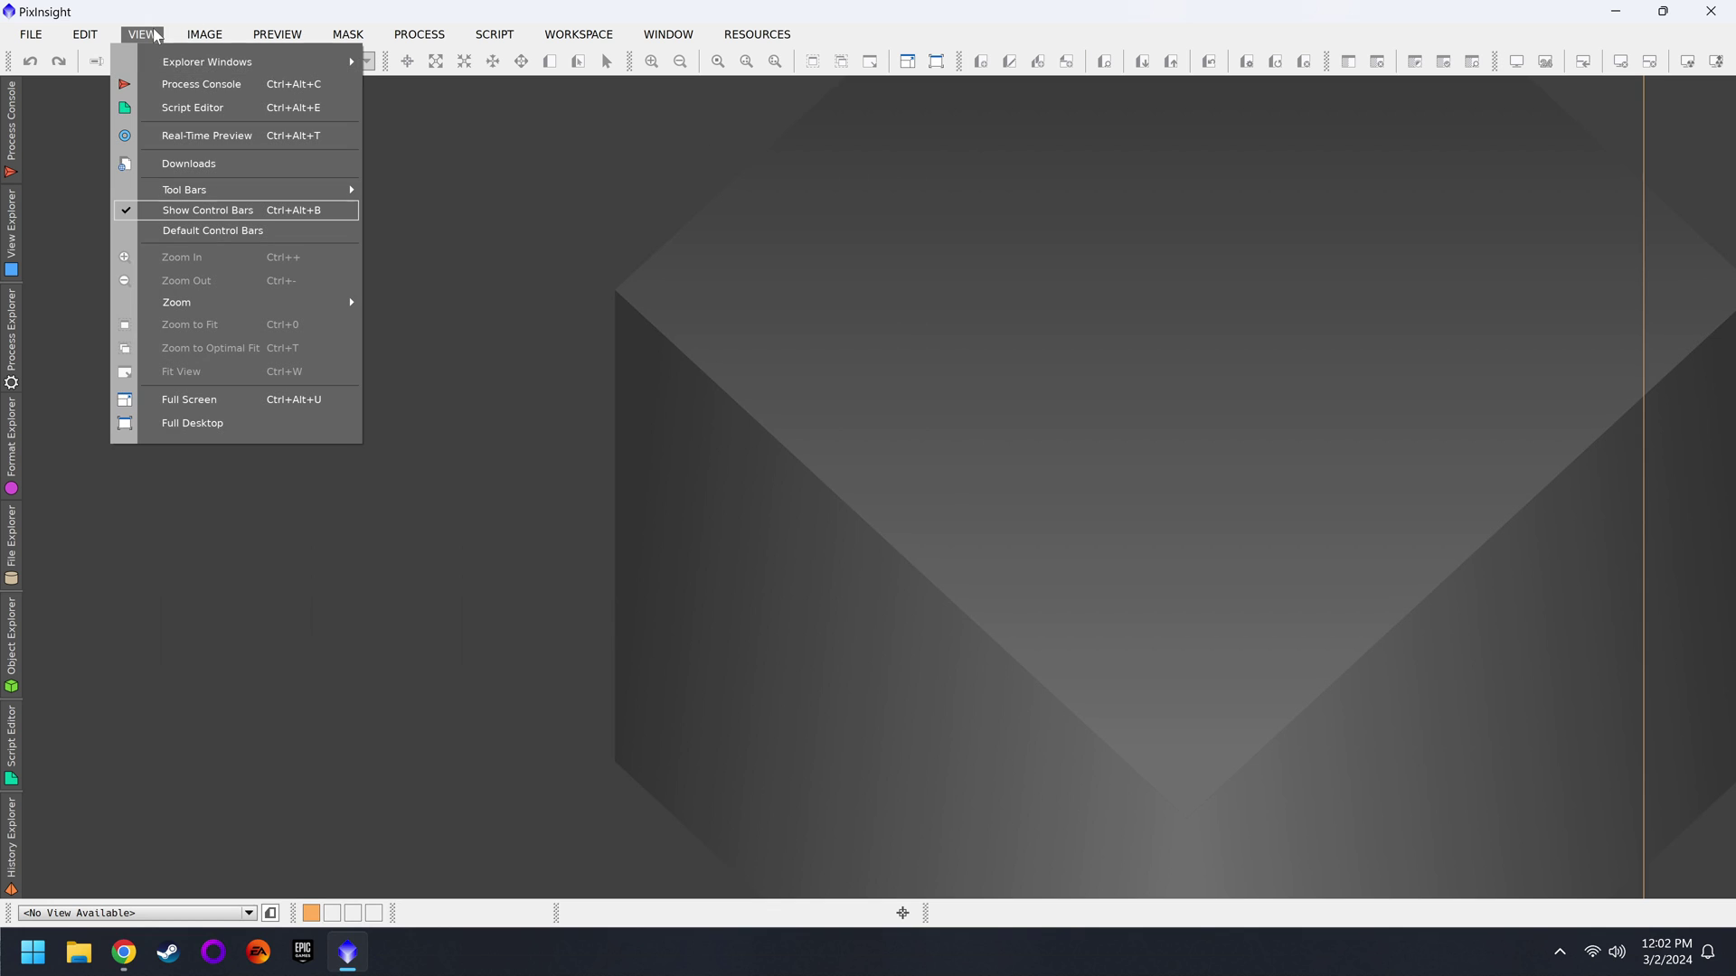
mouse_move(163, 63)
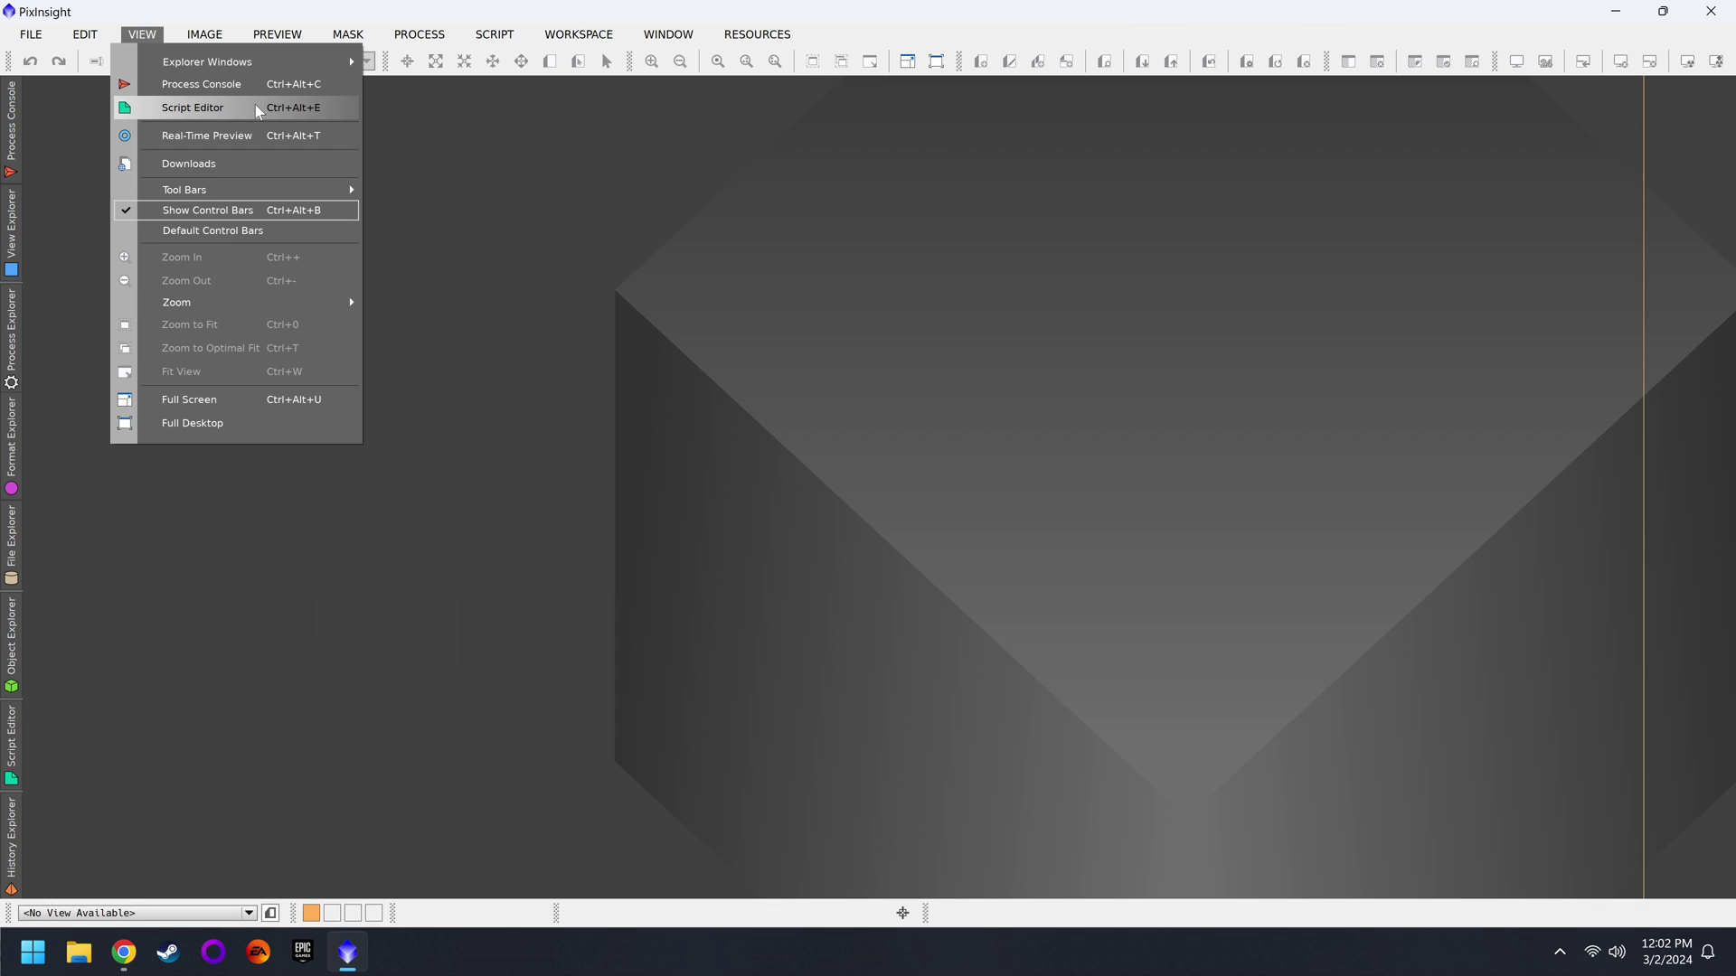
click(58, 115)
click(9, 131)
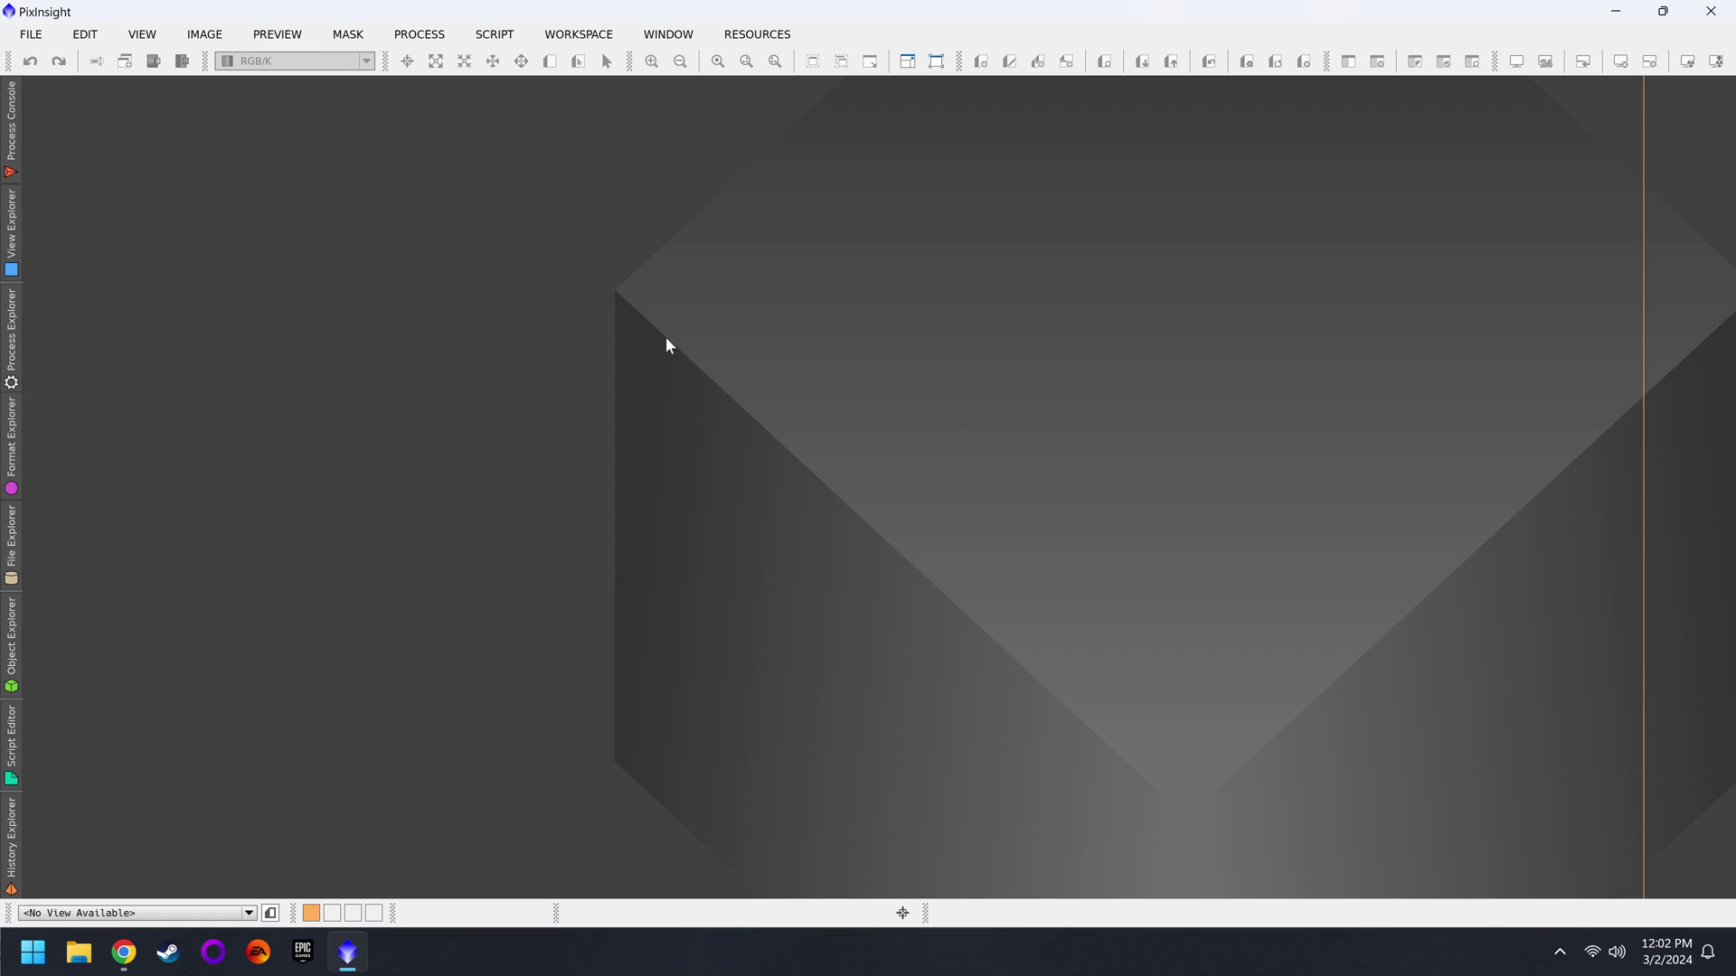
Step: Open Global Preferences at the Core UI Resources page
click(90, 36)
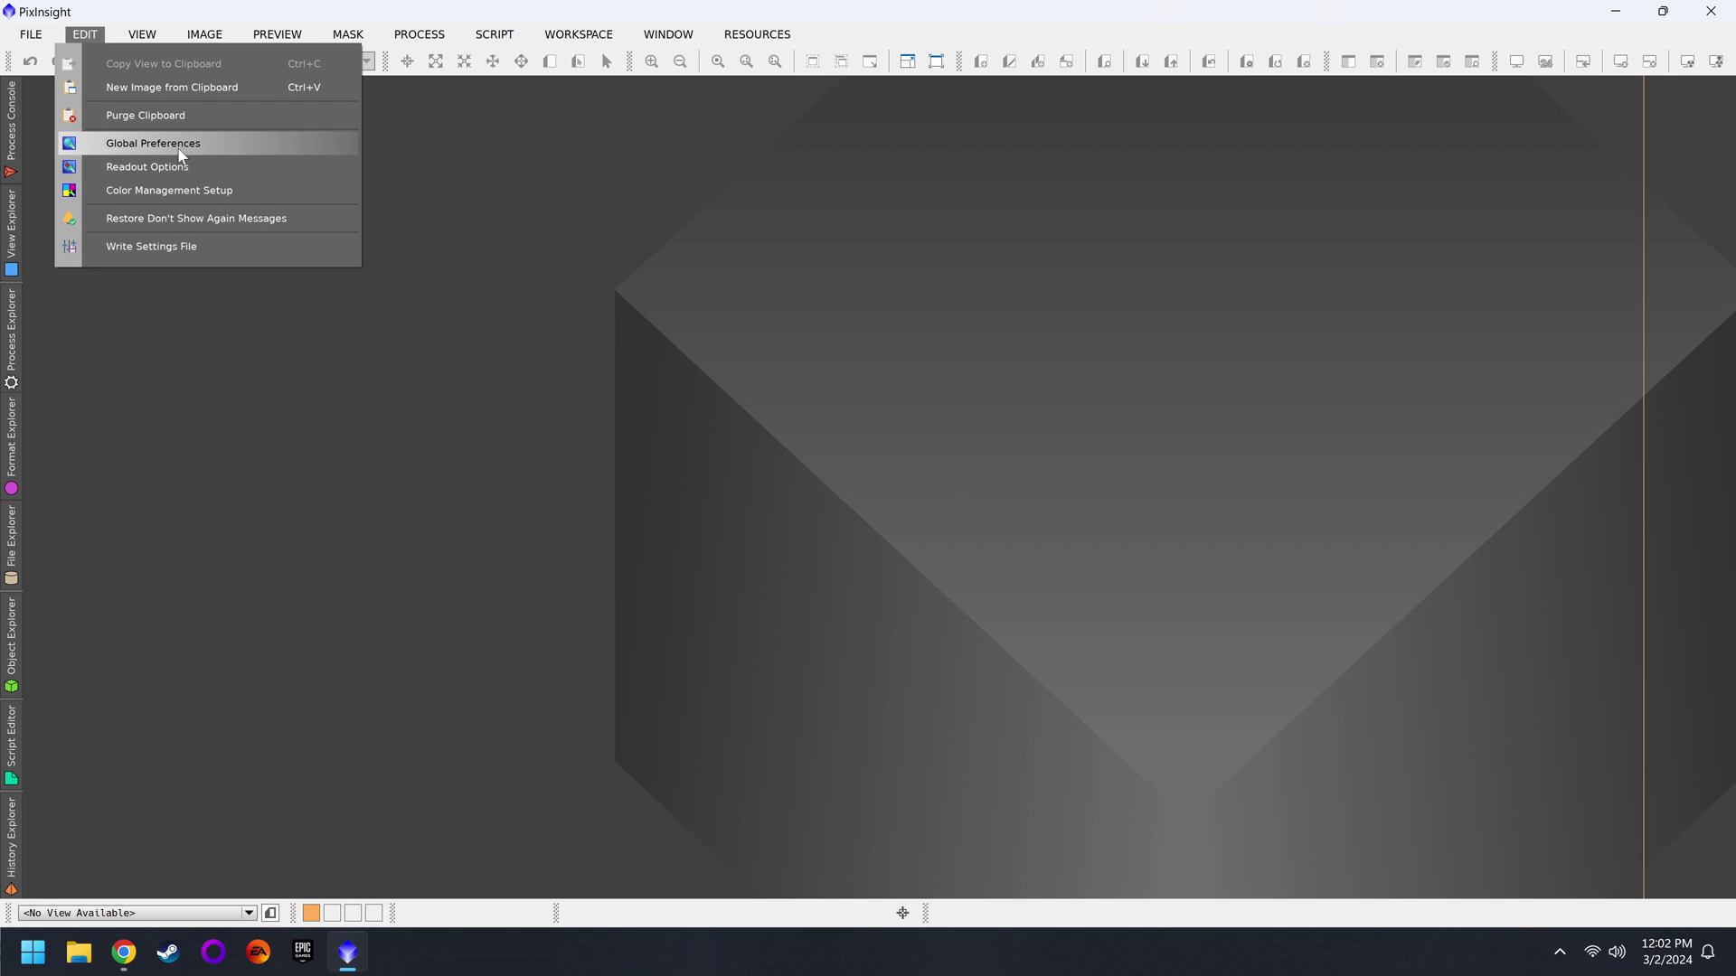
click(240, 148)
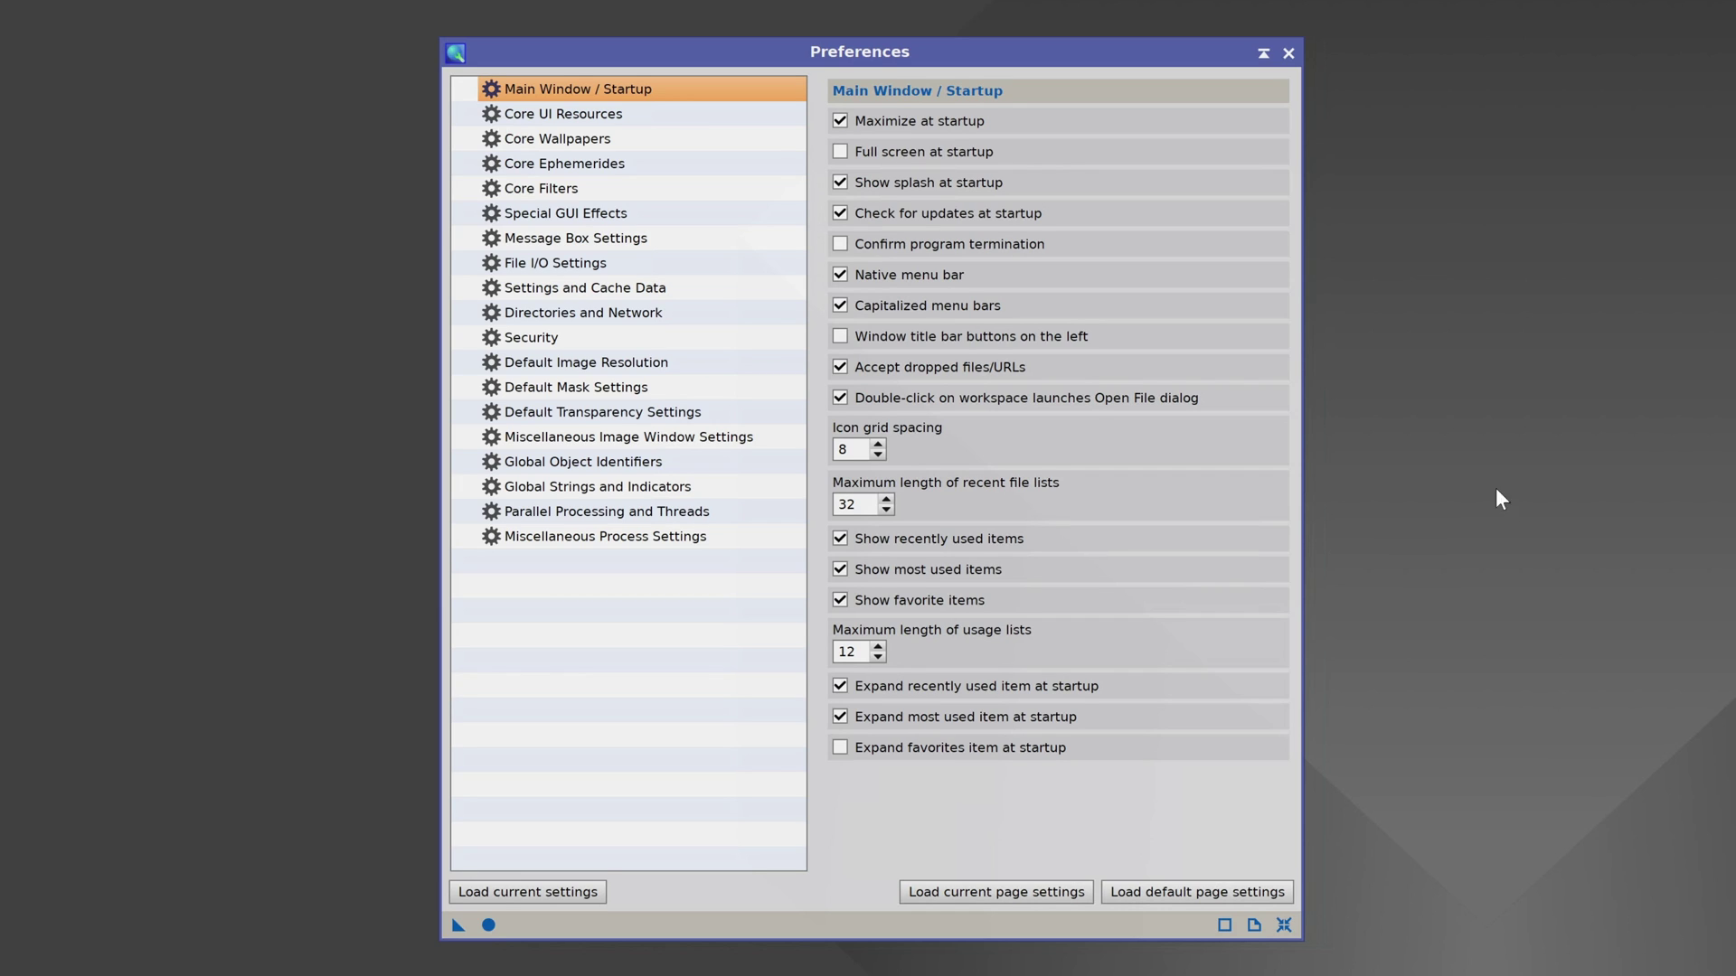
click(627, 115)
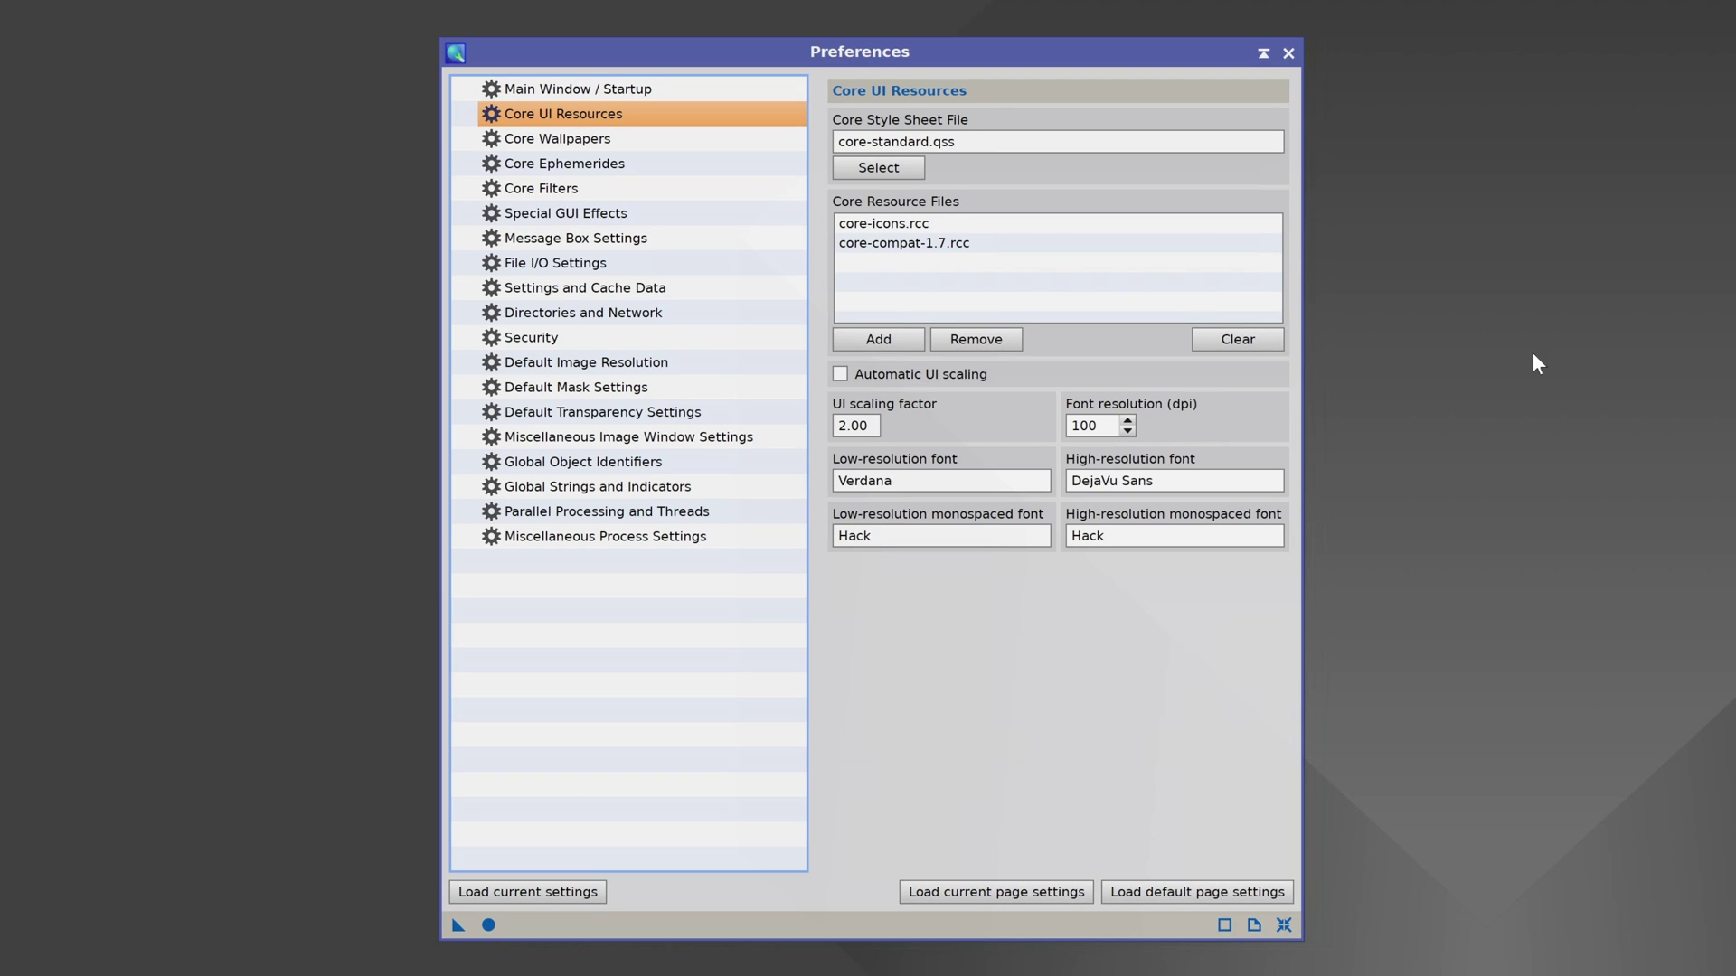
Step: Leave automatic UI scaling off, enter a scaling factor of 4, and Apply Global
click(969, 377)
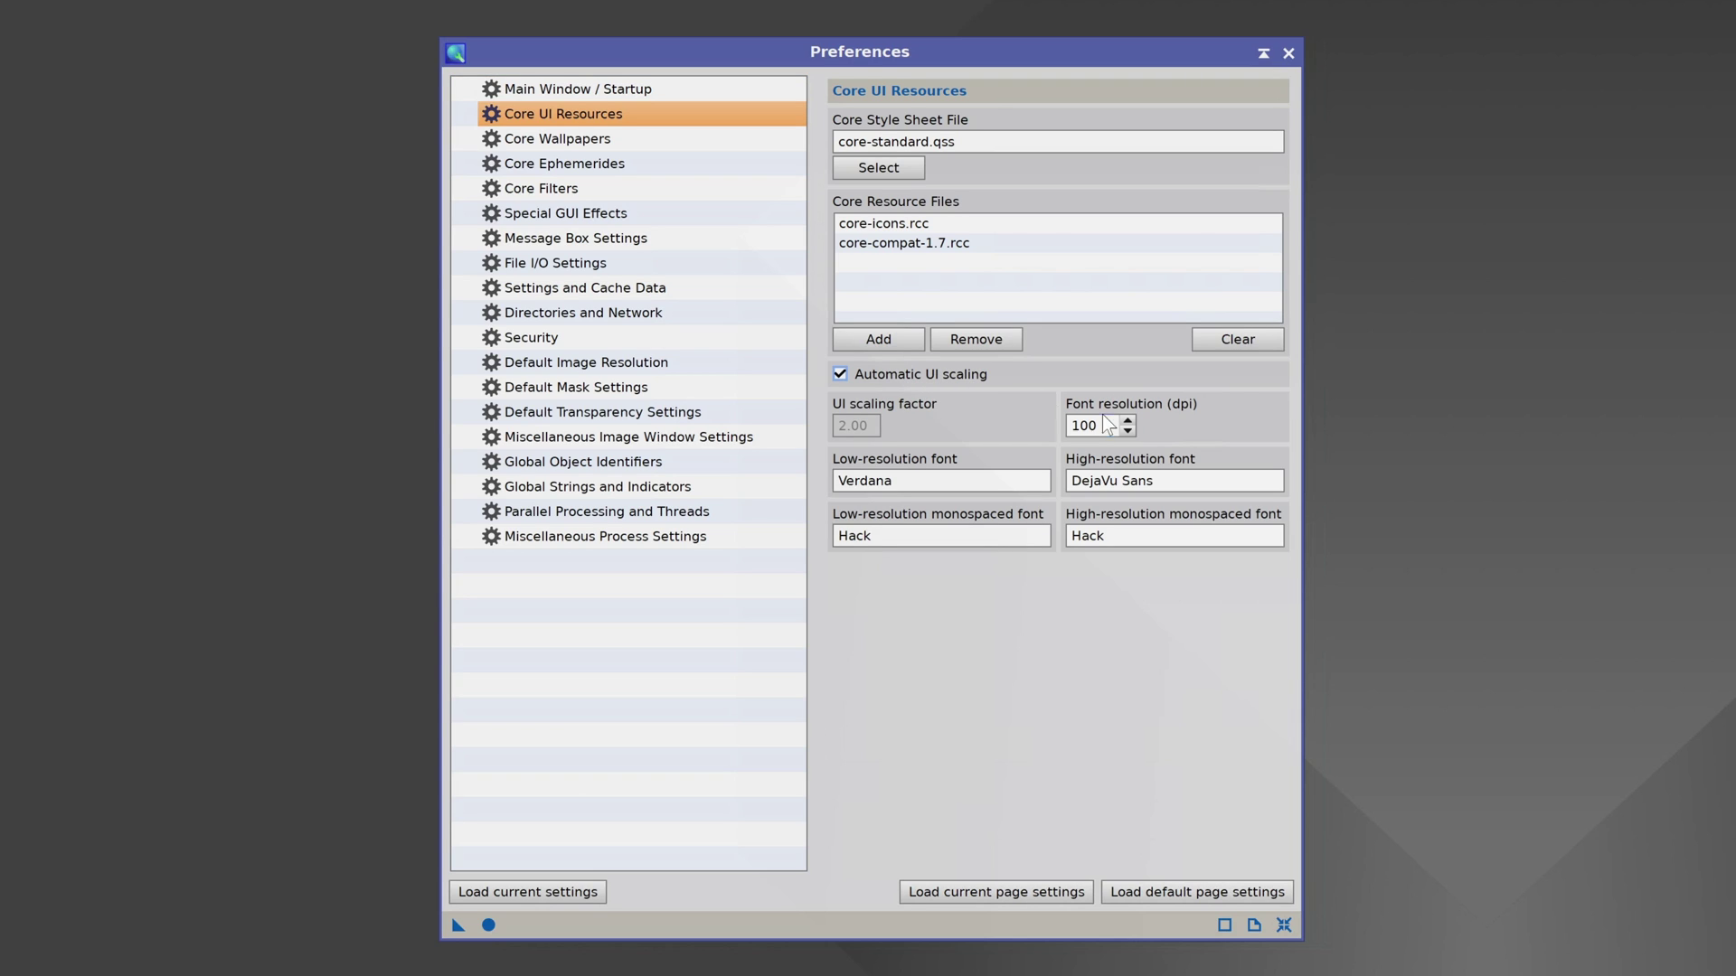
click(956, 381)
mouse_move(857, 428)
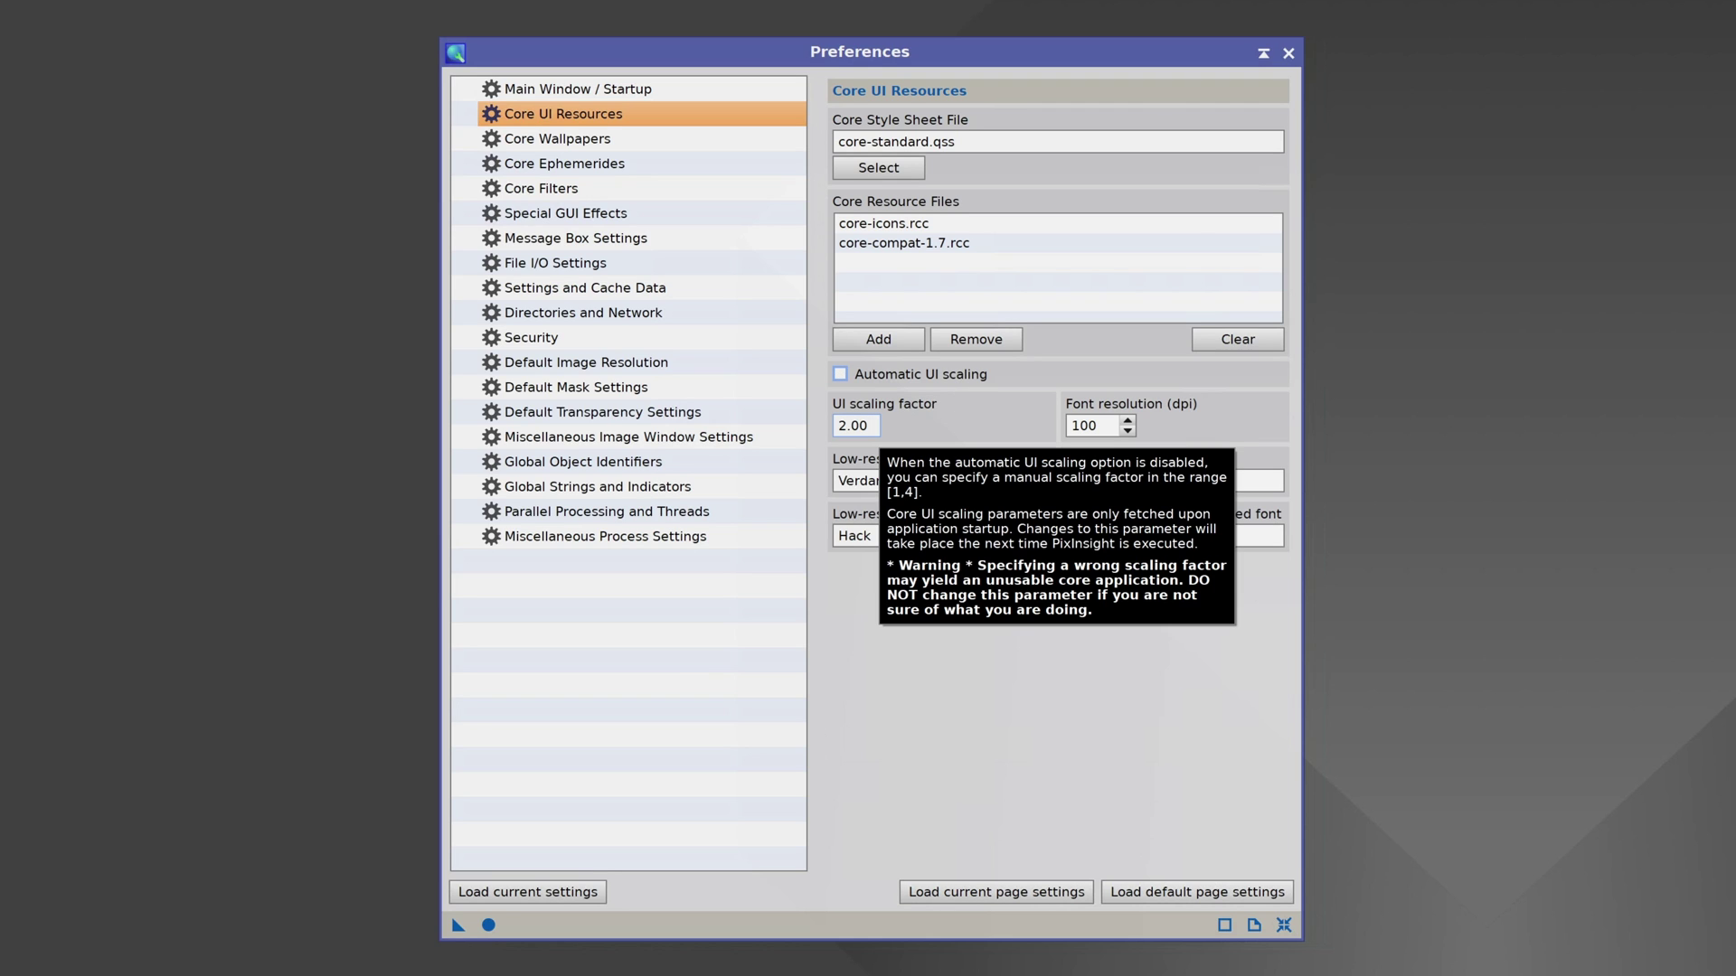
click(857, 425)
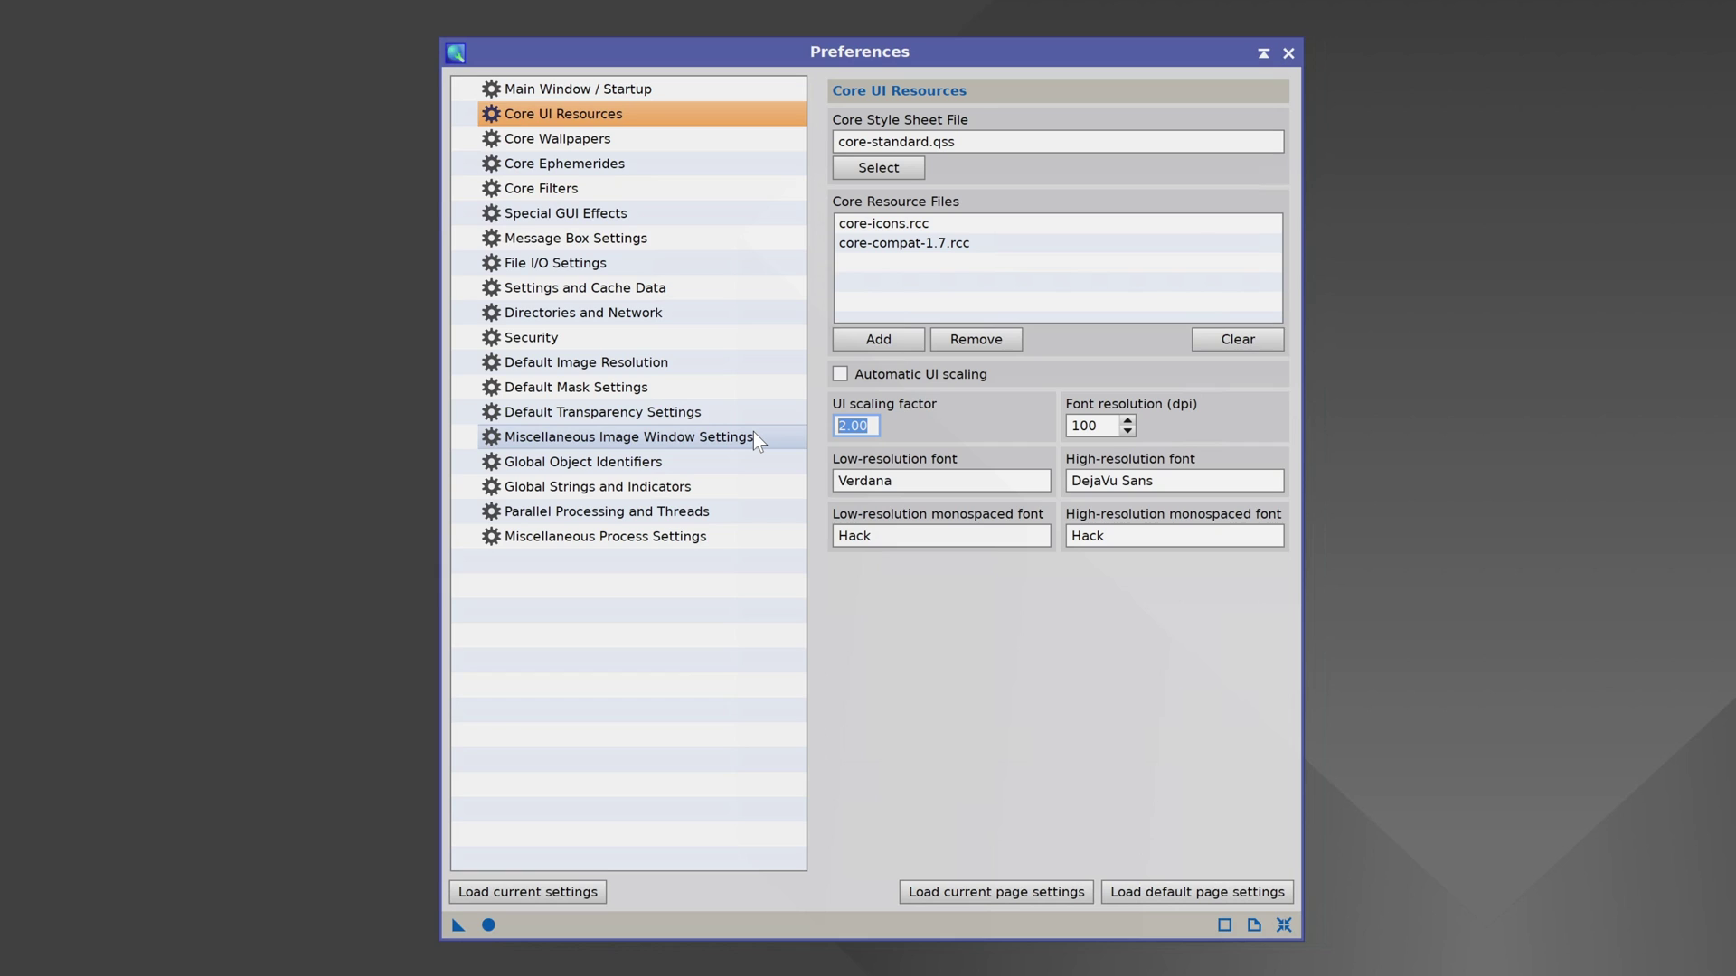
text(1.5)
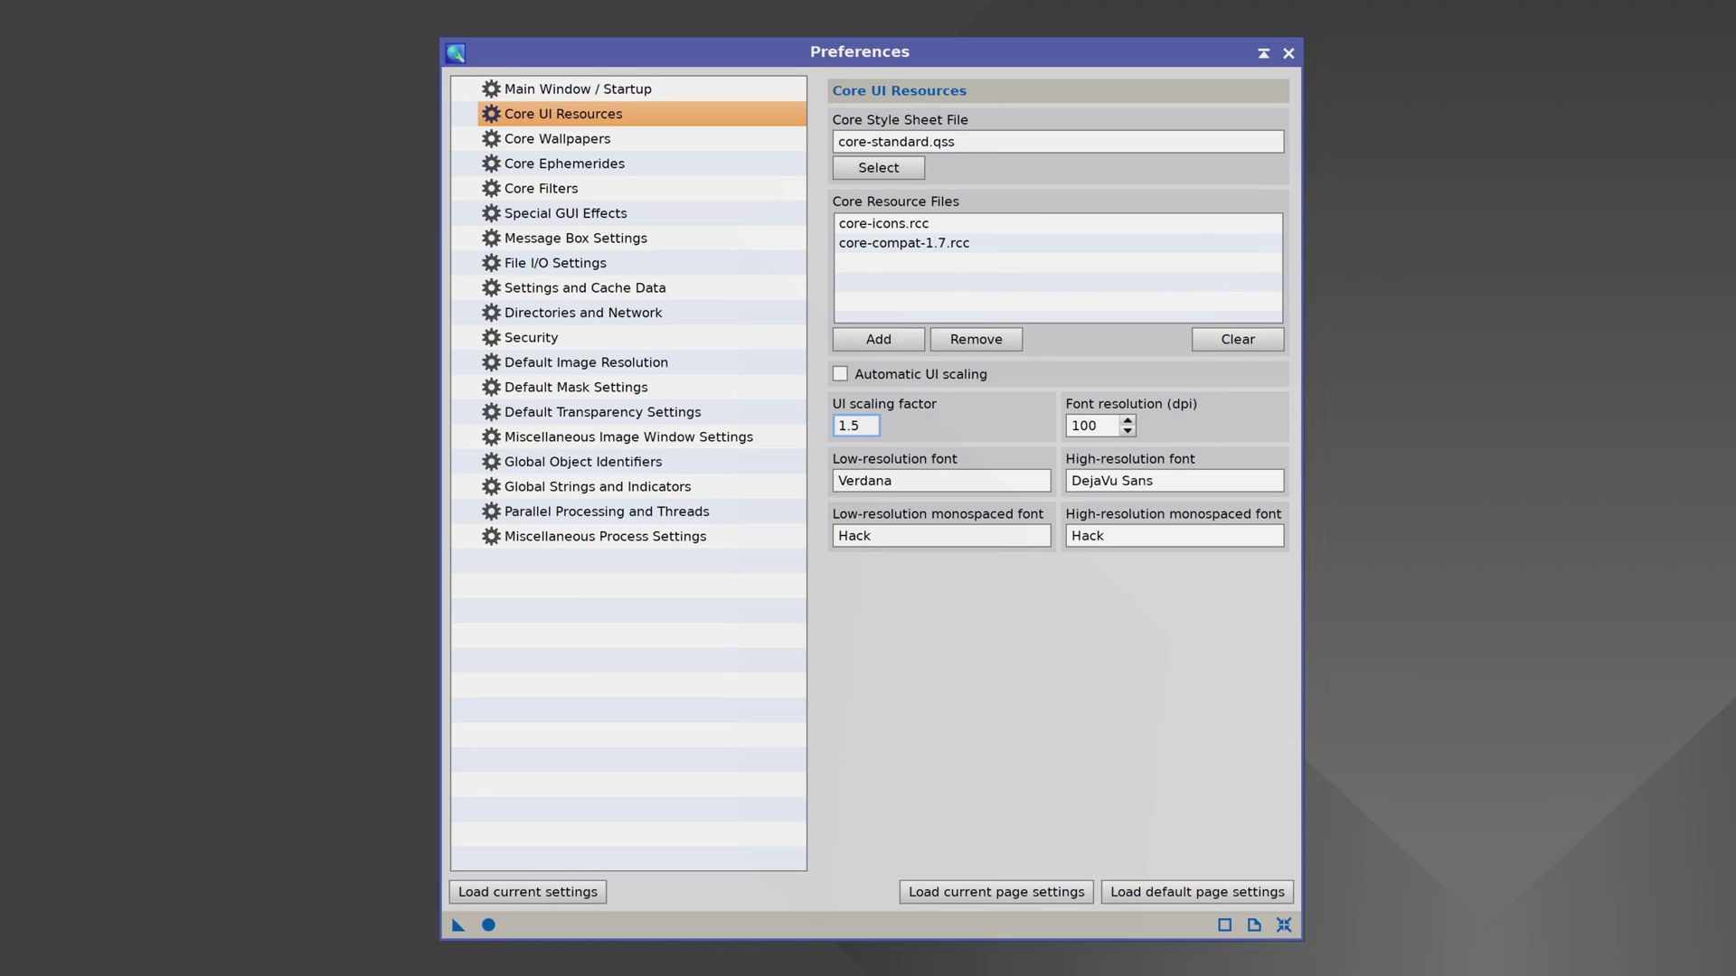
key(BackSpace)
key(BackSpace)
key(BackSpace)
text(4)
click(489, 925)
click(562, 437)
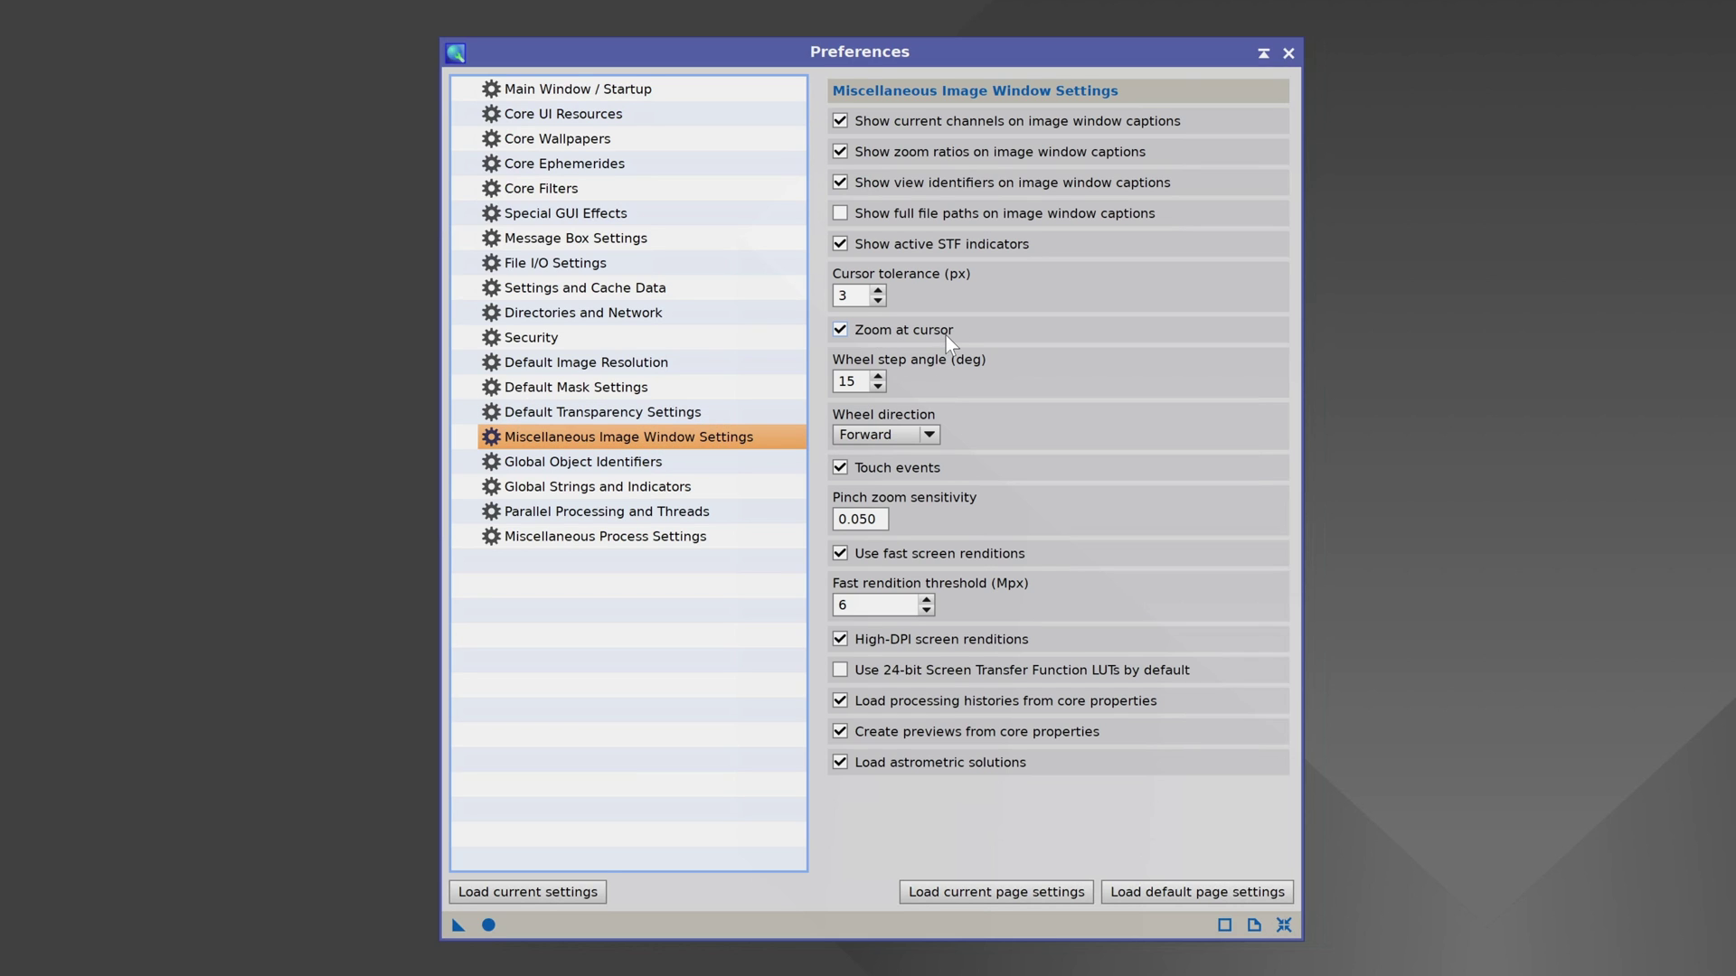
mouse_move(946, 336)
mouse_move(1060, 333)
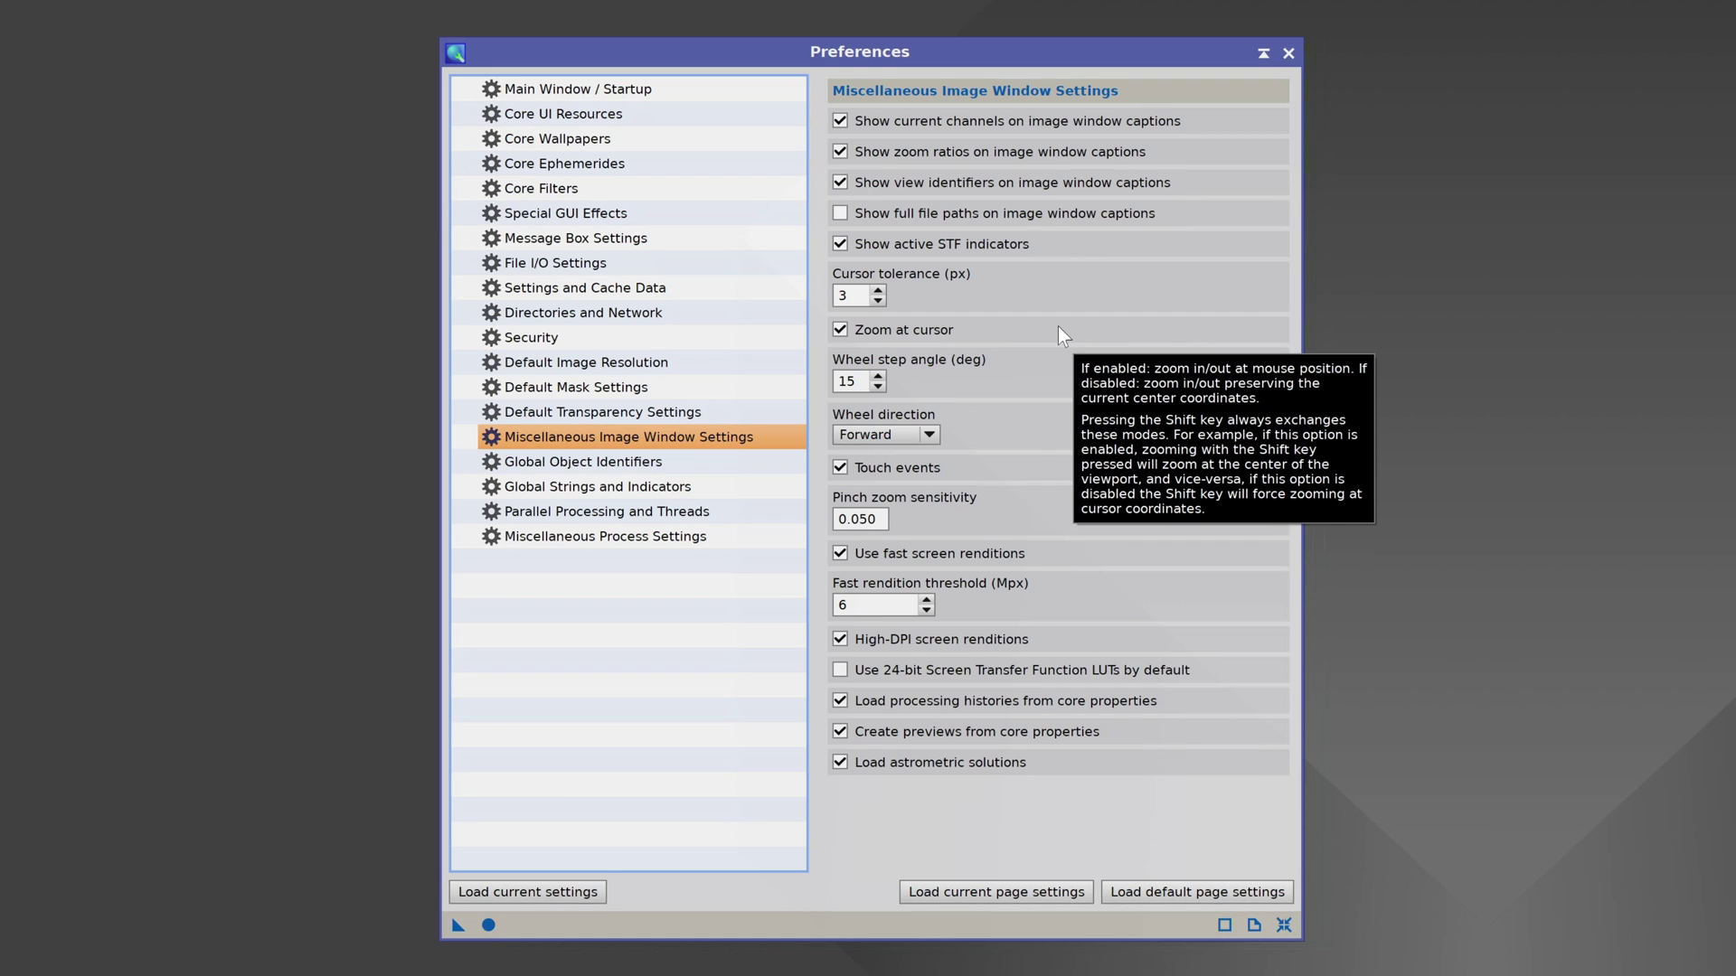
mouse_move(1033, 441)
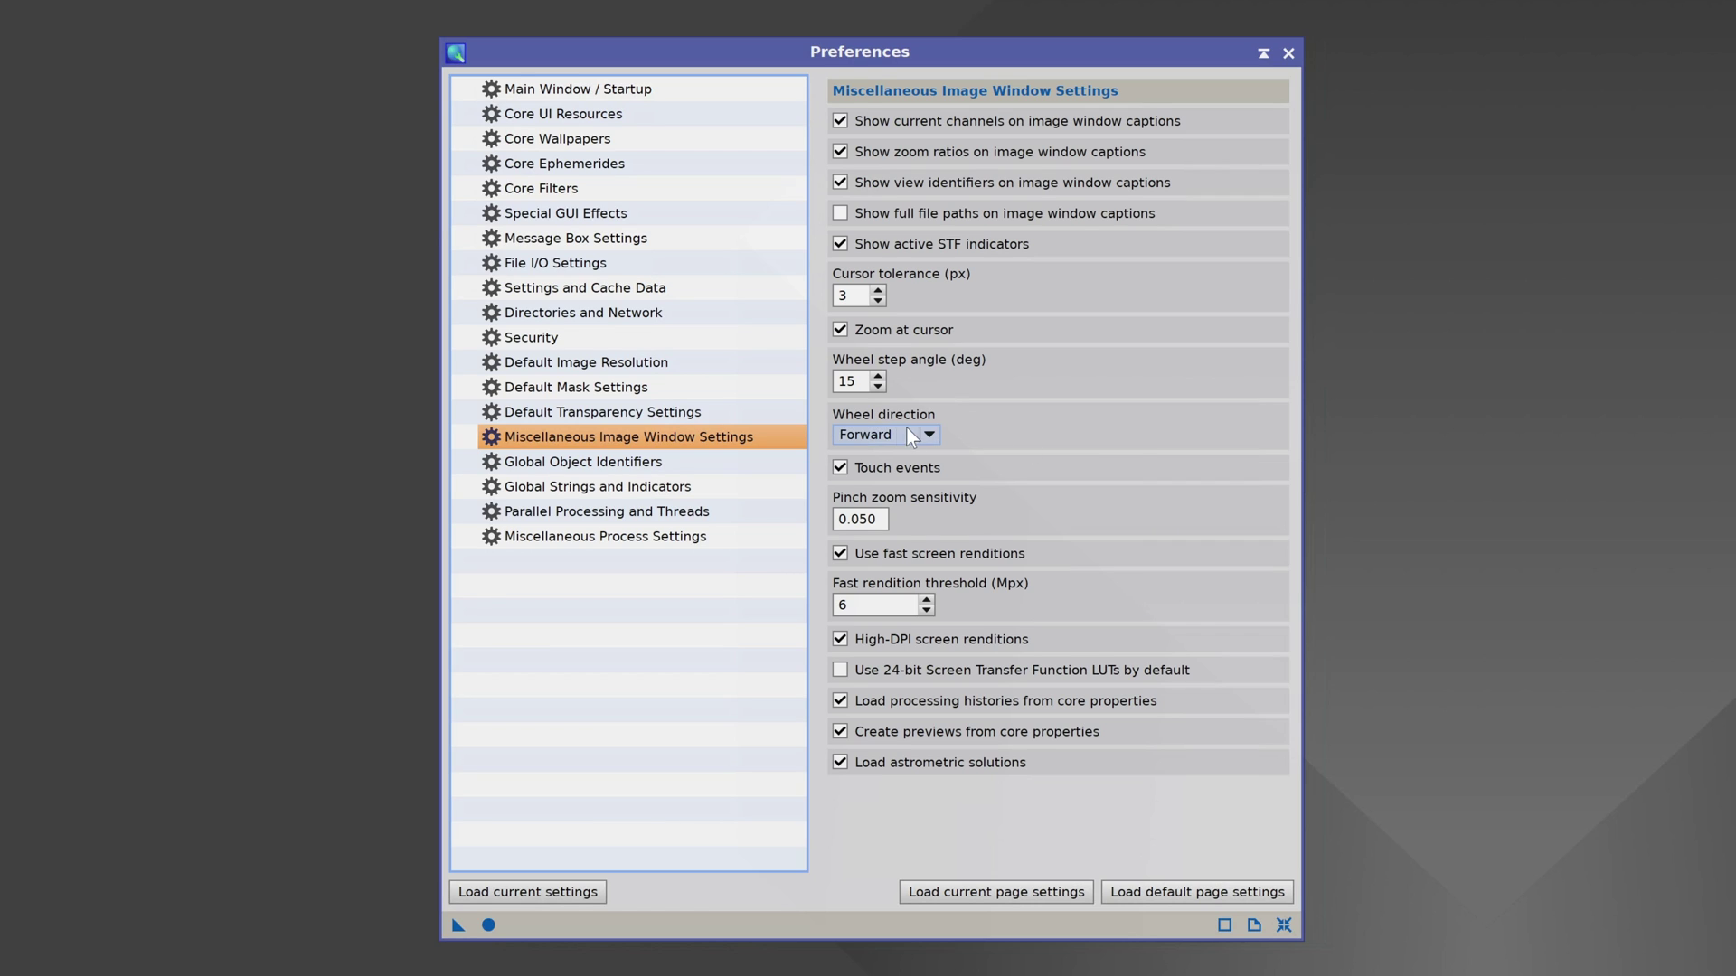
click(929, 436)
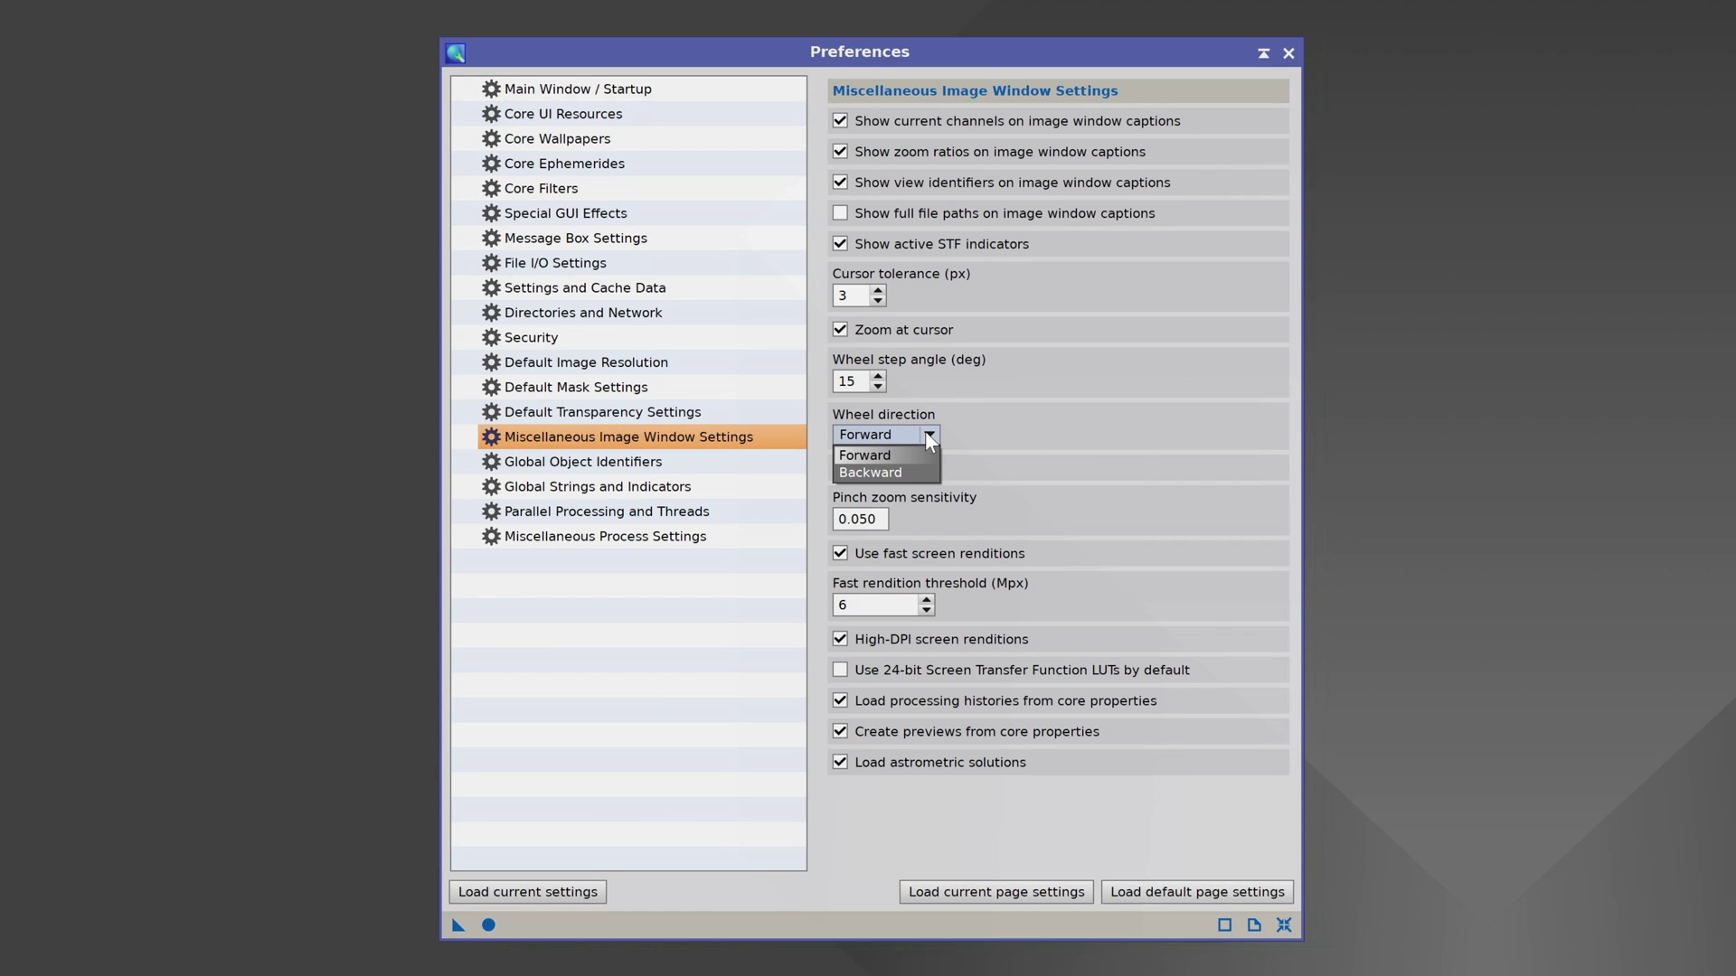
click(963, 433)
mouse_move(1027, 452)
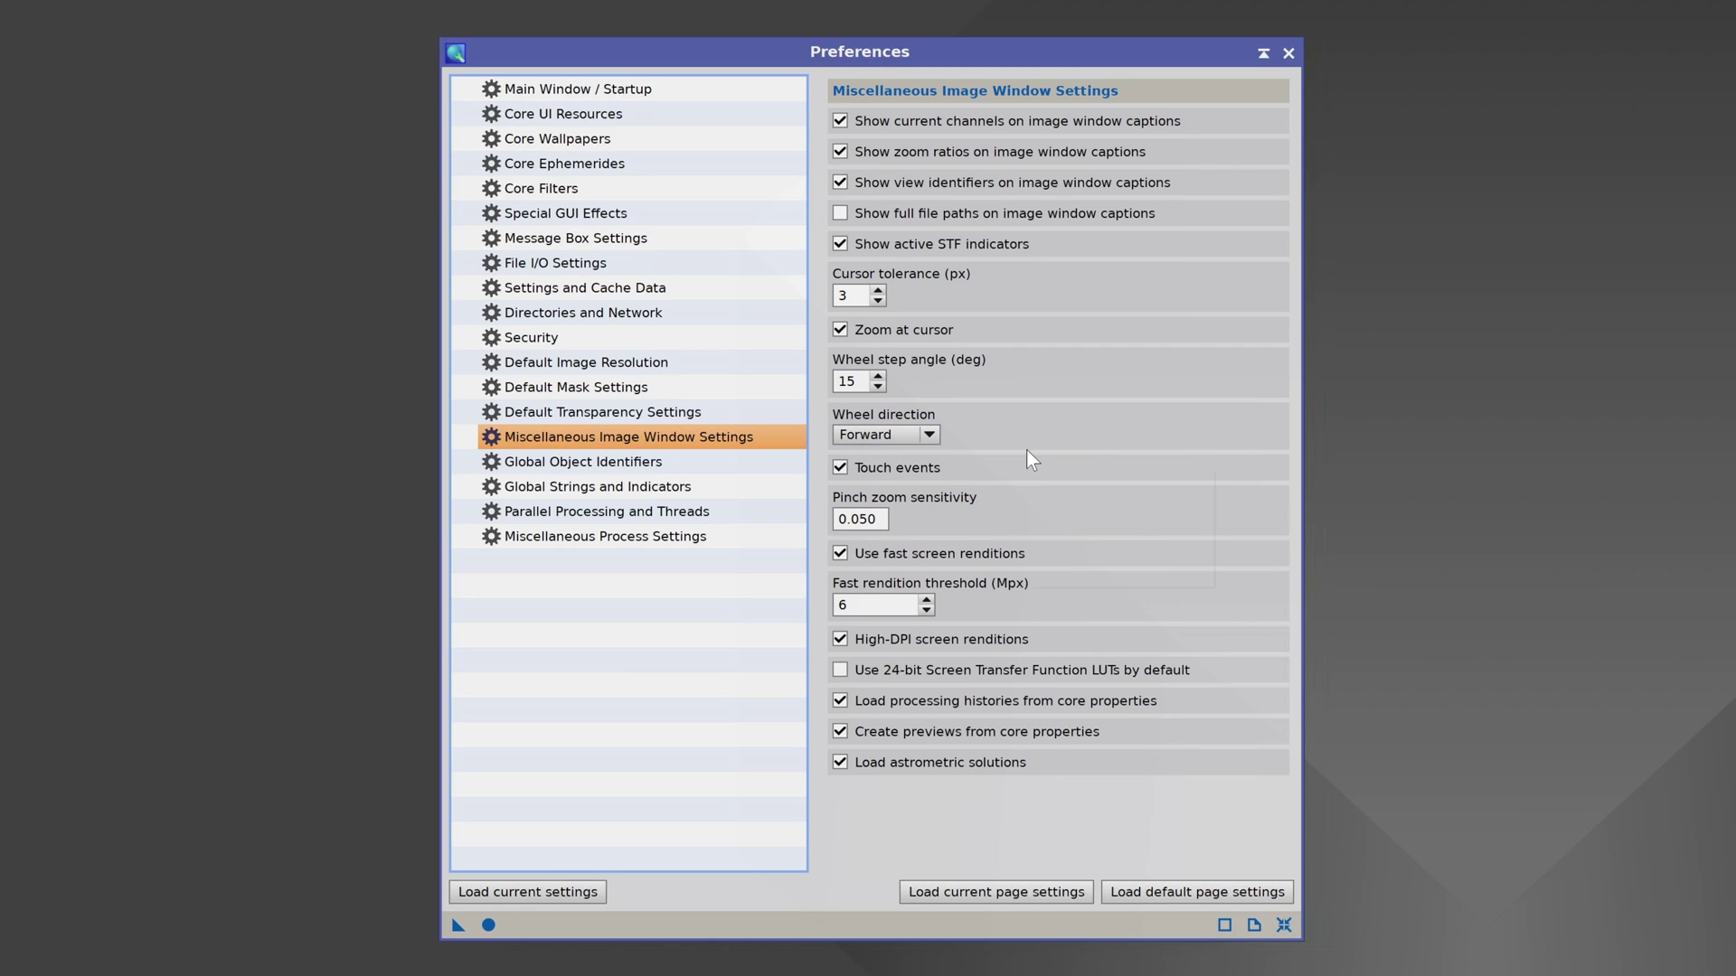
key(Down)
key(Down)
key(Down)
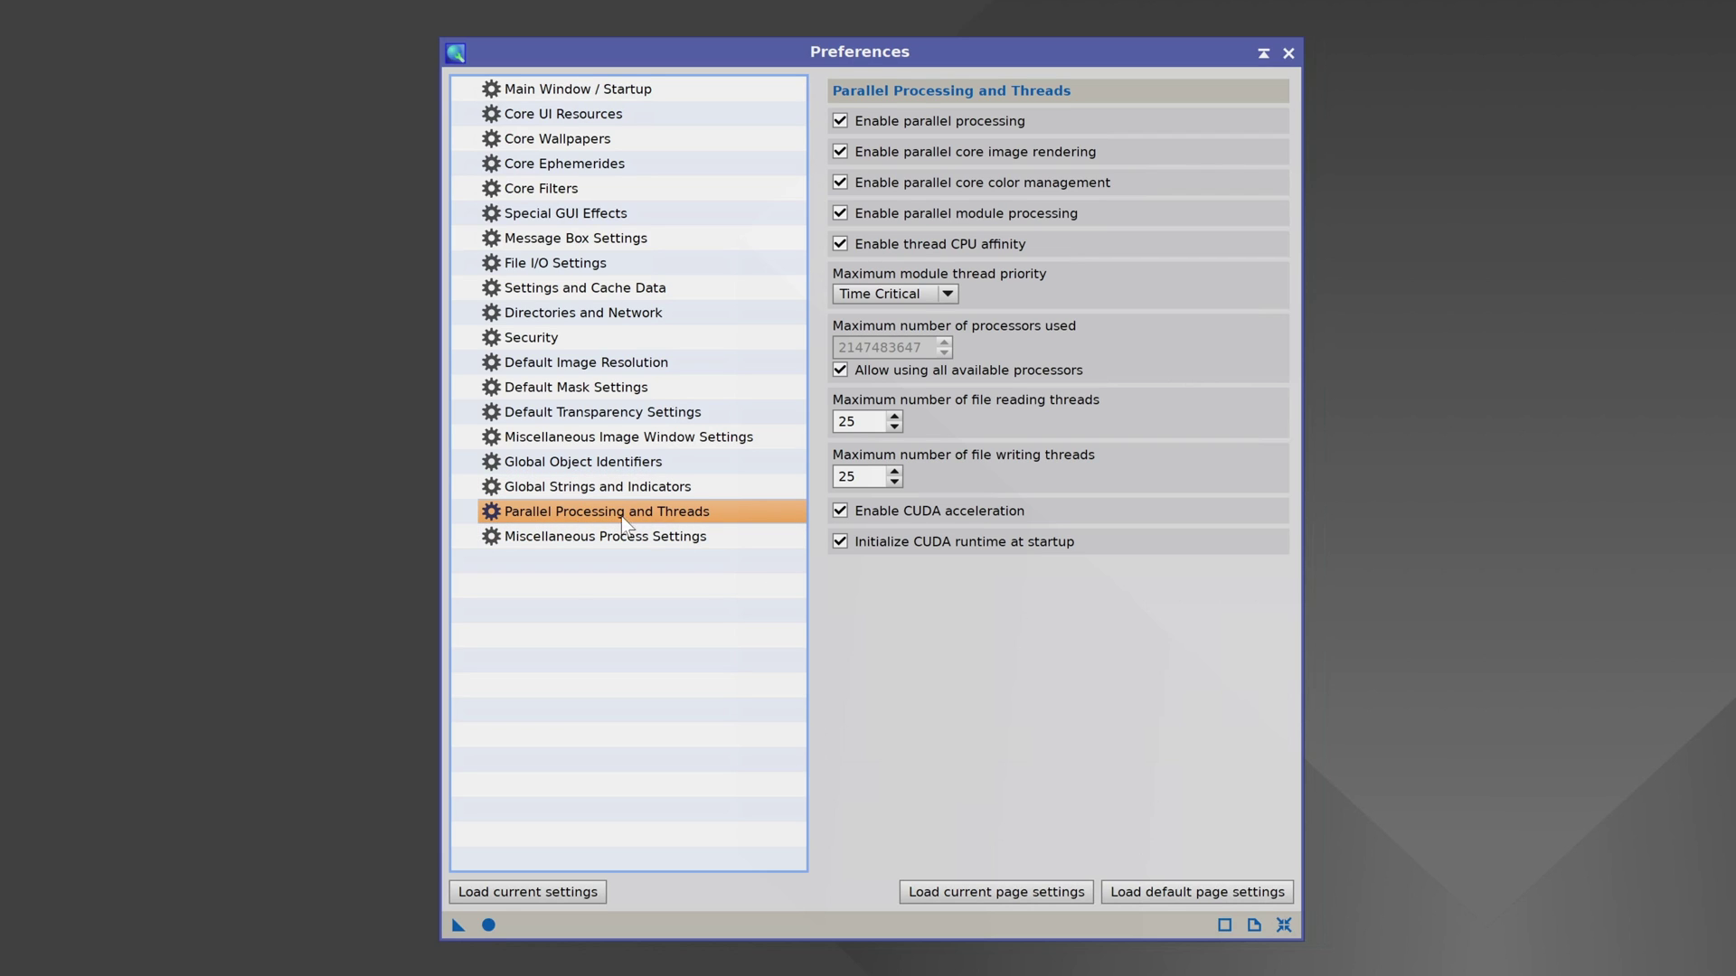
click(487, 927)
click(559, 115)
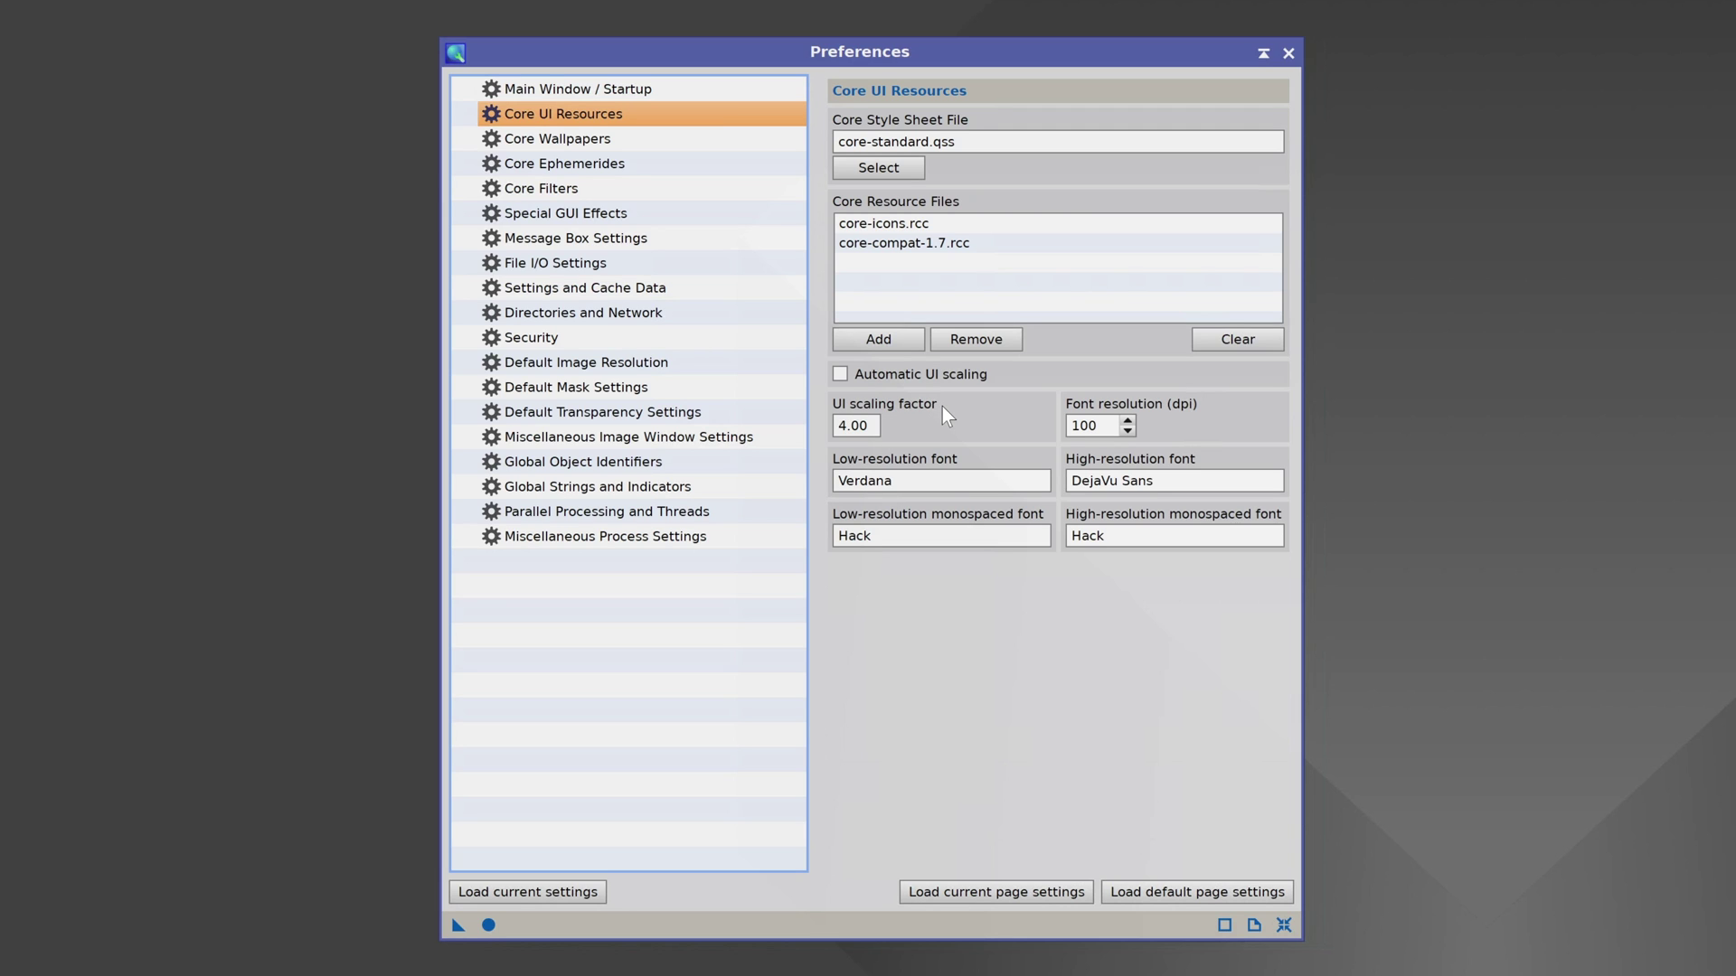
mouse_move(944, 414)
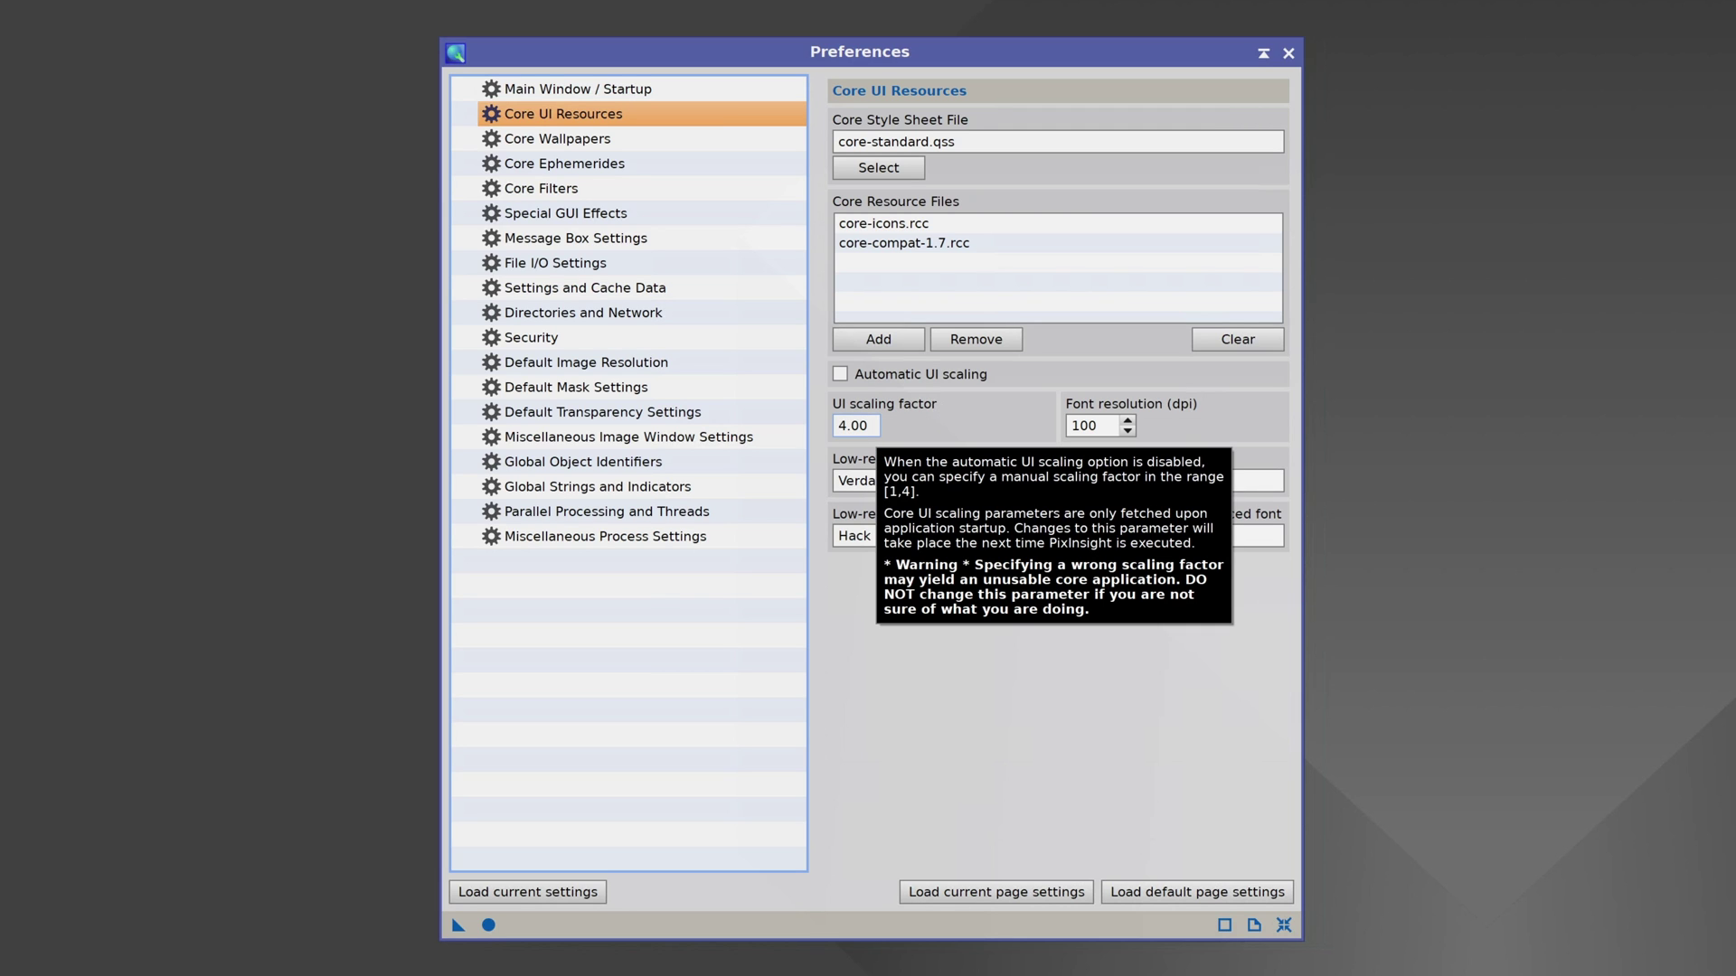
click(868, 426)
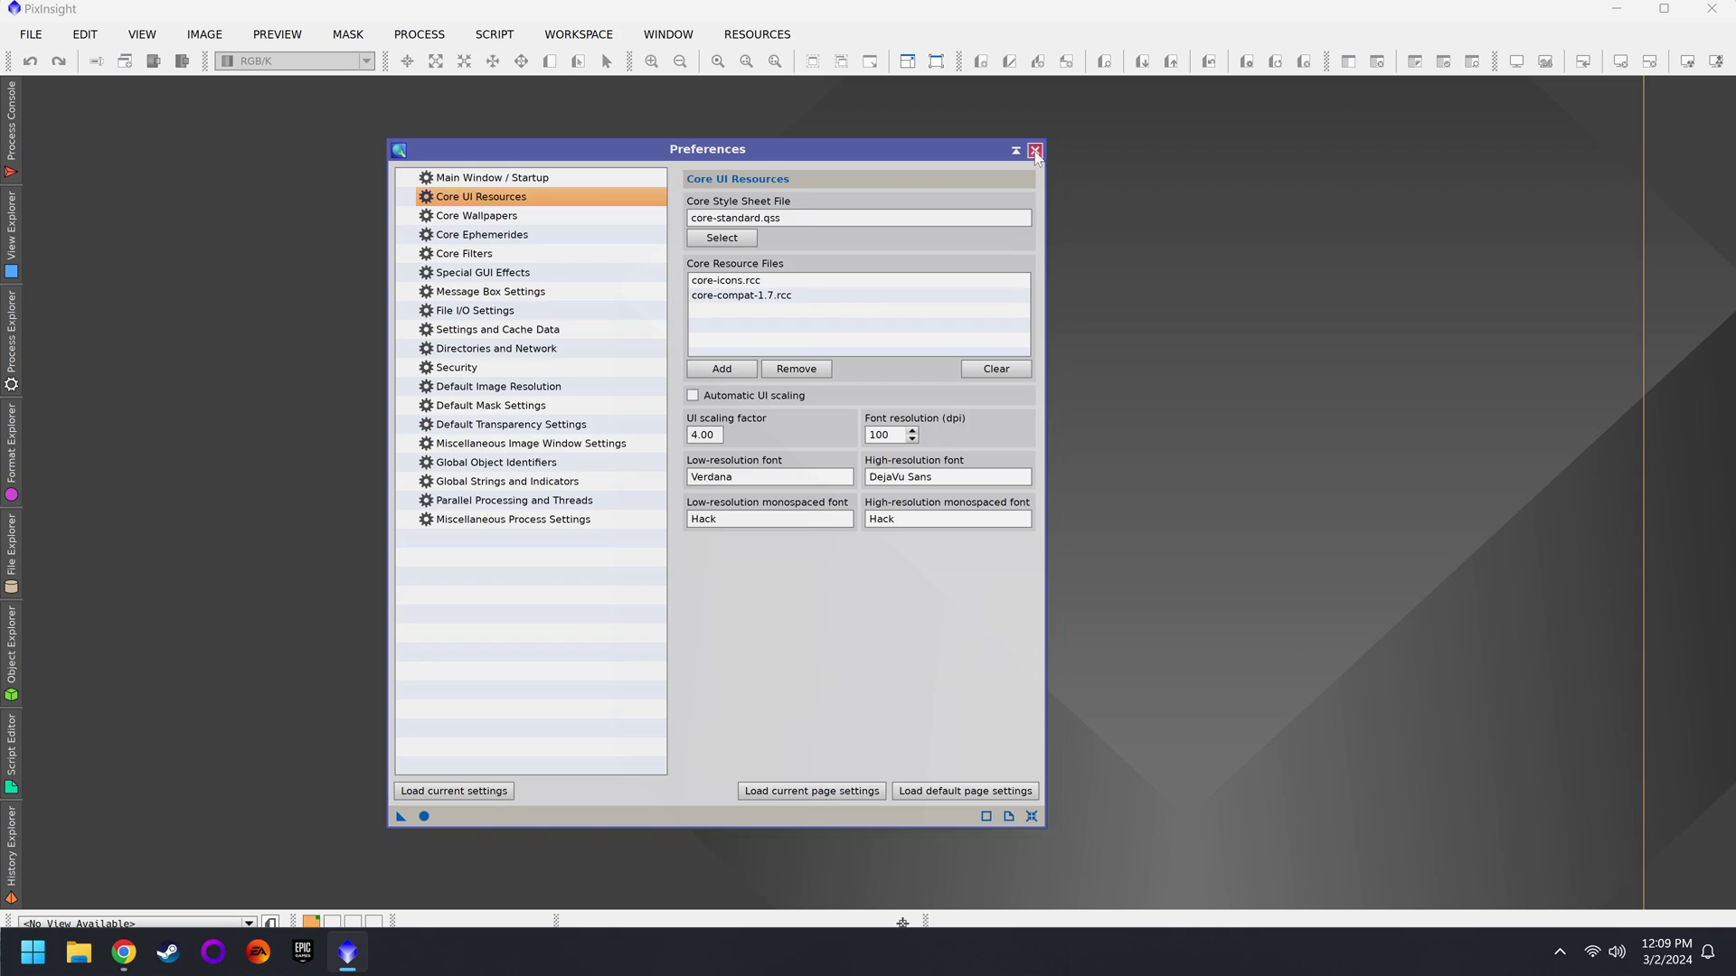
Step: Close Preferences, restart PixInsight, and reopen Global Preferences at Core UI Resources
click(1288, 52)
click(1726, 9)
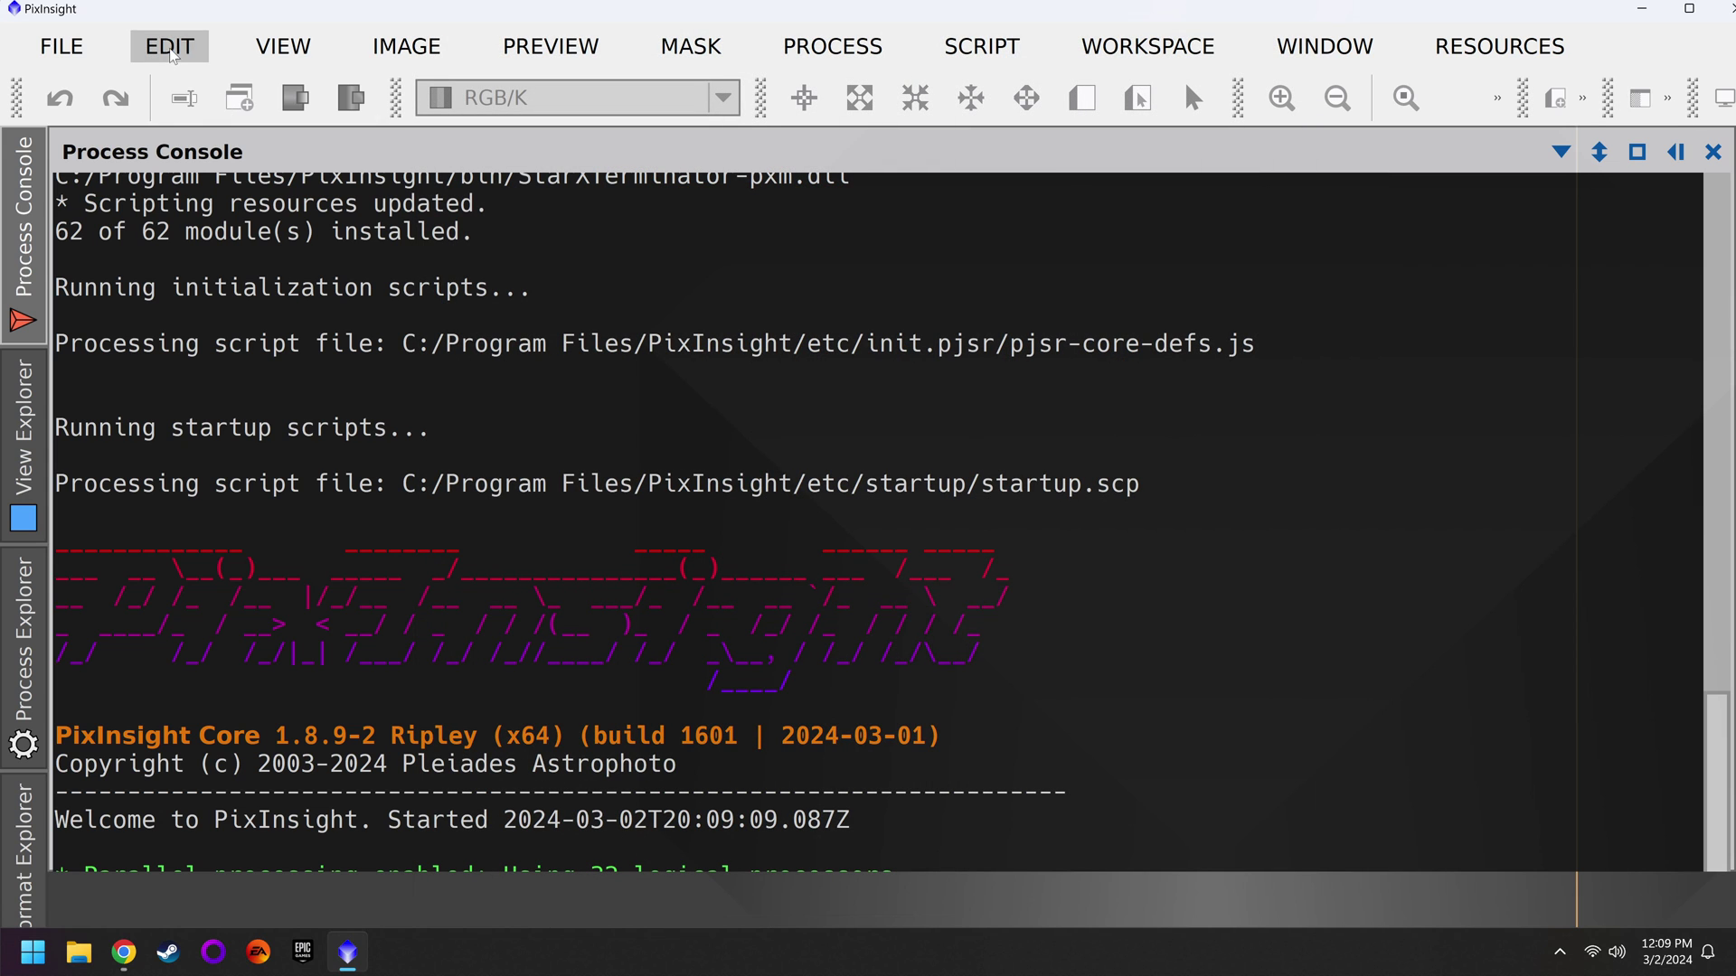
click(176, 50)
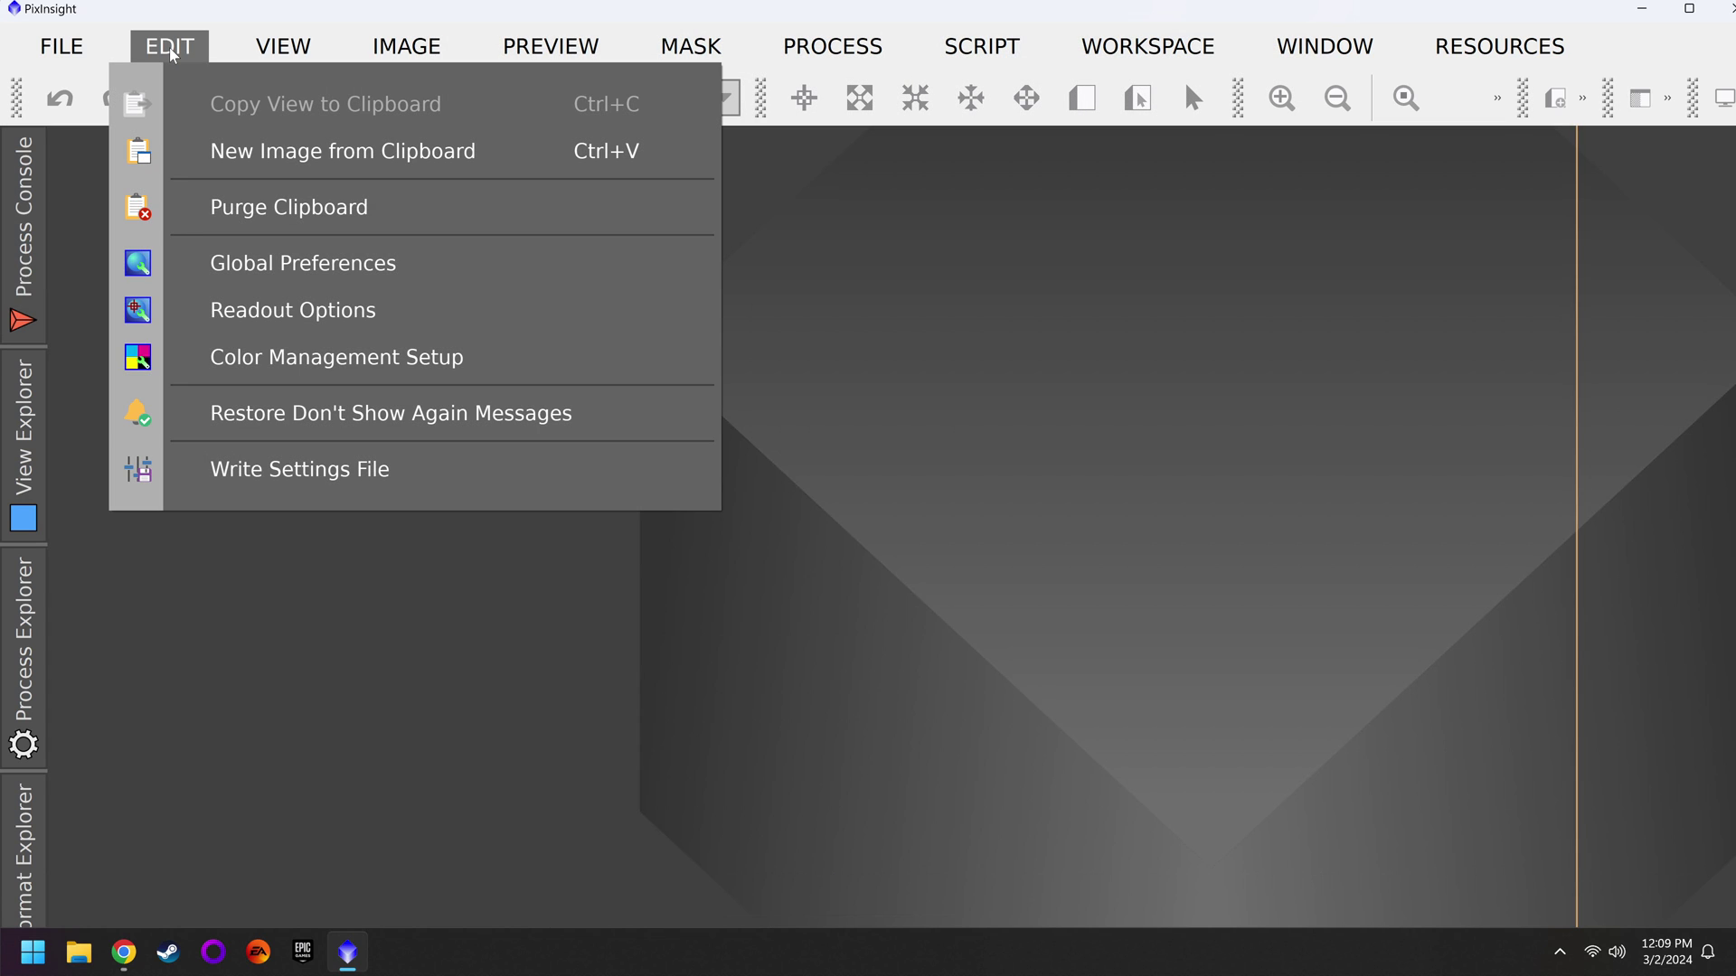
click(425, 277)
click(572, 116)
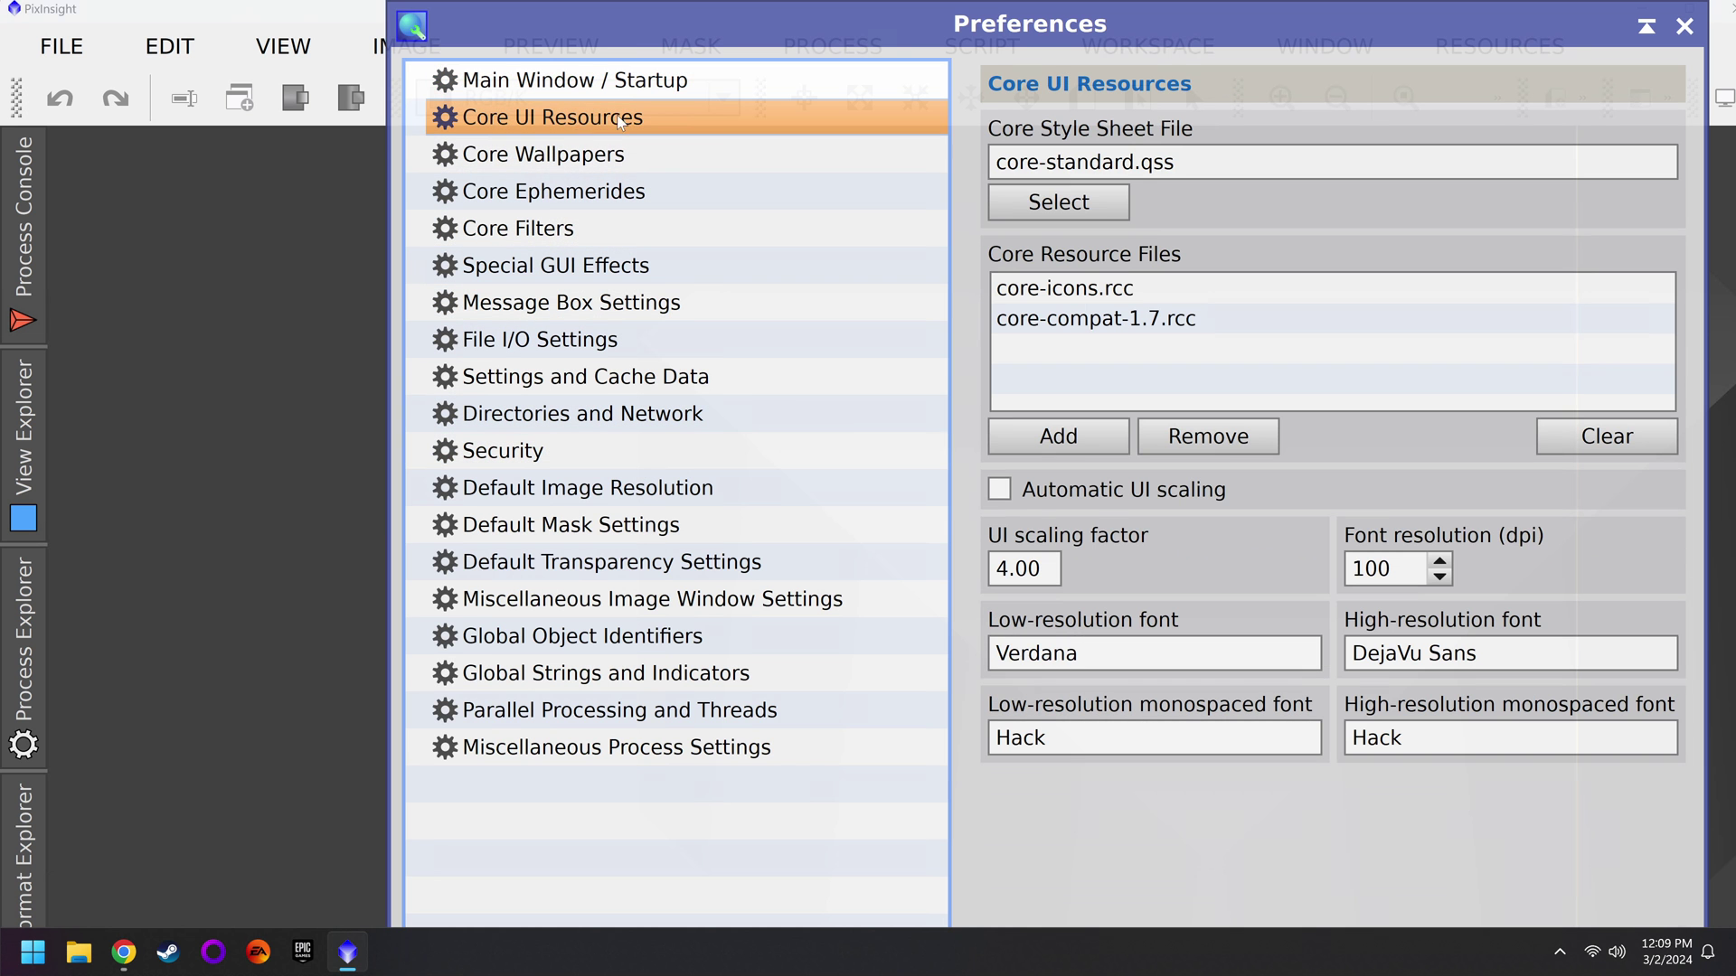
Step: Replace the 4.00 UI scaling factor with 2 and commit it
click(1021, 568)
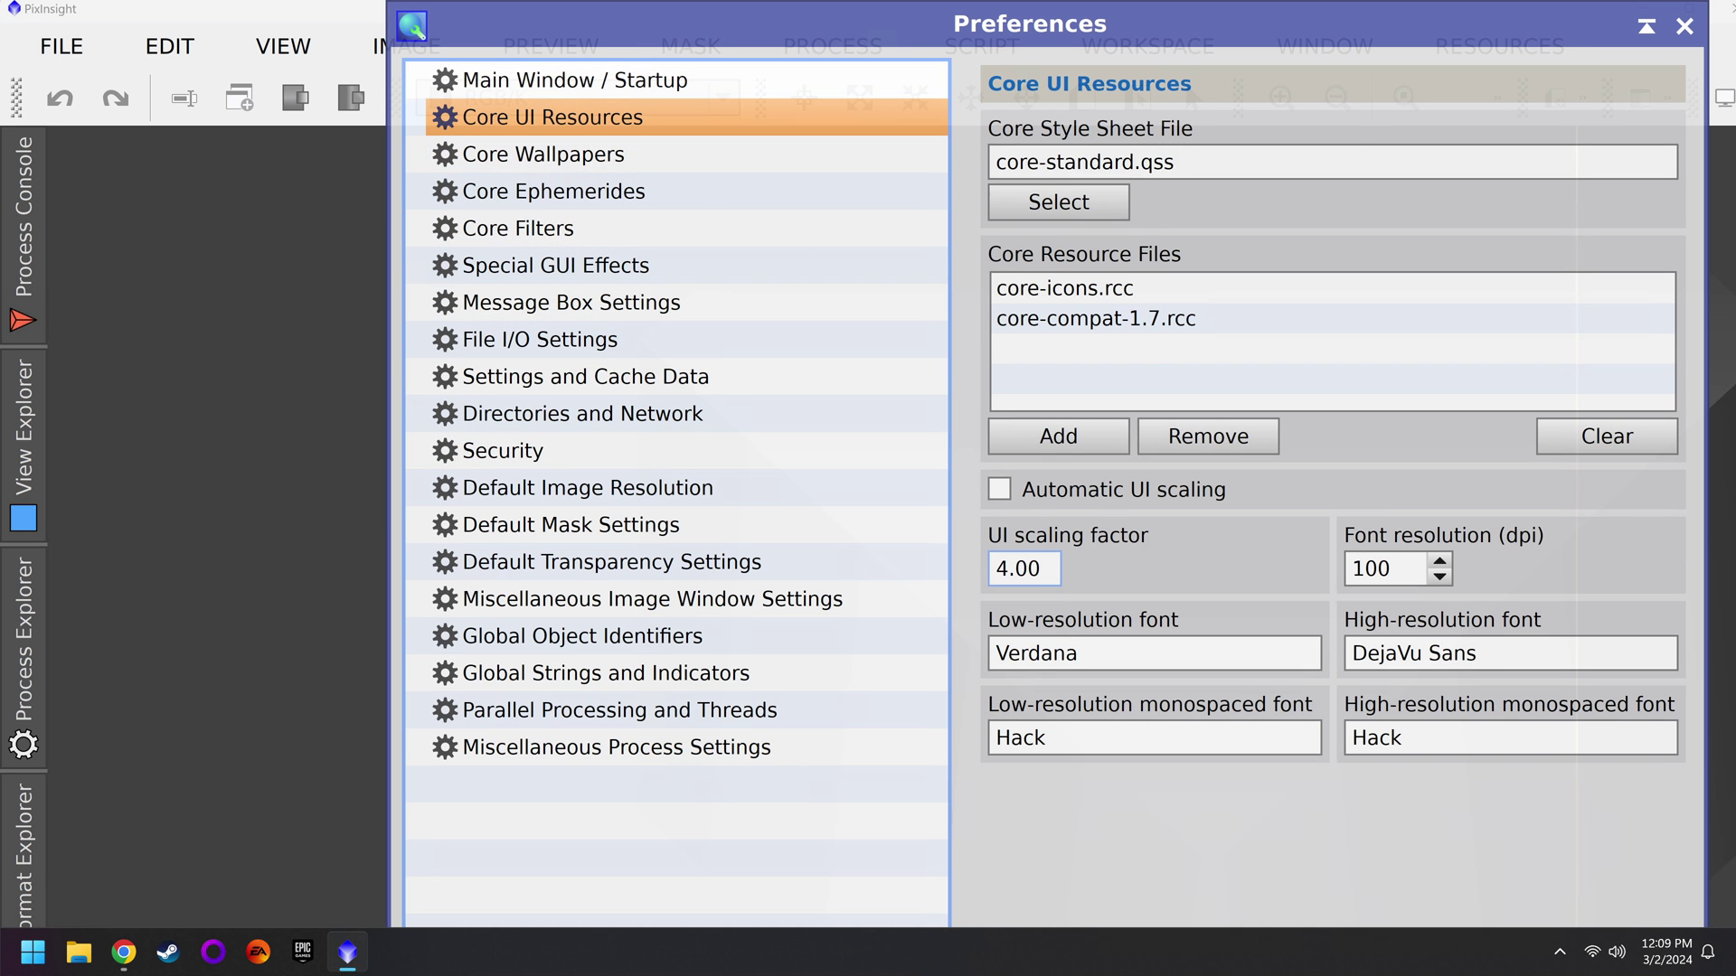
double_click(1020, 568)
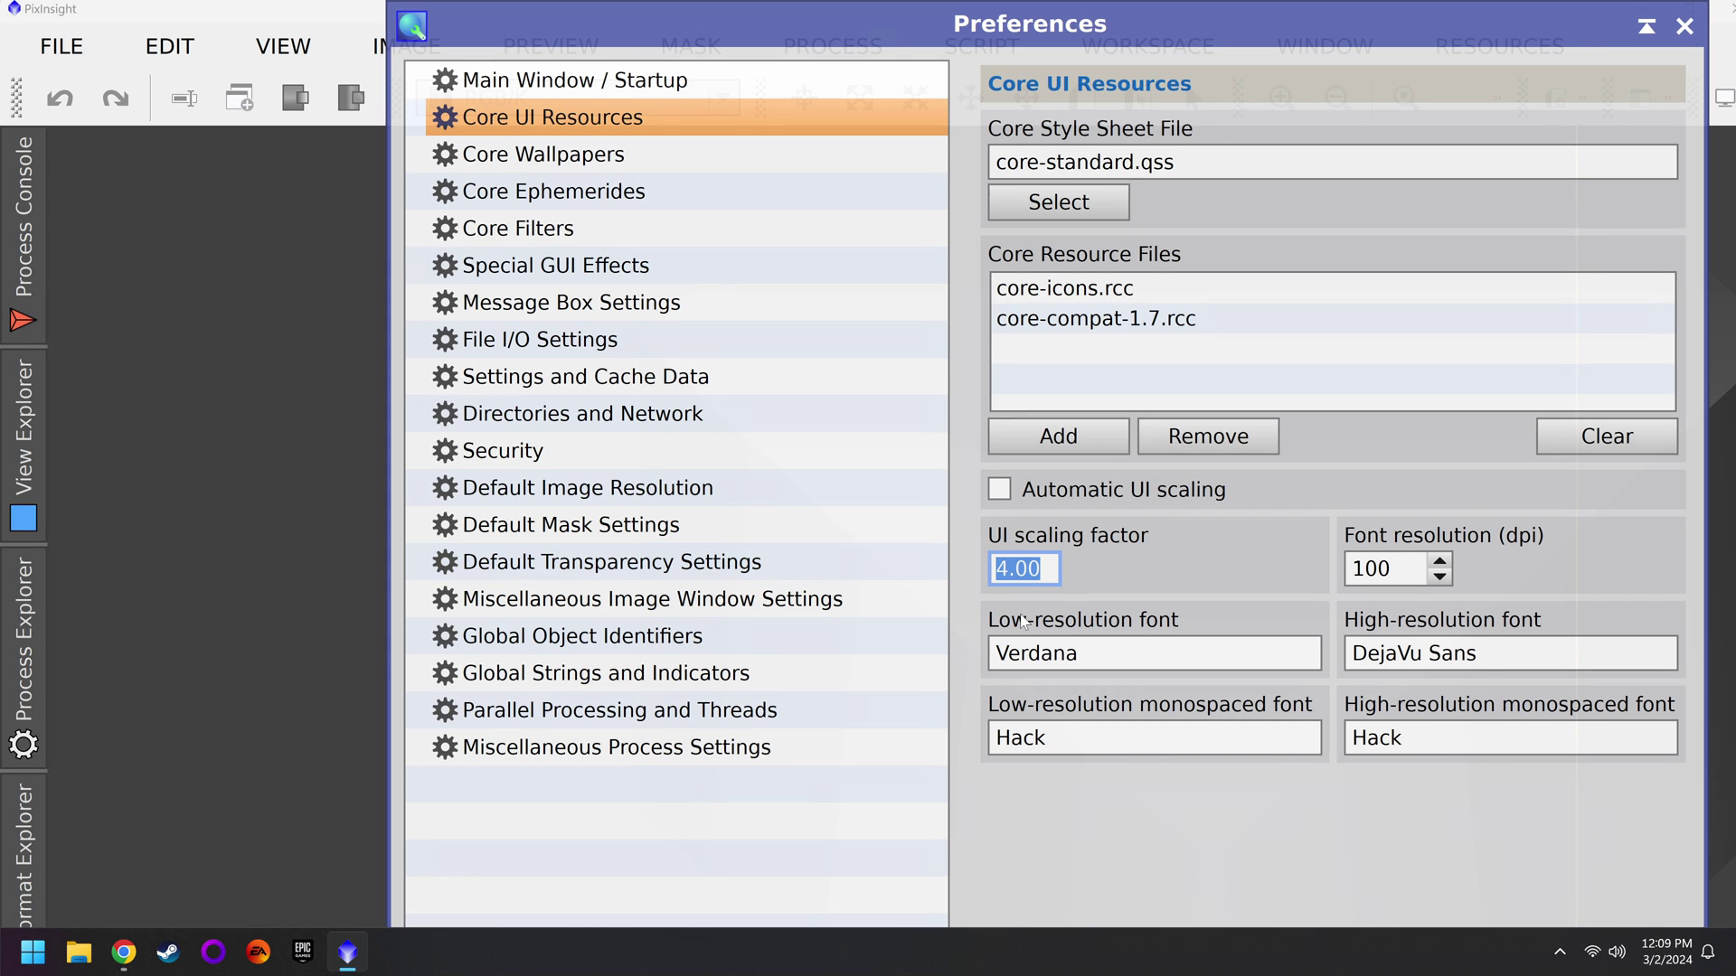
mouse_move(1023, 620)
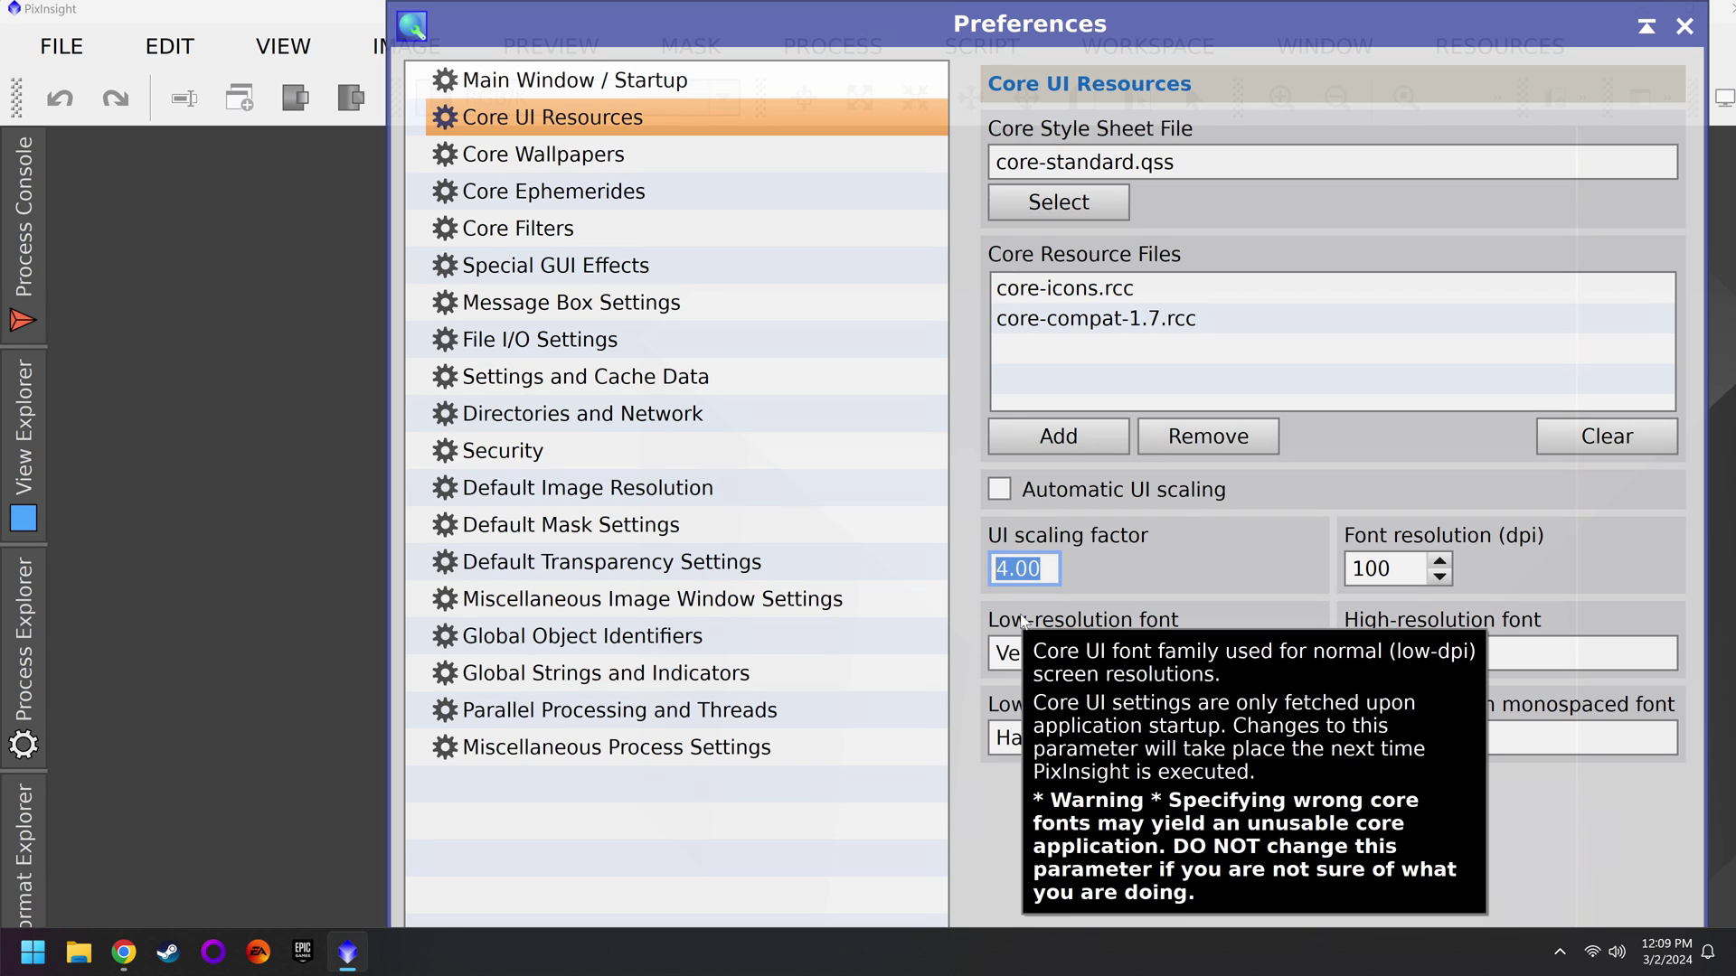
text(2)
key(Return)
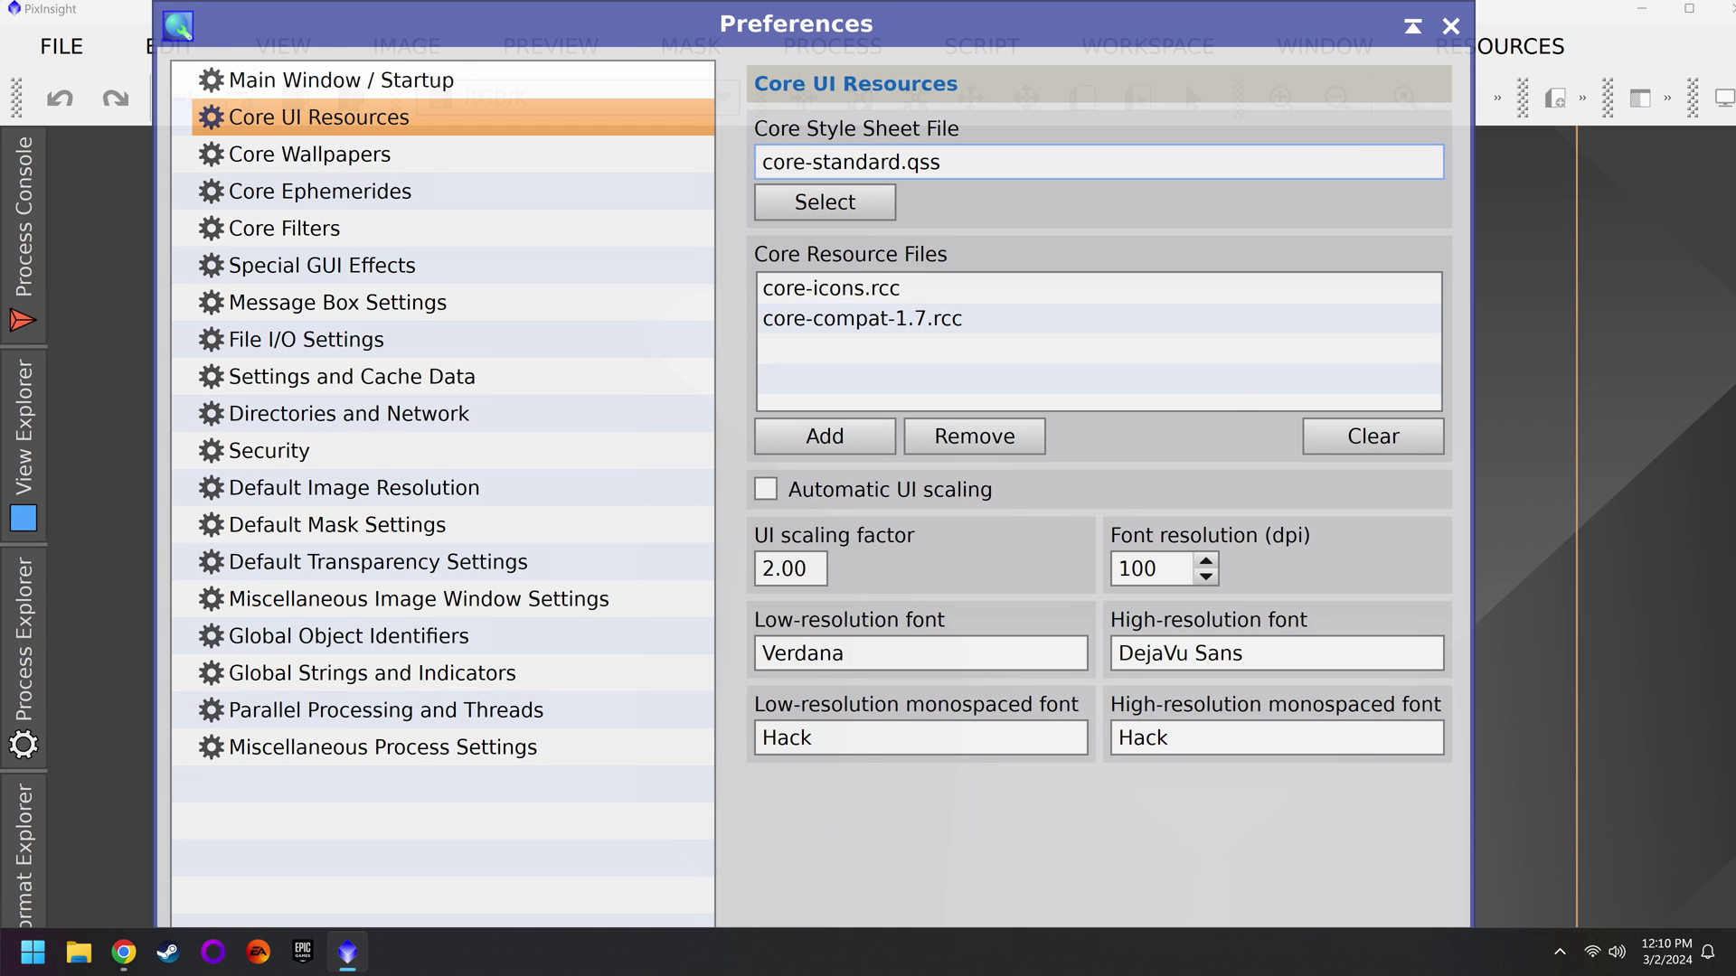
Step: Restart PixInsight and reopen Core UI Resources to confirm the 2.00 scaling
click(1450, 25)
click(1723, 9)
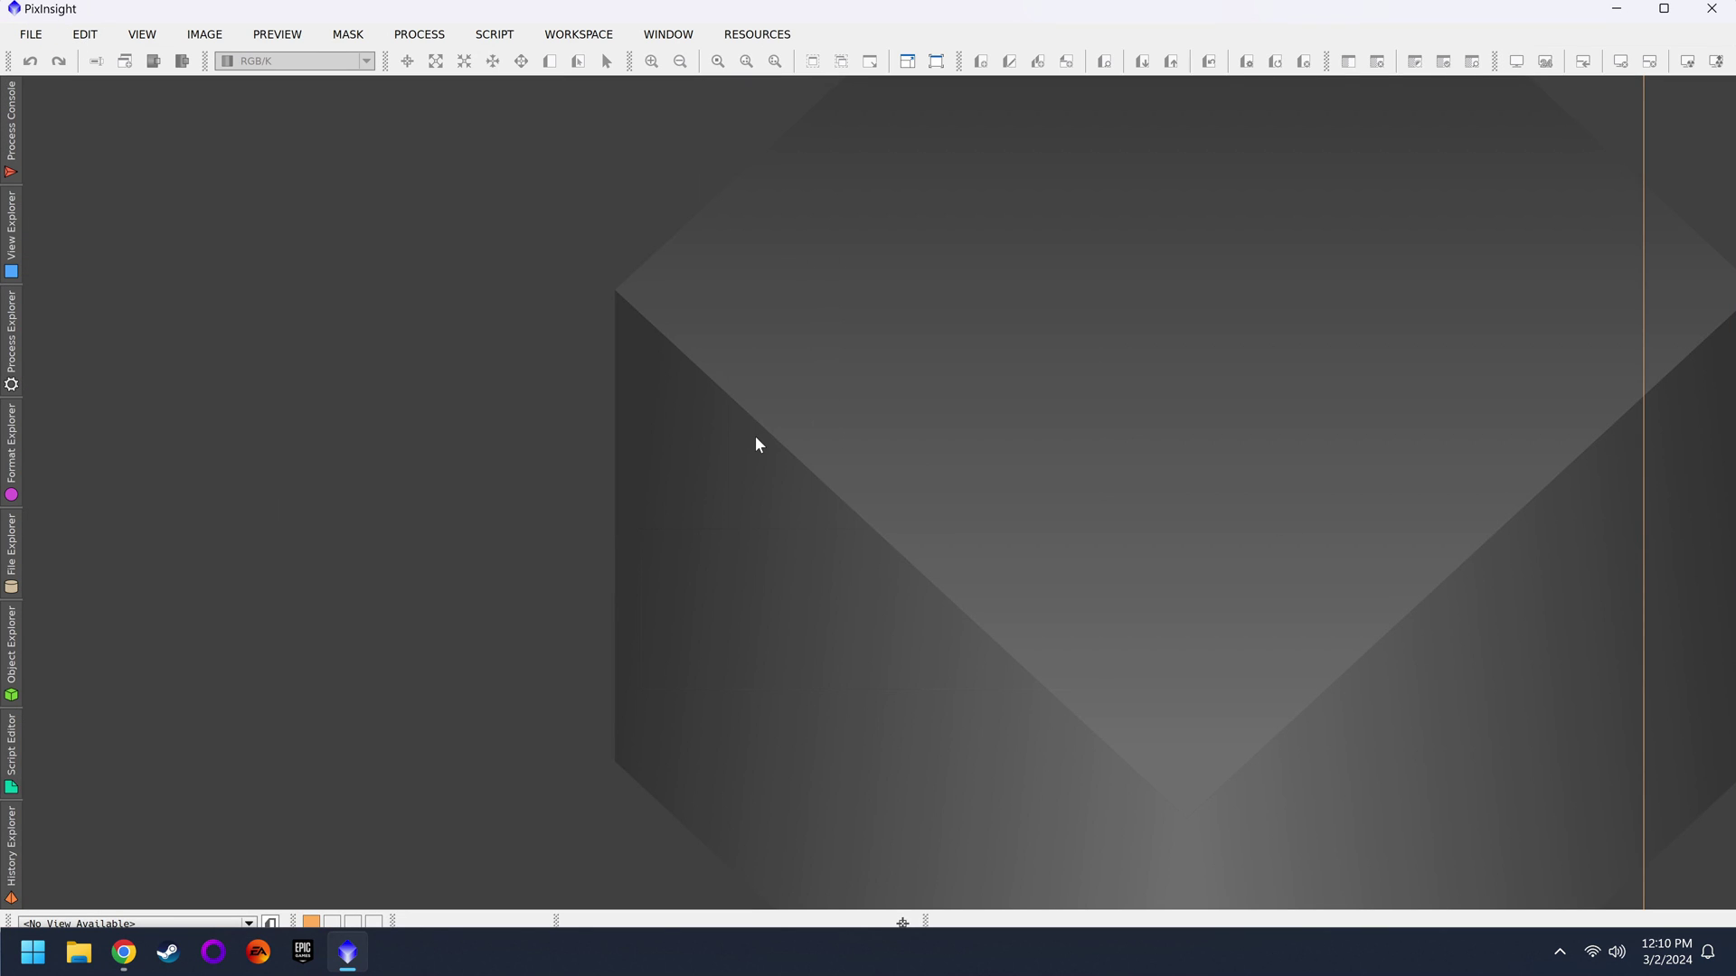
click(73, 36)
click(184, 144)
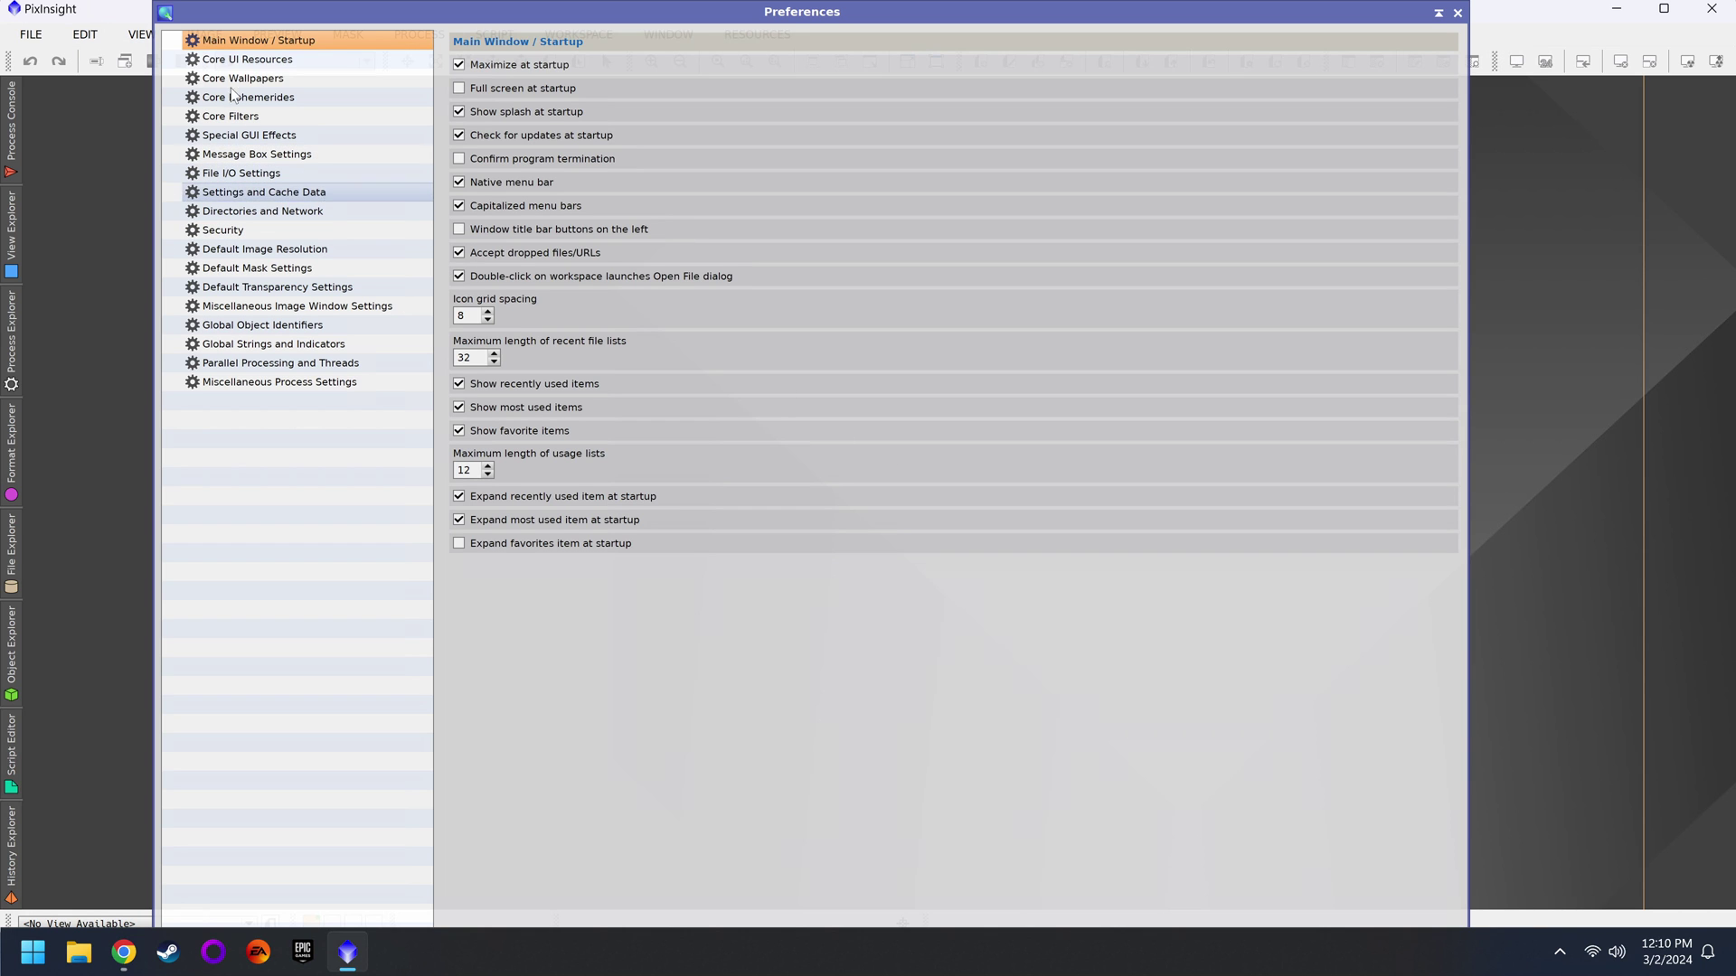
click(246, 59)
Step: Shrink and reposition the Preferences window, then close it
drag(161, 3, 734, 328)
drag(904, 332, 605, 125)
drag(898, 116, 869, 151)
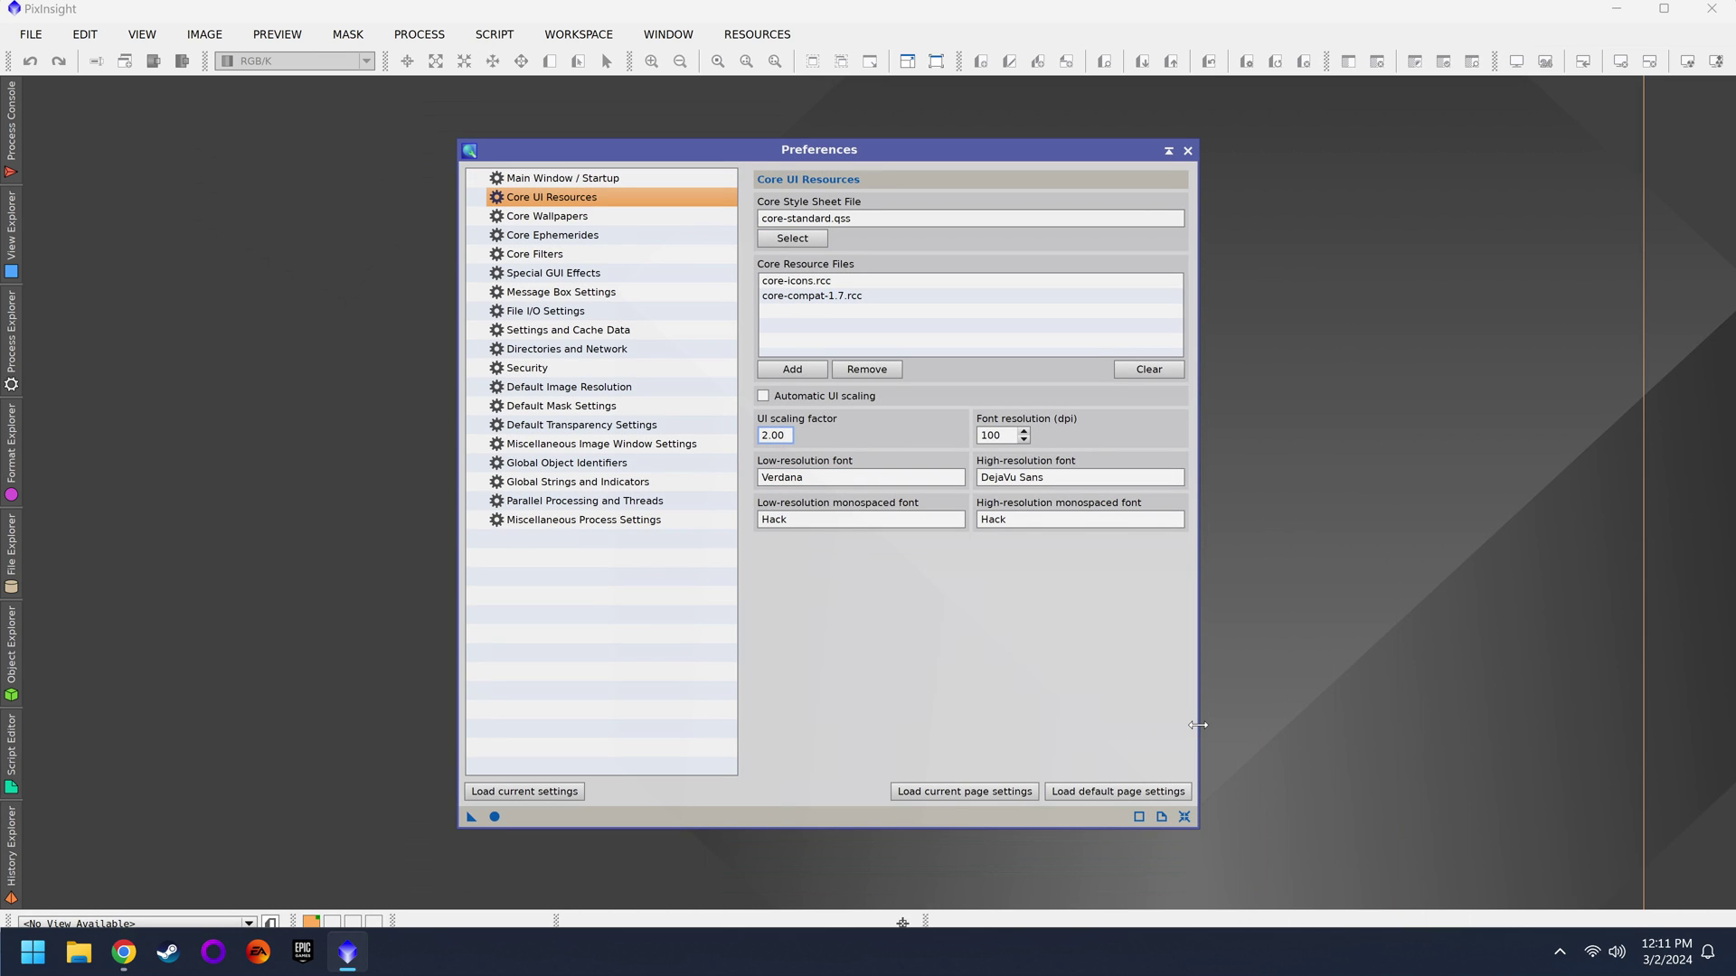
click(1188, 151)
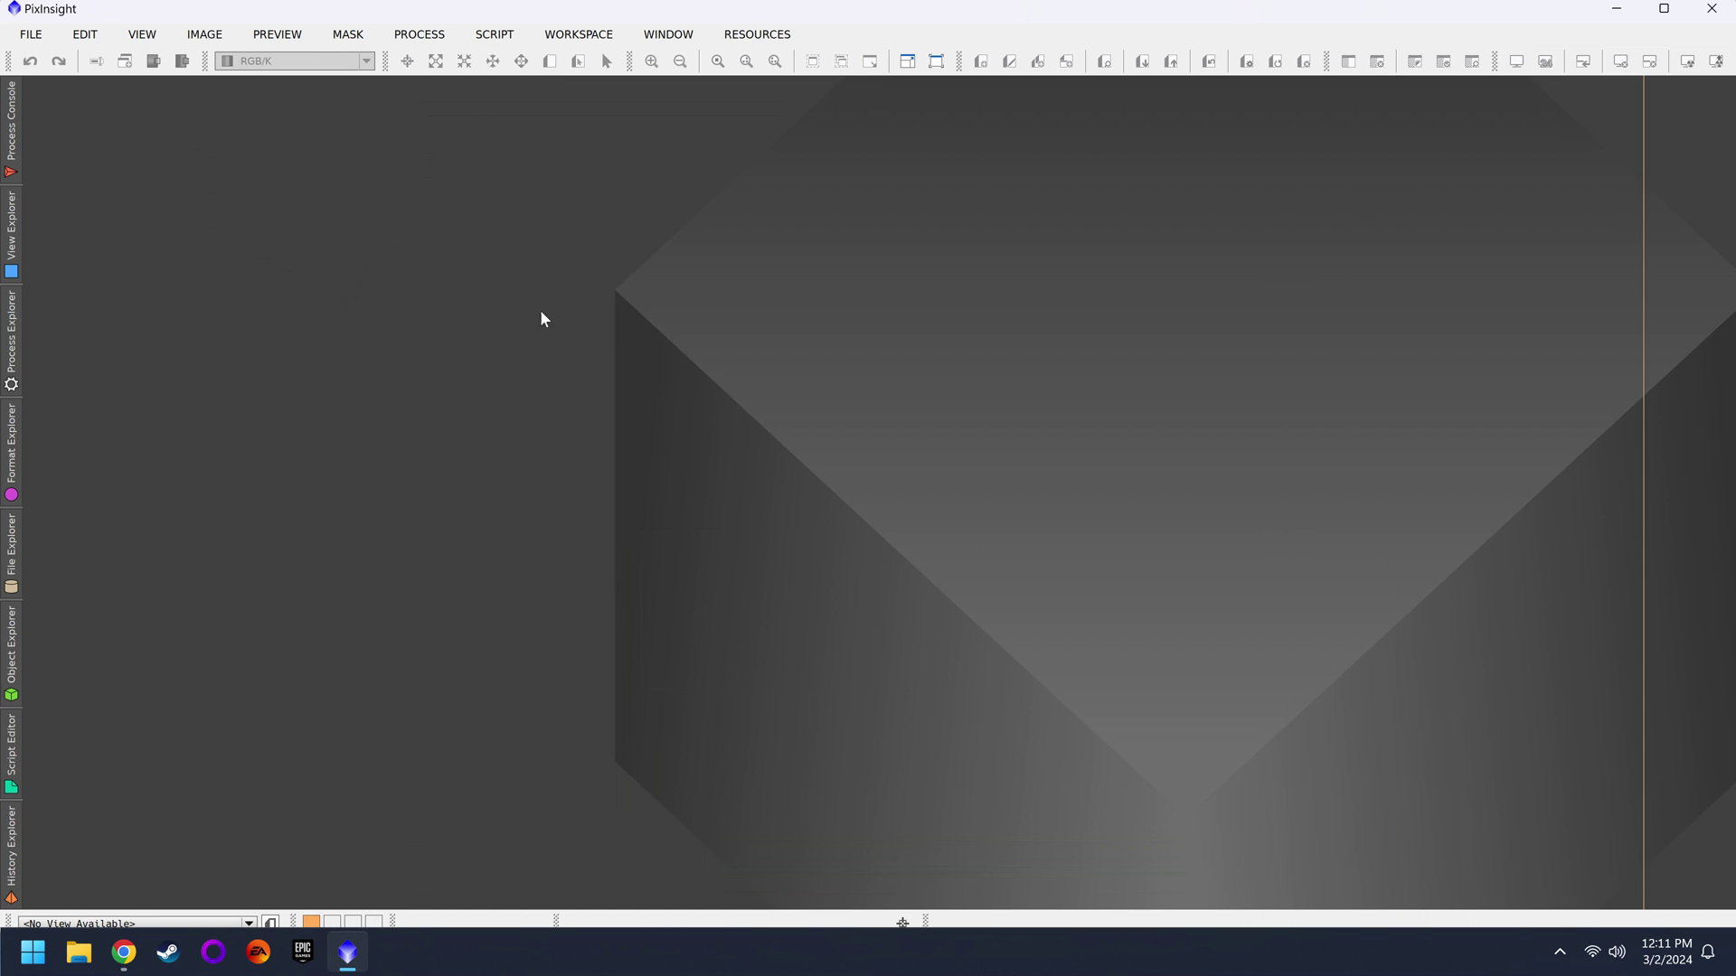
Step: Search the Process Explorer for 'starx' and open StarXTerminator
click(13, 348)
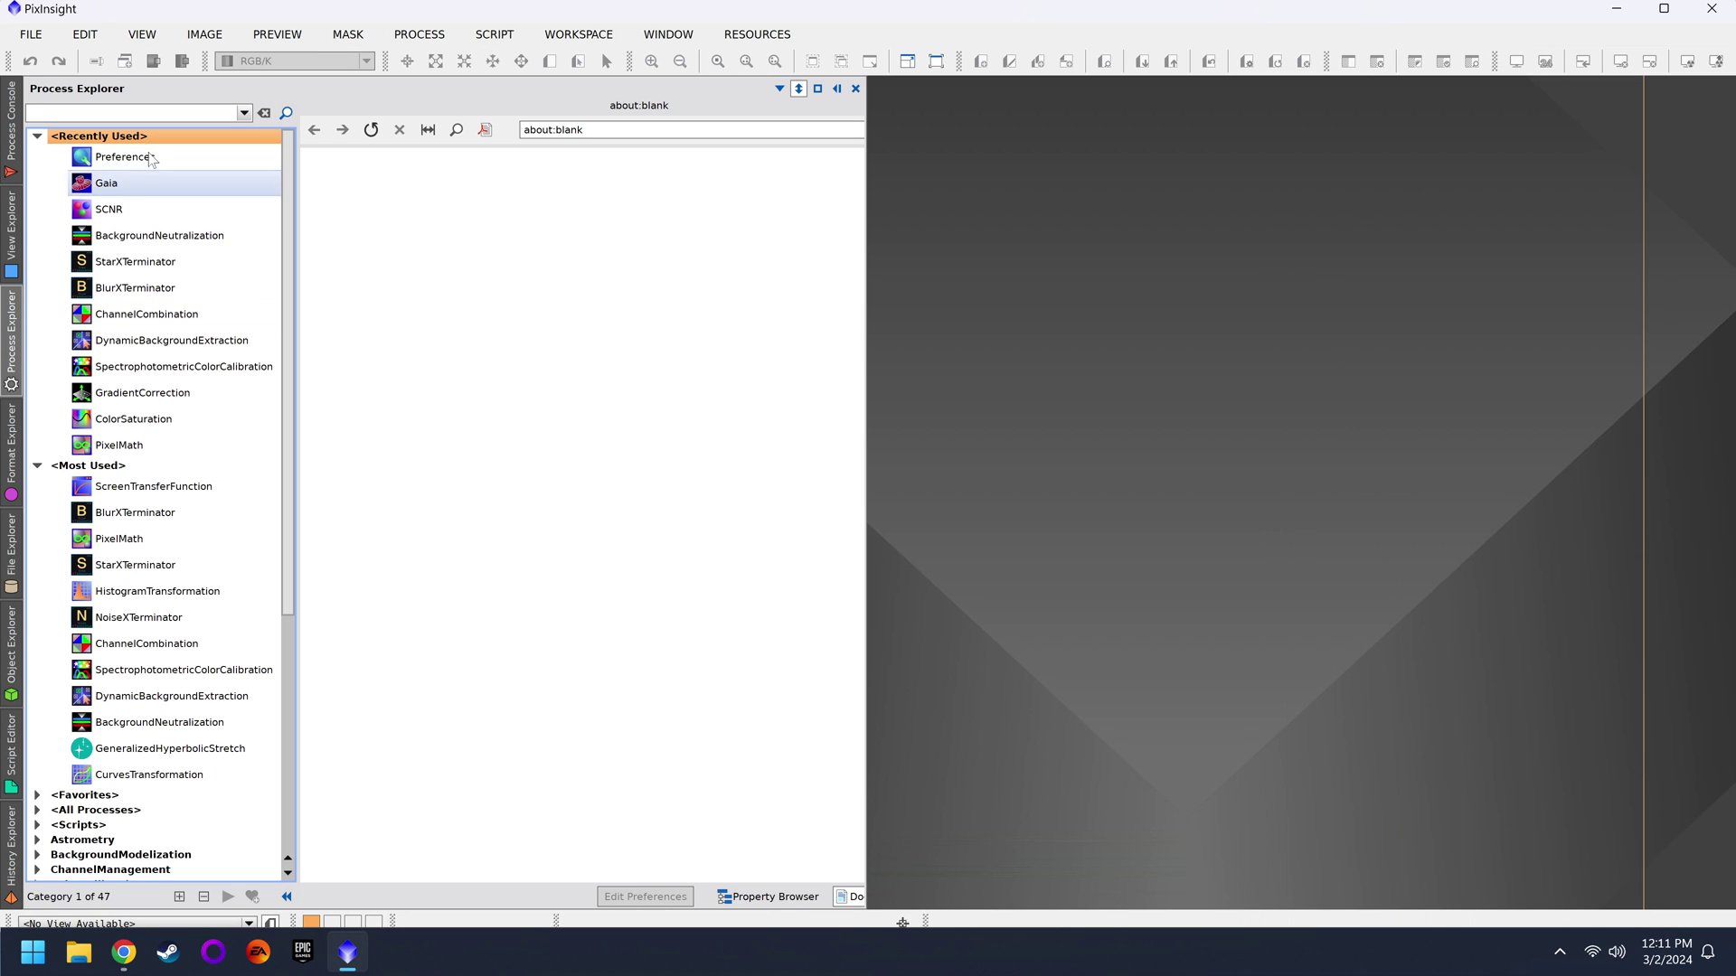
click(127, 113)
text(starx)
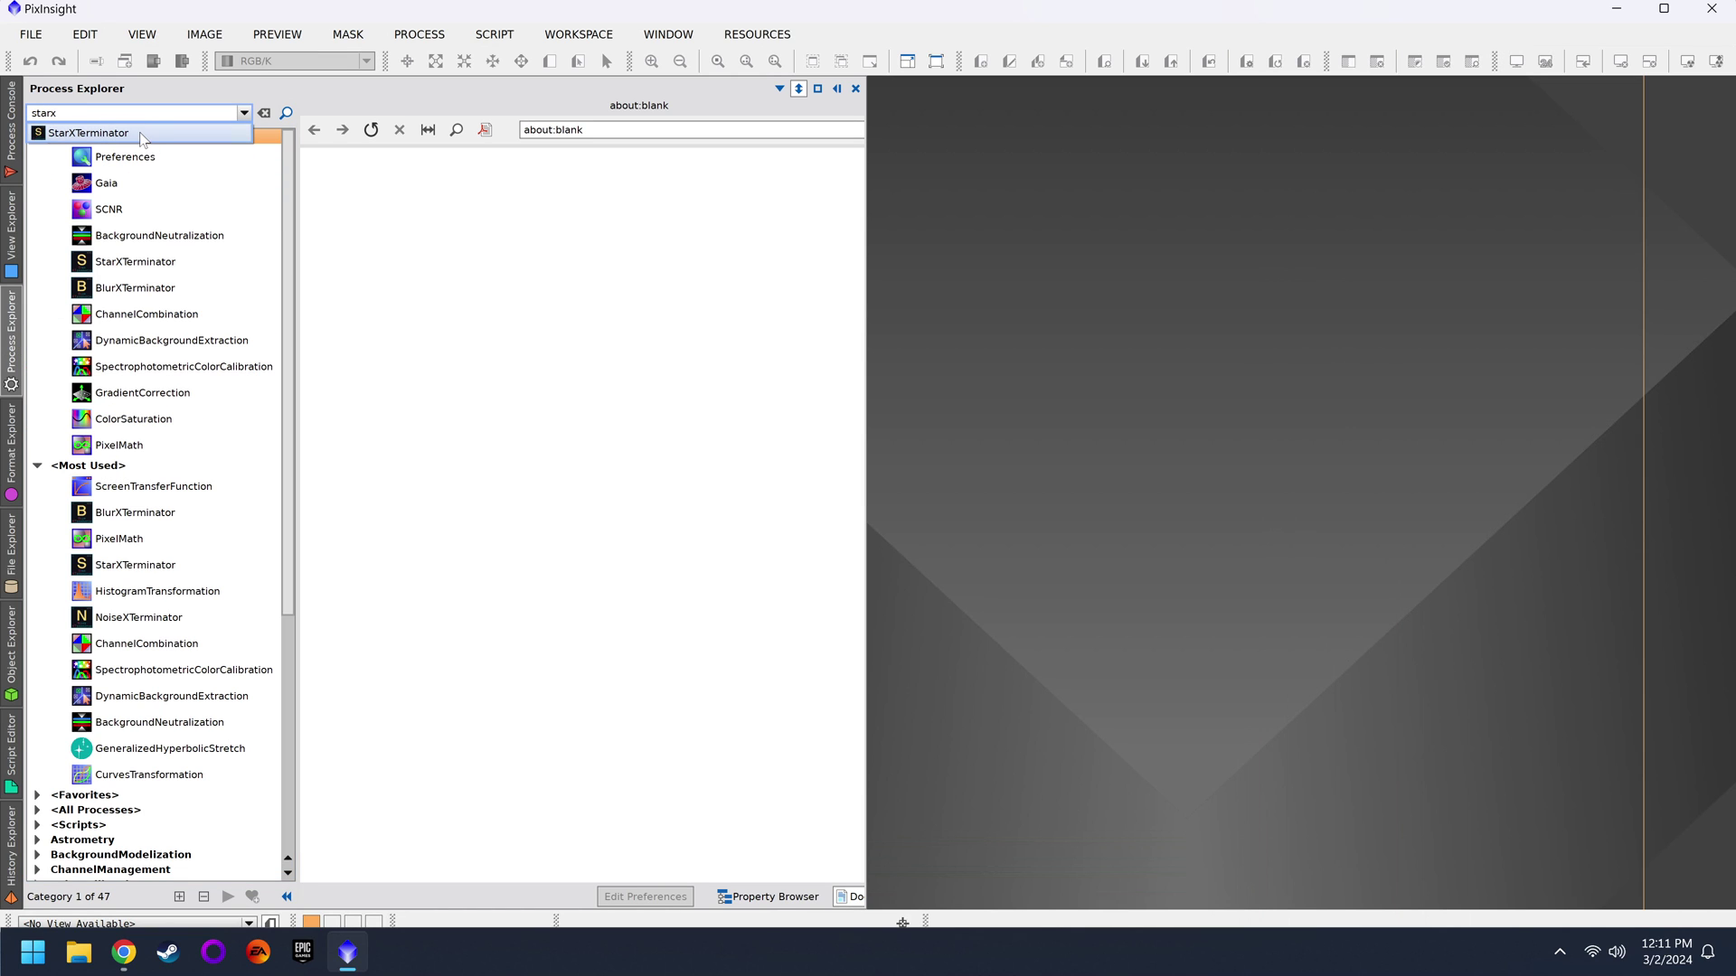
click(142, 137)
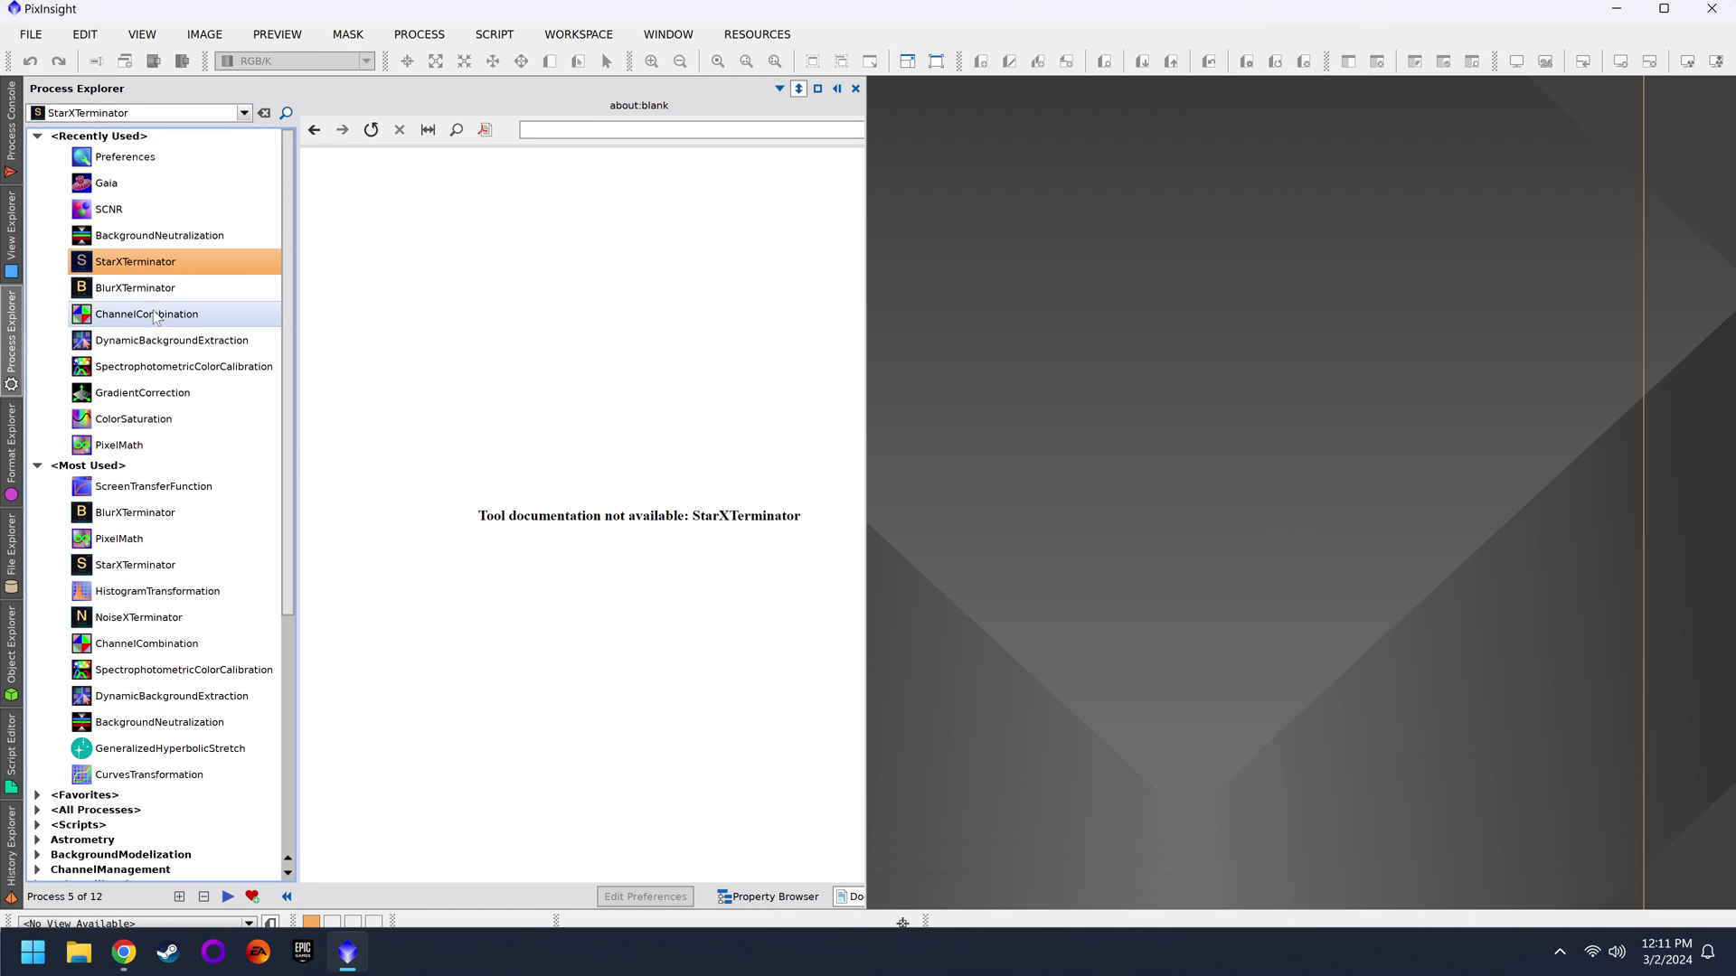
double_click(158, 263)
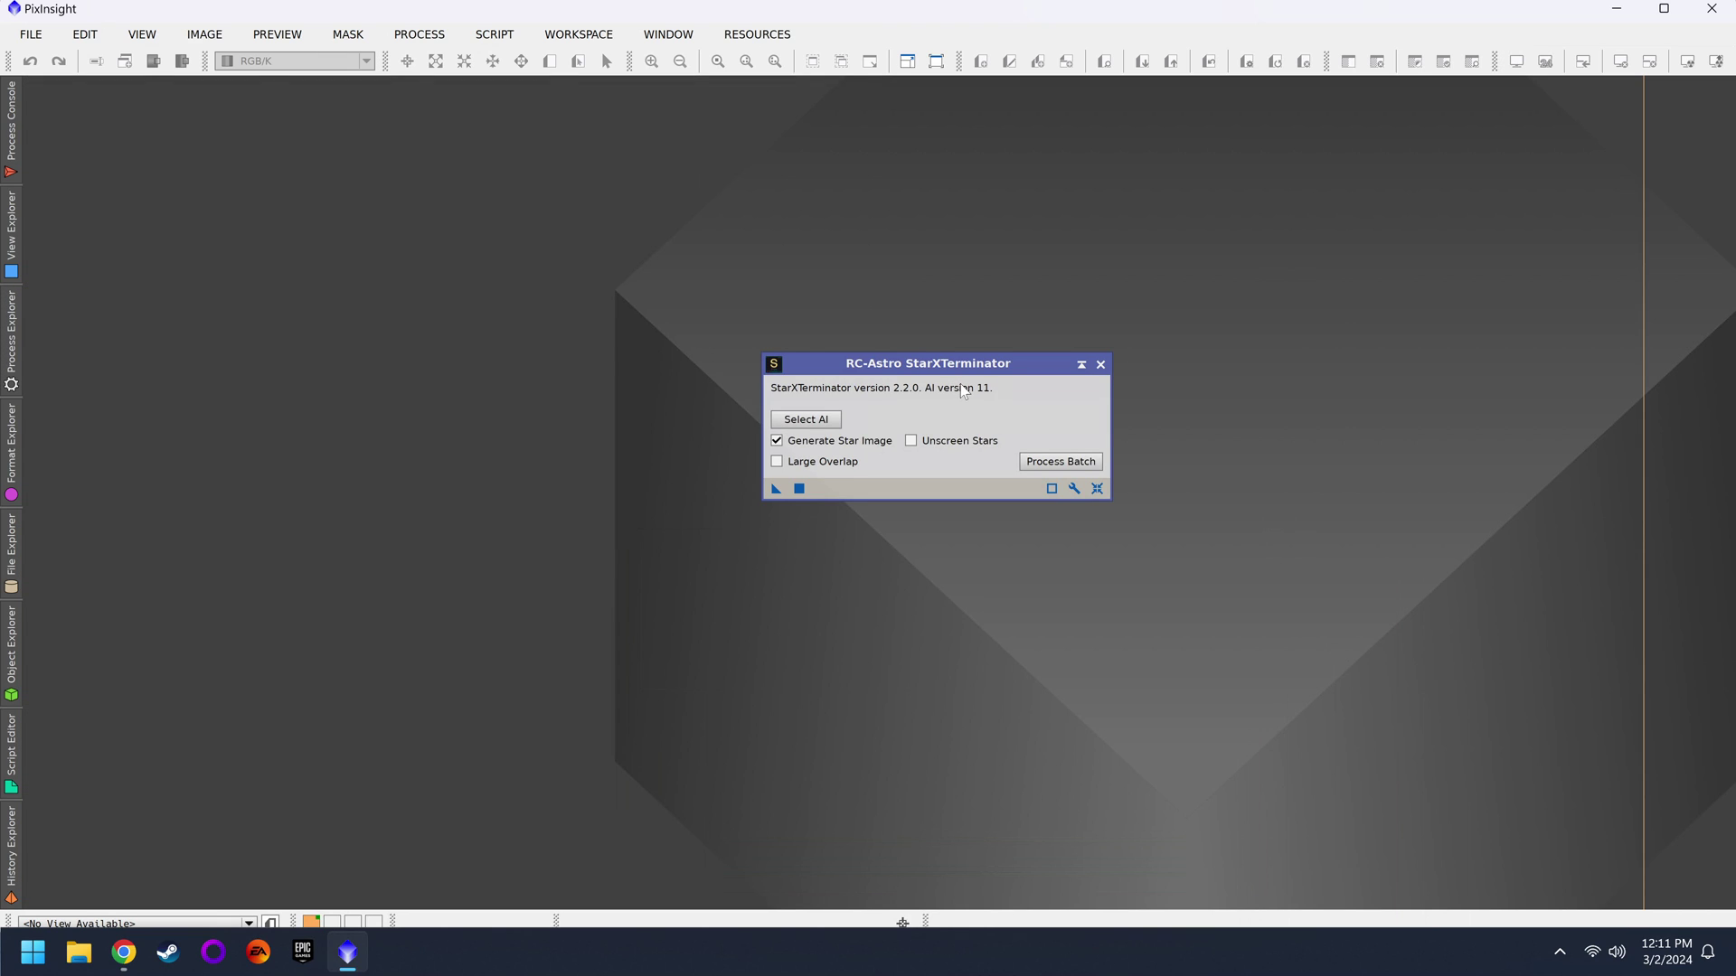
click(124, 952)
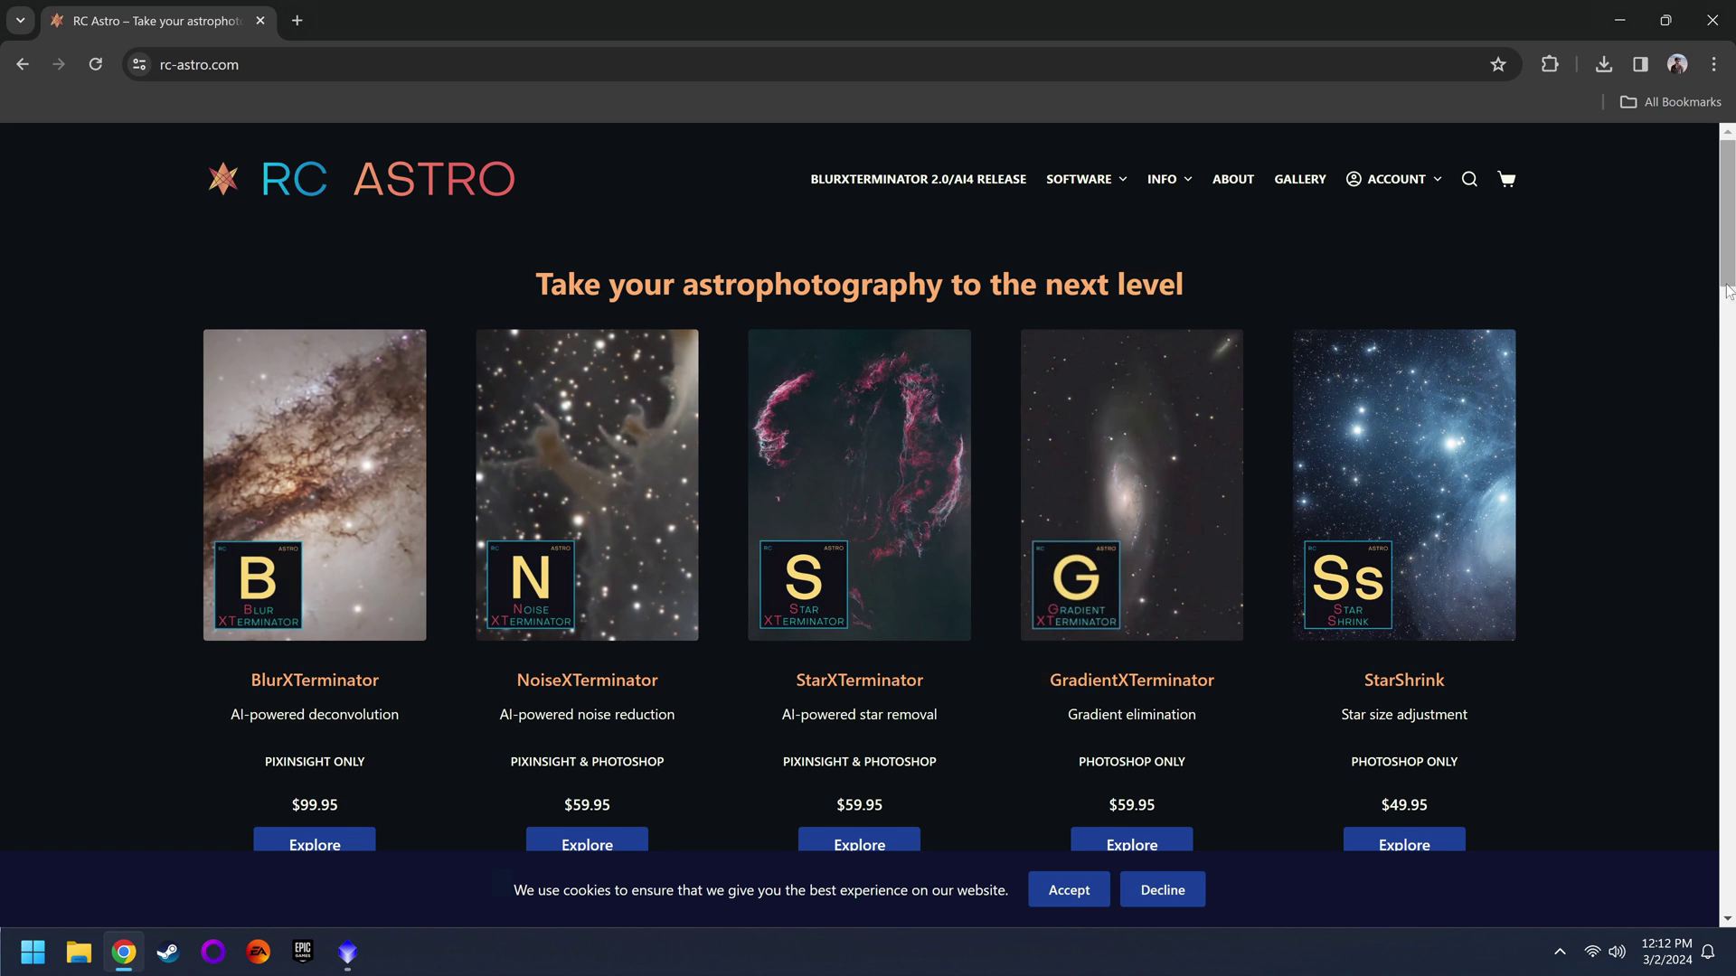
scroll(1700, 456, down, 1)
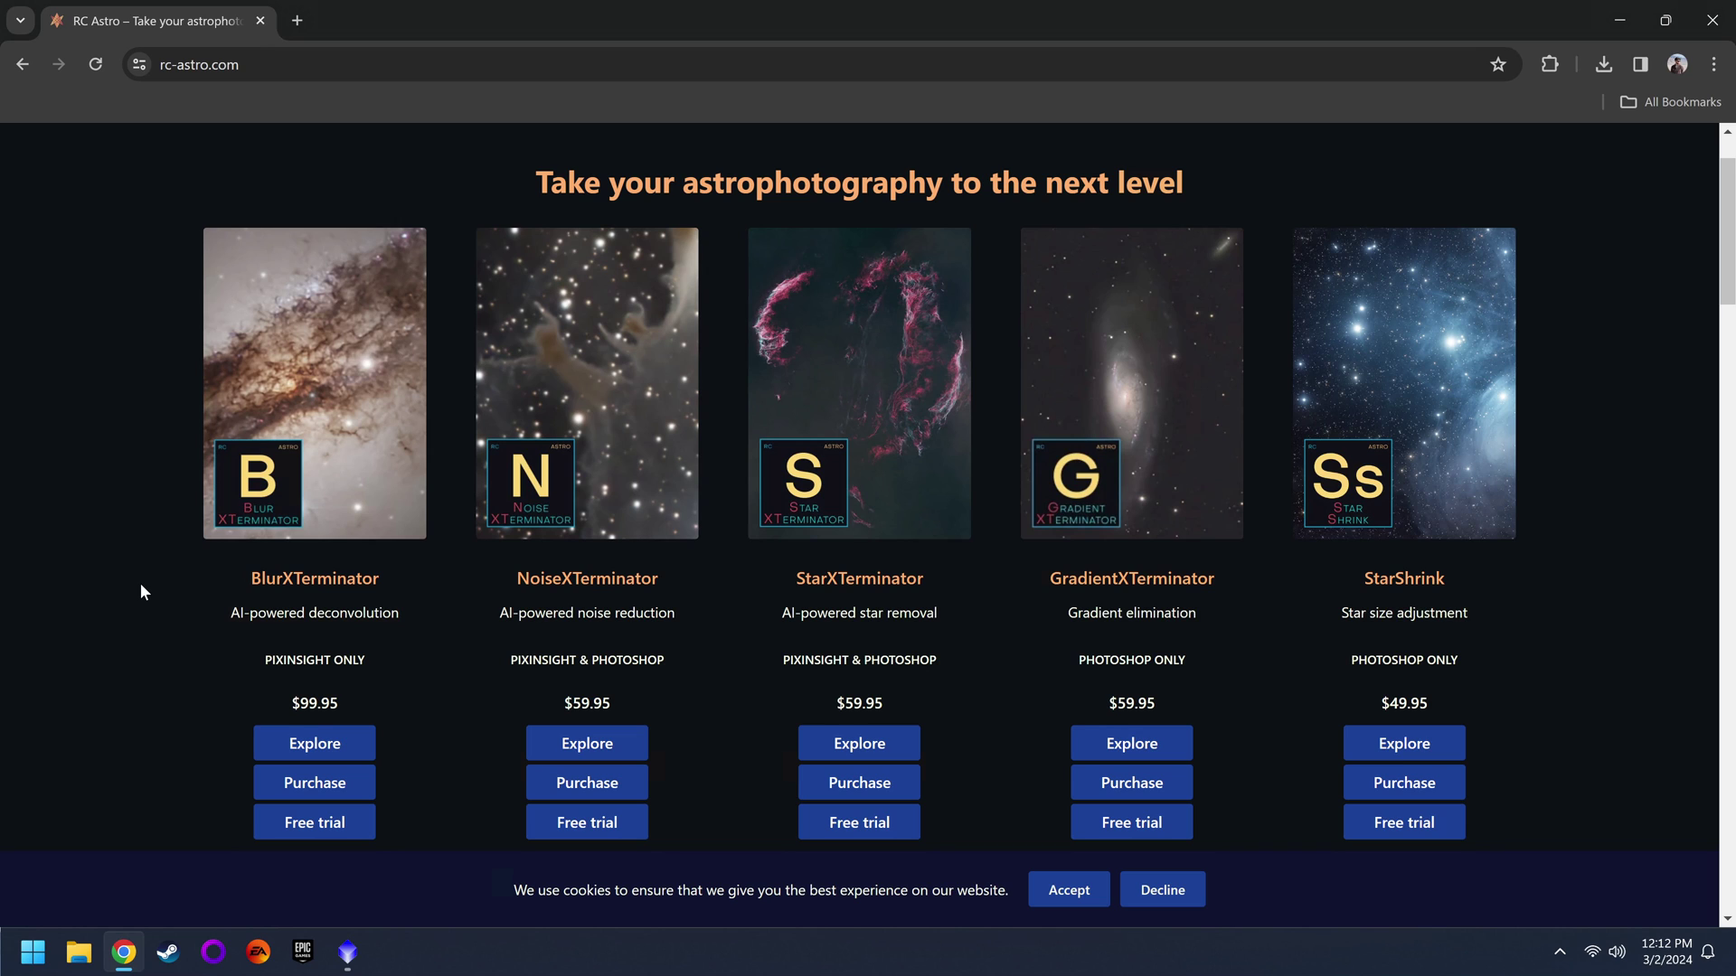
scroll(139, 582, down, 1)
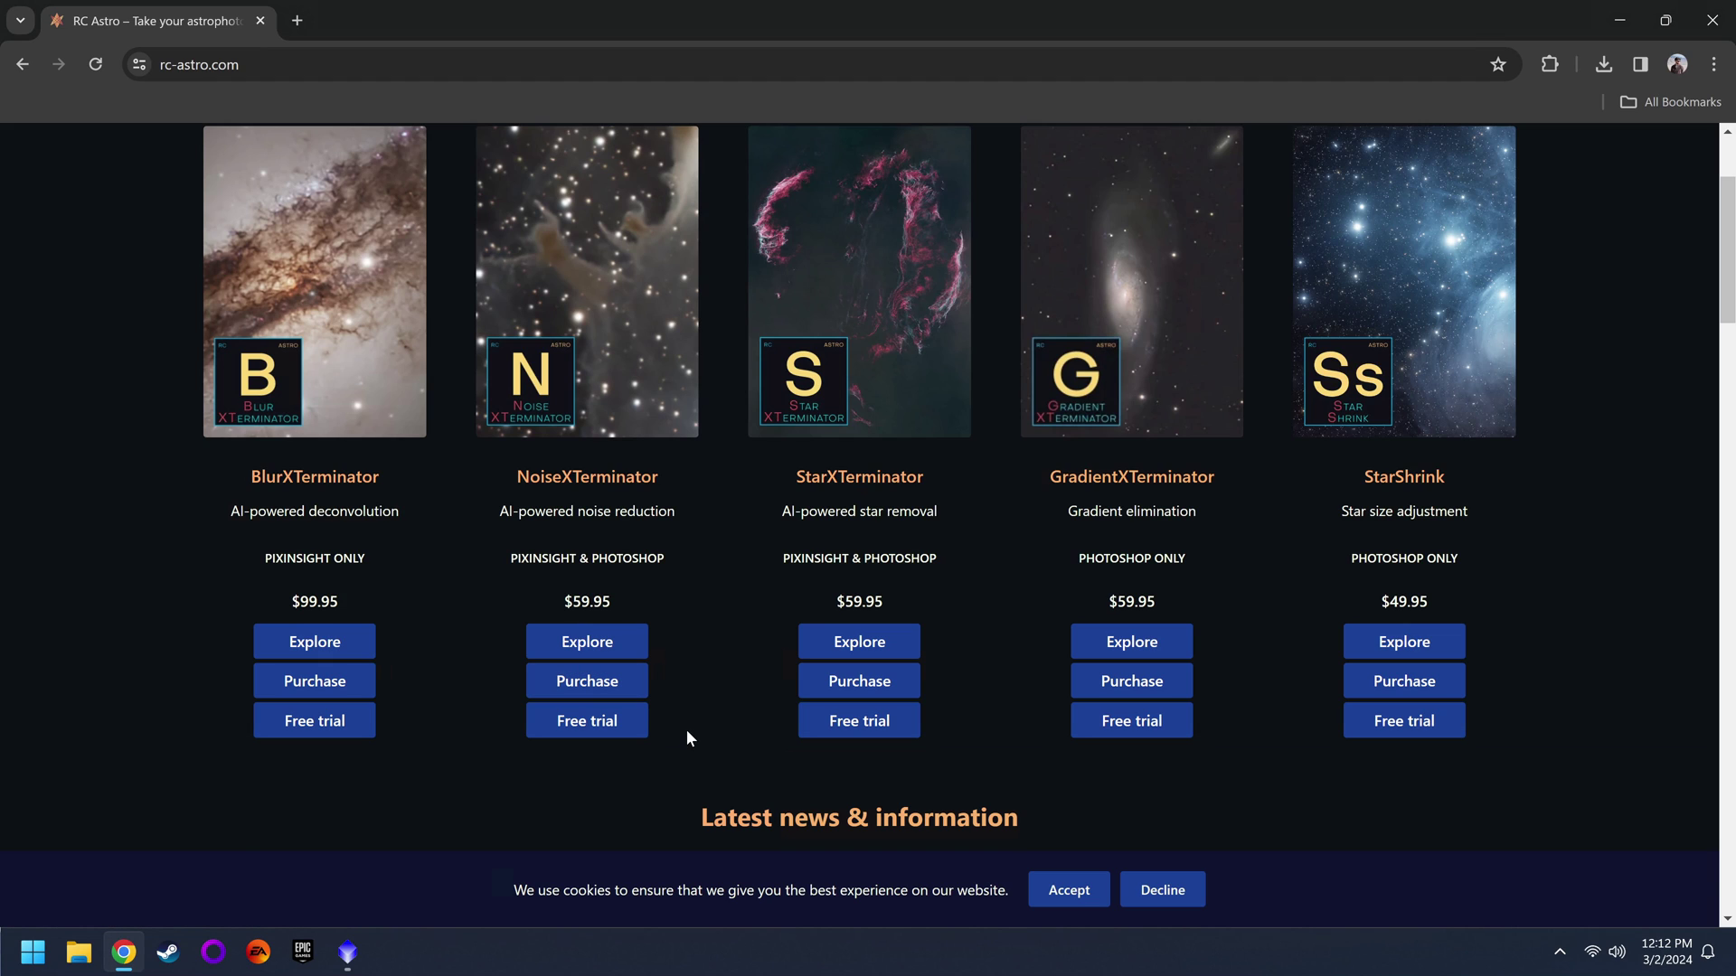
scroll(687, 733, up, 2)
mouse_move(1414, 181)
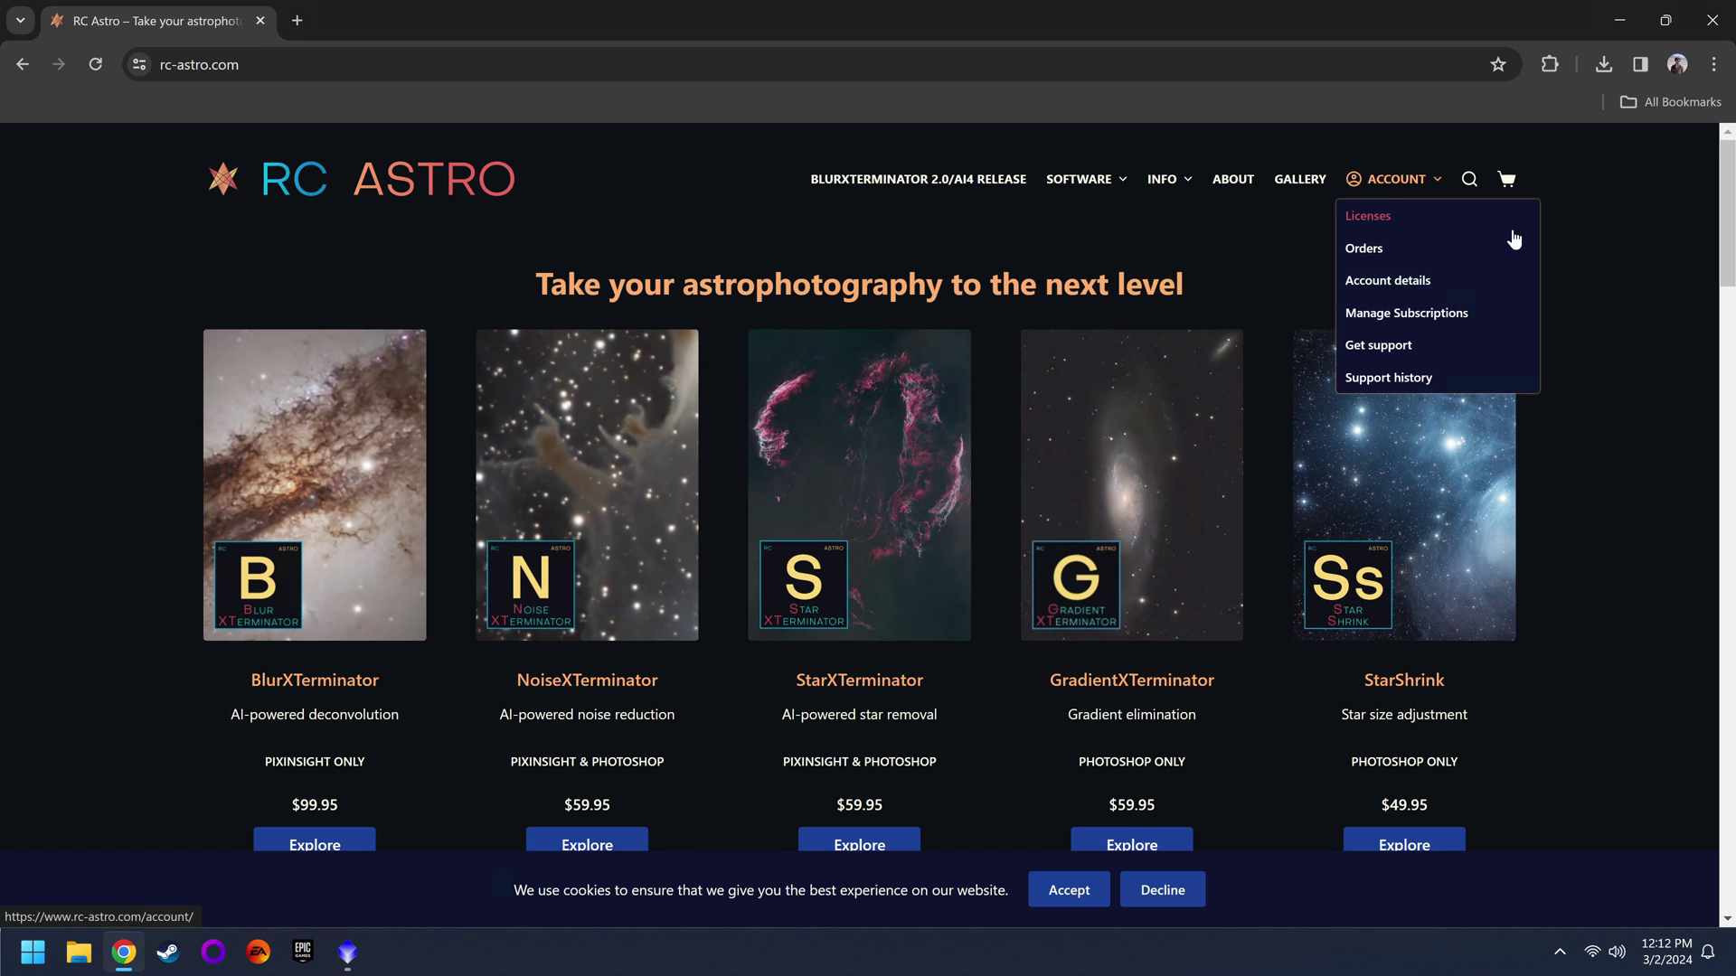
Step: Open BlurXTerminator and NoiseXTerminator from the process list and arrange them side by side
click(347, 952)
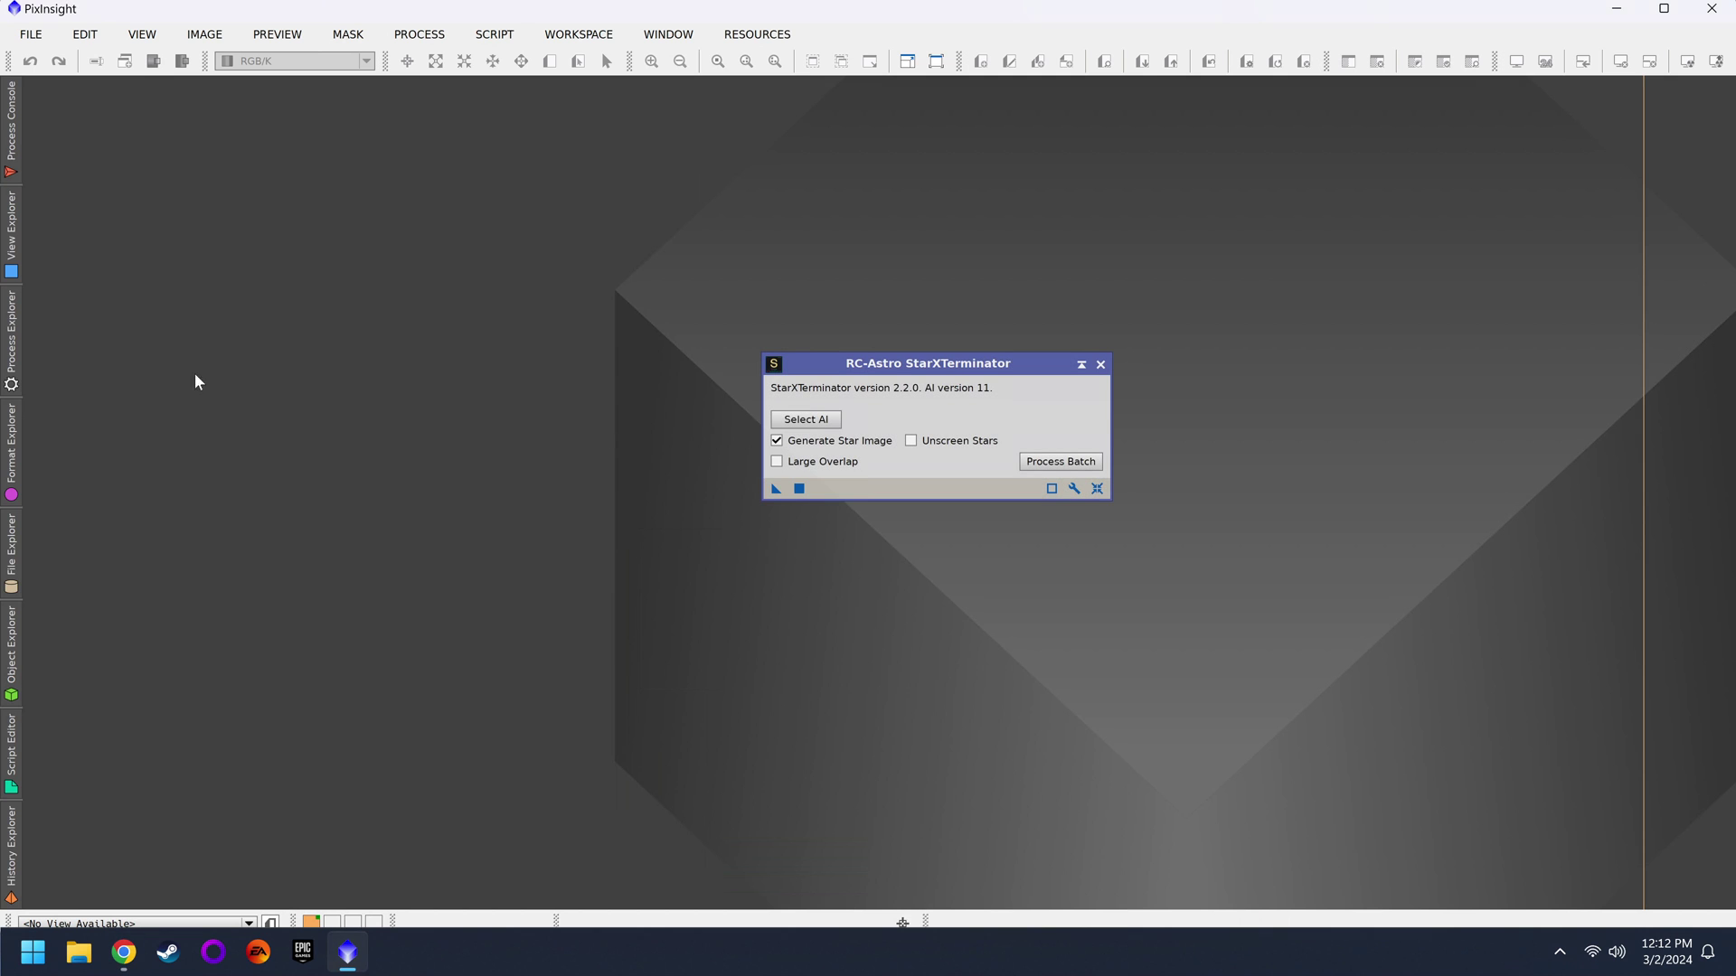
click(9, 354)
click(156, 291)
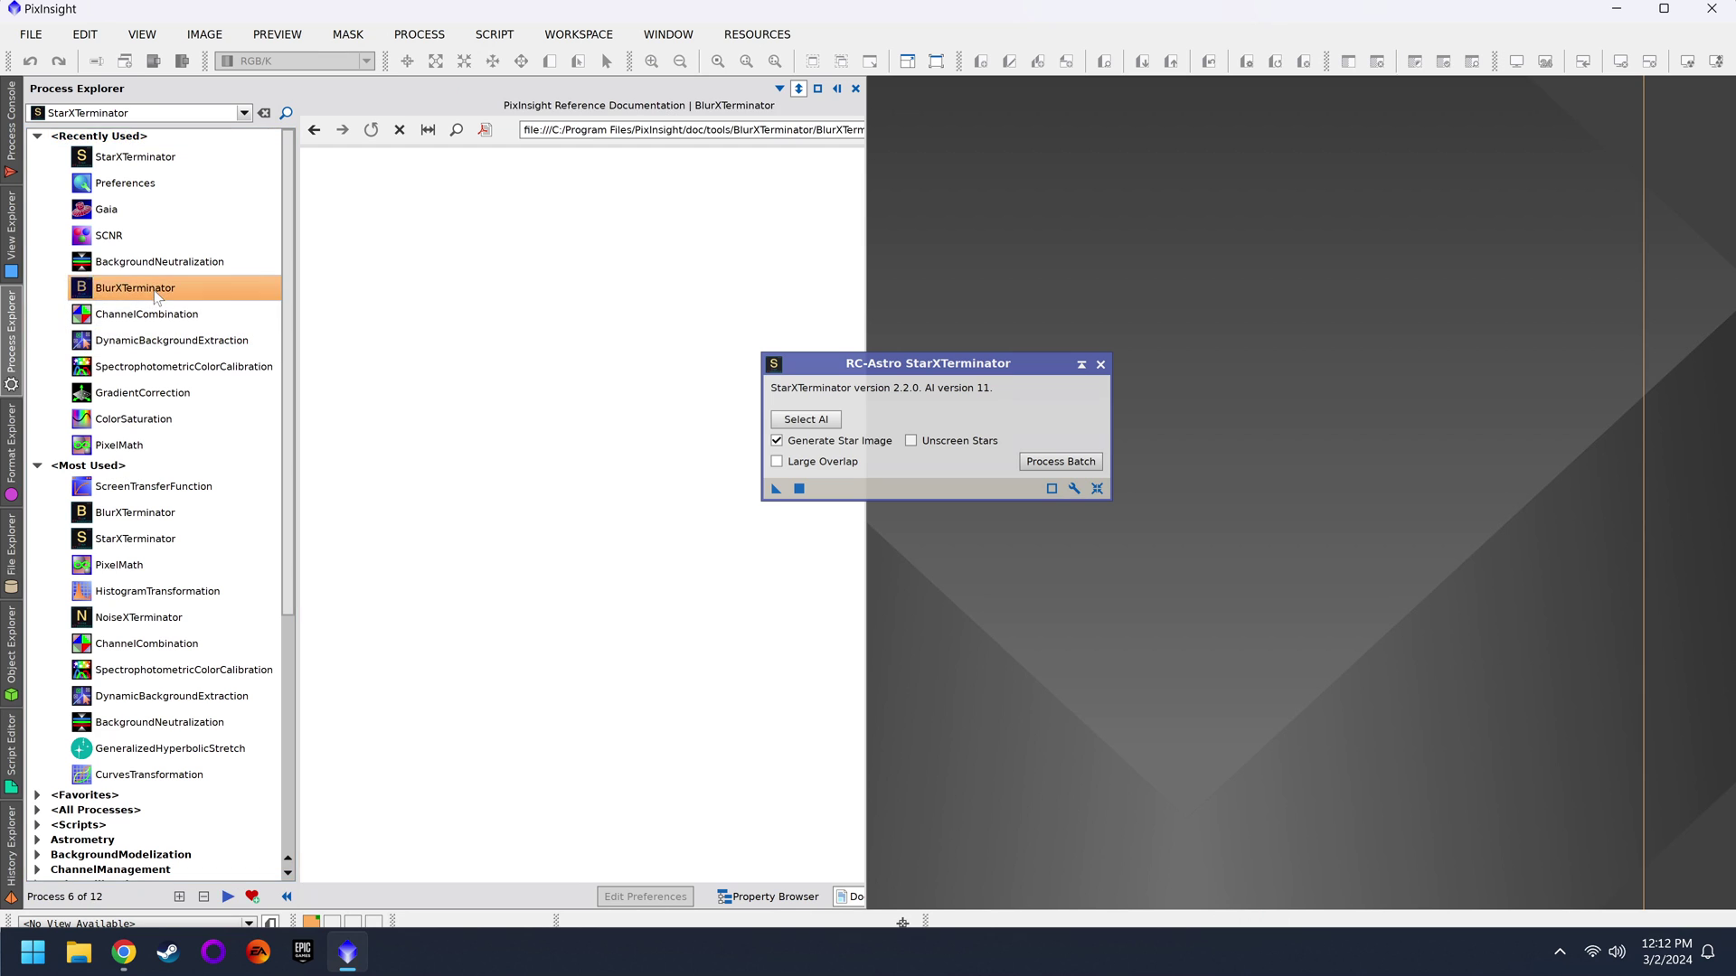
double_click(155, 292)
key(Down)
key(Down)
key(Down)
key(Down)
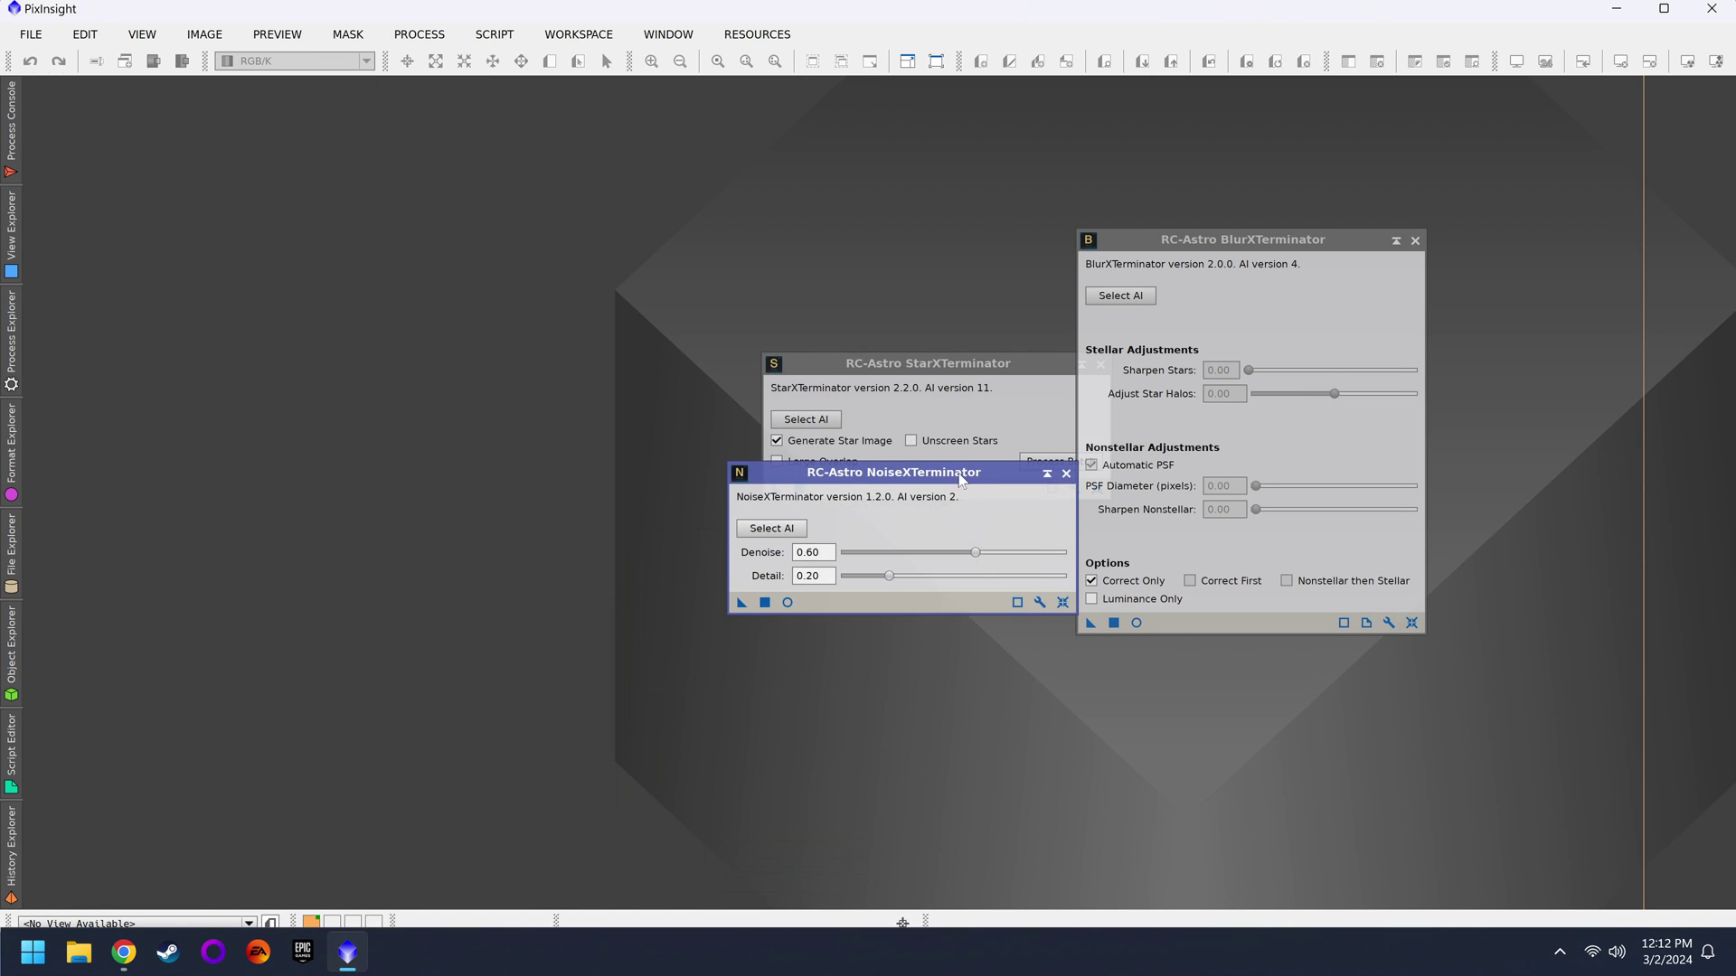
drag(962, 474, 650, 372)
drag(1243, 240, 1280, 364)
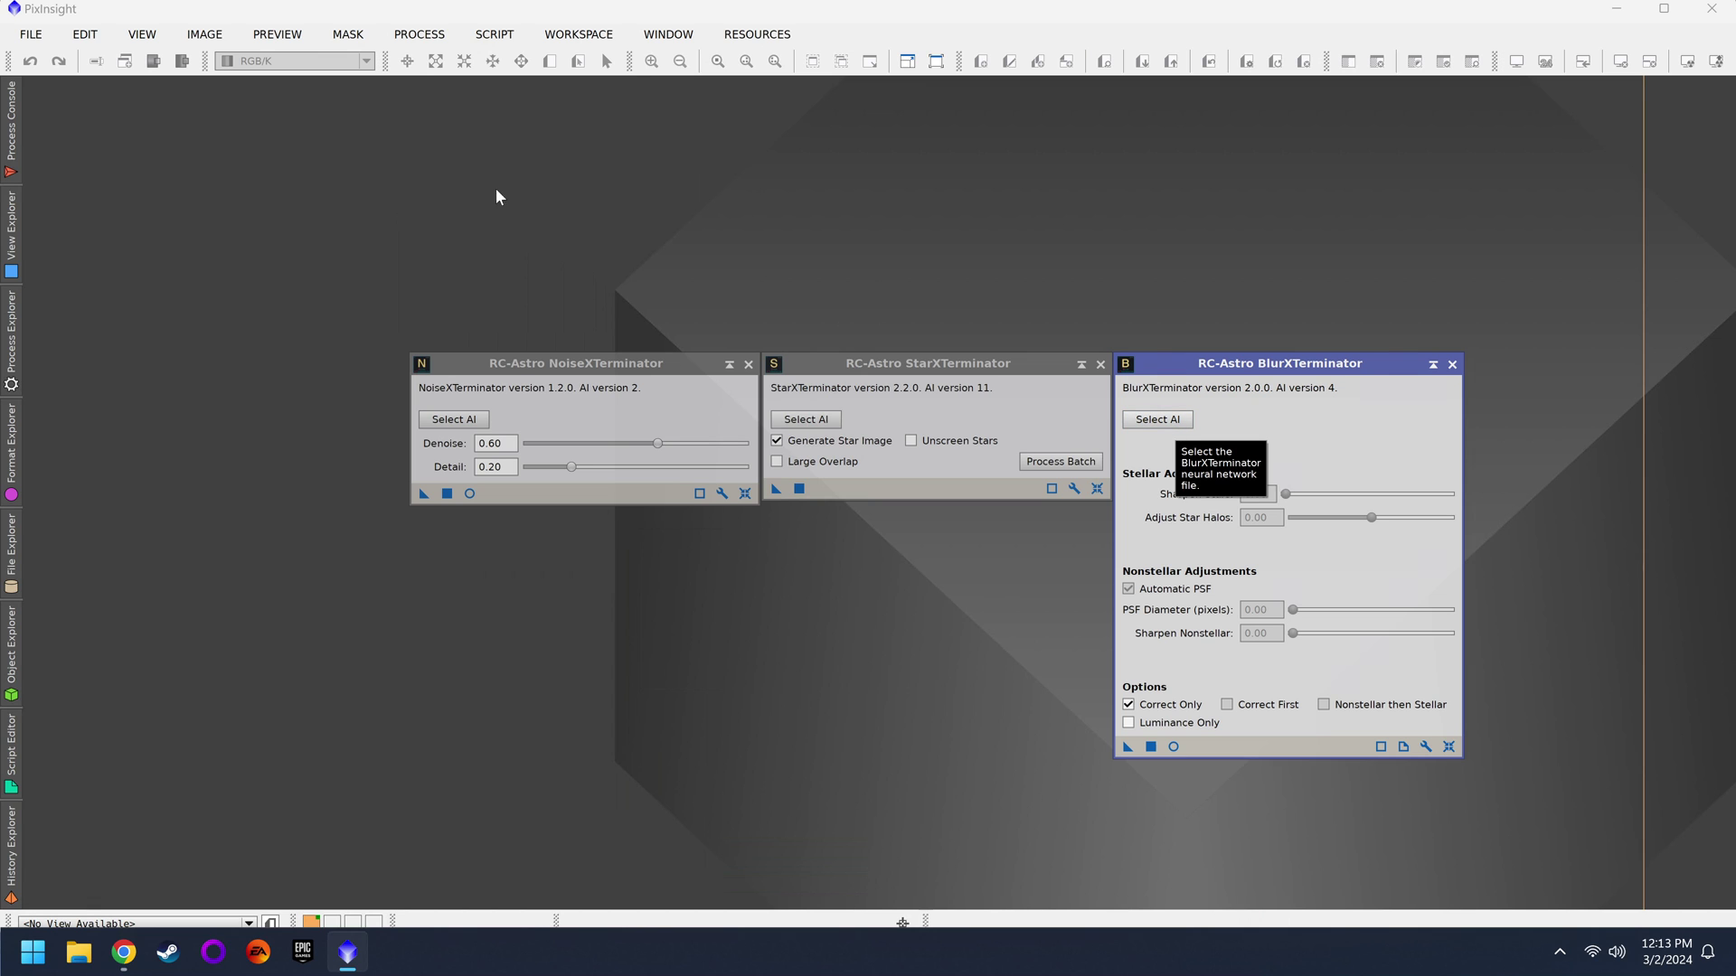
Step: Reopen StarXTerminator and confirm NoiseXTerminator shows a permanent licence
click(419, 35)
mouse_move(620, 19)
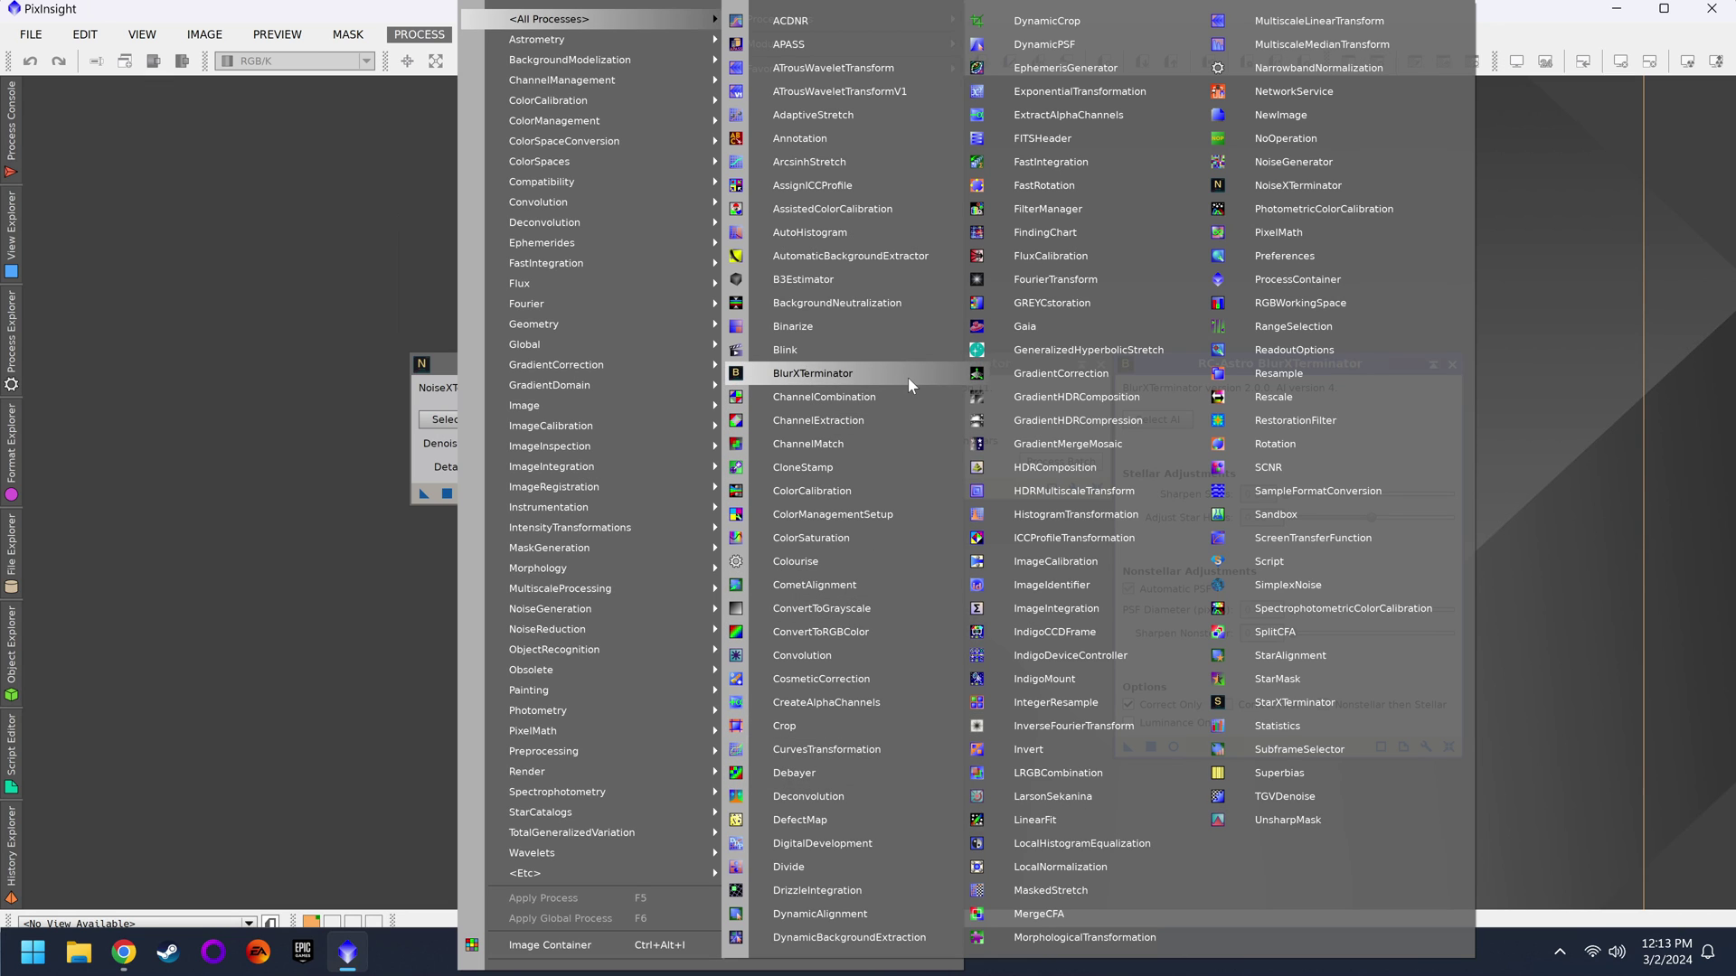
click(1342, 706)
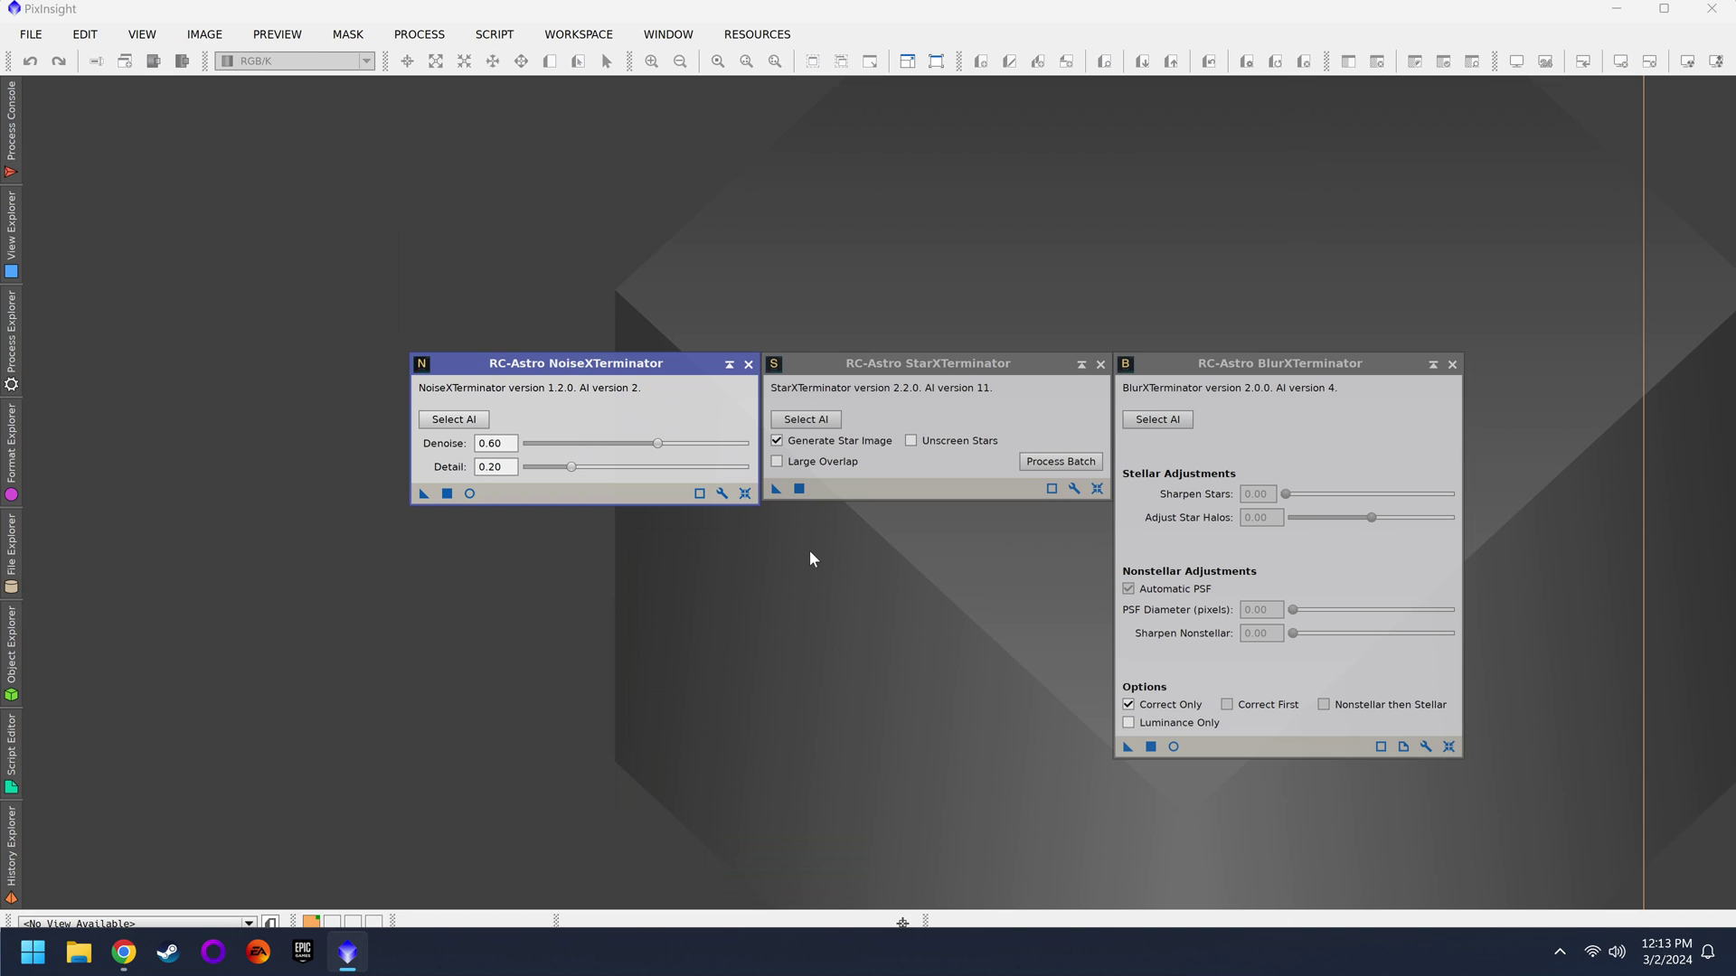
click(742, 497)
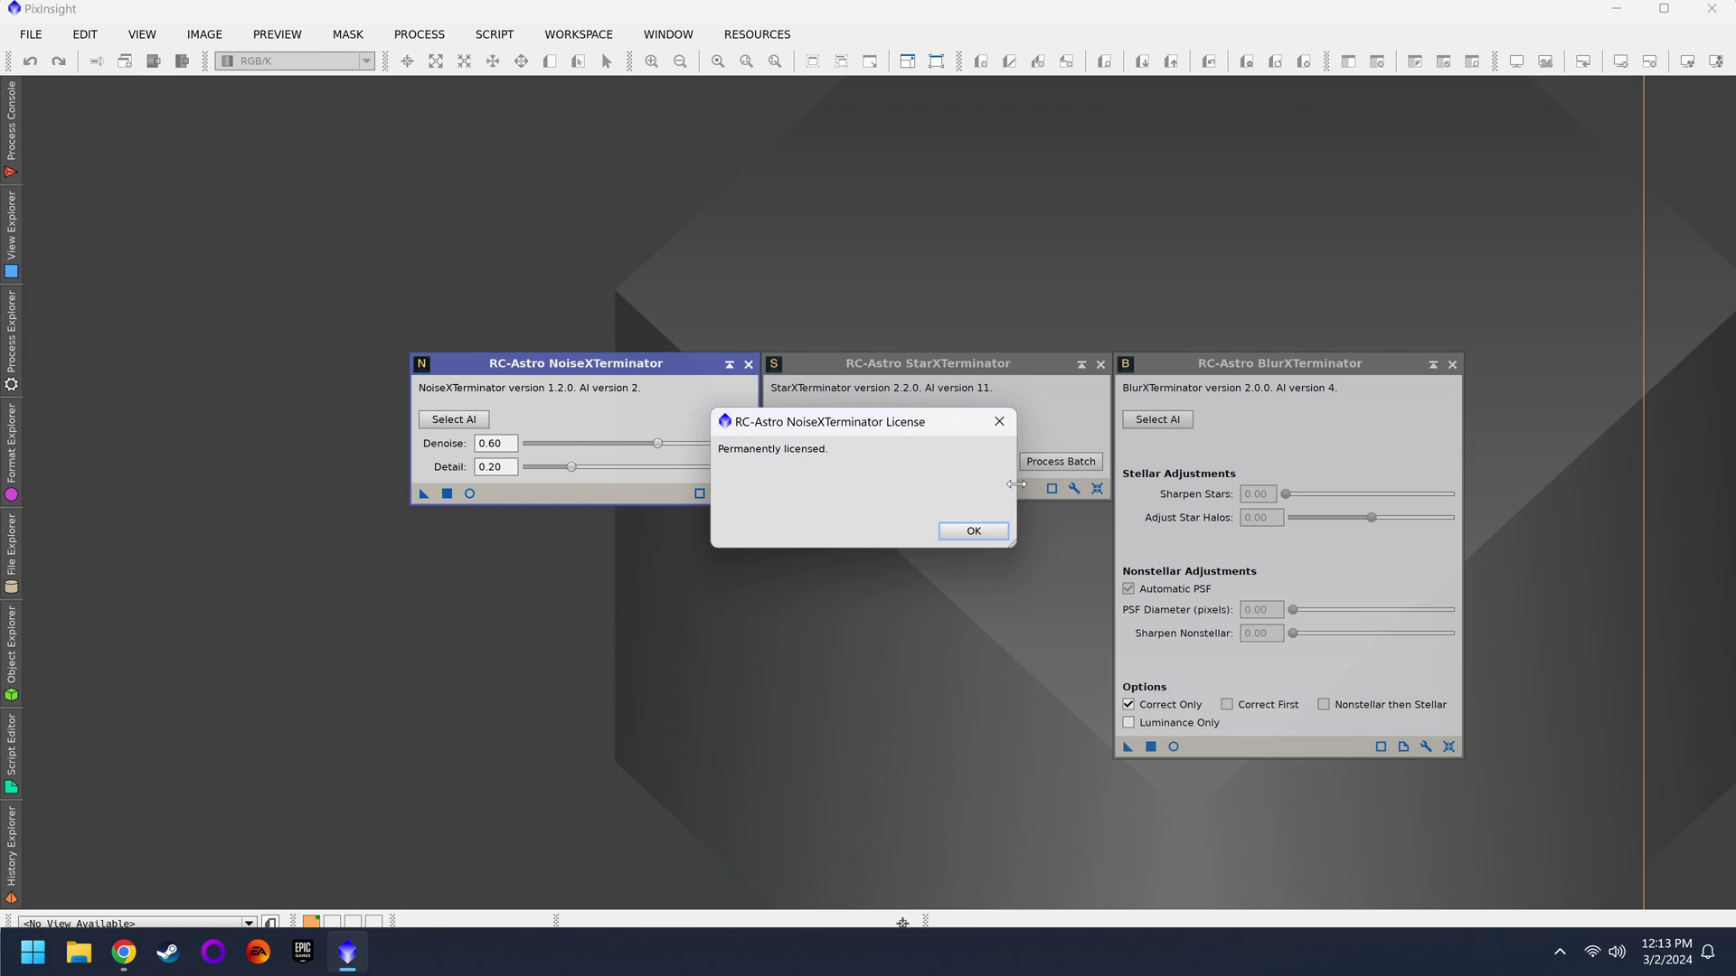
click(973, 532)
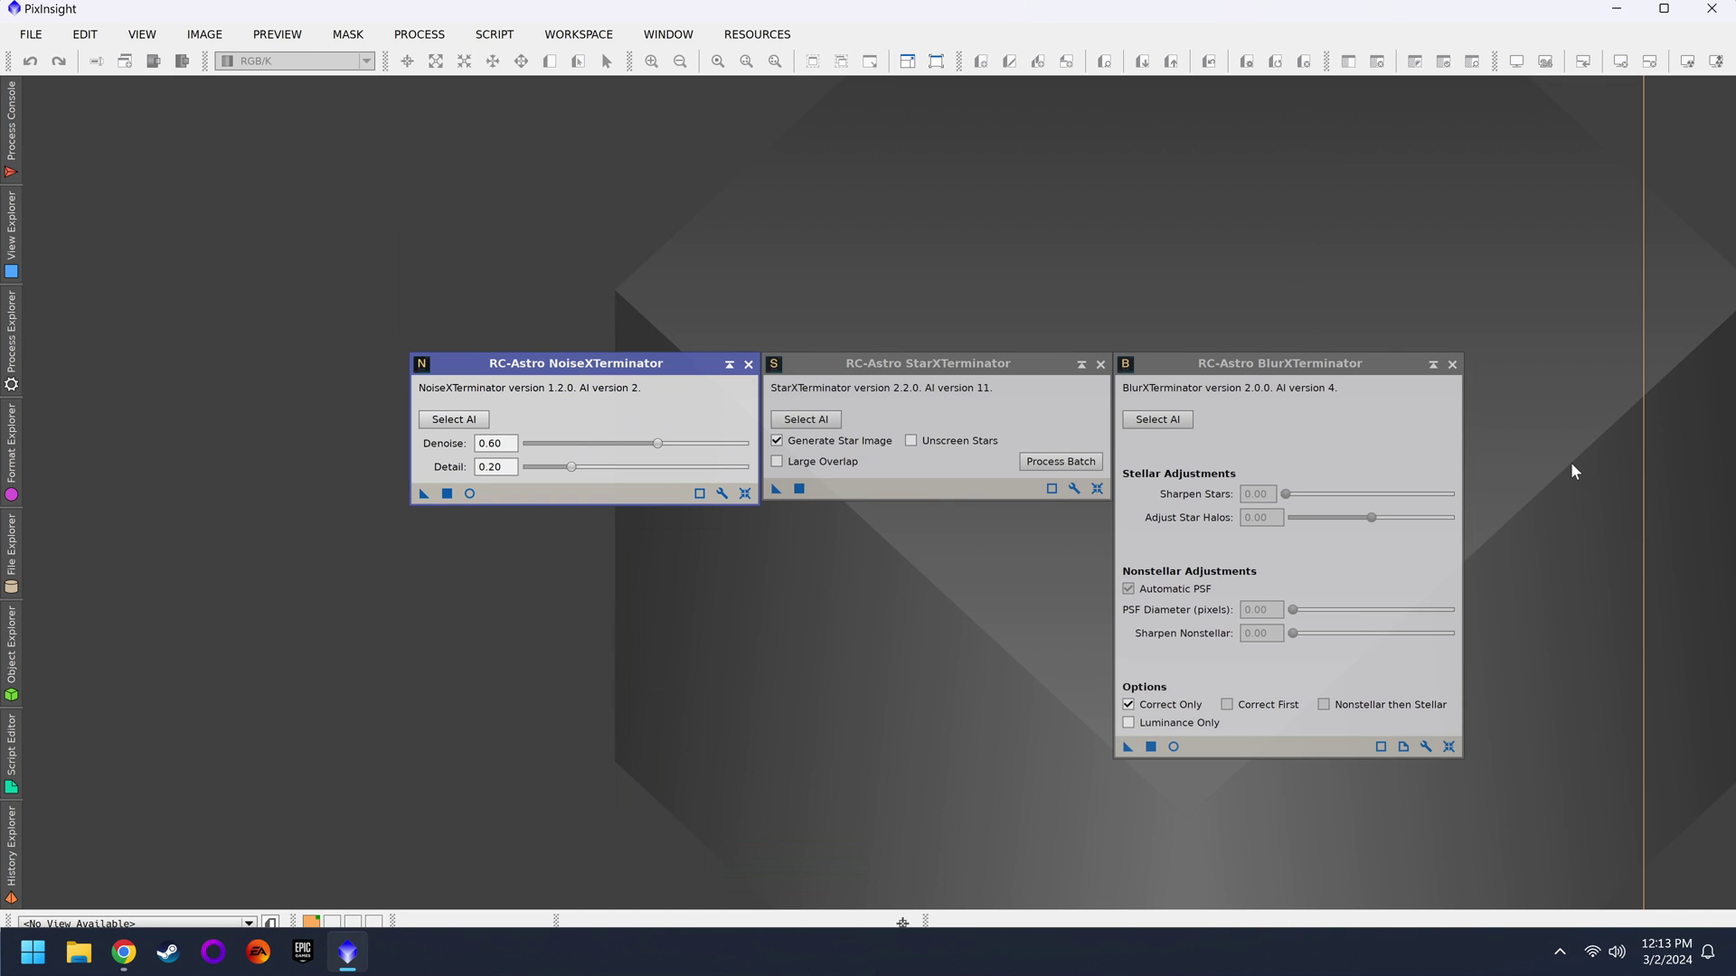